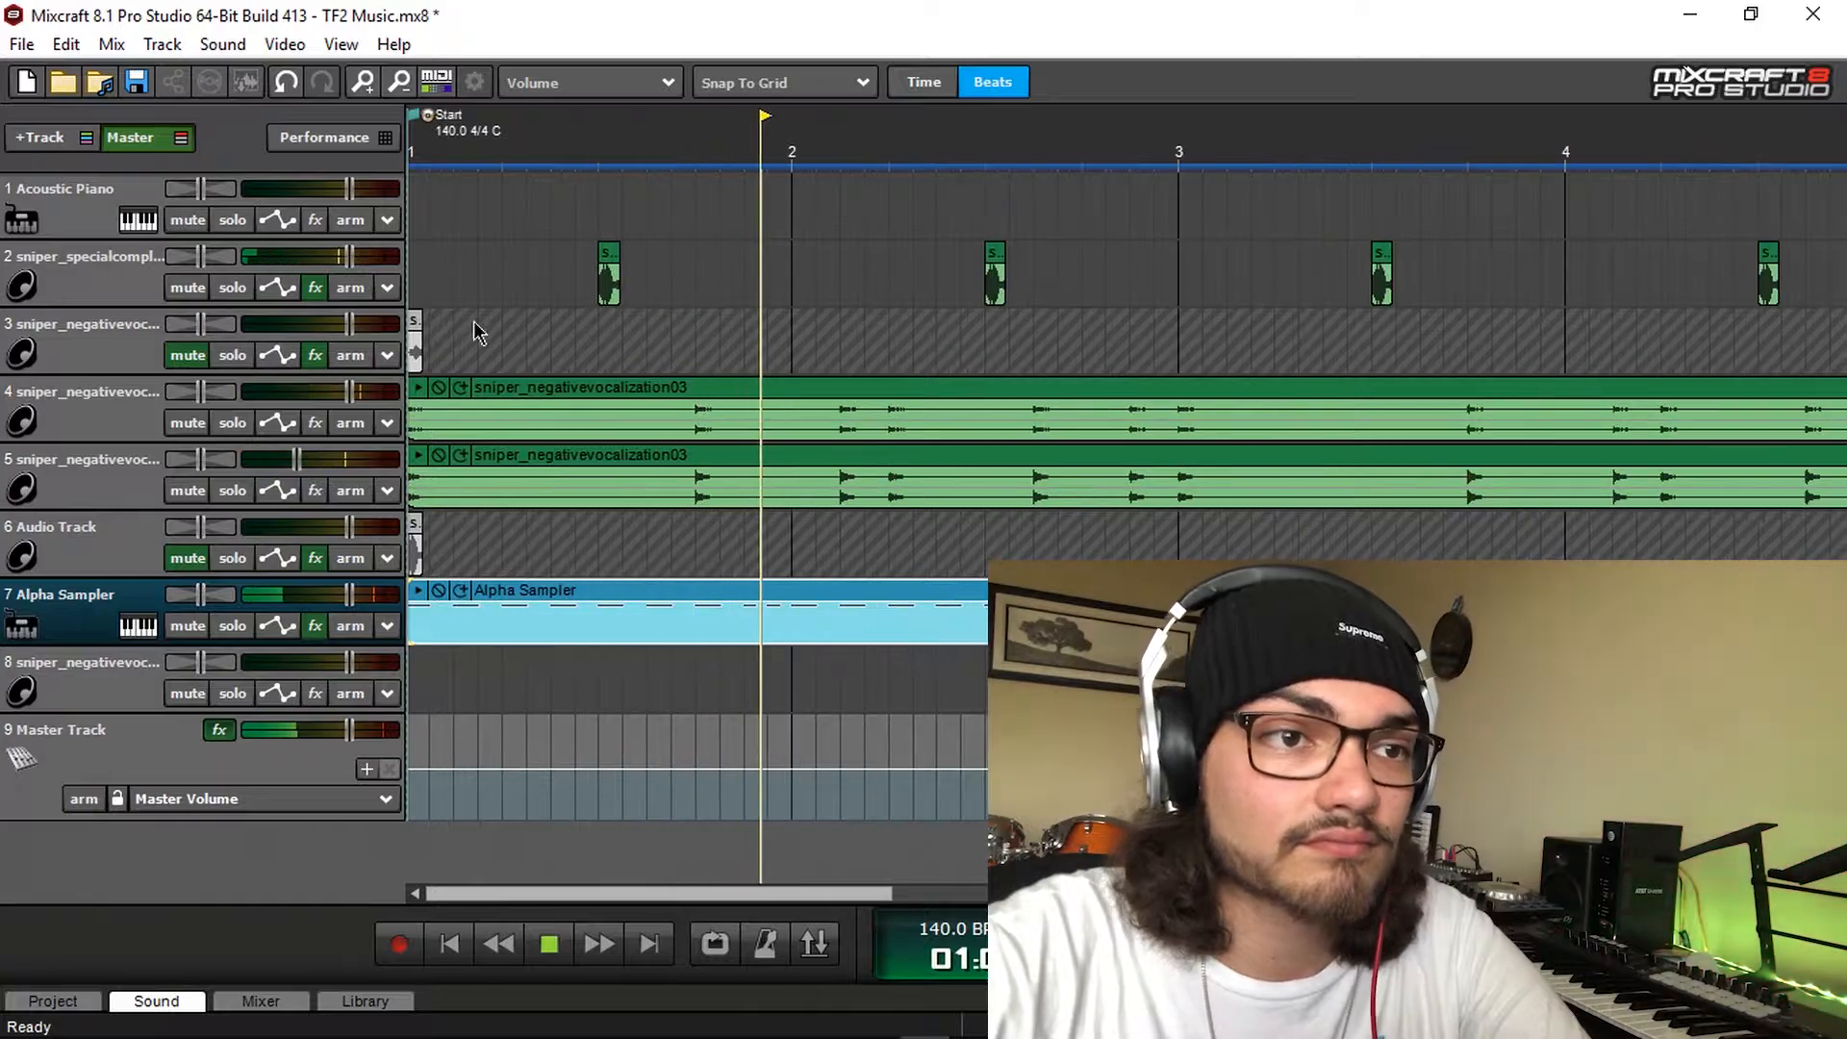
Lower the volume of the sniper_specialcompleted track slightly while listening to the arrangement
{"action": "left_click_drag", "start_coordinate": [349, 257], "coordinate": [344, 257]}
{"action": "scroll", "coordinate": [855, 328], "scroll_direction": "down", "scroll_amount": 1}
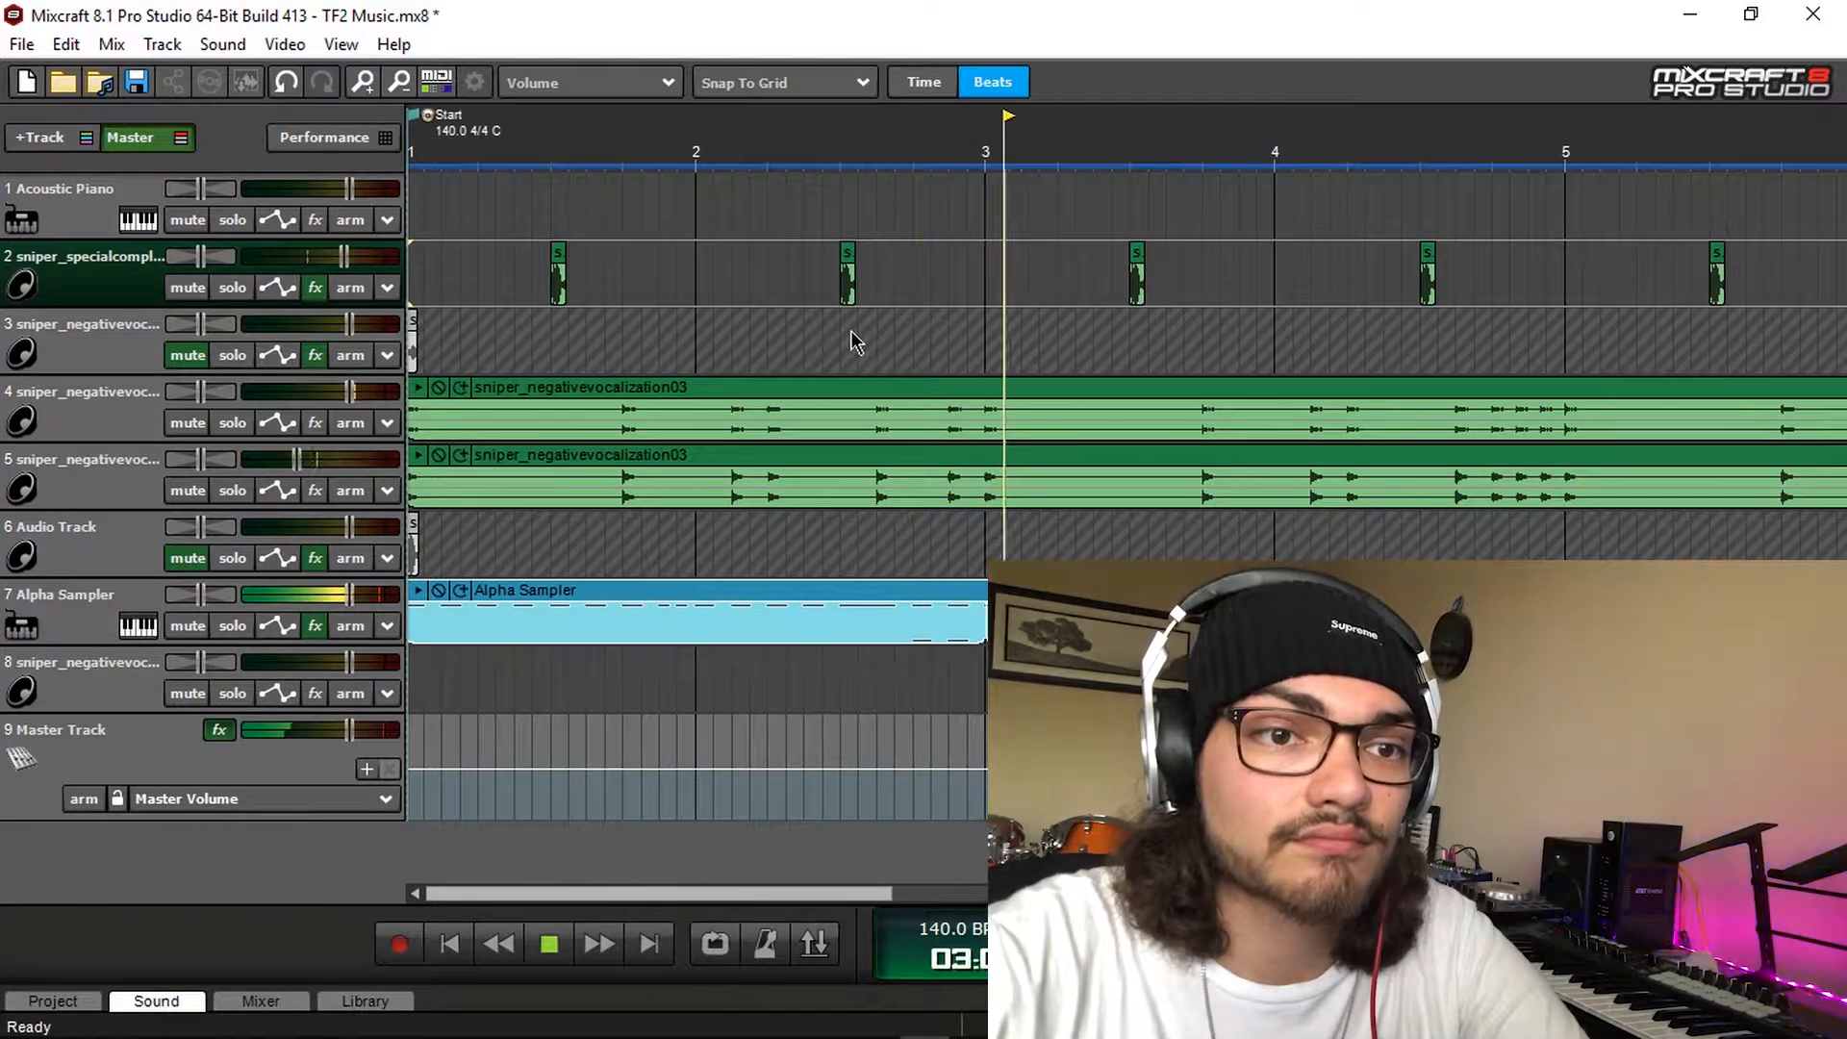
{"action": "scroll", "coordinate": [843, 325], "scroll_direction": "down", "scroll_amount": 1}
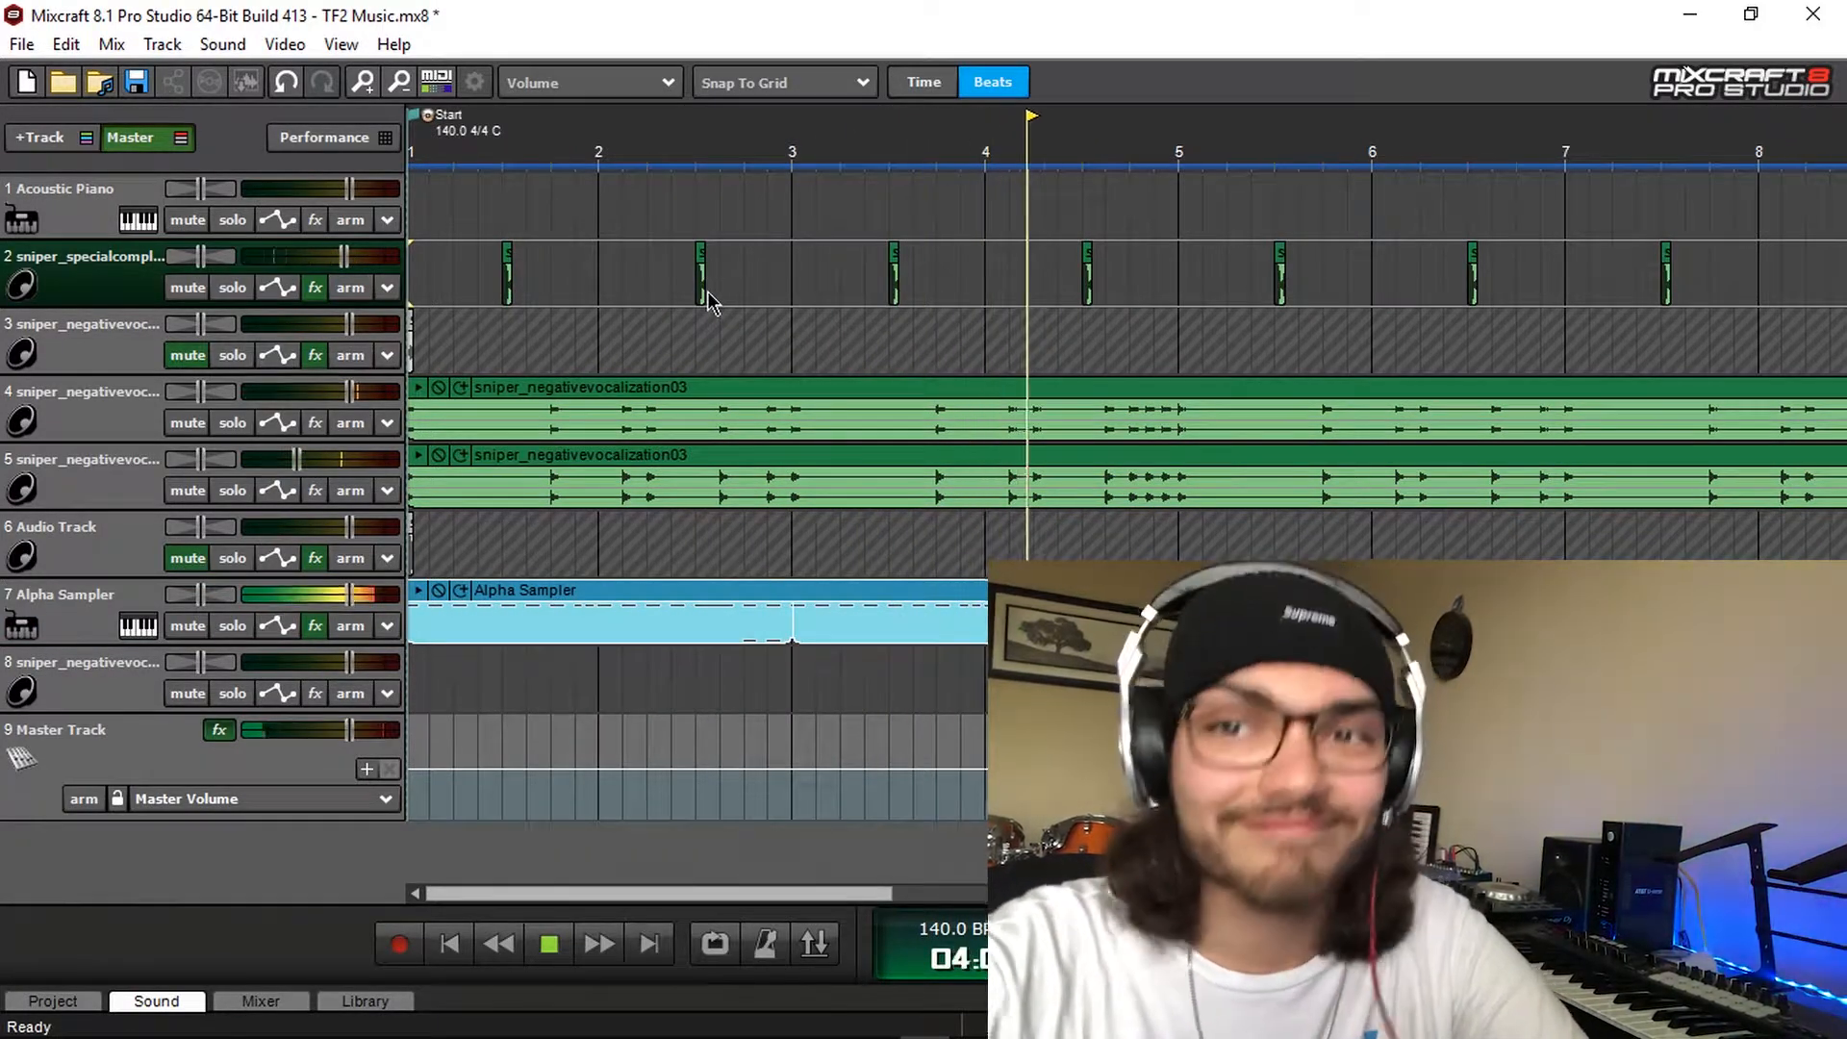
{"action": "scroll", "coordinate": [823, 358], "scroll_direction": "down", "scroll_amount": 1}
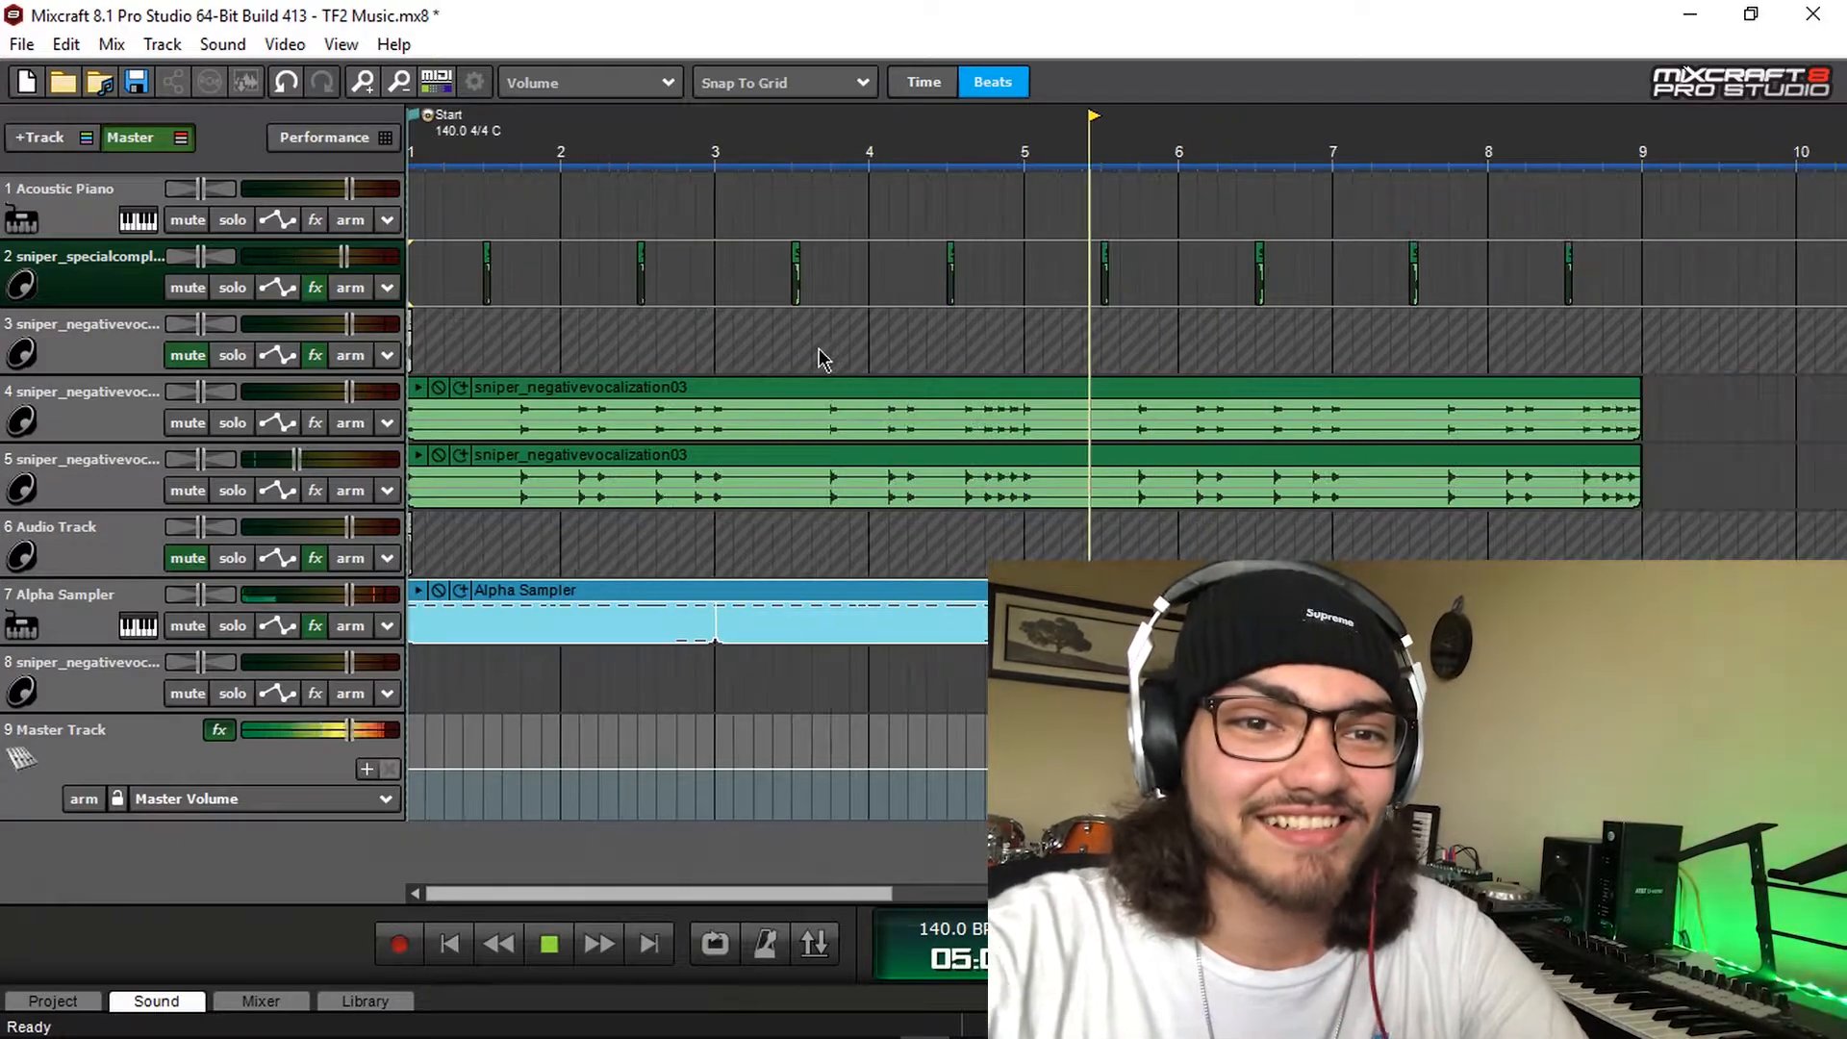
{"action": "scroll", "coordinate": [834, 360], "scroll_direction": "up", "scroll_amount": 1}
{"action": "scroll", "coordinate": [837, 360], "scroll_direction": "down", "scroll_amount": 1}
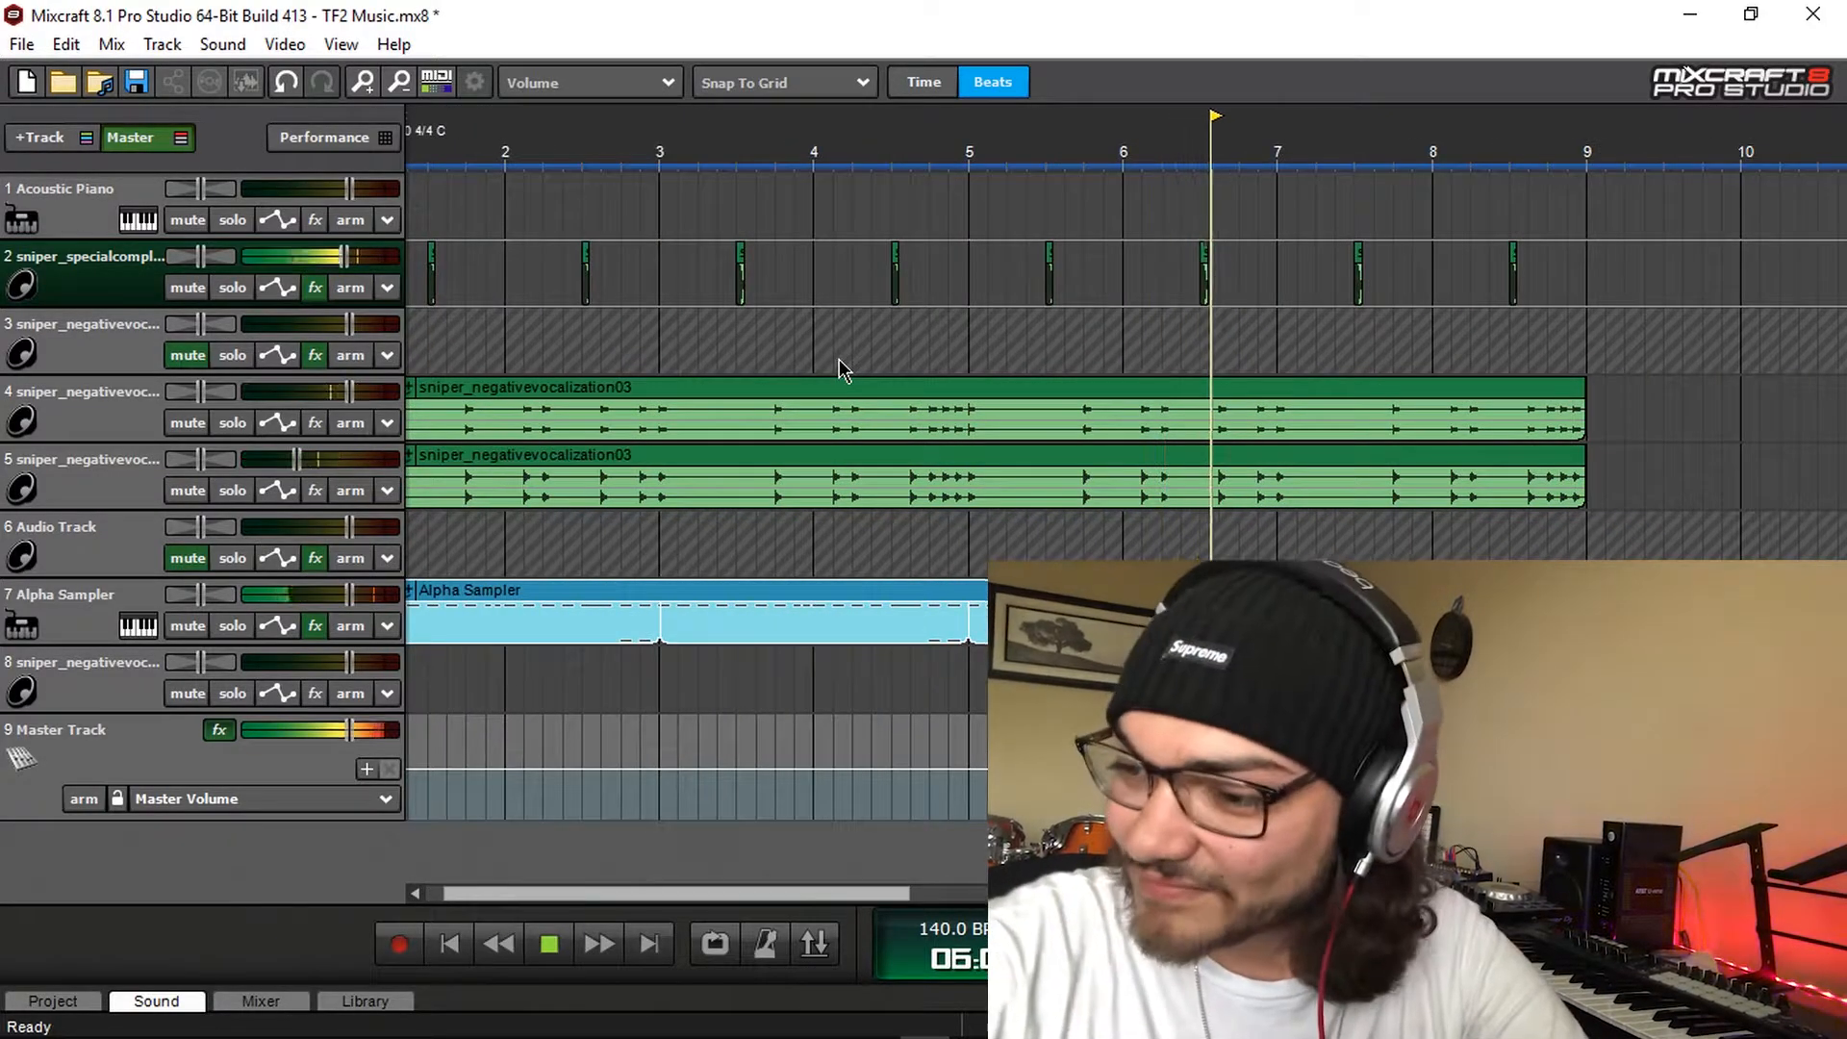
{"action": "scroll", "coordinate": [905, 409], "scroll_direction": "down", "scroll_amount": 1}
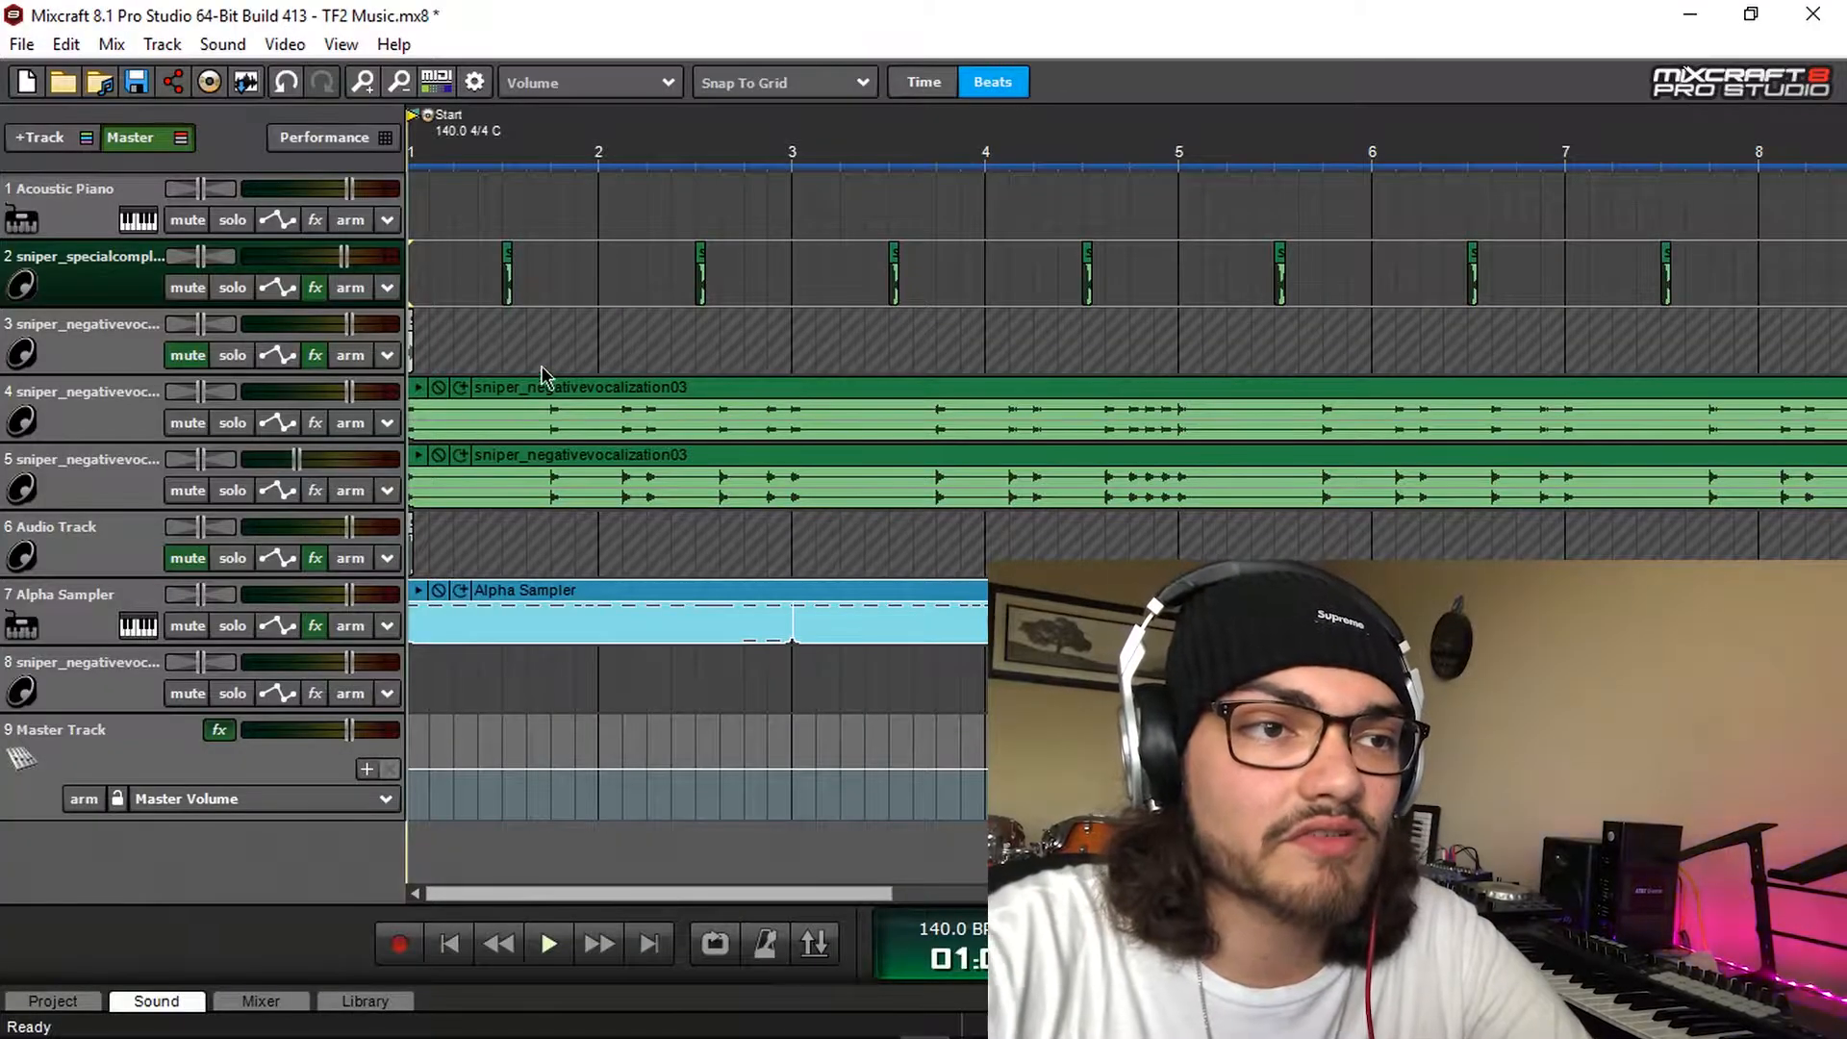
Insert an audio track above the sniper_specialcompleted track and import the scout_specialcompleted03 sound onto it in bar 1
{"action": "right_click", "coordinate": [101, 279]}
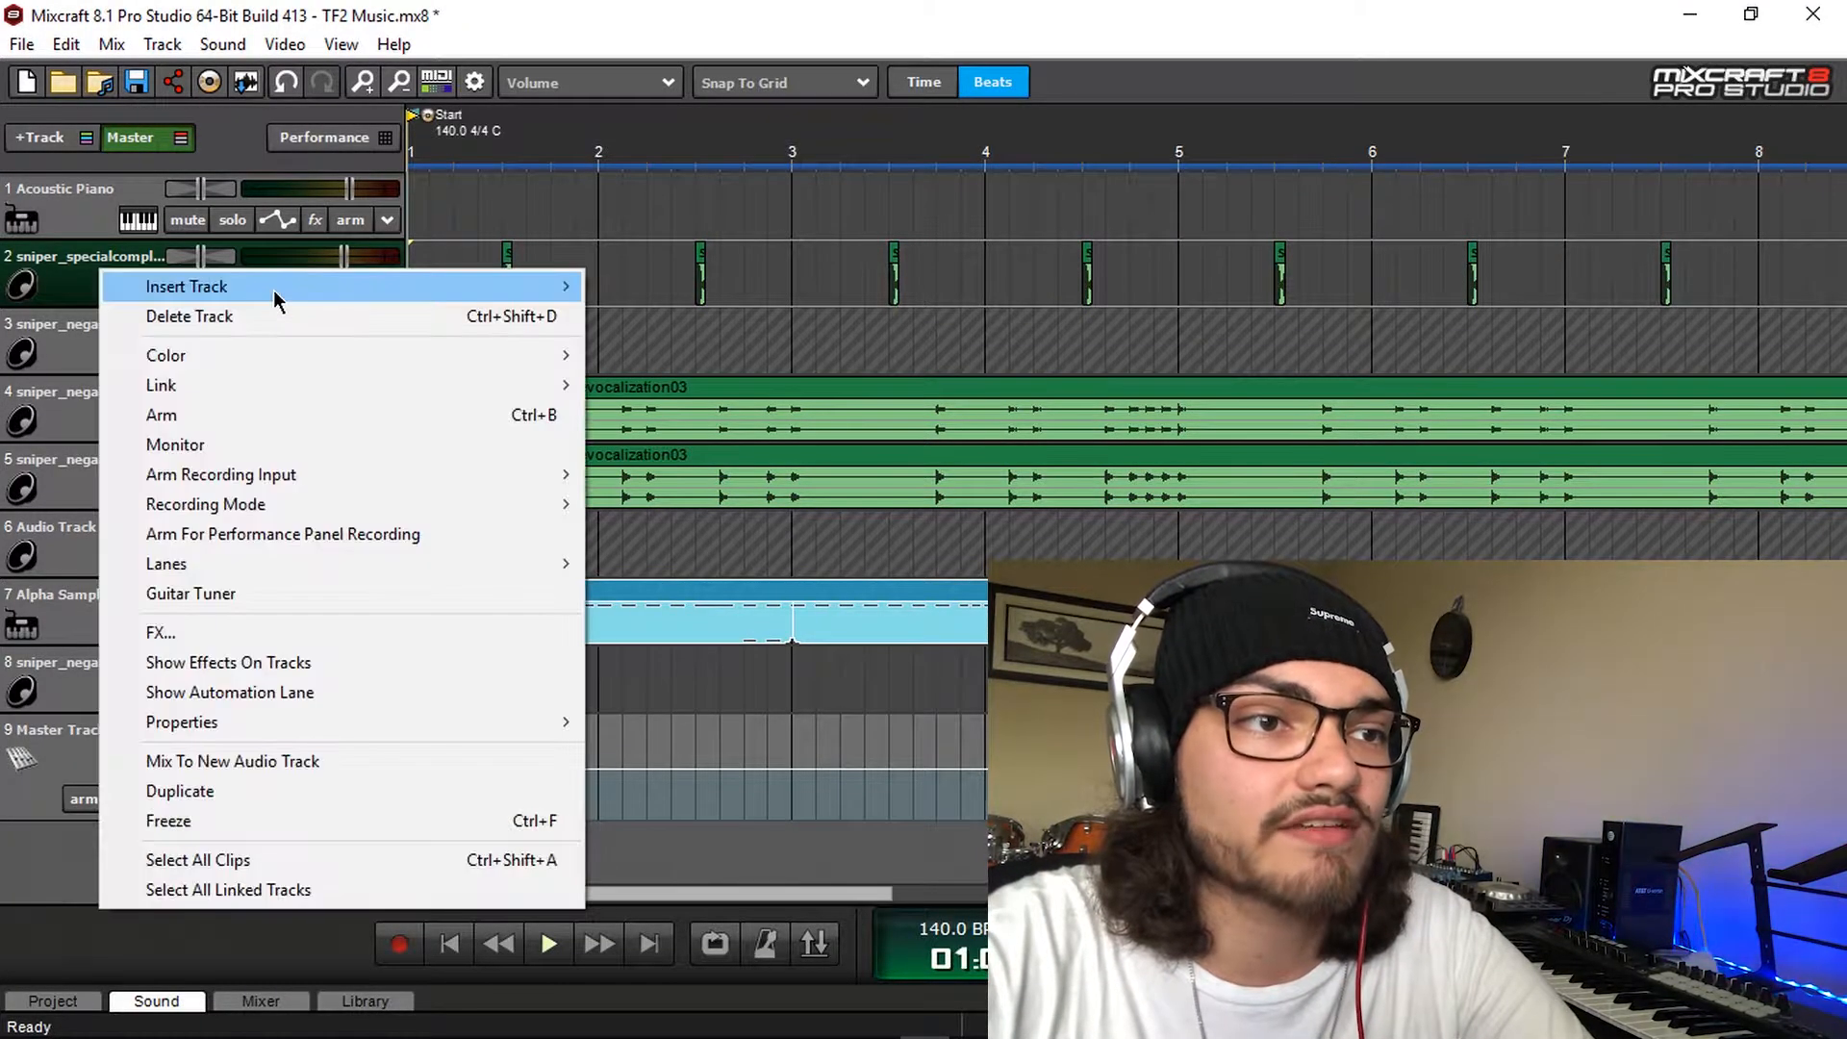
{"action": "mouse_move", "coordinate": [273, 289]}
{"action": "left_click", "coordinate": [639, 287]}
{"action": "double_click", "coordinate": [524, 281]}
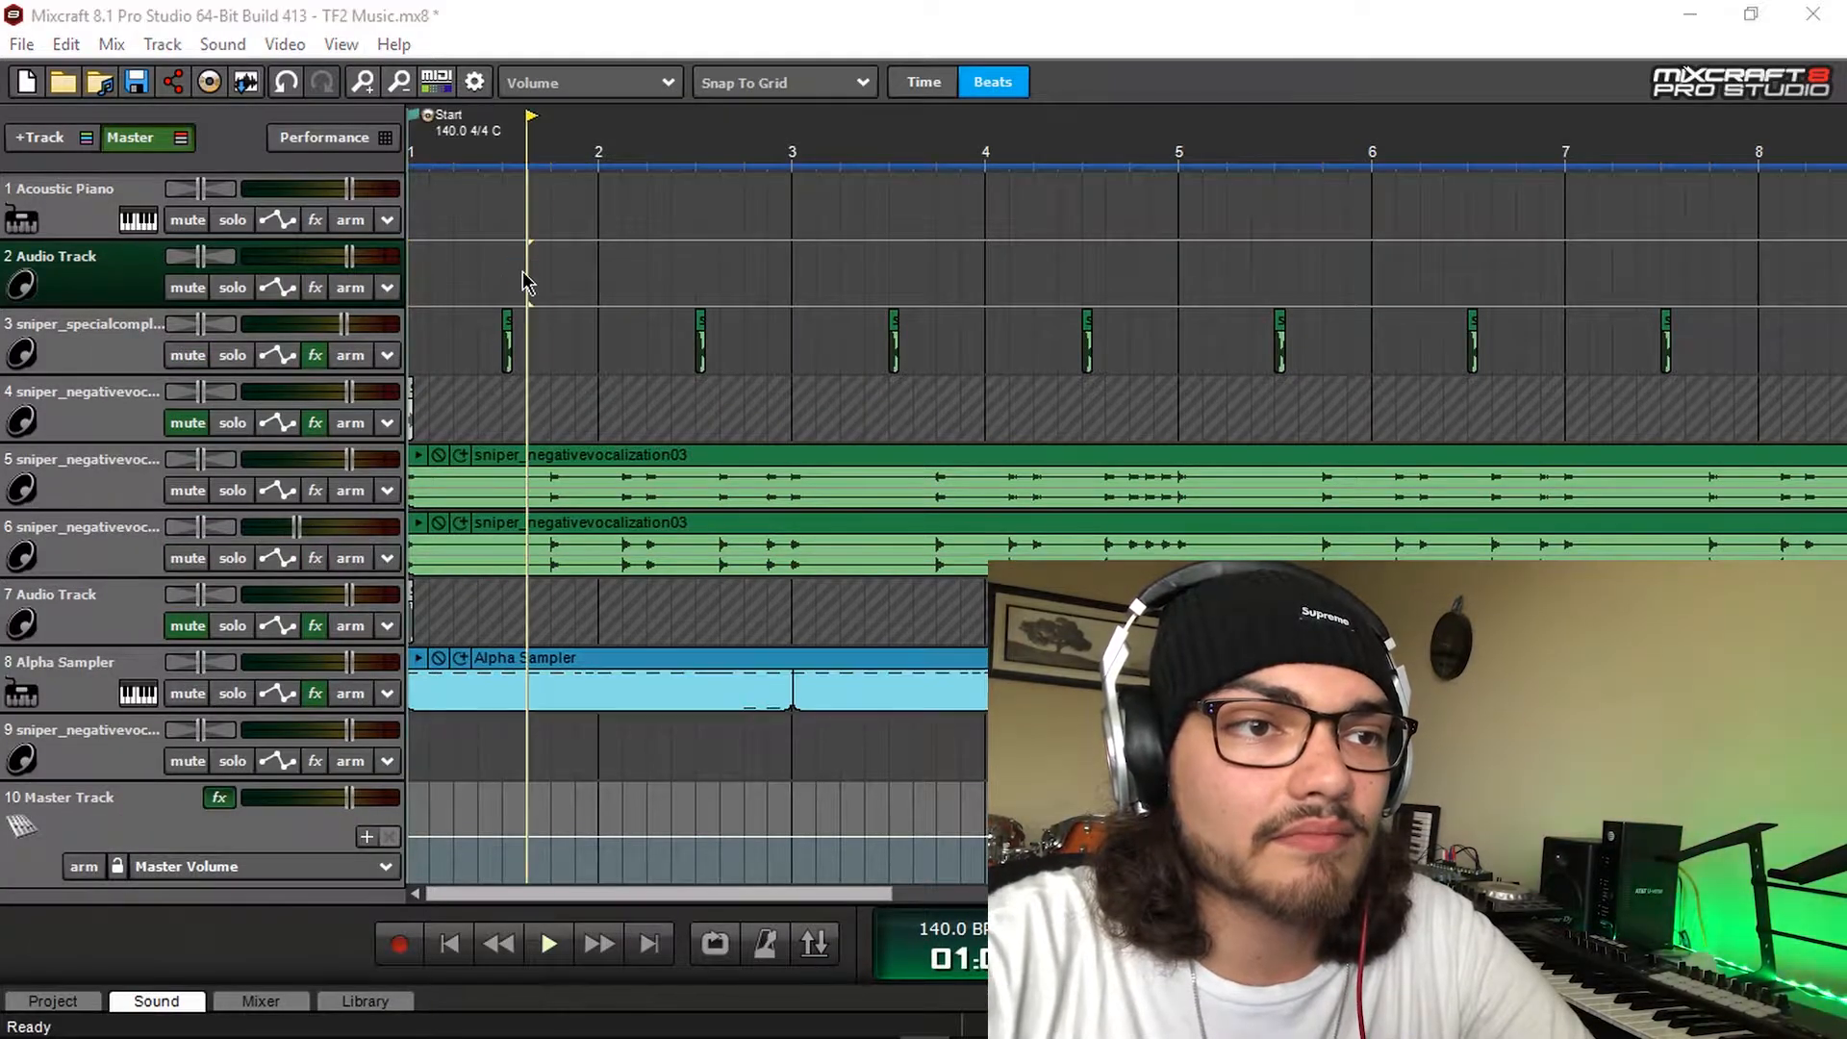
{"action": "left_click", "coordinate": [819, 414]}
{"action": "double_click", "coordinate": [819, 413]}
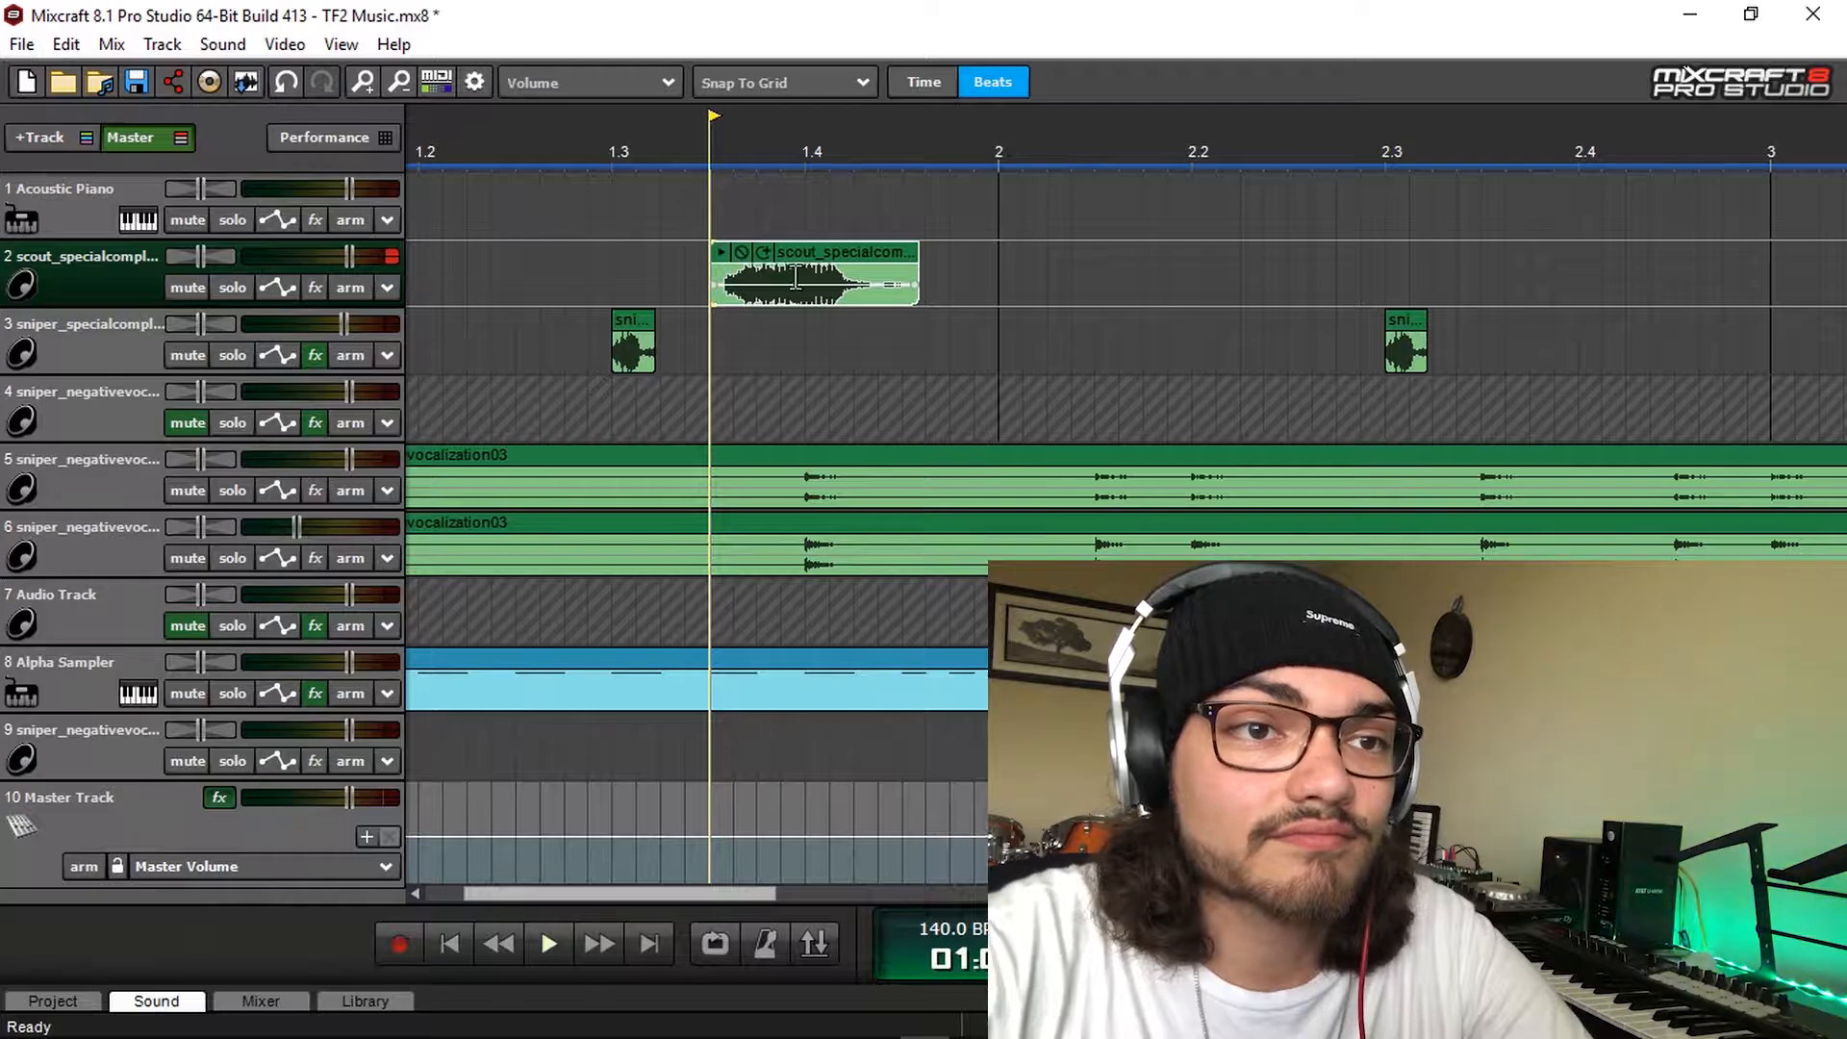
Split the scout clip and shorten it to two overlapping pieces around its loudest part
{"action": "left_click", "coordinate": [755, 273]}
{"action": "key", "text": "ctrl+t"}
{"action": "left_click_drag", "start_coordinate": [760, 274], "coordinate": [816, 254]}
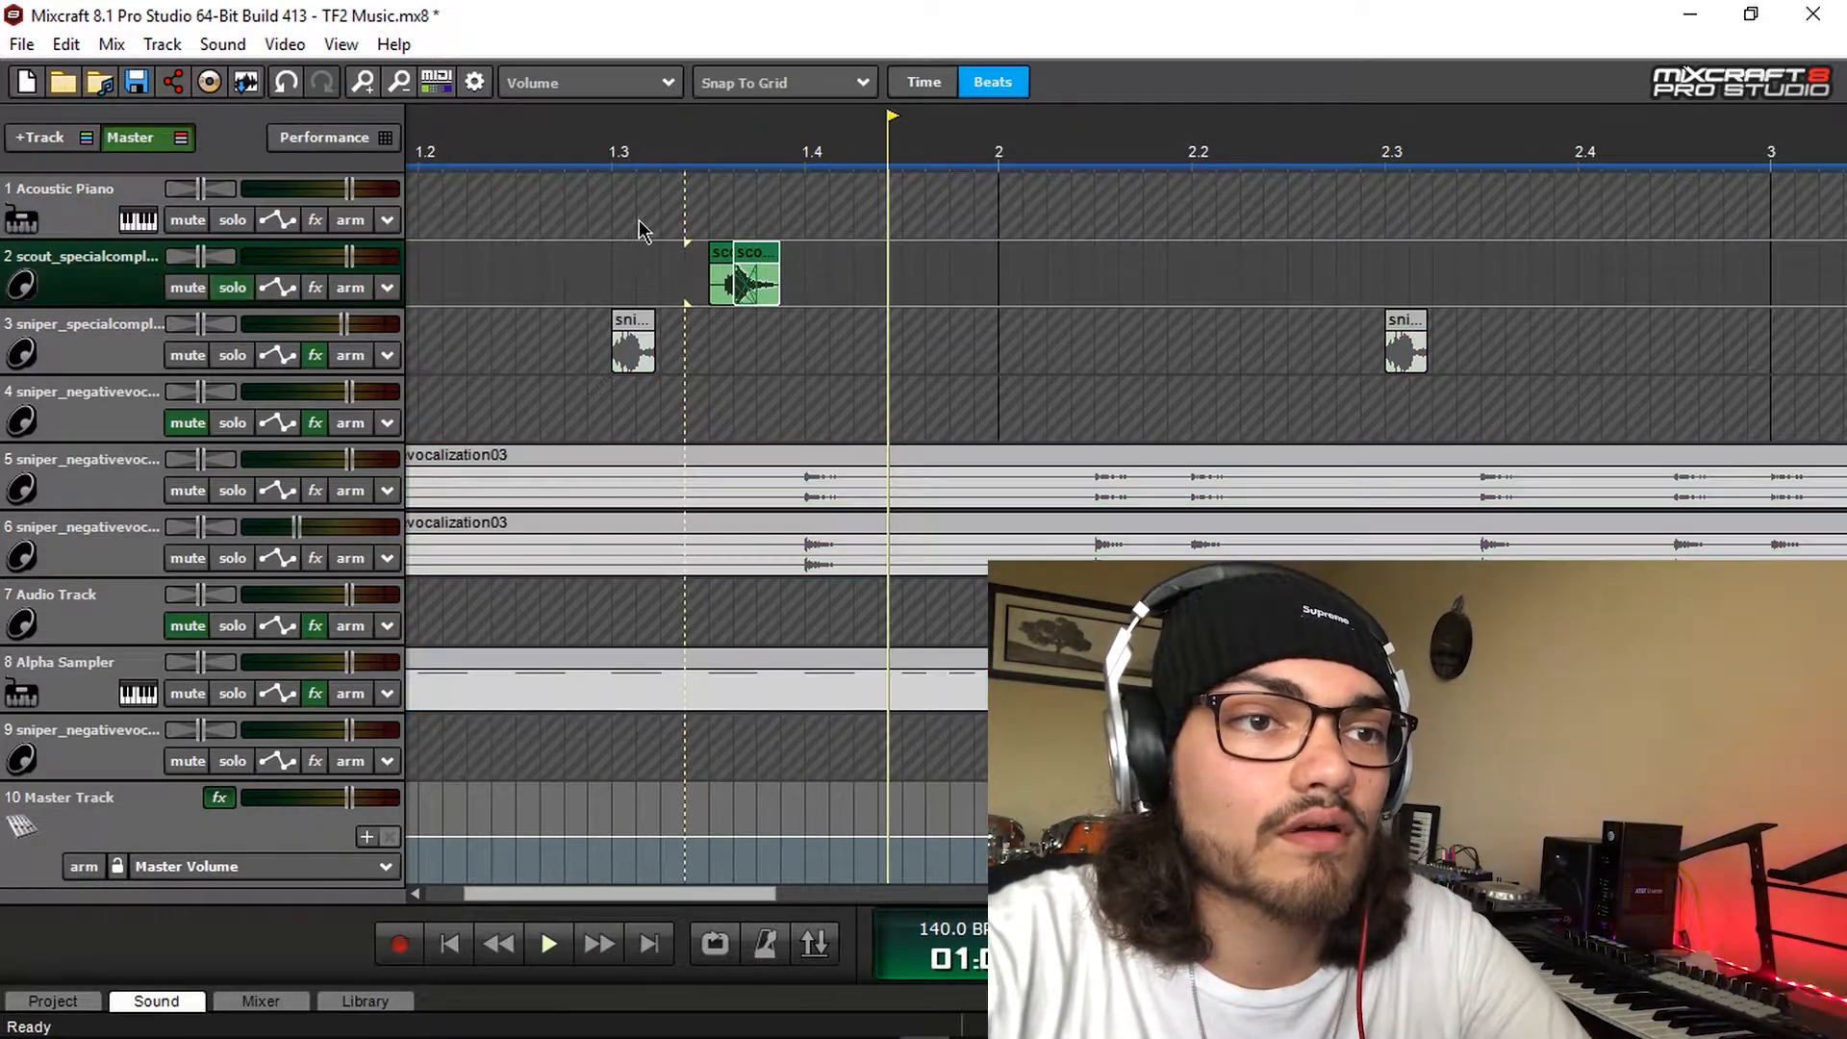
Listen to the soloed scout pieces, merge them into one clip, and move it near the start of bar 1
{"action": "left_click", "coordinate": [640, 230]}
{"action": "key", "text": "space"}
{"action": "key", "text": "space"}
{"action": "left_click_drag", "start_coordinate": [804, 279], "coordinate": [416, 265]}
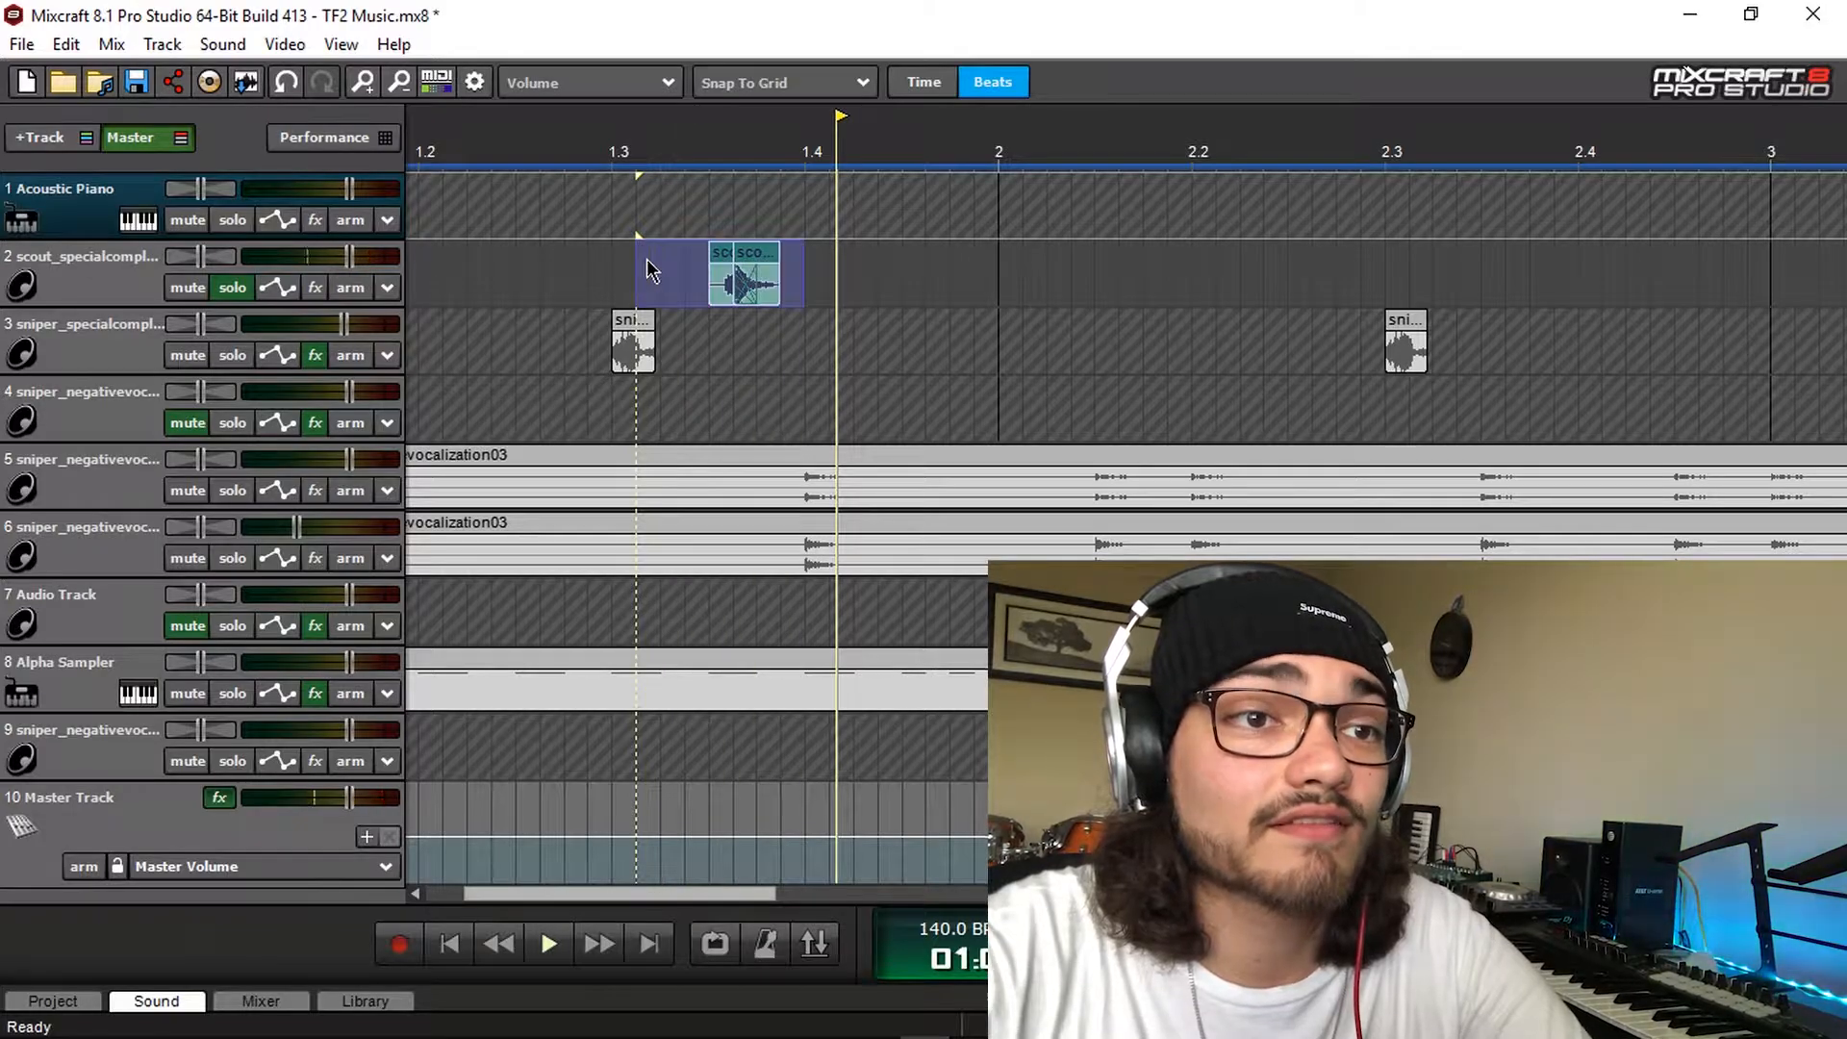
{"action": "key", "text": "ctrl+w"}
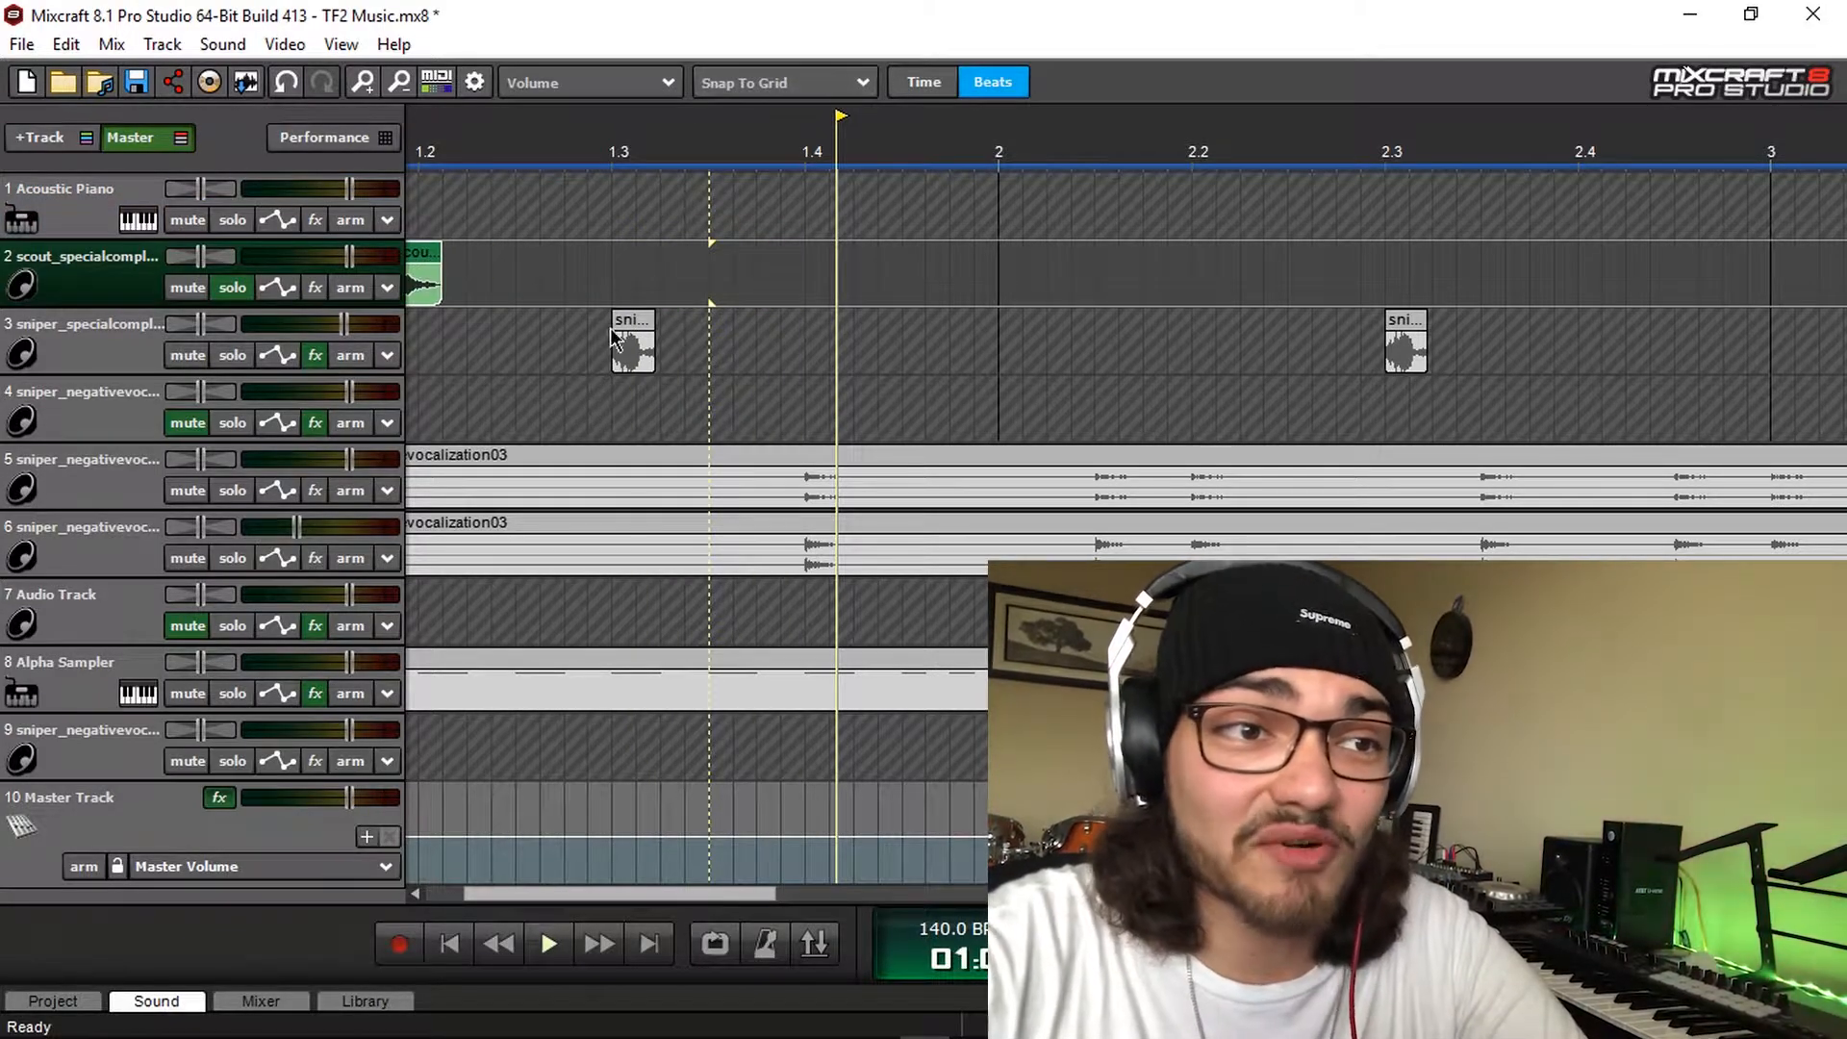
{"action": "scroll", "coordinate": [612, 337], "scroll_direction": "left", "scroll_amount": 2}
{"action": "mouse_move", "coordinate": [578, 258]}
{"action": "left_mouse_down"}
{"action": "mouse_move", "coordinate": [435, 254]}
{"action": "mouse_move", "coordinate": [439, 278]}
{"action": "mouse_move", "coordinate": [540, 263]}
{"action": "left_mouse_up"}
{"action": "scroll", "coordinate": [423, 265], "scroll_direction": "up", "scroll_amount": 3}
{"action": "scroll", "coordinate": [456, 264], "scroll_direction": "down", "scroll_amount": 3}
Add Acoustica Pro Studio Reverb with the Medium Hall preset to the scout track and review its settings
{"action": "left_click", "coordinate": [315, 286]}
{"action": "type", "text": "rever"}
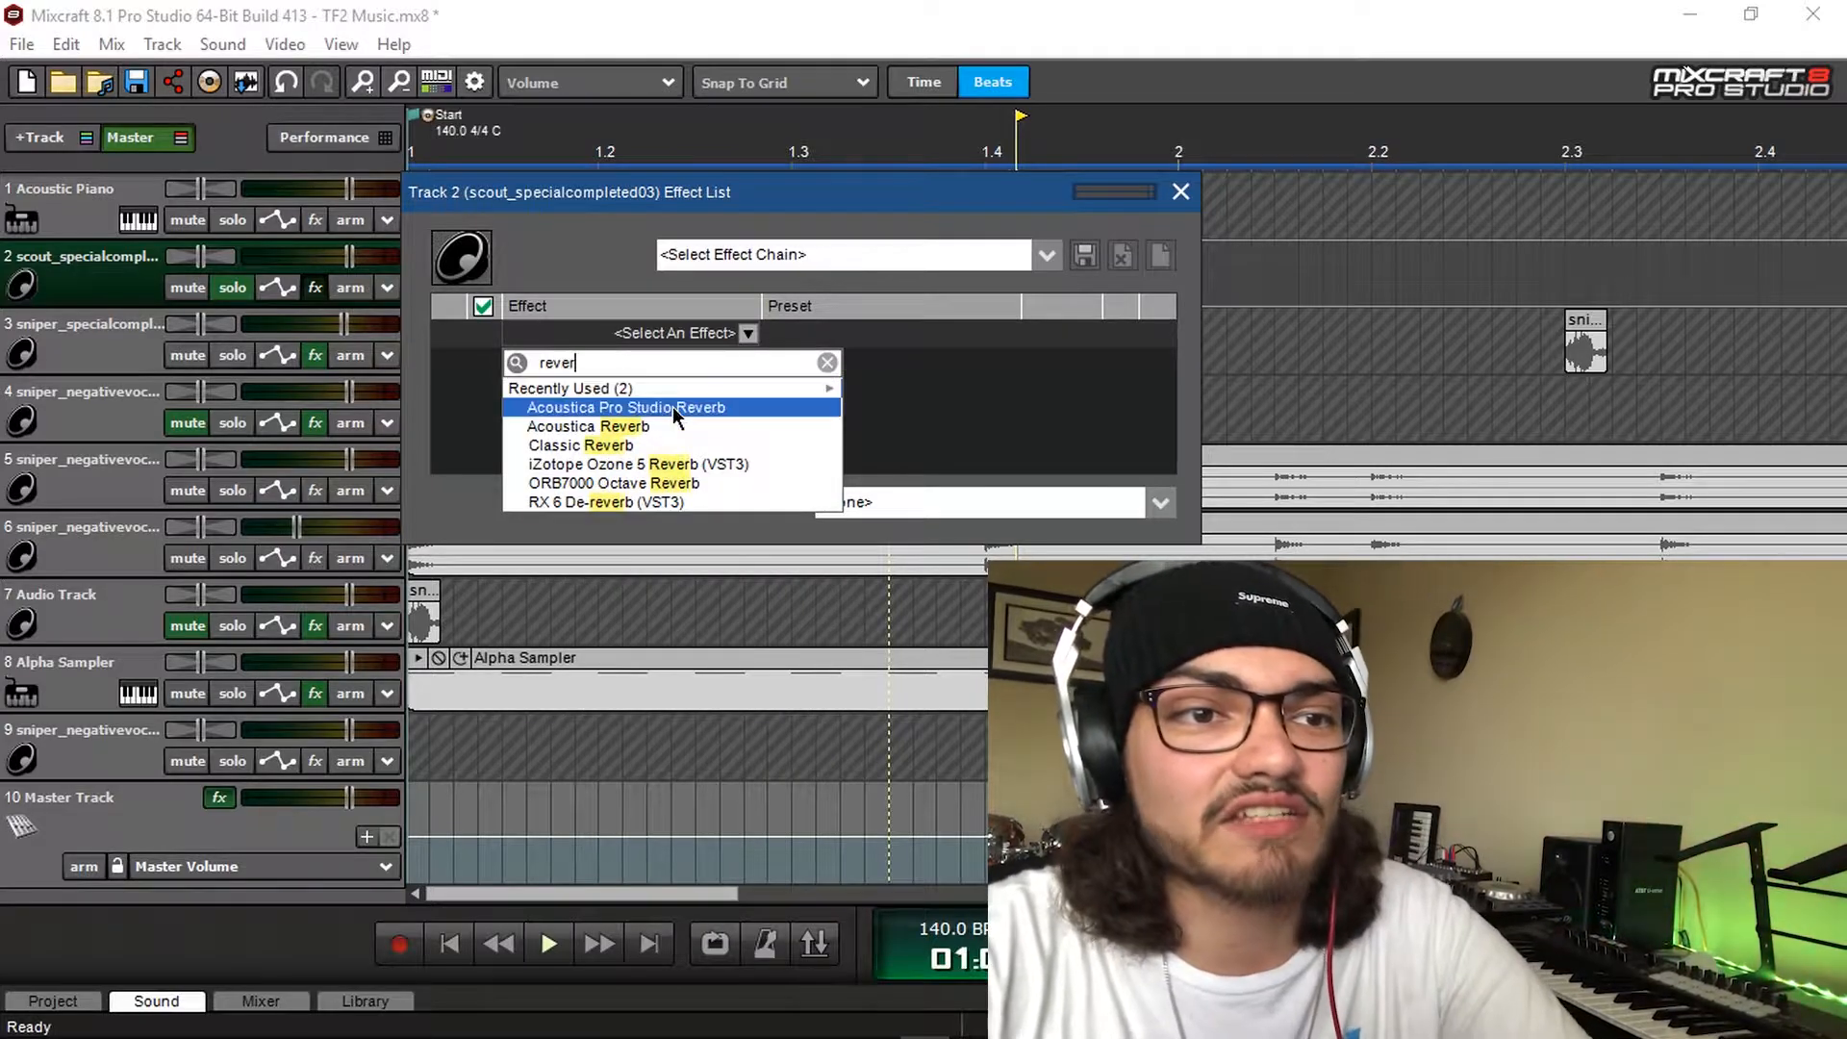
{"action": "left_click", "coordinate": [672, 406]}
{"action": "left_click", "coordinate": [1068, 332]}
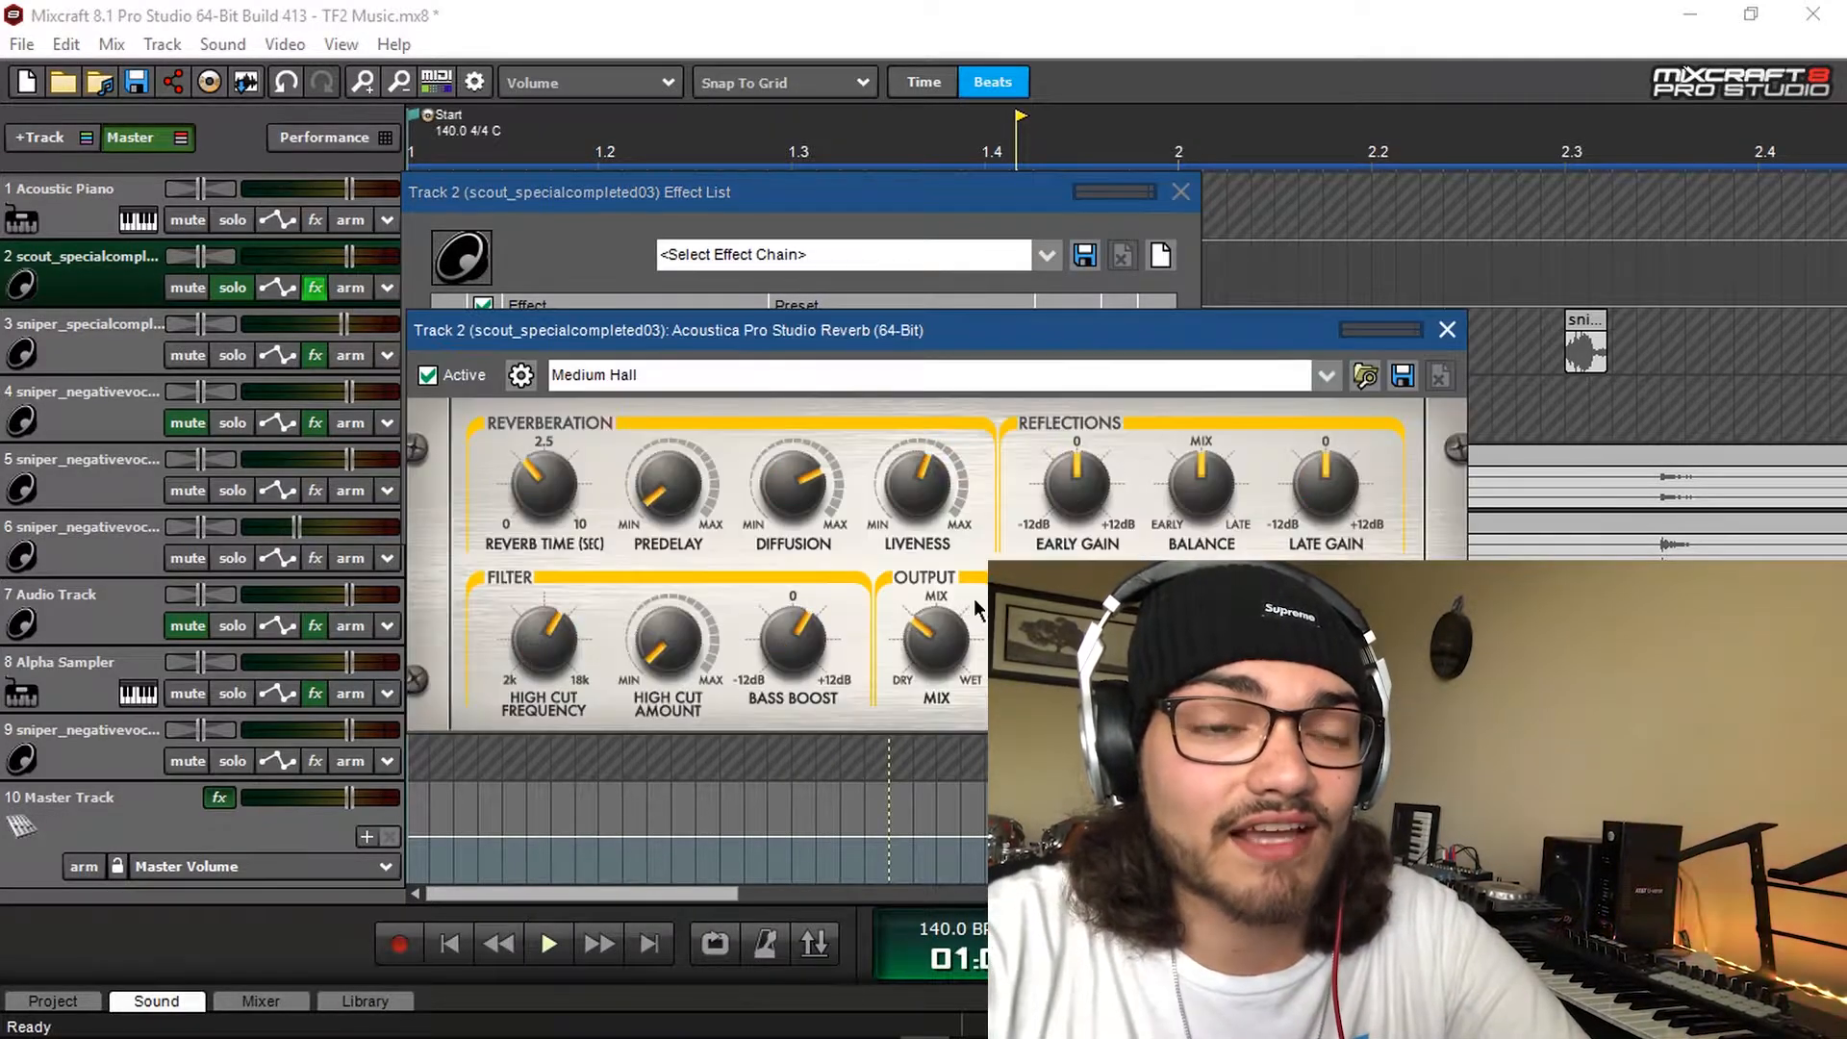
{"action": "left_click", "coordinate": [1448, 332]}
Add the OTT_x64 compressor to the scout track's effects and show its settings
{"action": "left_click", "coordinate": [683, 361]}
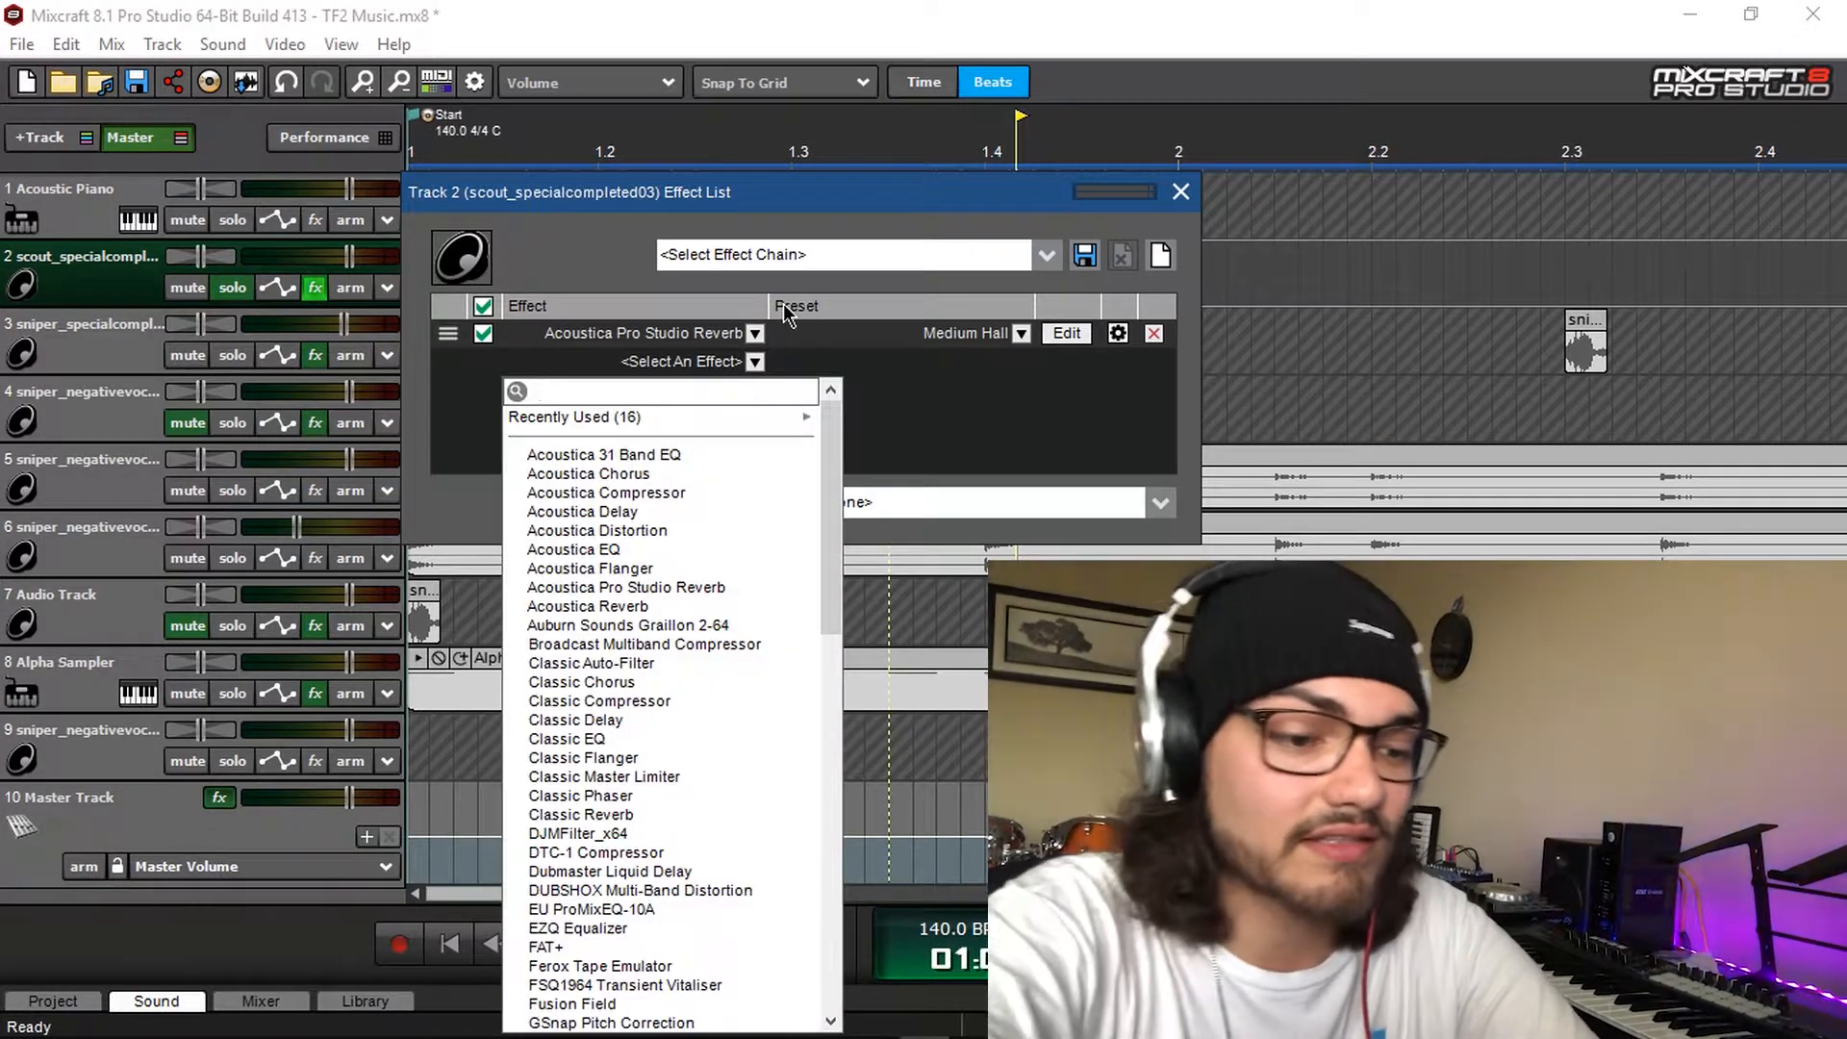
{"action": "type", "text": "ott"}
{"action": "left_click", "coordinate": [620, 436]}
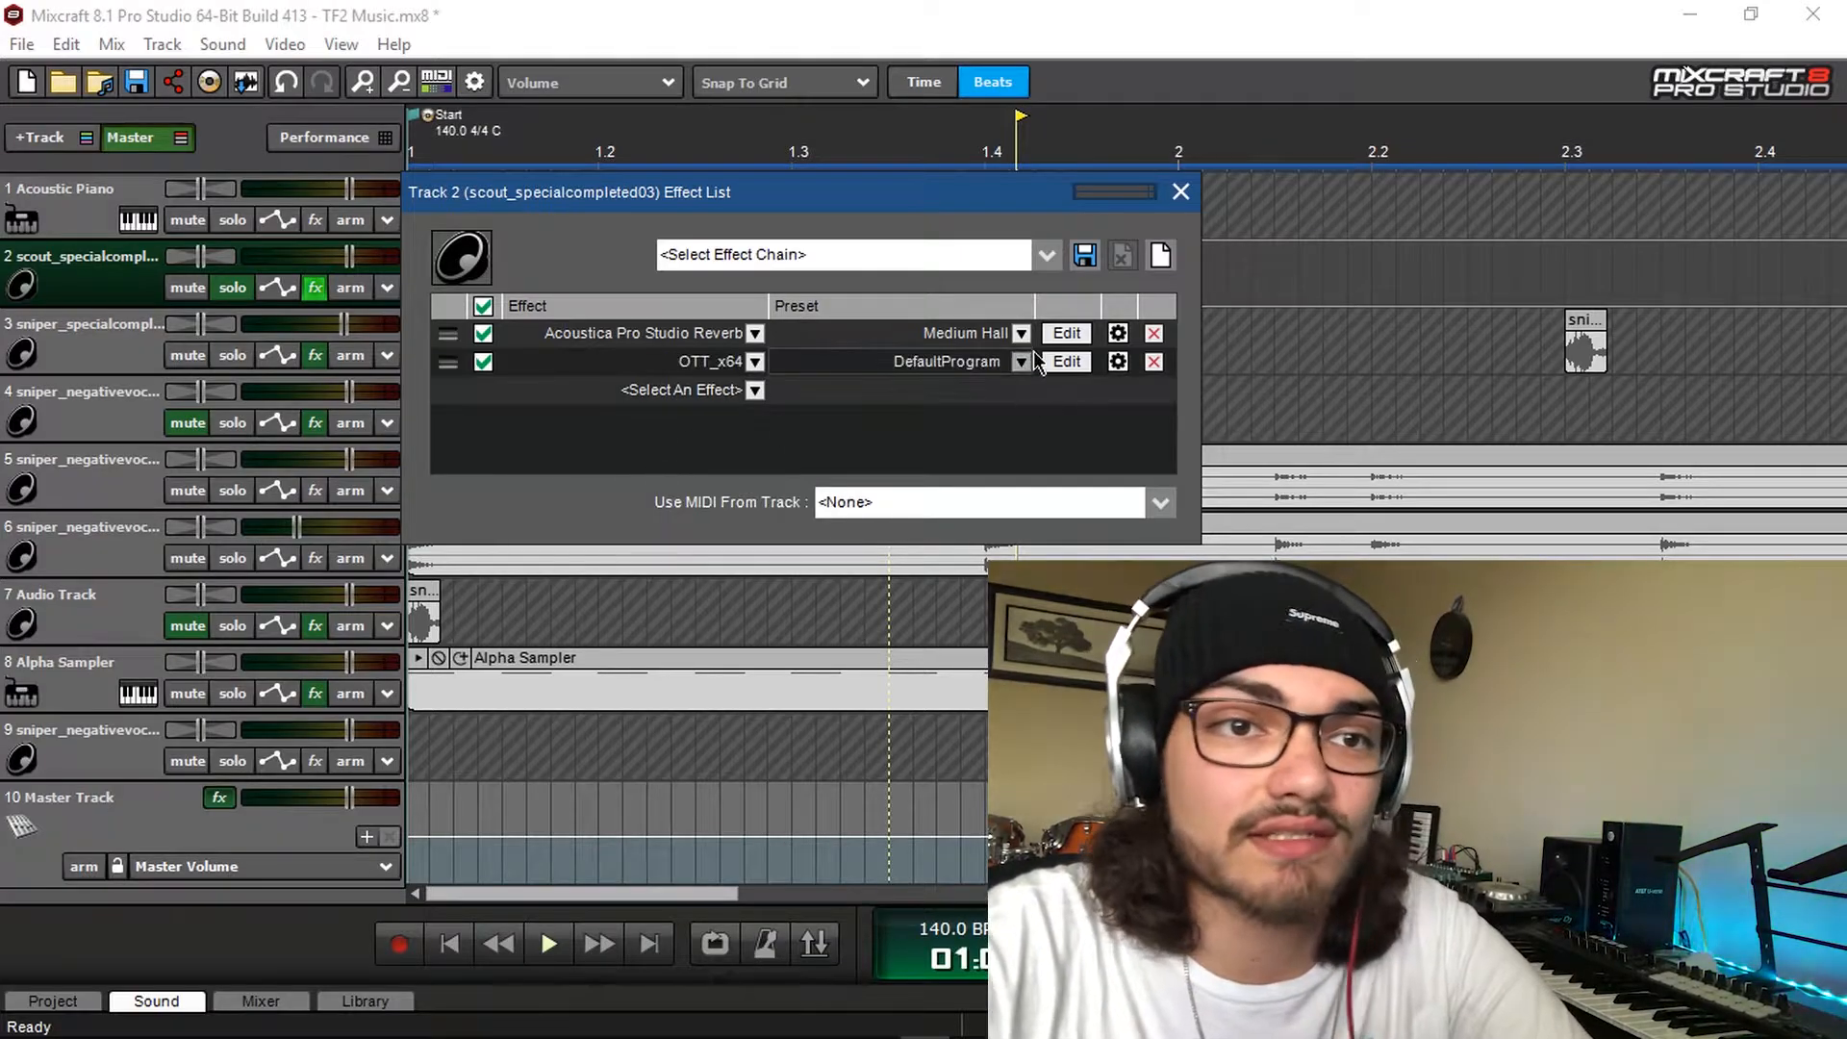
{"action": "left_click", "coordinate": [1067, 362]}
Place OTT ahead of the reverb in the scout track's effect chain and preview the scout clip through it
{"action": "left_click", "coordinate": [505, 265]}
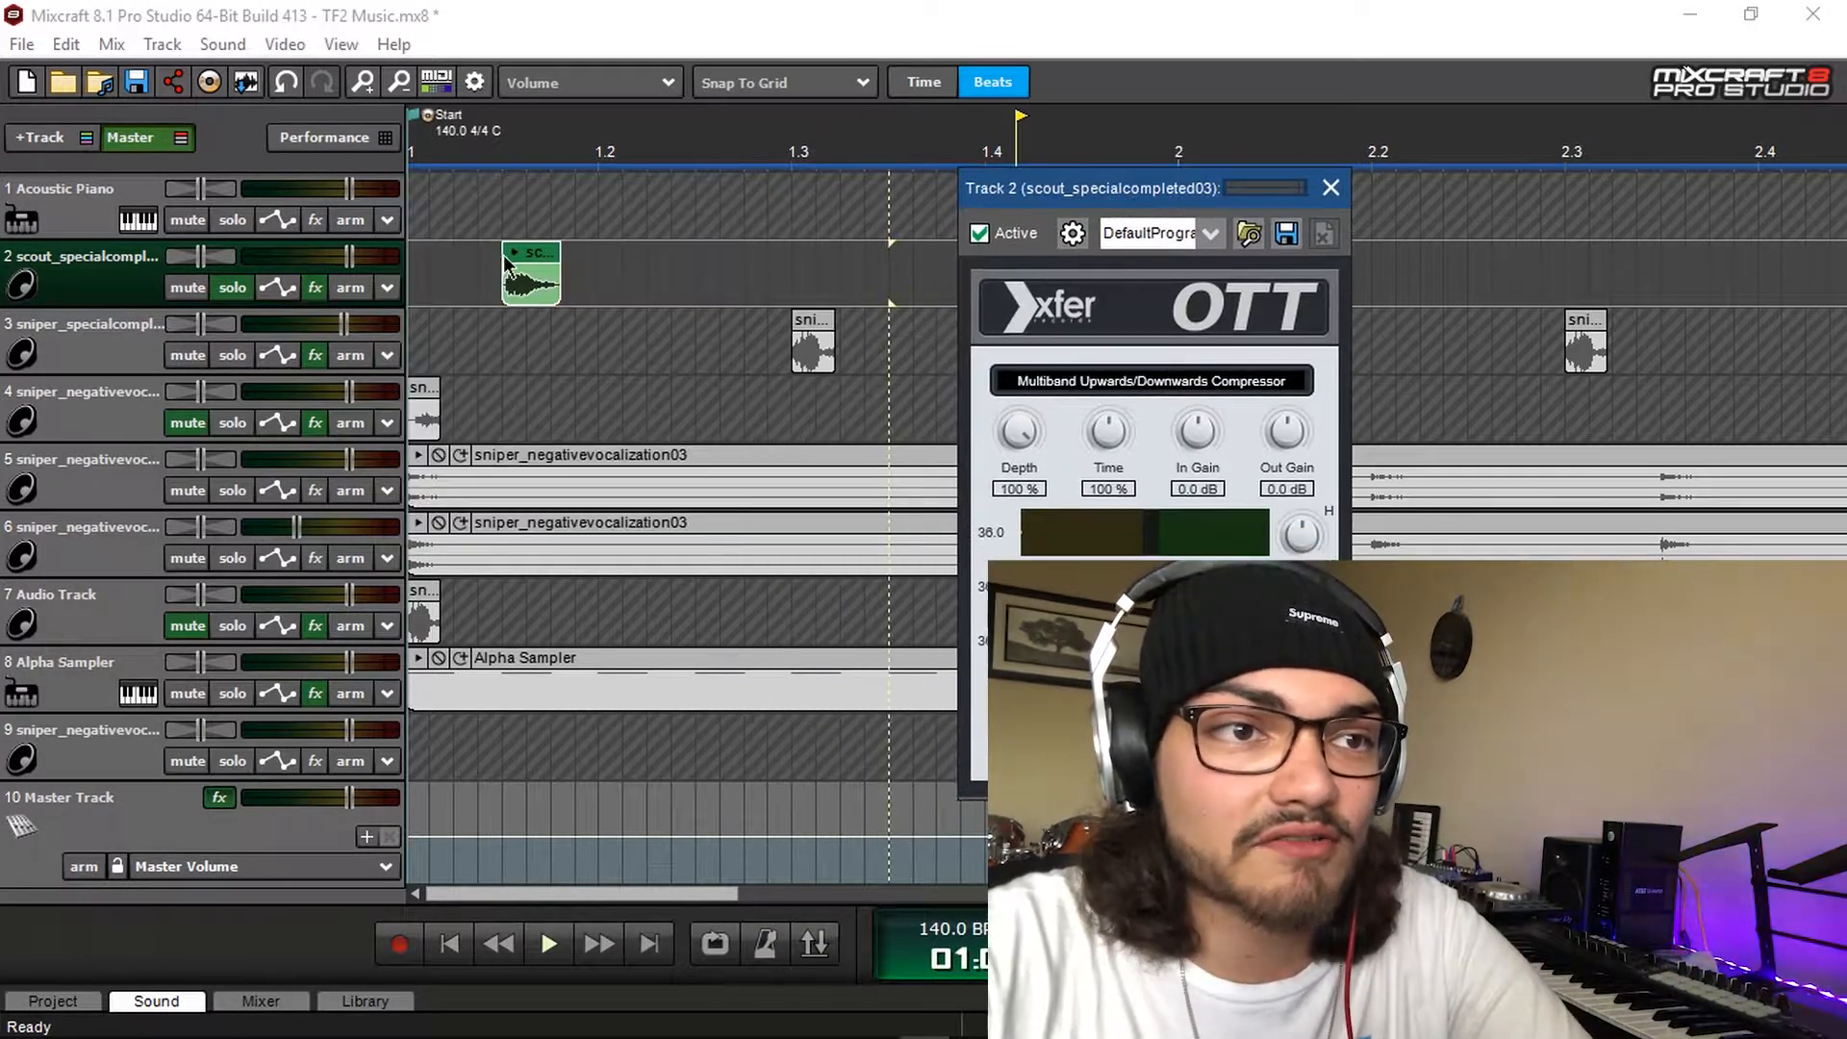
{"action": "left_click", "coordinate": [554, 258]}
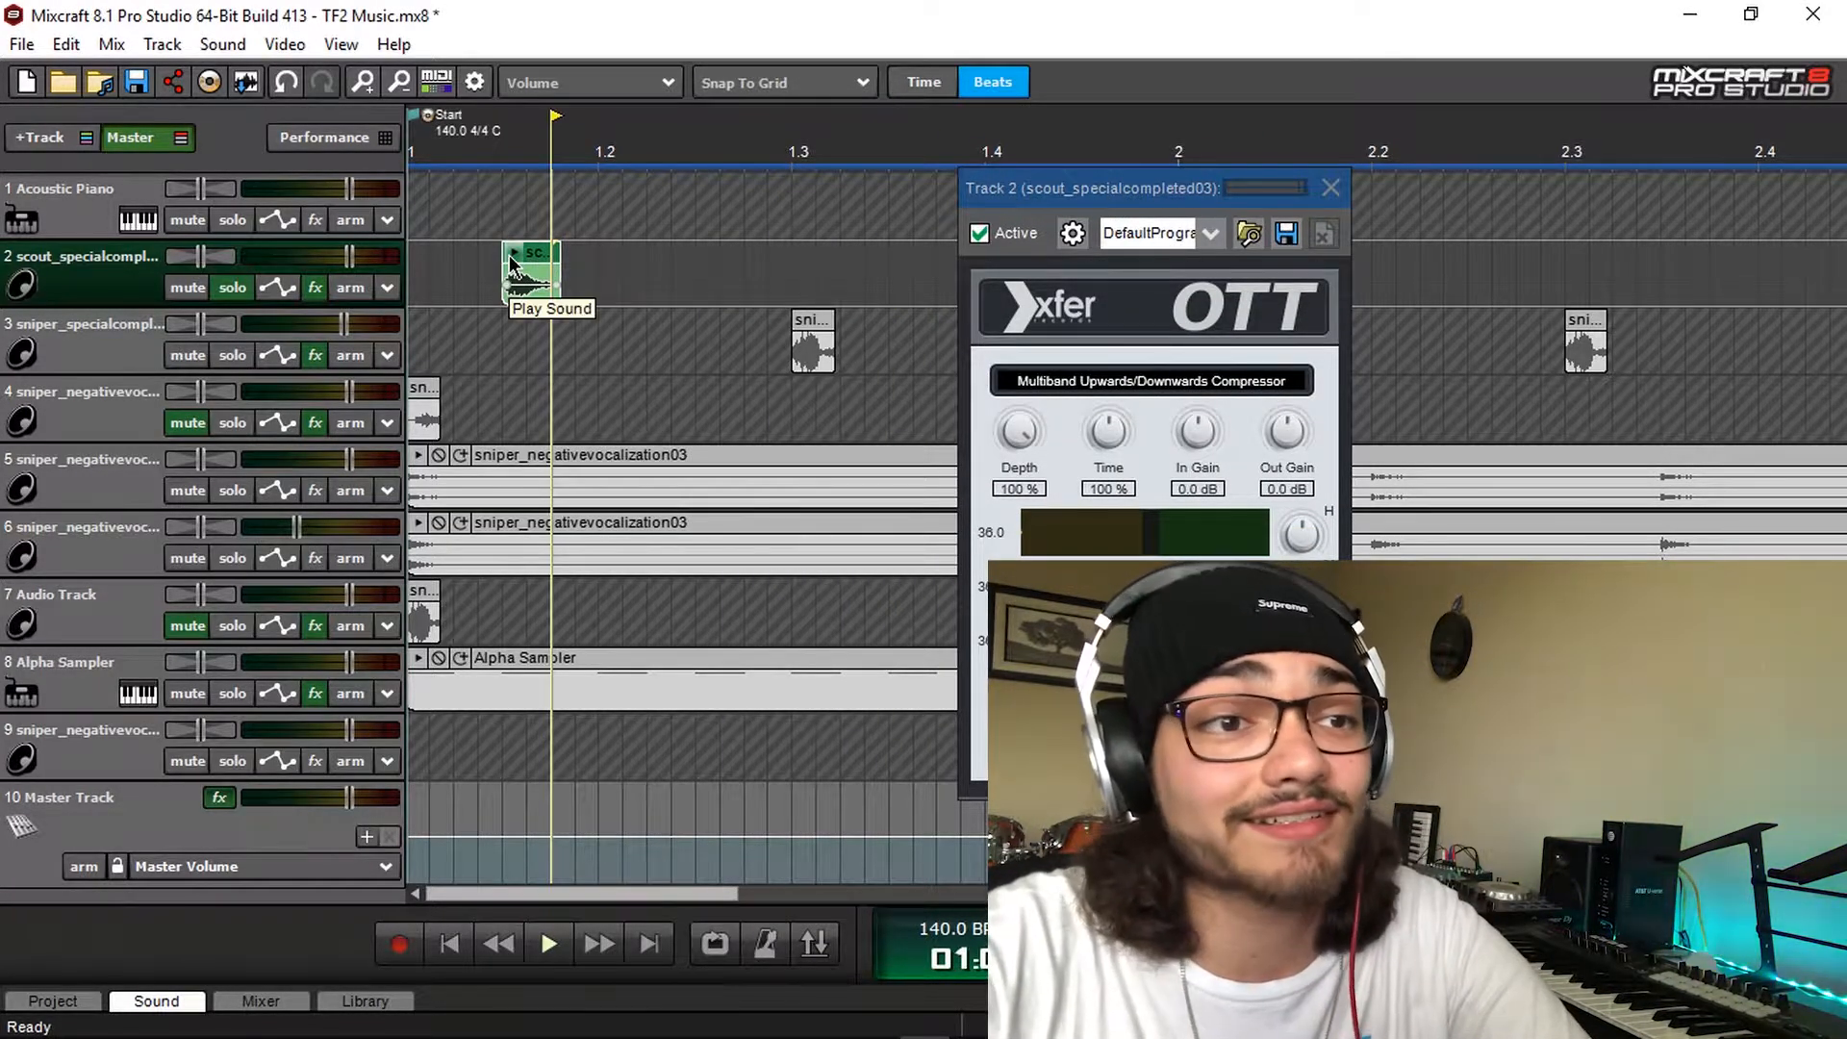
{"action": "left_click", "coordinate": [510, 258]}
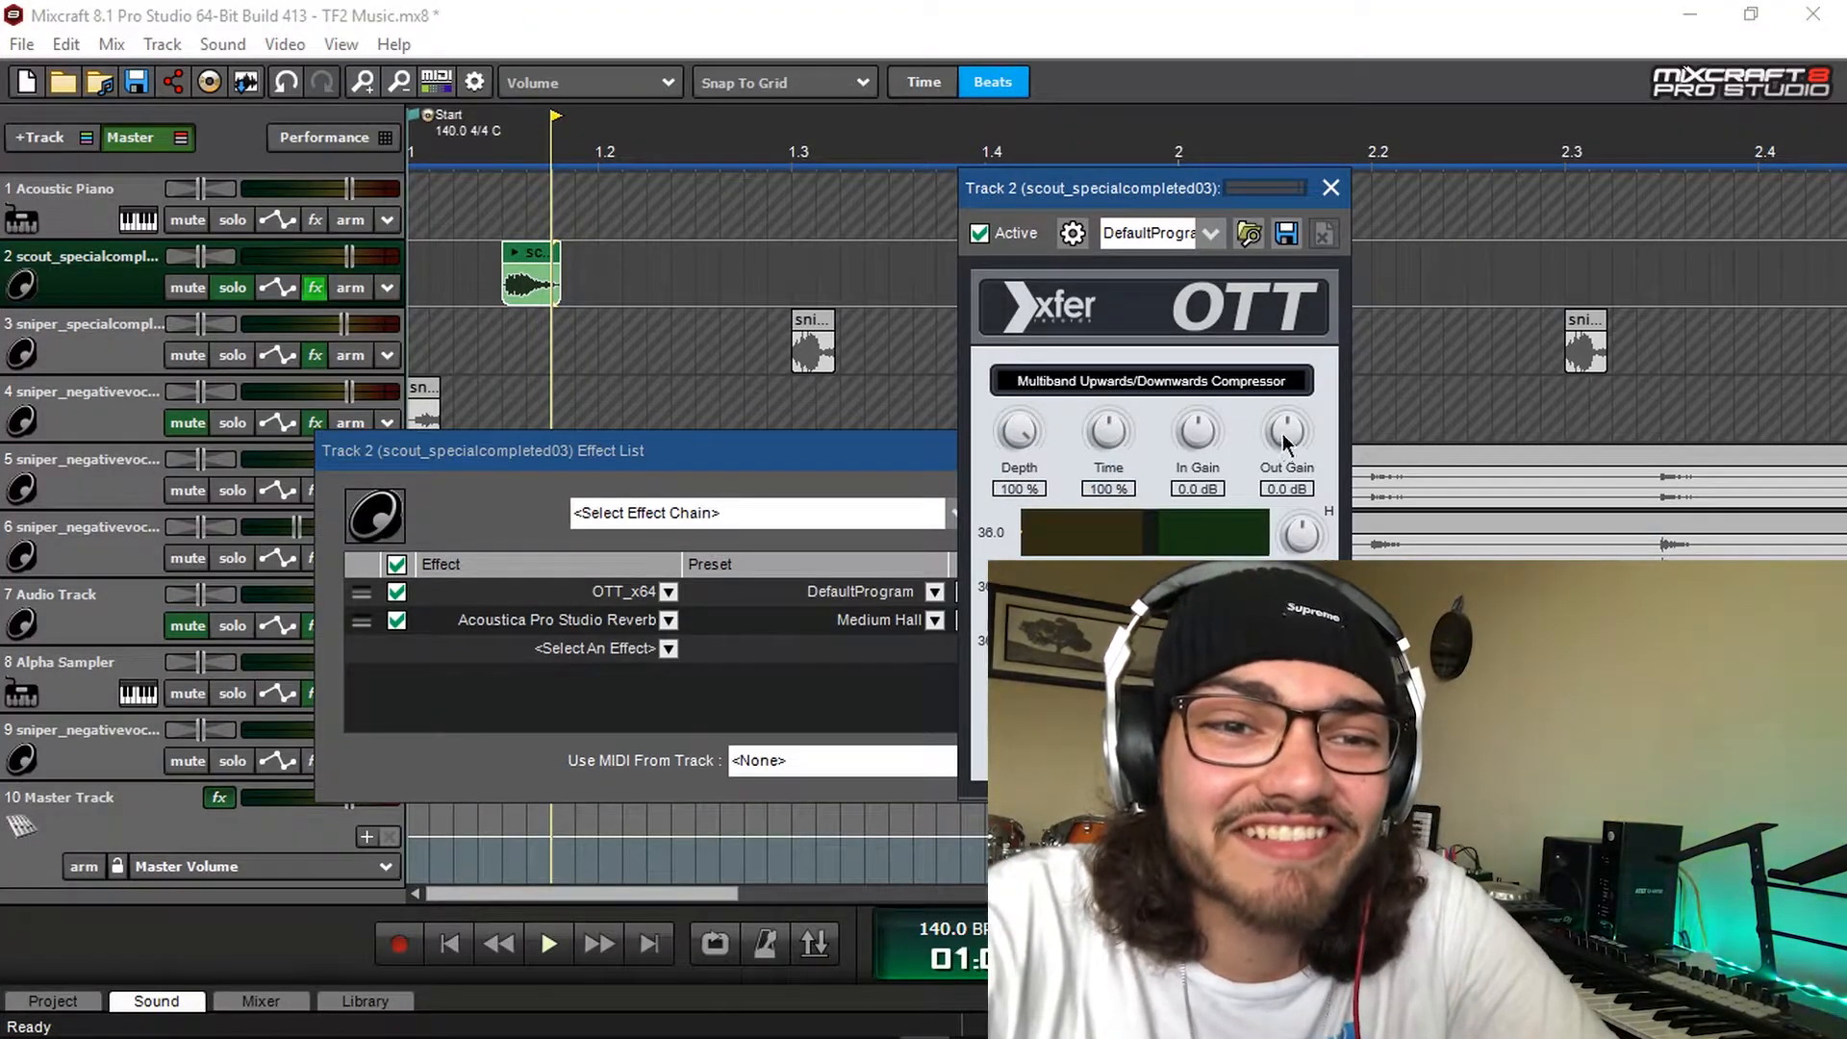
{"action": "left_click", "coordinate": [517, 254]}
{"action": "left_click", "coordinate": [1330, 188]}
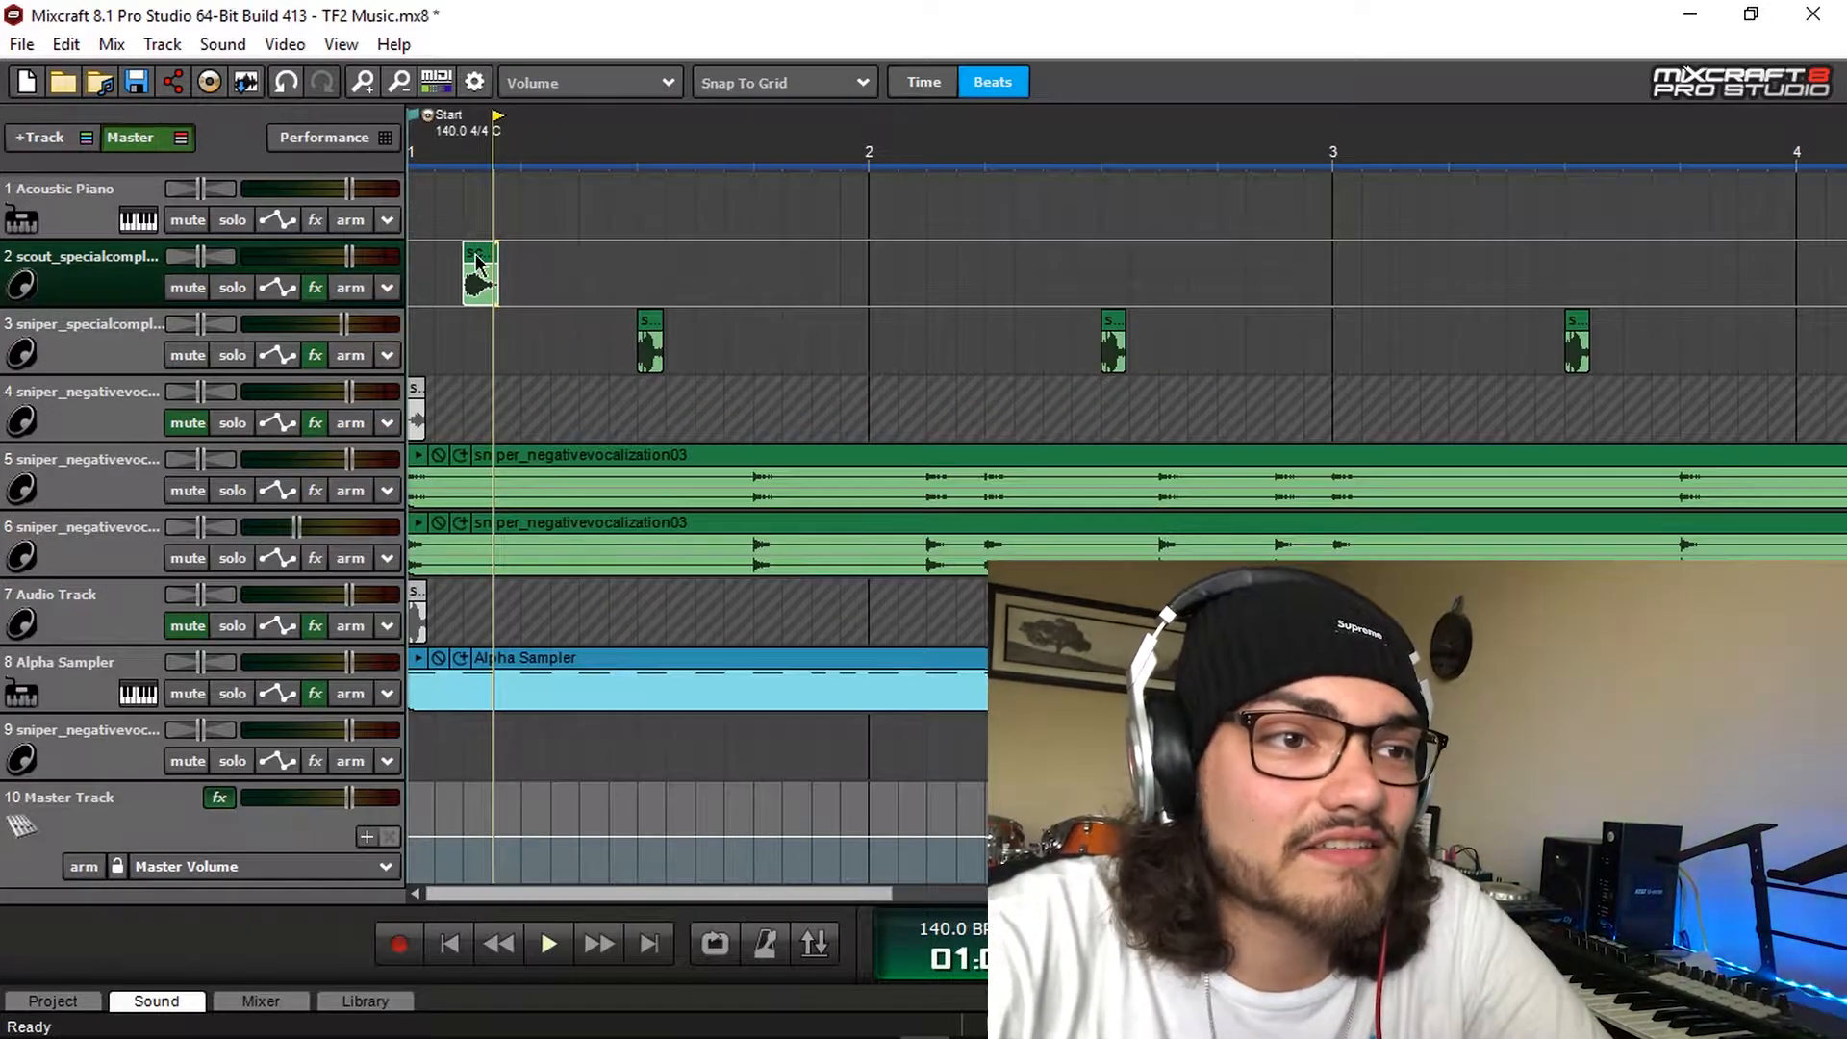
Arrange three scout clips just before bar 2, just after its start, and on beat 2.3, and play the pattern
{"action": "left_click_drag", "start_coordinate": [477, 262], "coordinate": [610, 274]}
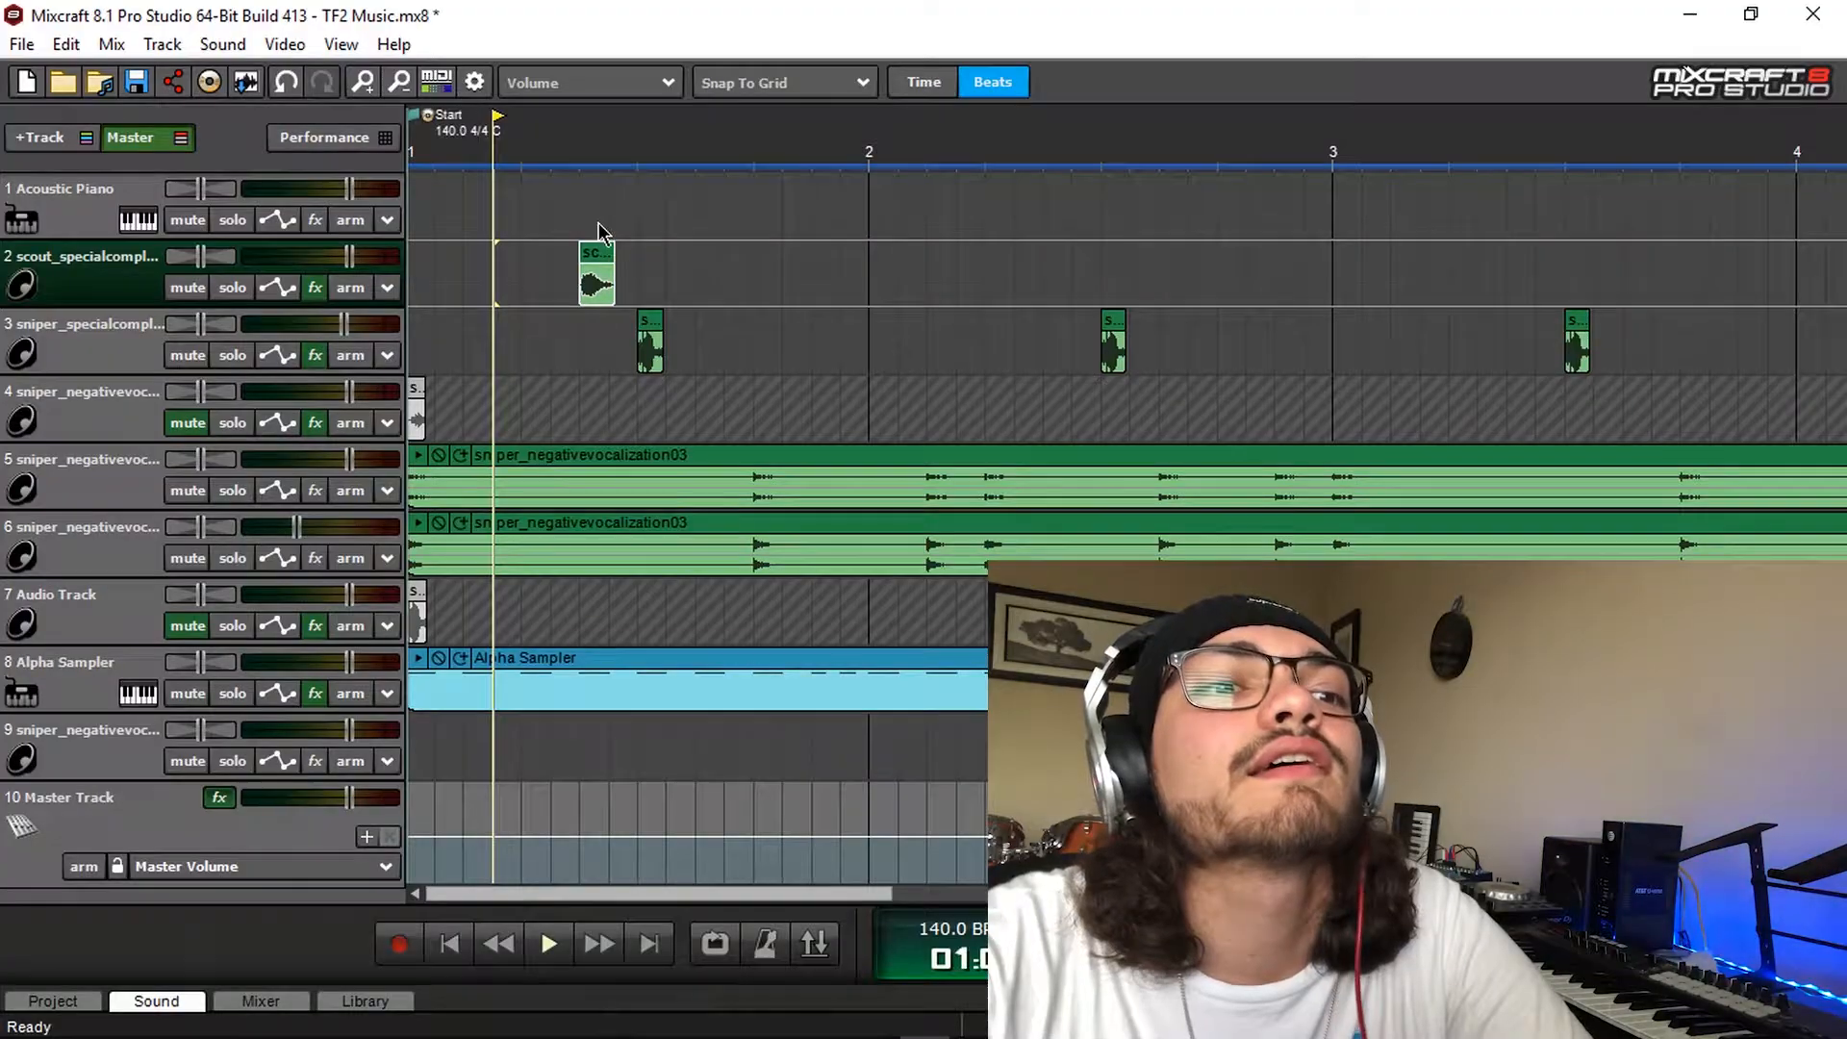
{"action": "left_click_drag", "start_coordinate": [598, 248], "coordinate": [821, 260]}
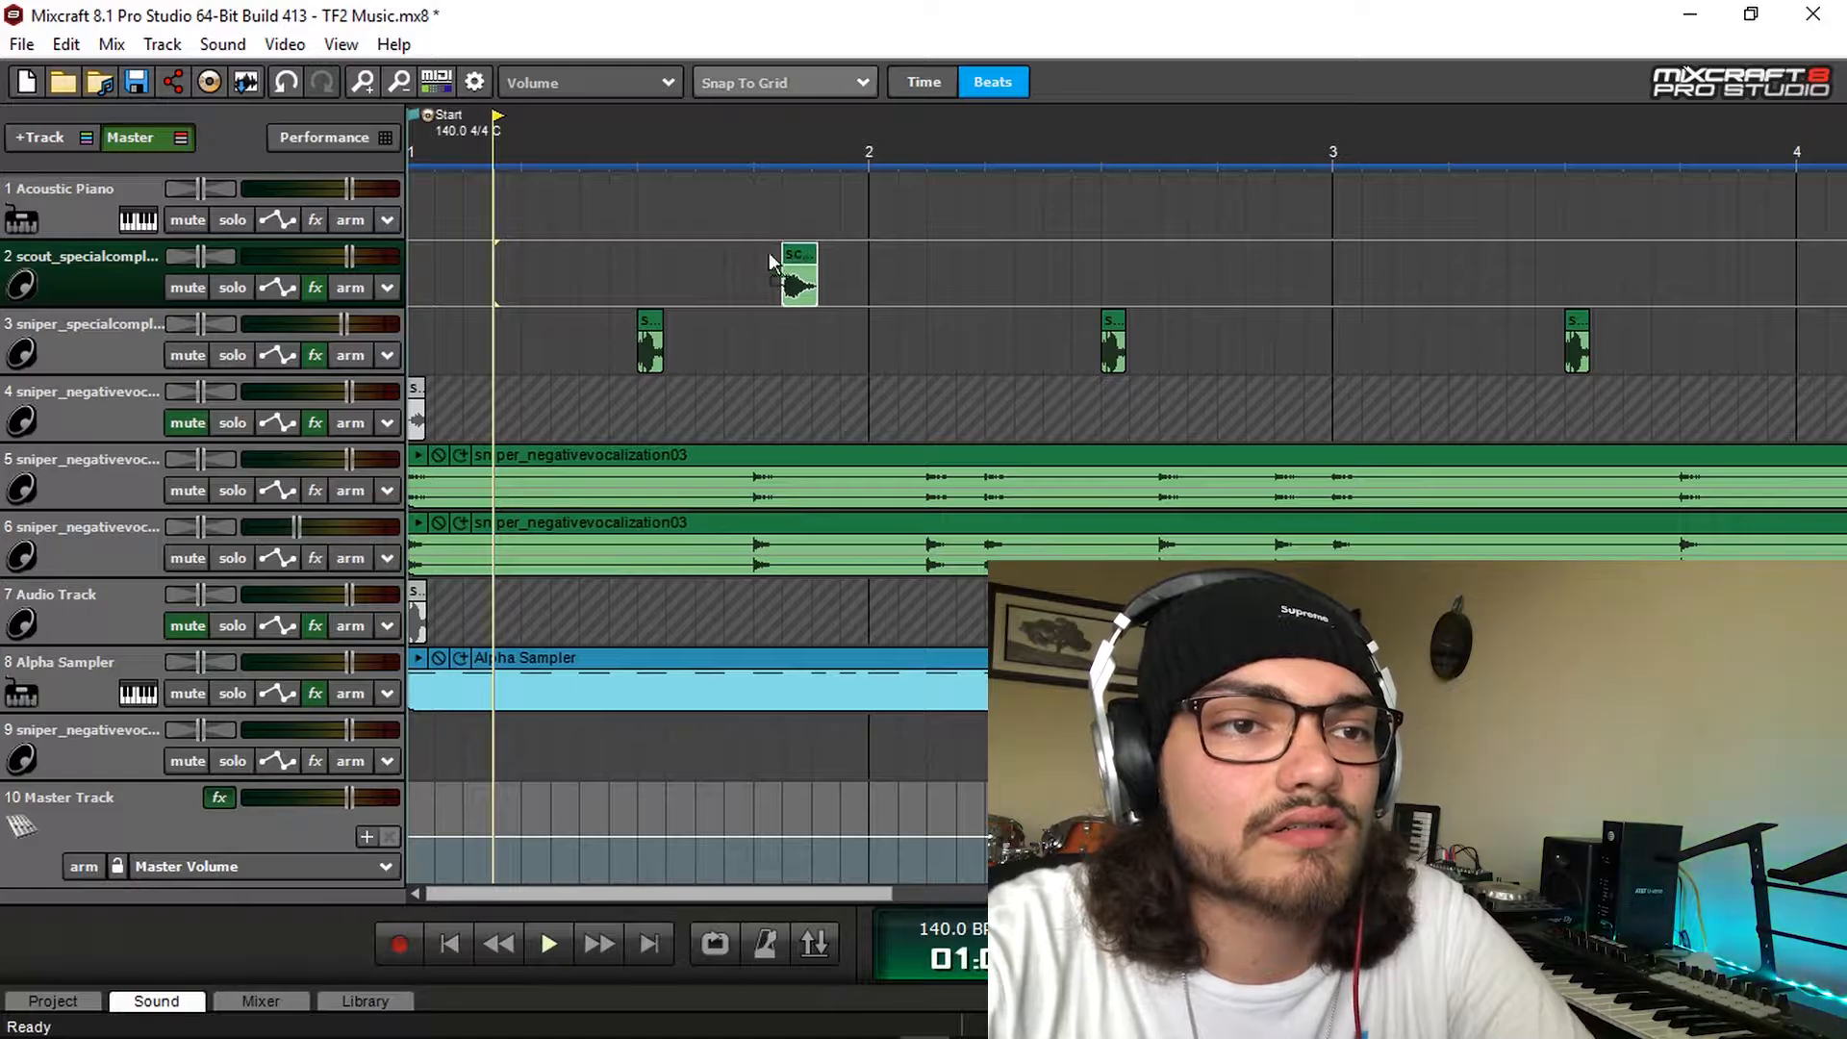
{"action": "left_click_drag", "start_coordinate": [769, 260], "coordinate": [1116, 261]}
{"action": "key", "text": "space"}
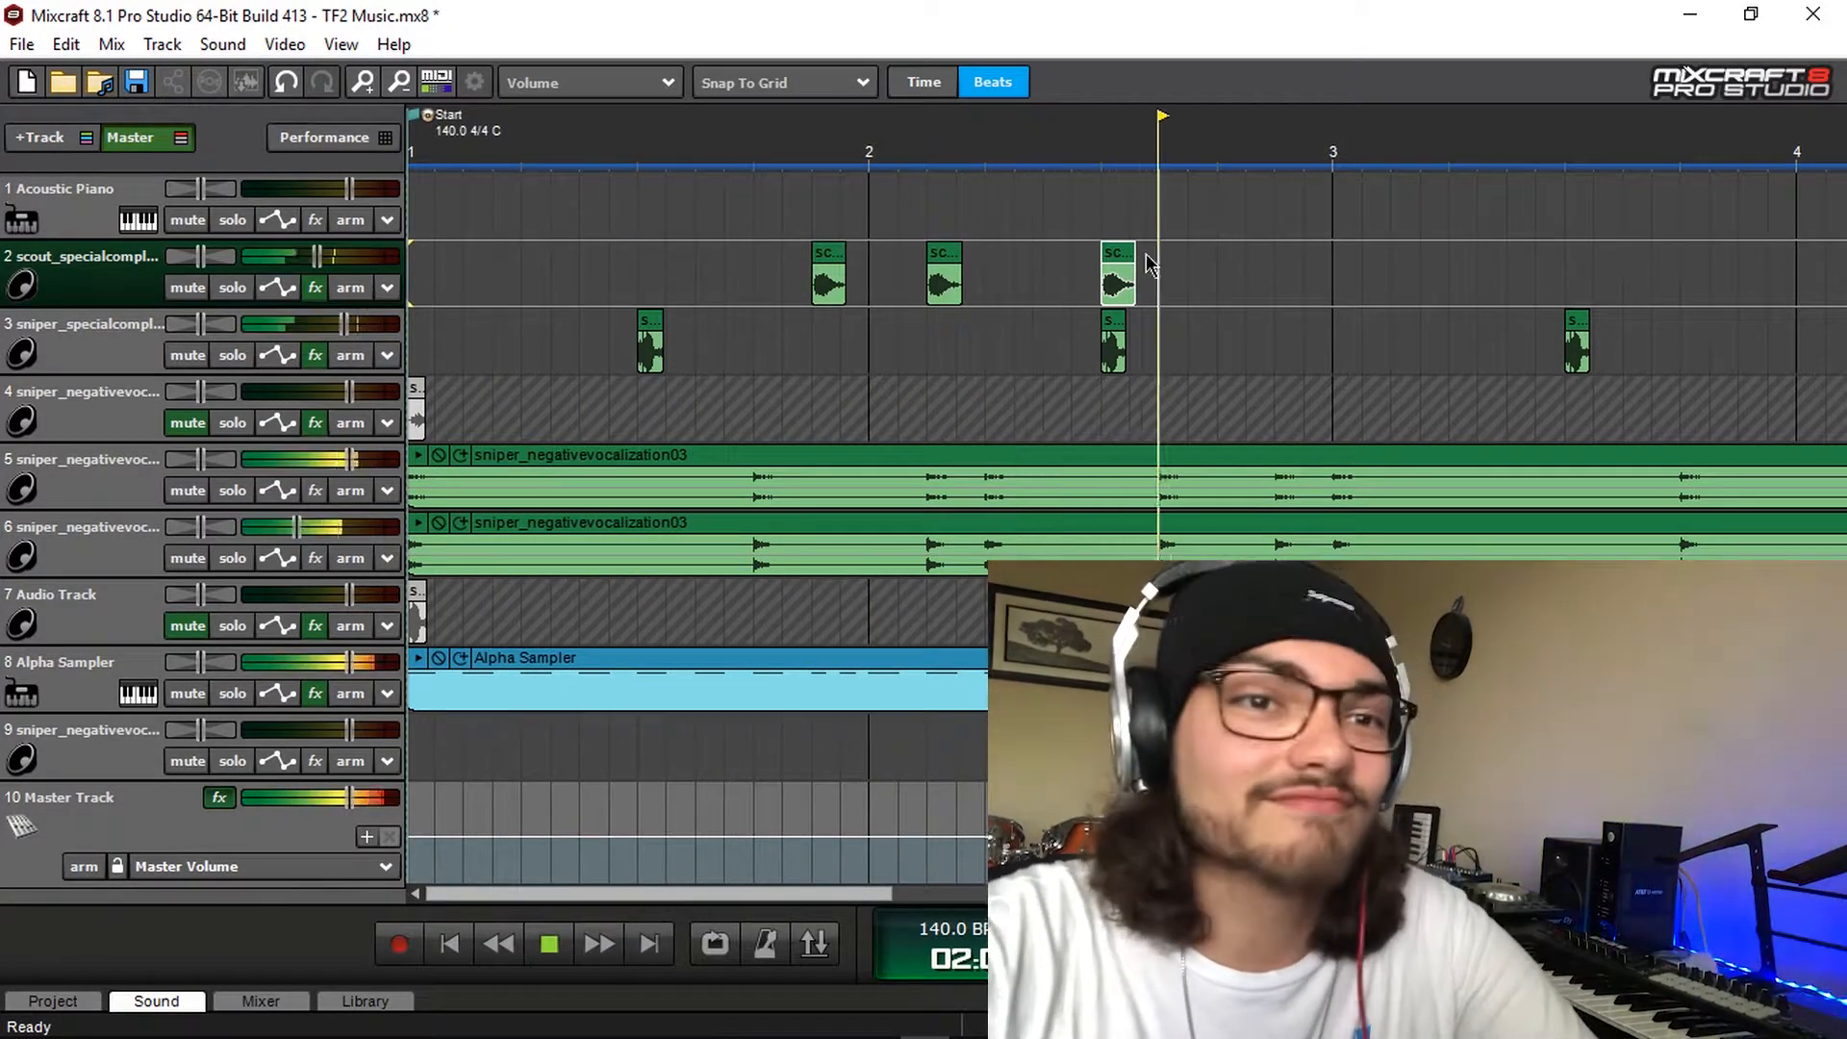
Set the pitch adjustment of the scout clip at beat 2.3 to -4 semitones and cue playback before the scout pattern
{"action": "double_click", "coordinate": [1116, 260]}
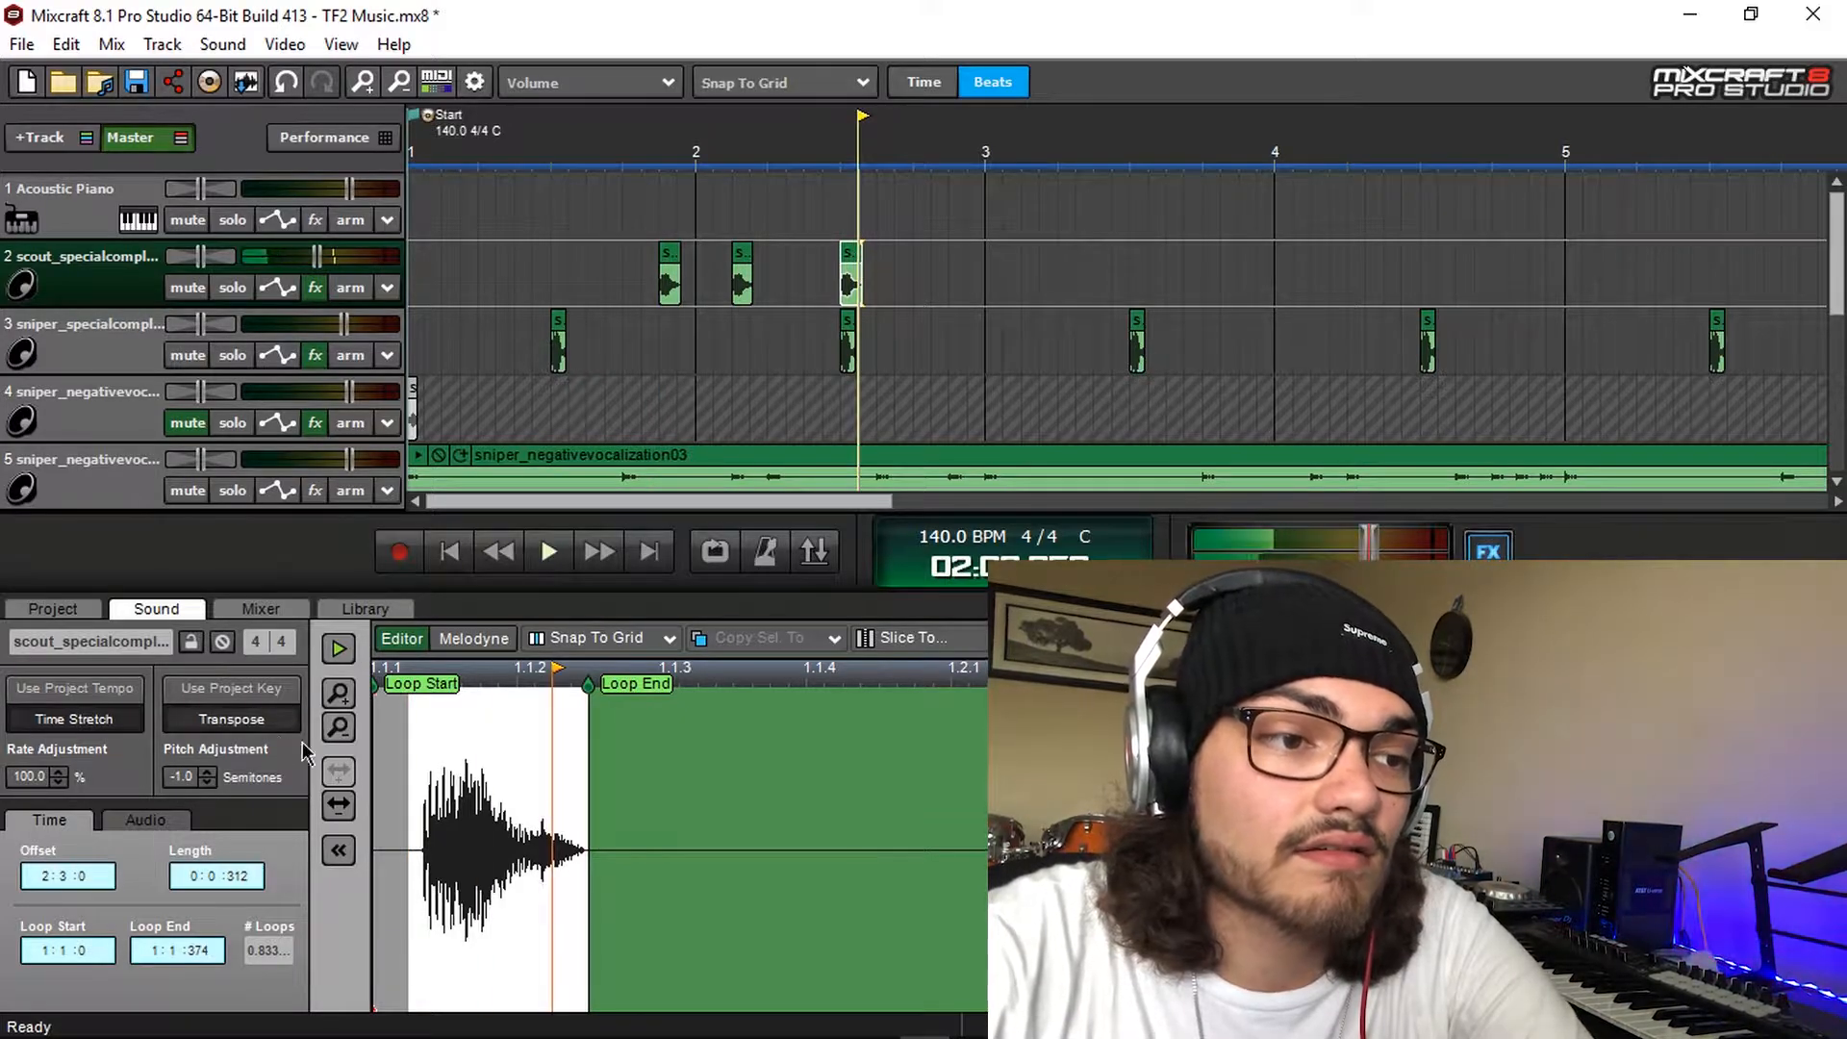
{"action": "left_click", "coordinate": [208, 782]}
{"action": "left_click", "coordinate": [208, 782]}
{"action": "left_click", "coordinate": [207, 783]}
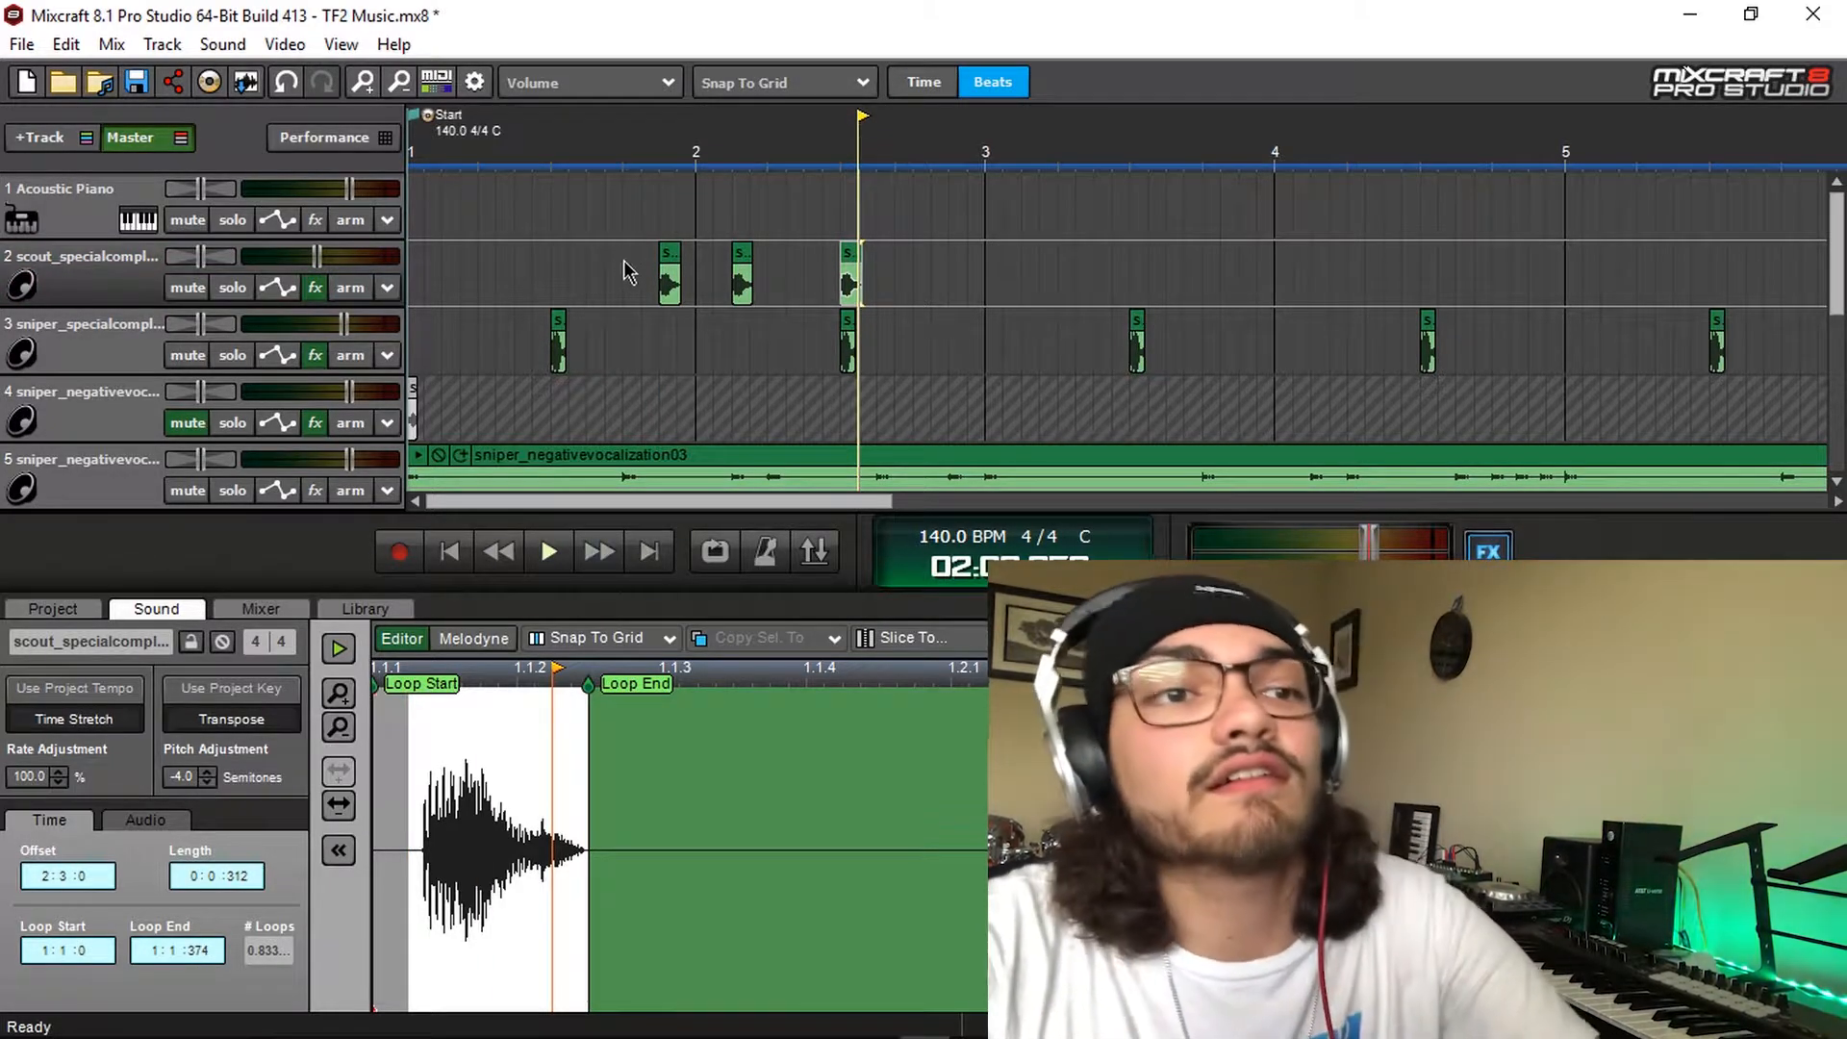
{"action": "left_click", "coordinate": [608, 205]}
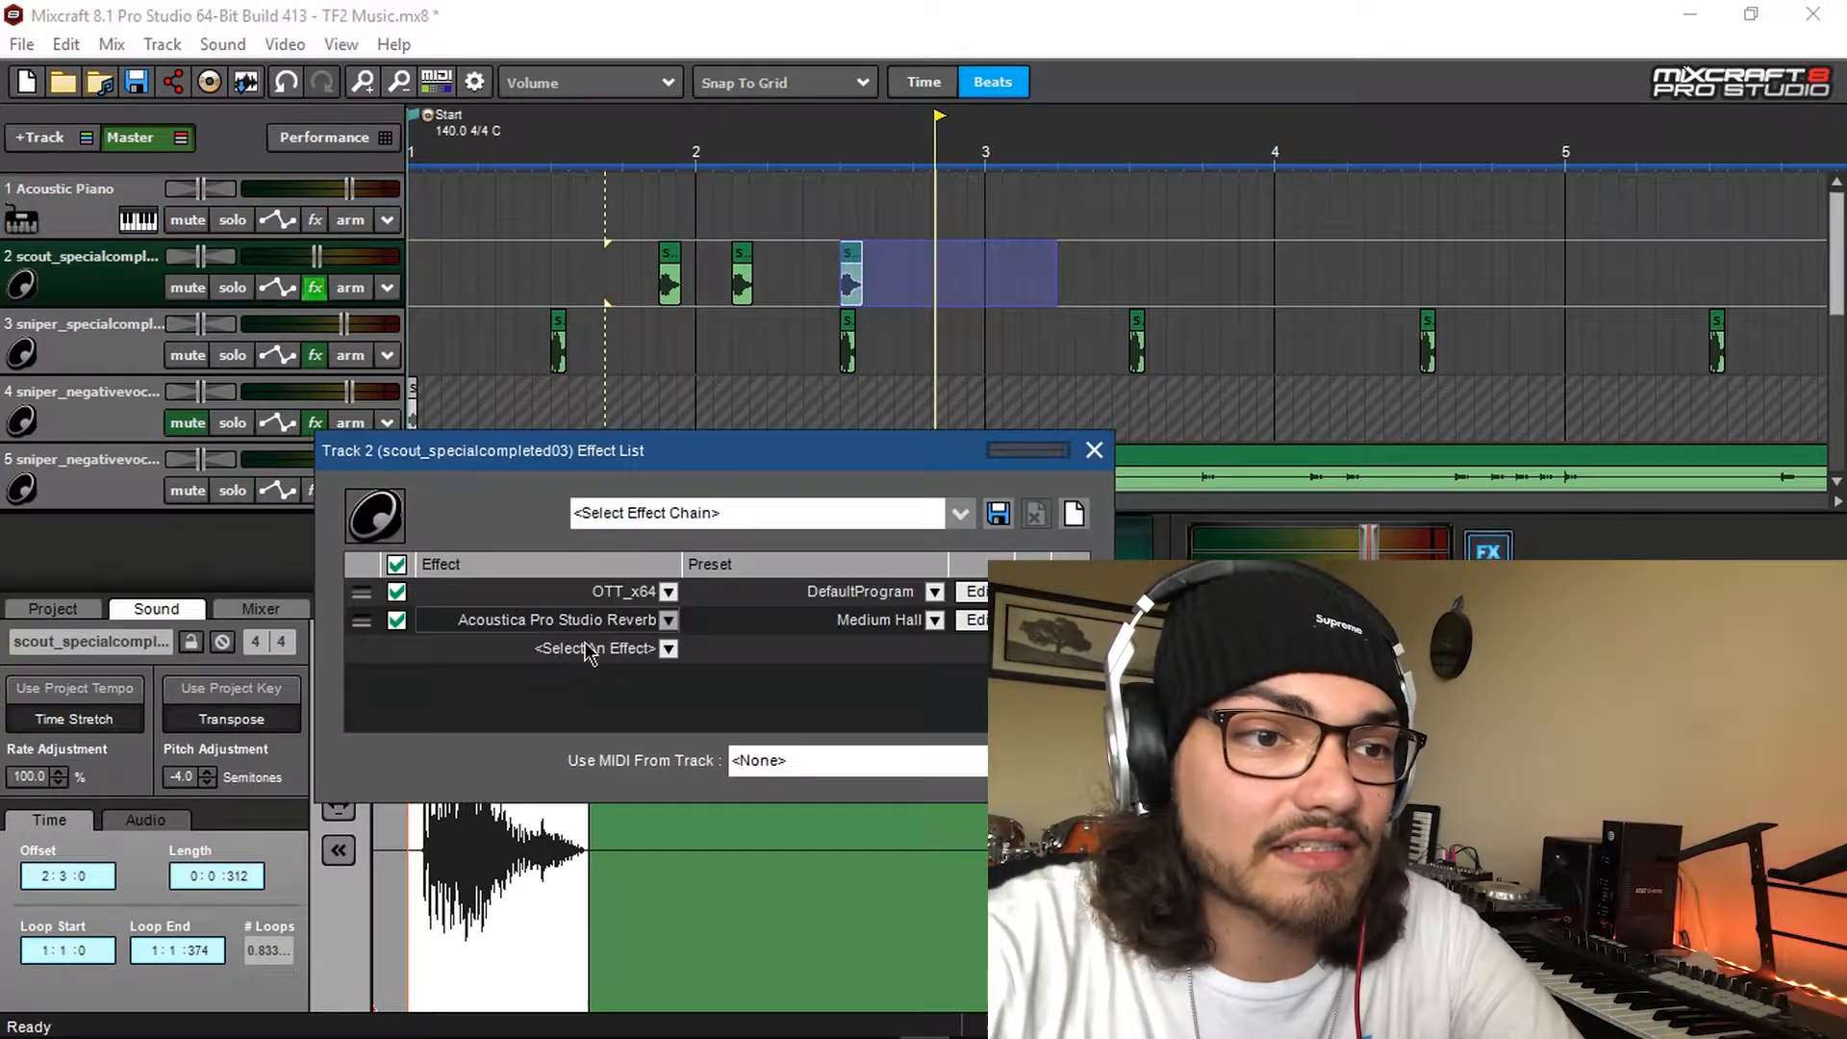
Add SerumFX_x64 to the scout track's effects and enable its Delay
{"action": "left_click", "coordinate": [592, 650]}
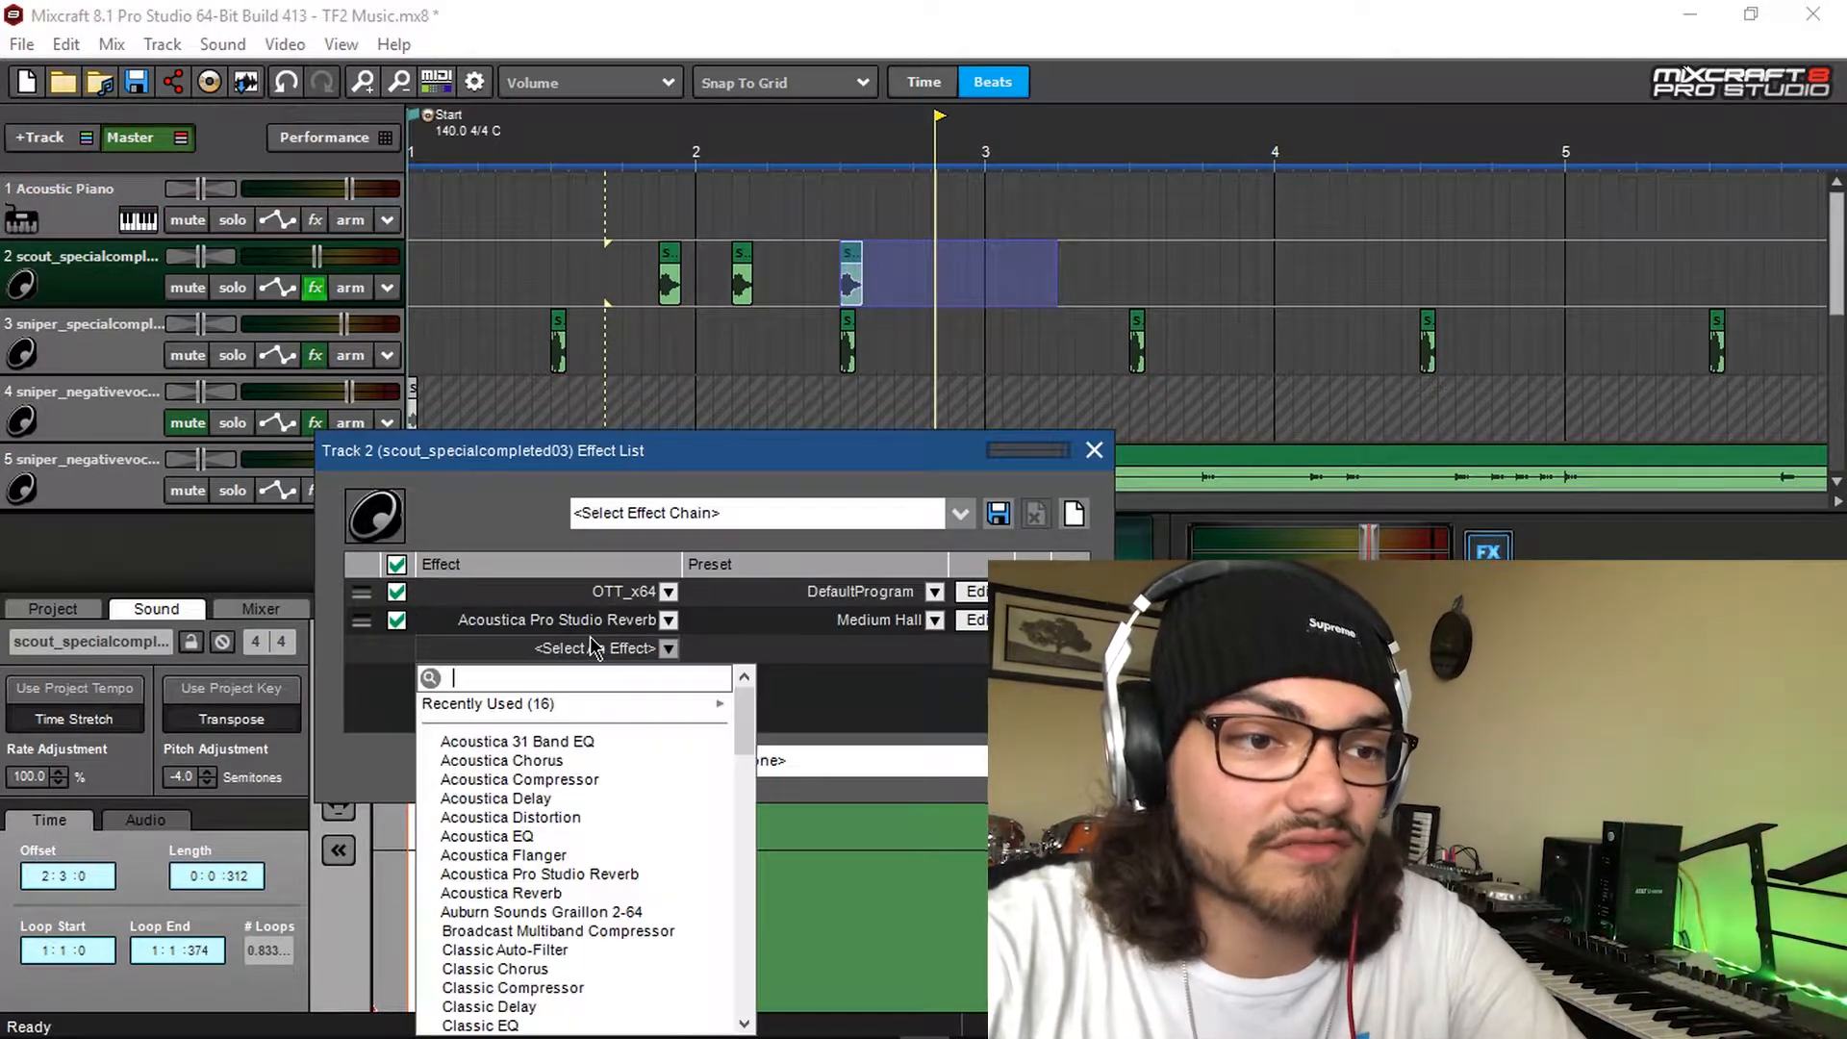
{"action": "type", "text": "ser"}
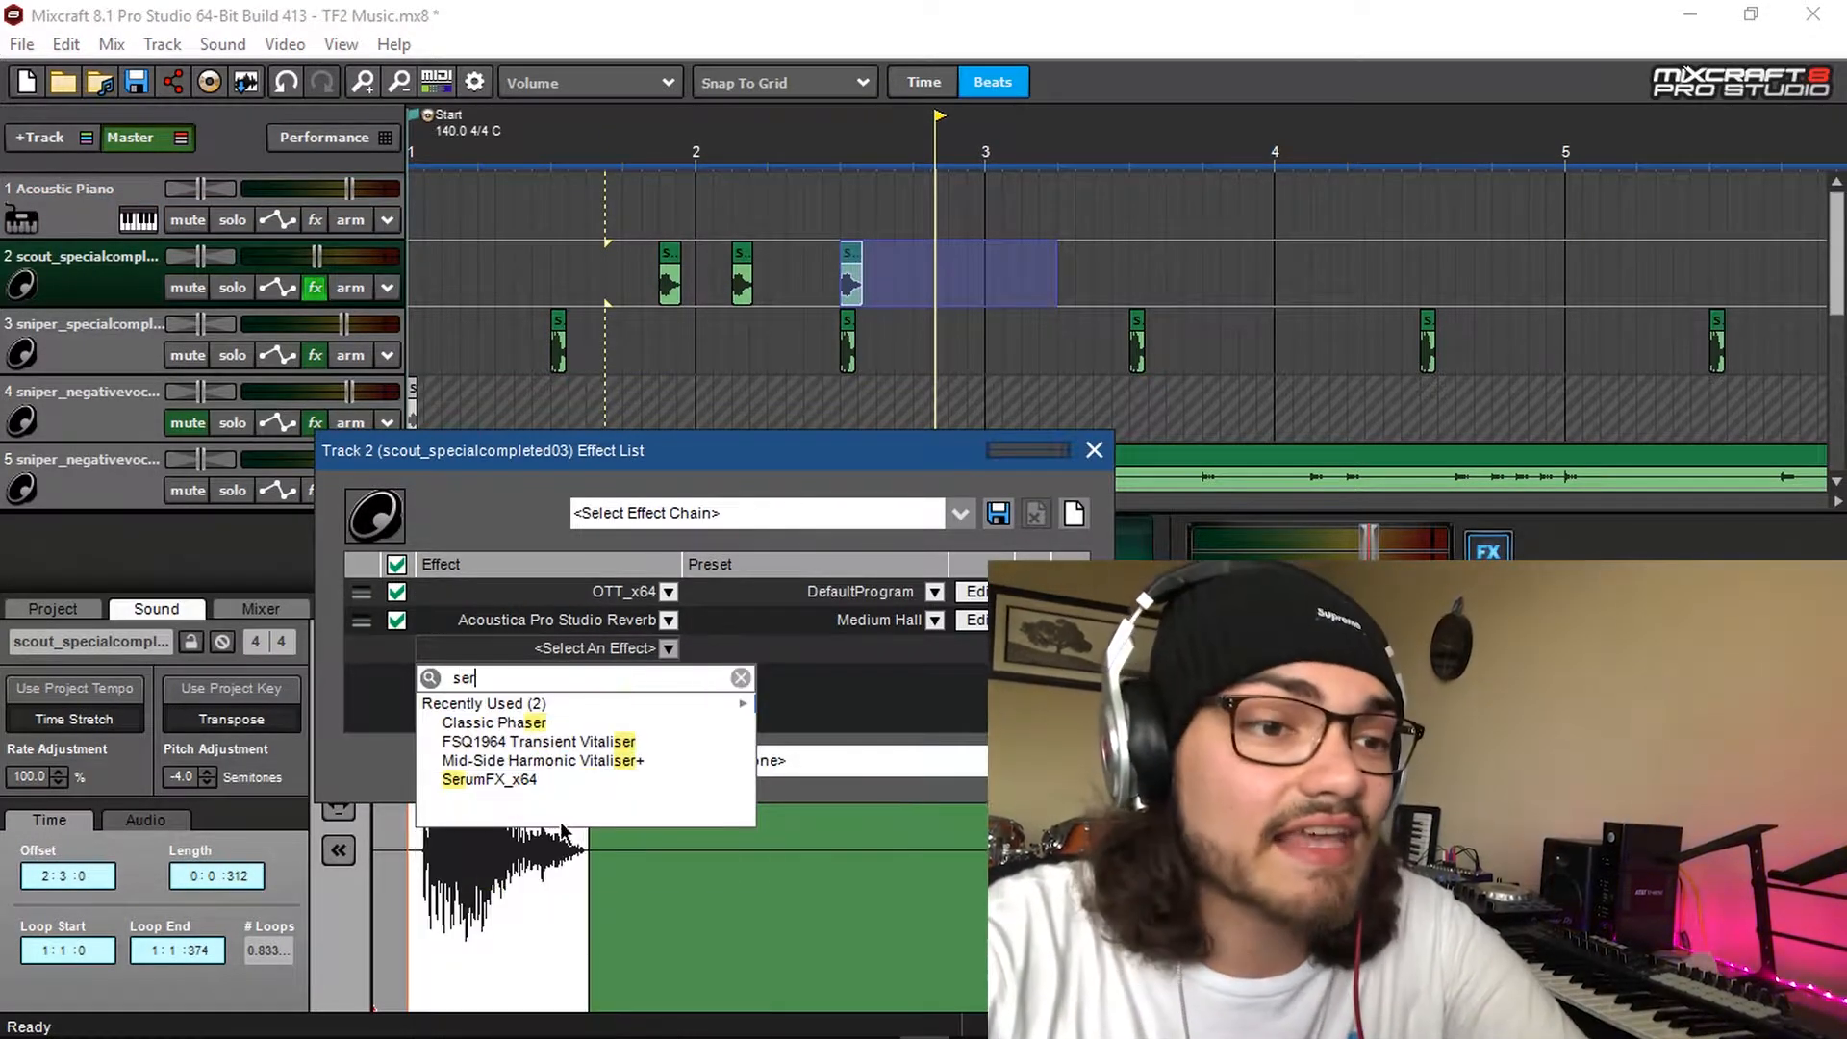
{"action": "left_click", "coordinate": [550, 772]}
{"action": "left_click", "coordinate": [970, 652]}
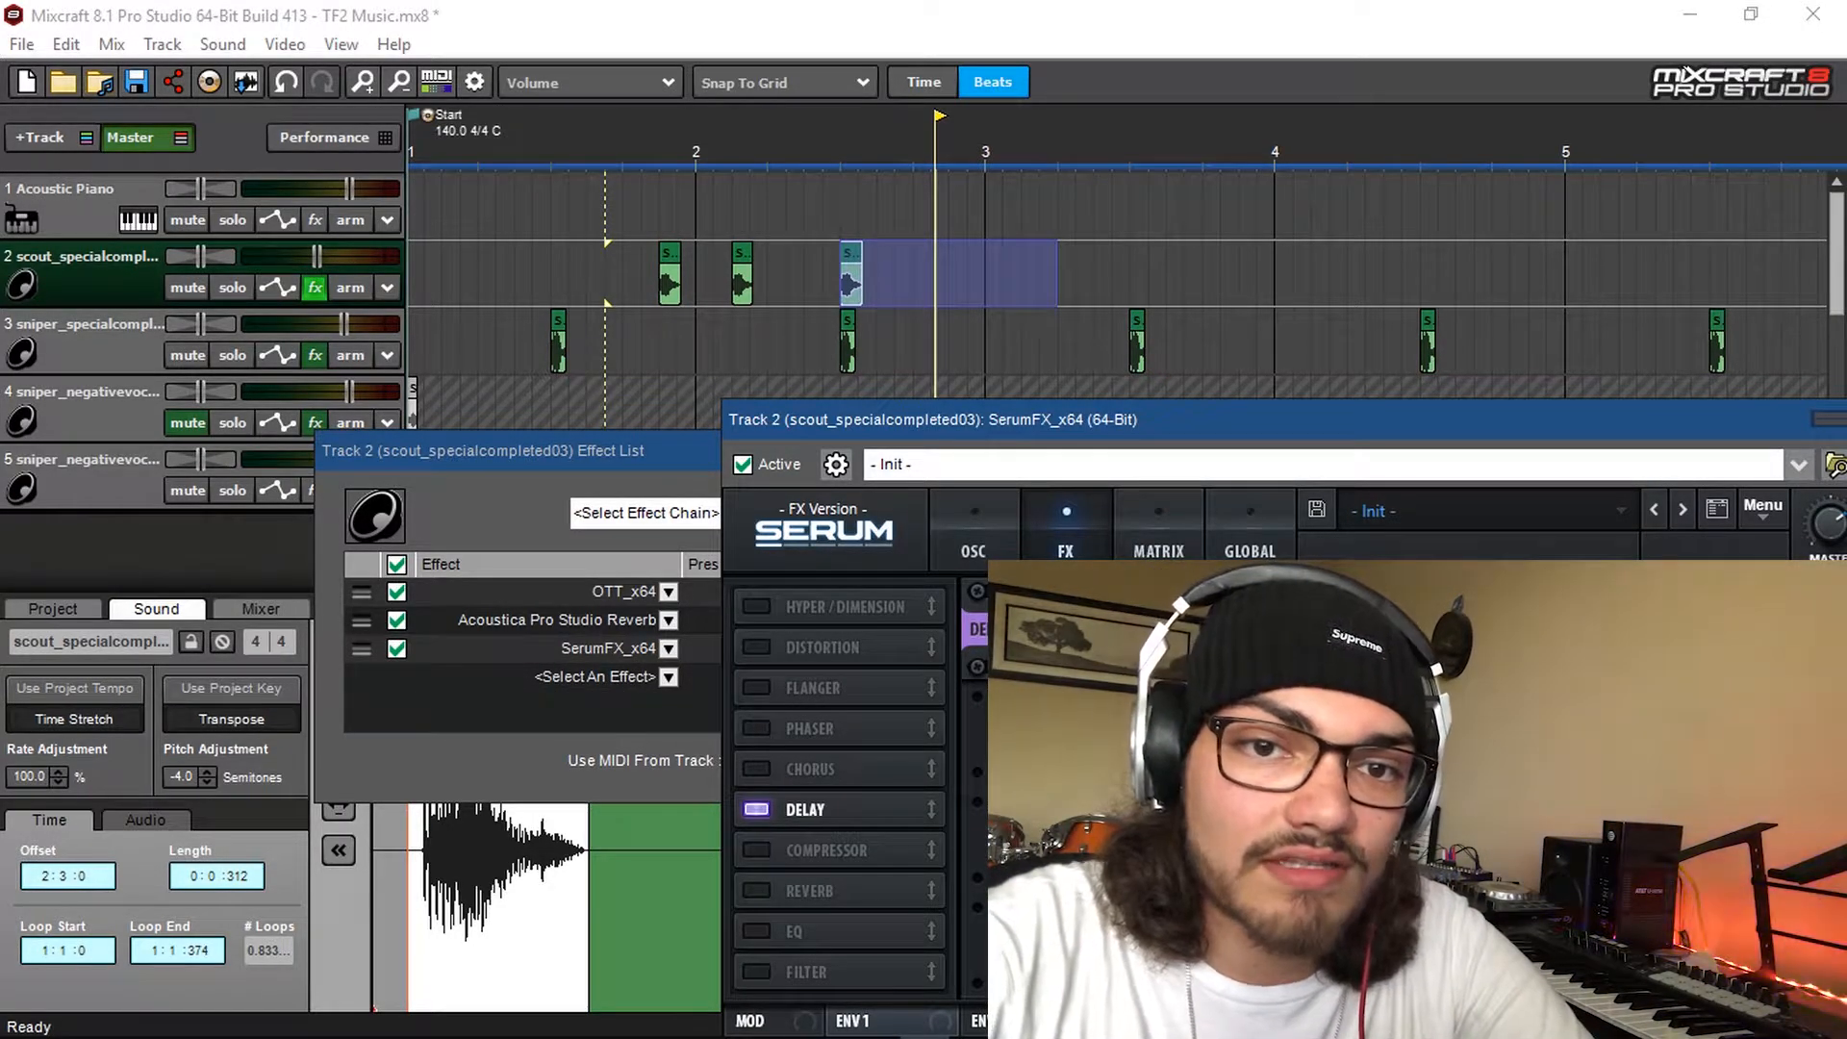
{"action": "left_click_drag", "start_coordinate": [1385, 424], "coordinate": [720, 313]}
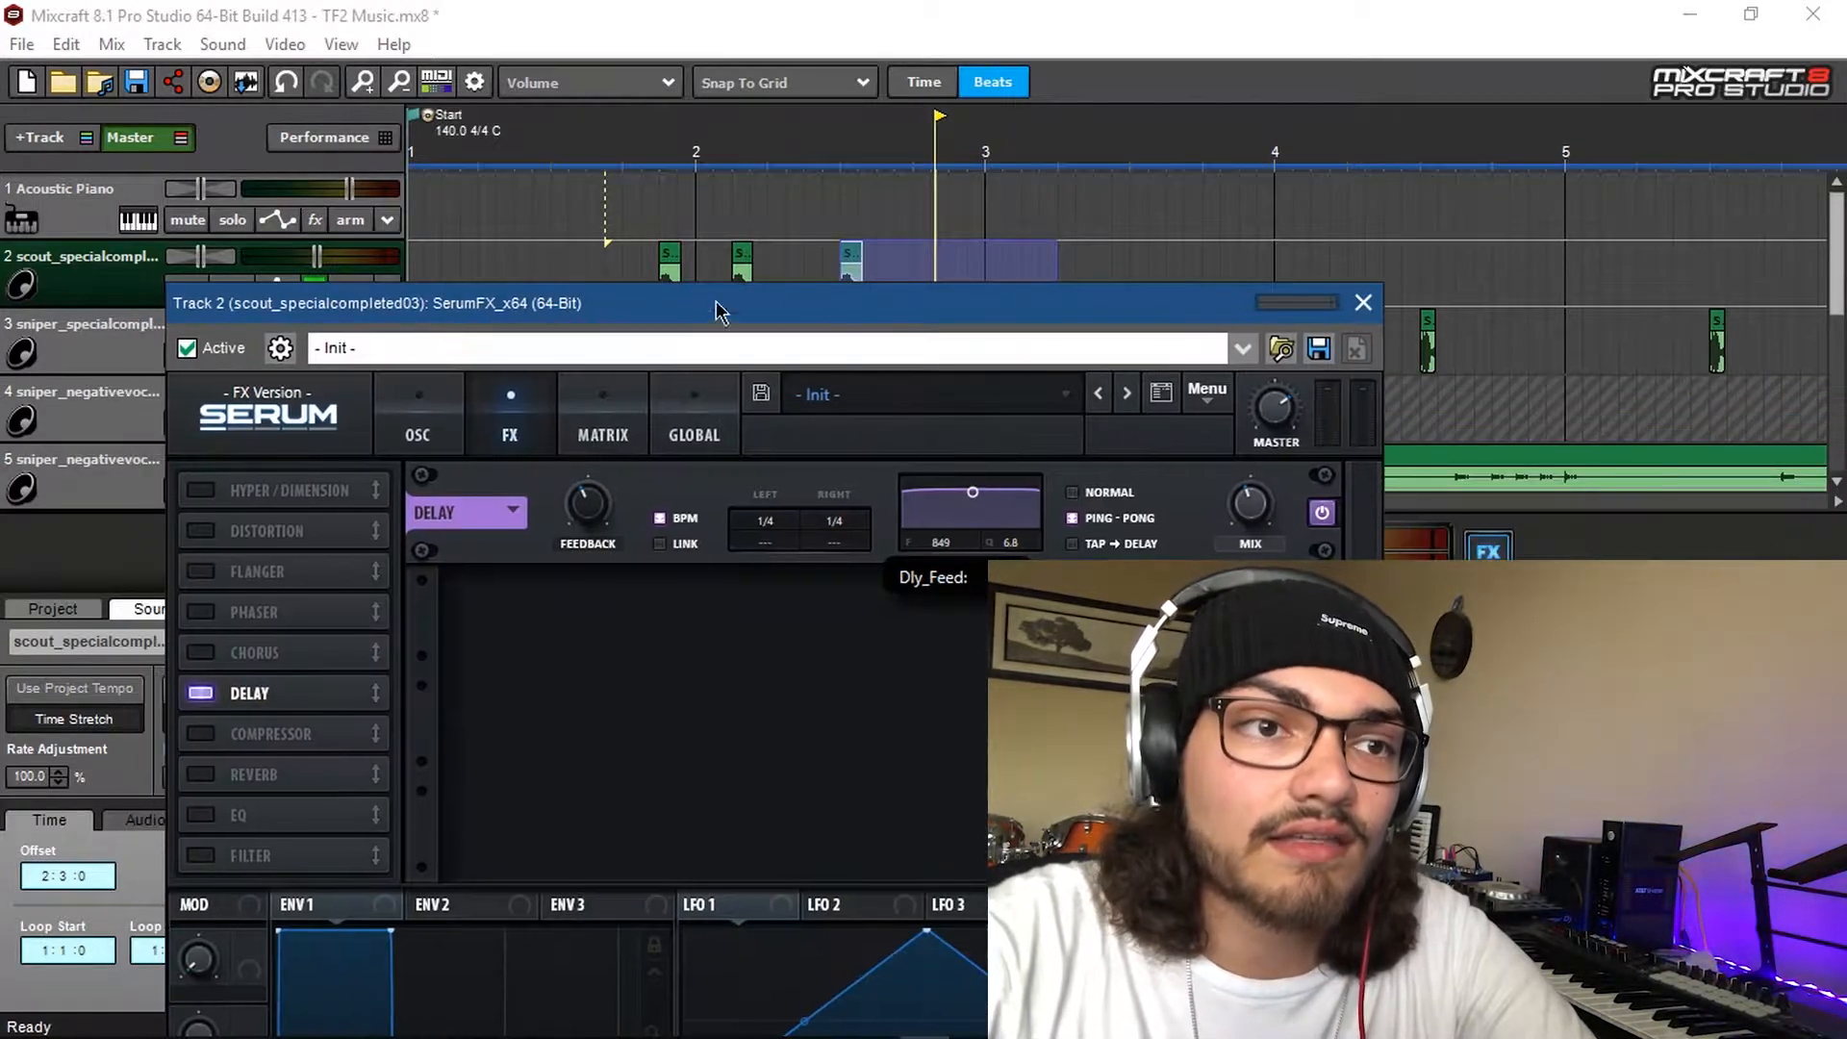
Play the song from the beginning to hear the Serum delay, and close the effect windows
{"action": "left_click", "coordinate": [418, 191]}
{"action": "key", "text": "space"}
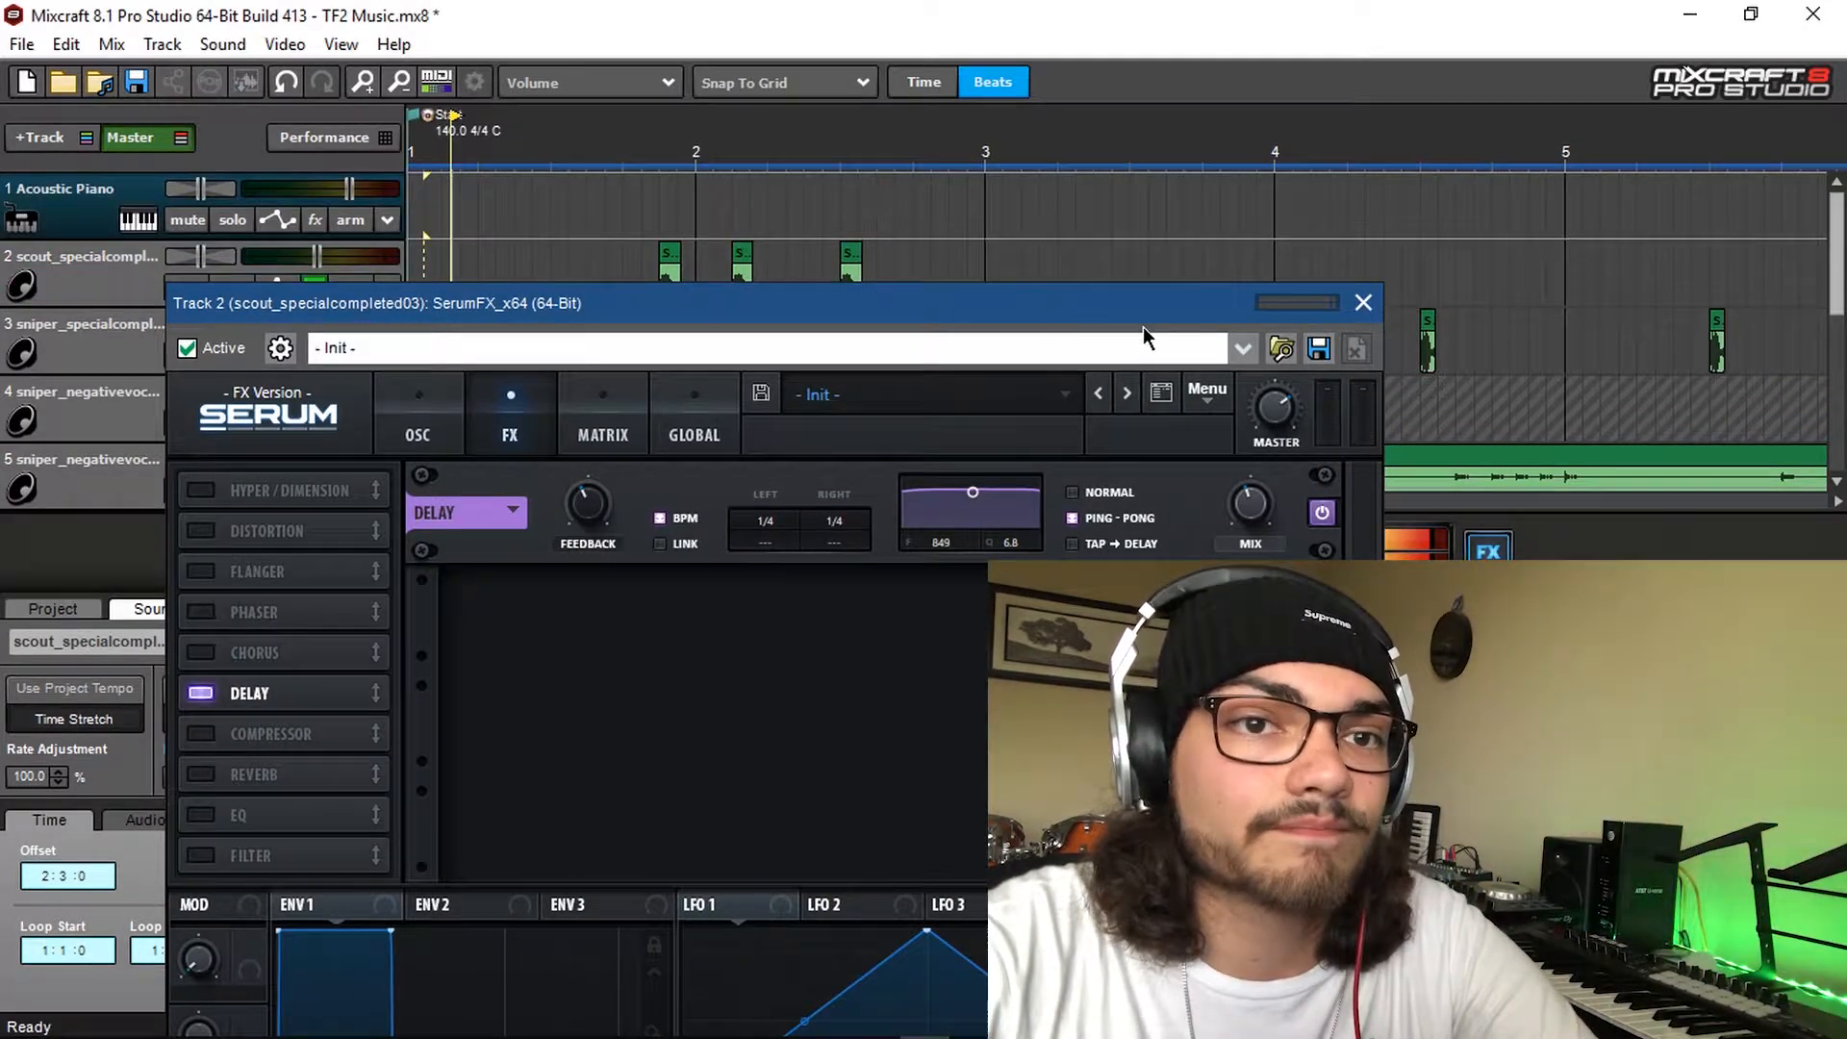
{"action": "left_click", "coordinate": [1362, 303]}
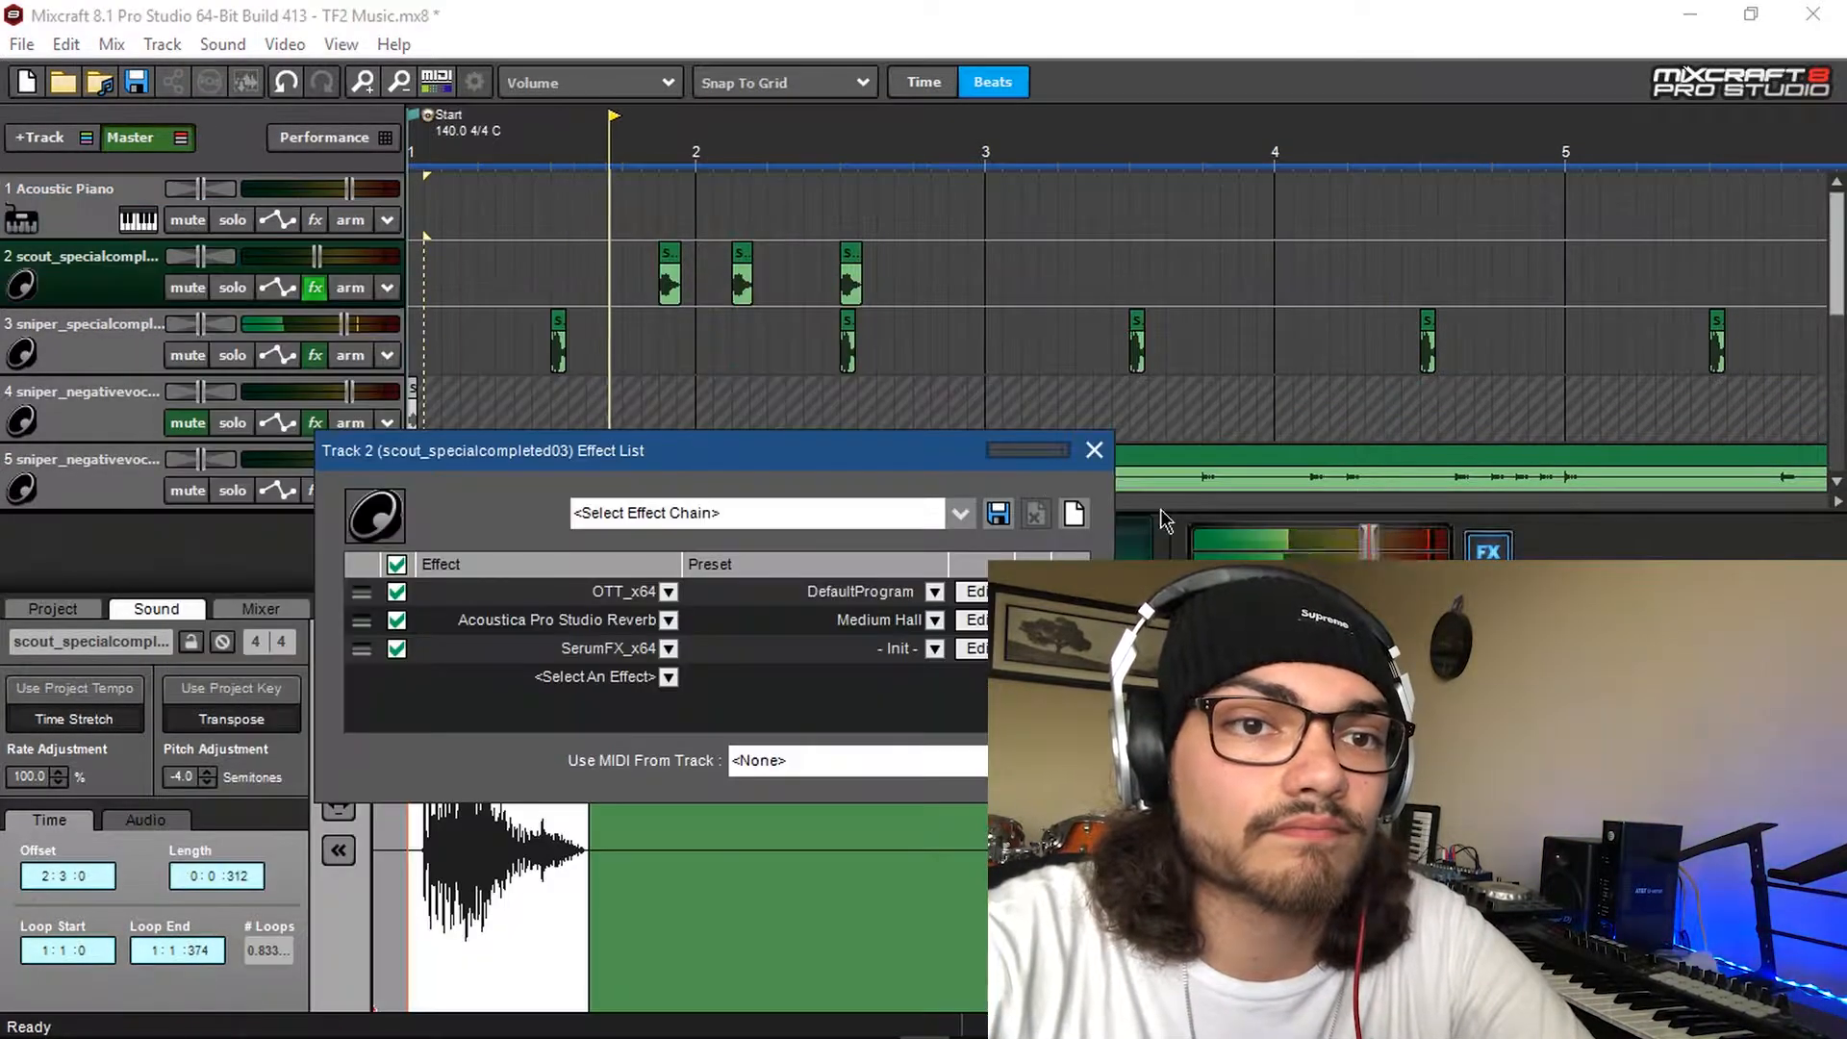
{"action": "left_click", "coordinate": [1095, 450]}
Copy the three scout clips around bar 4 and paste them just before bar 8
{"action": "scroll", "coordinate": [854, 282], "scroll_direction": "down", "scroll_amount": 2}
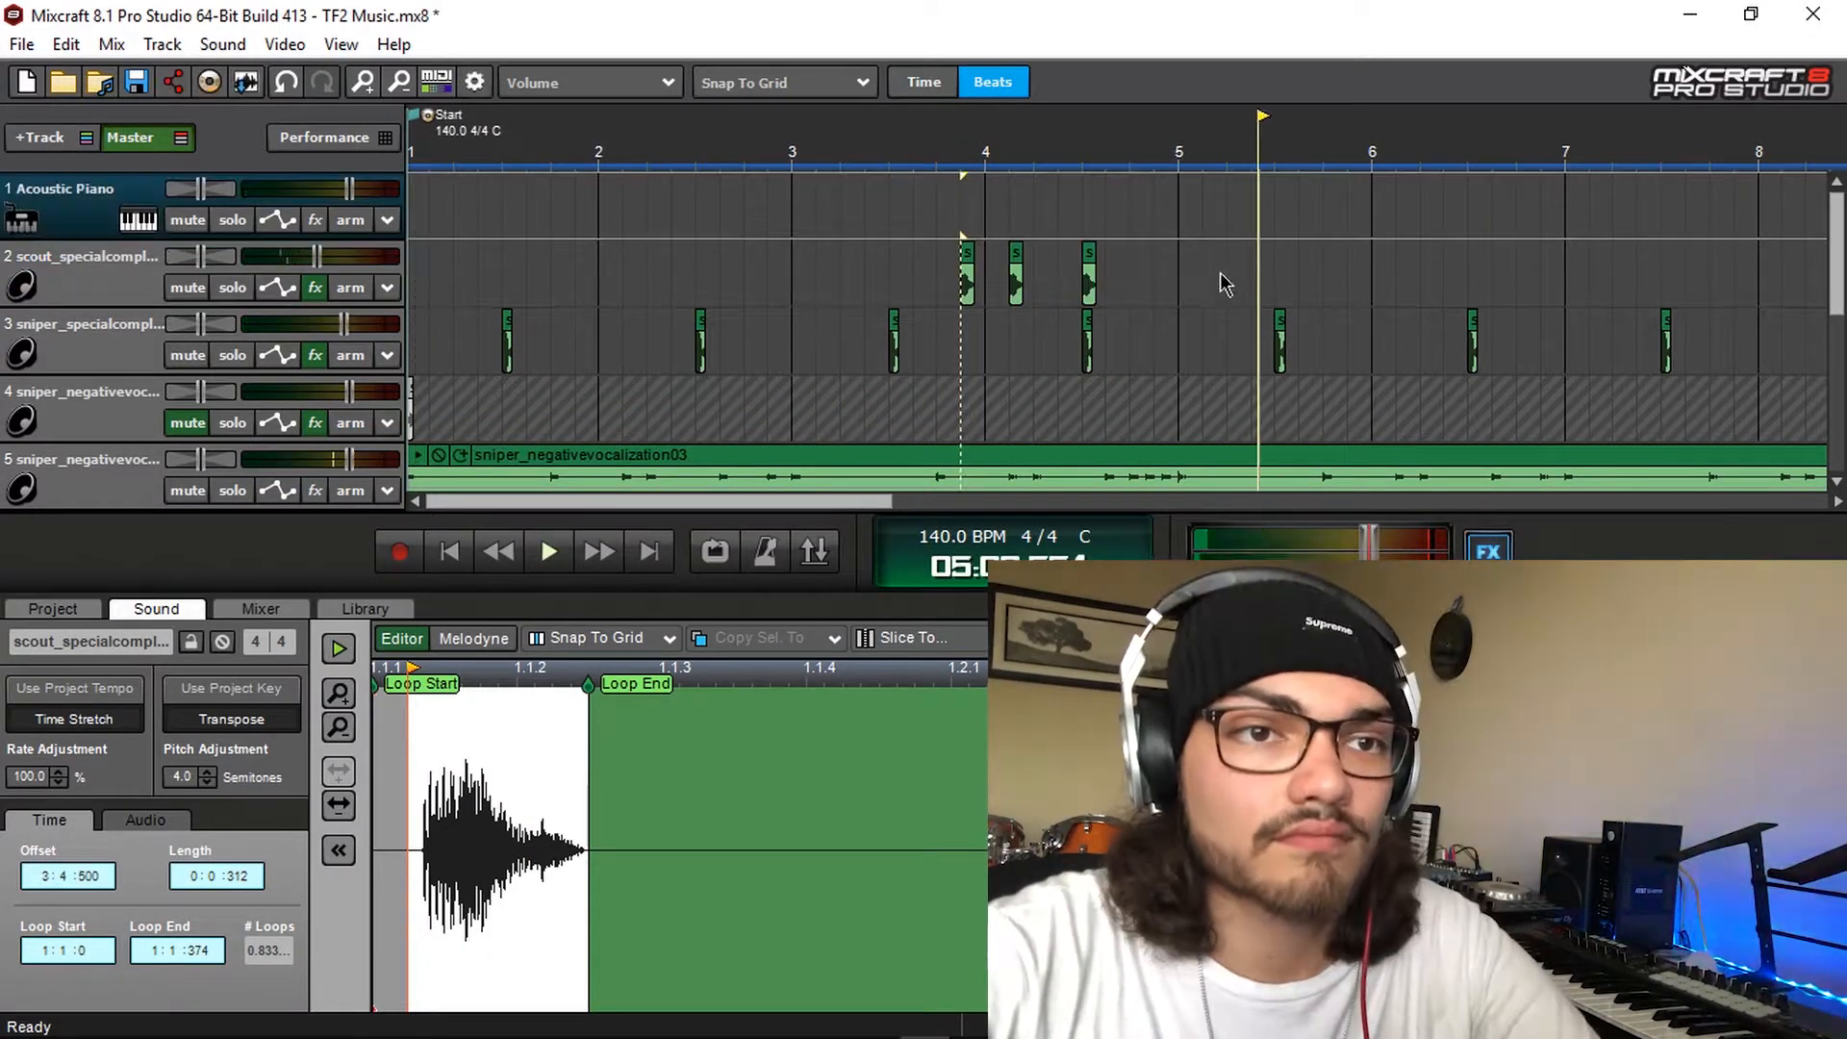
{"action": "left_click_drag", "start_coordinate": [1221, 281], "coordinate": [912, 271]}
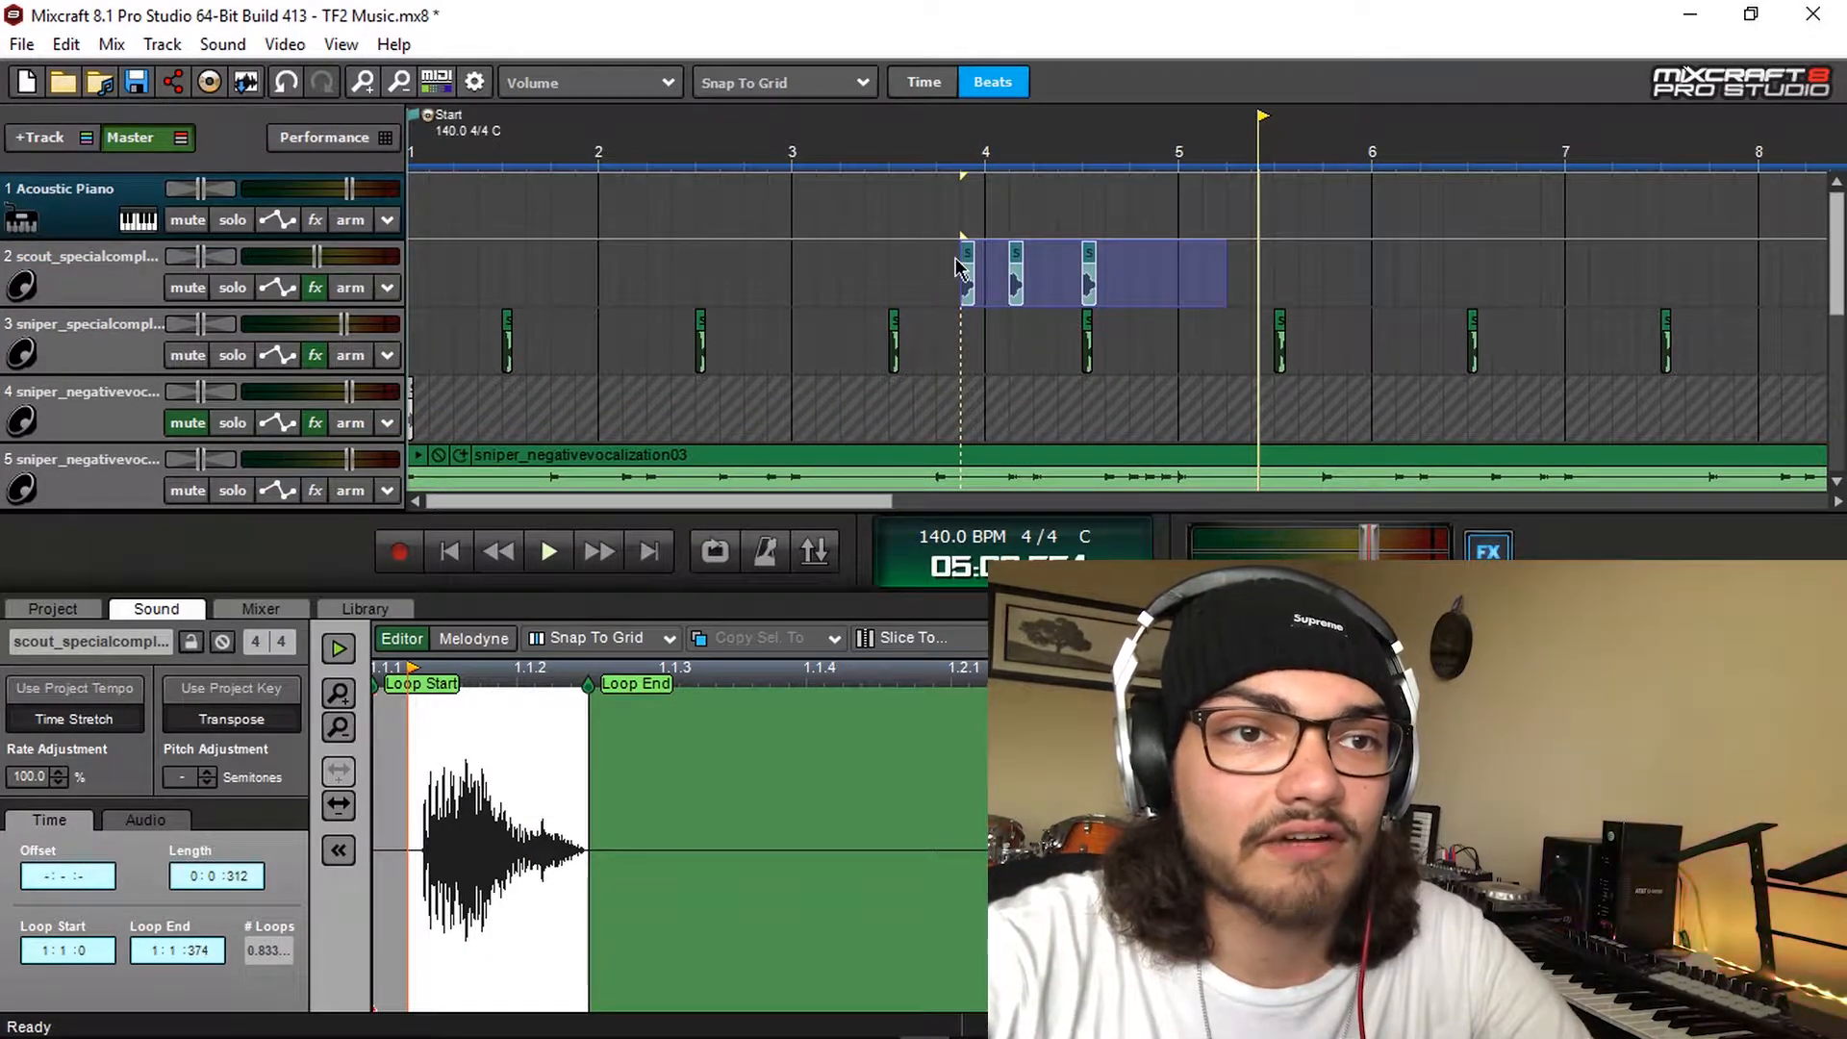
{"action": "scroll", "coordinate": [1126, 255], "scroll_direction": "right", "scroll_amount": 2}
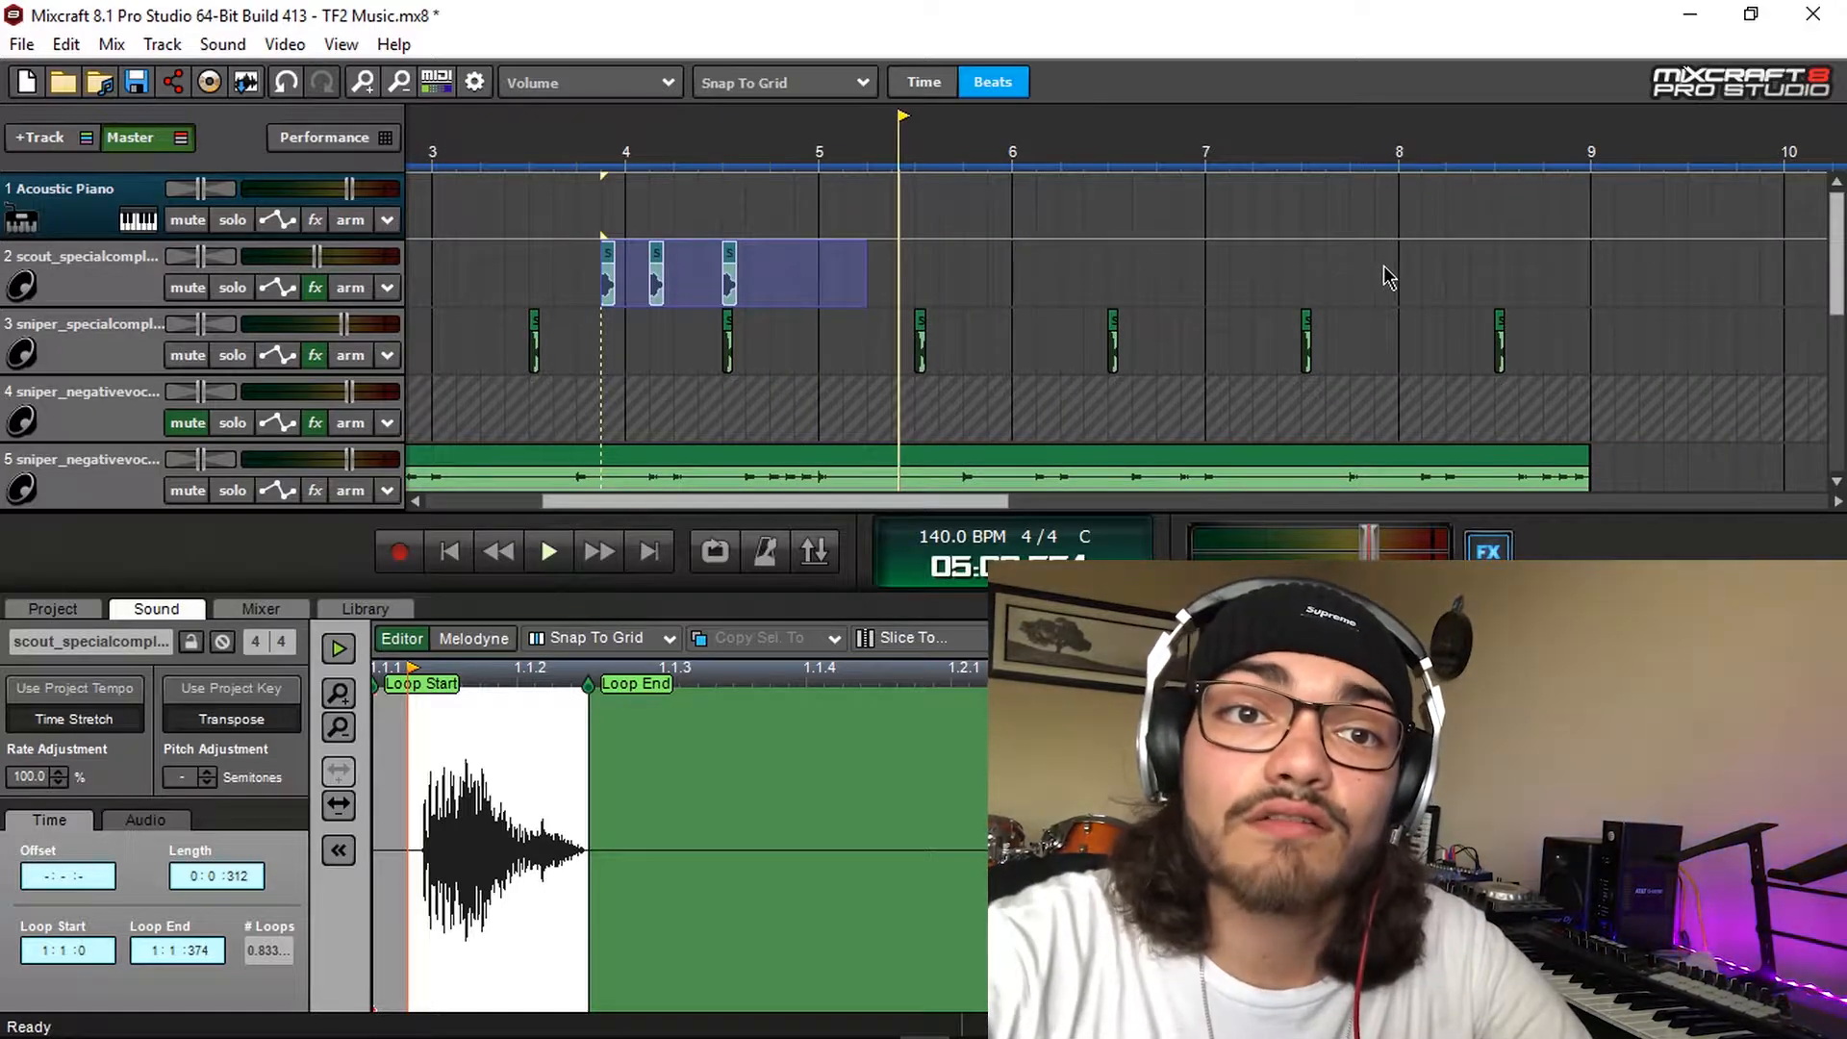
{"action": "left_click", "coordinate": [1382, 277]}
{"action": "key", "text": "ctrl+v"}
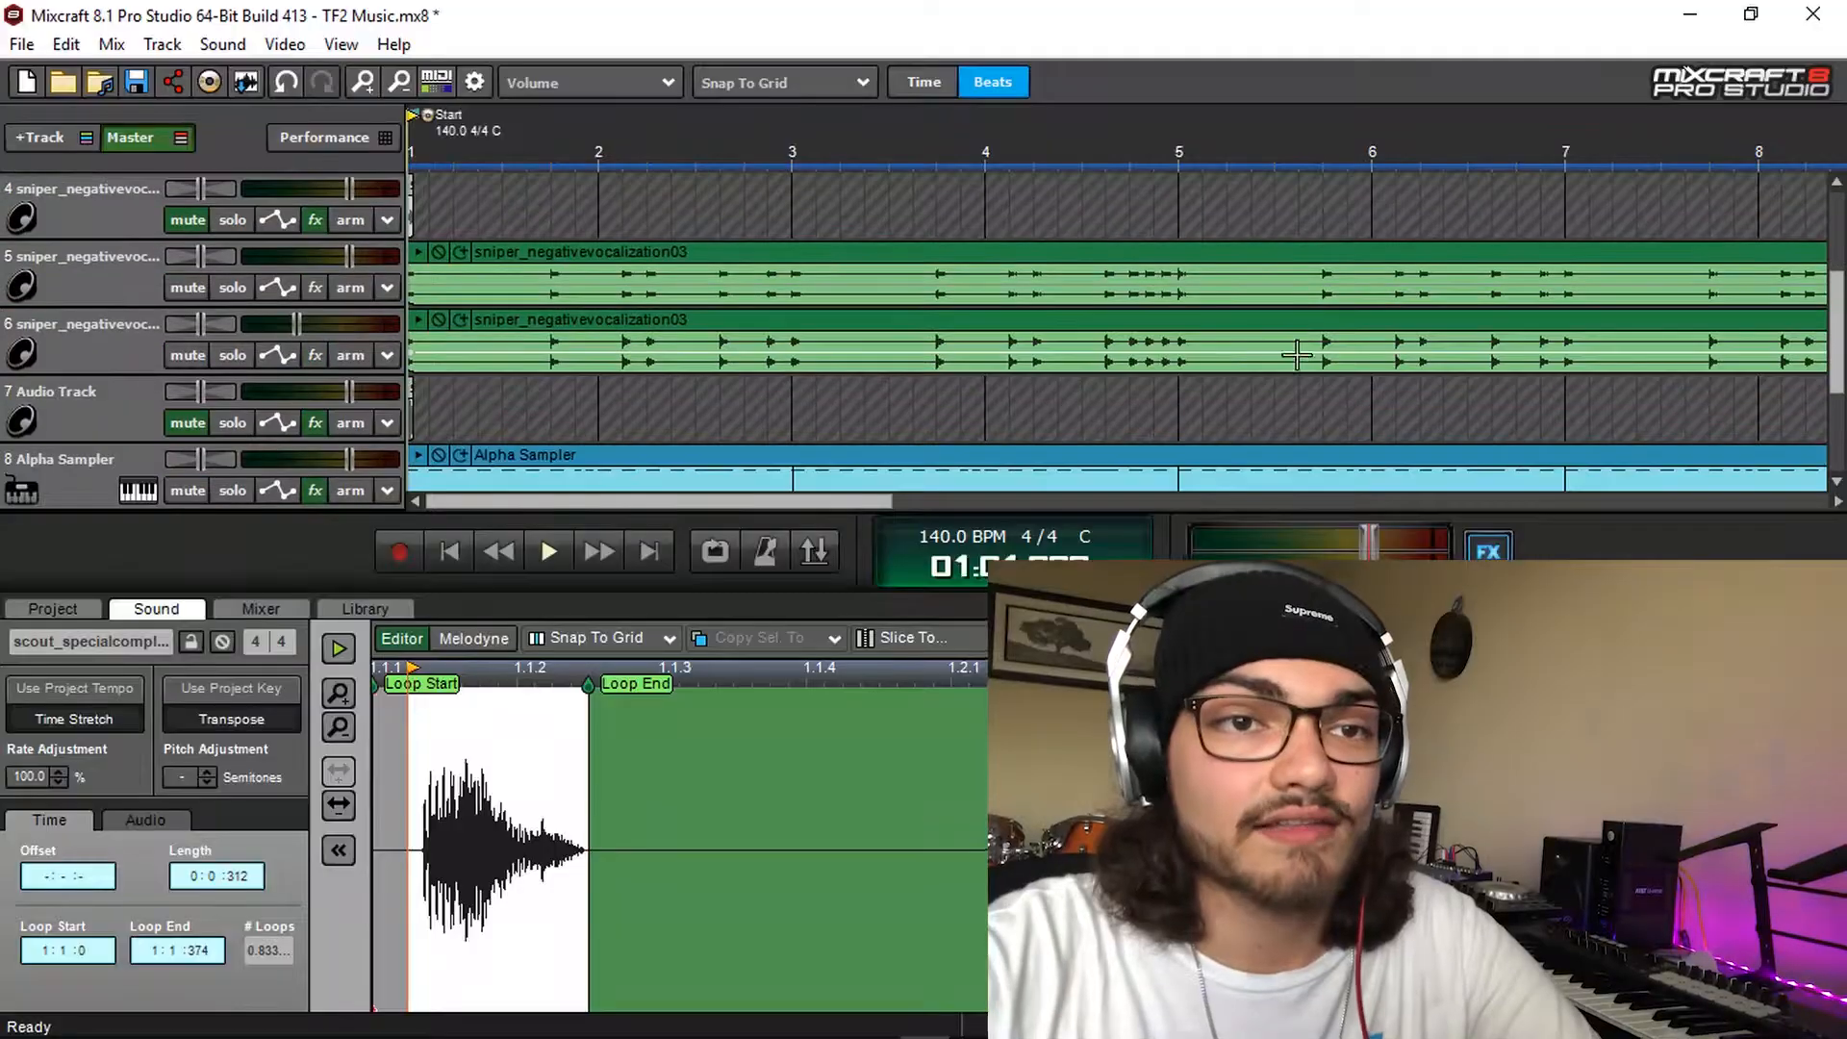
Add the sniper_negativevocalization03 sound to track 9 at beat 2.3
{"action": "scroll", "coordinate": [924, 337], "scroll_direction": "down", "scroll_amount": 2}
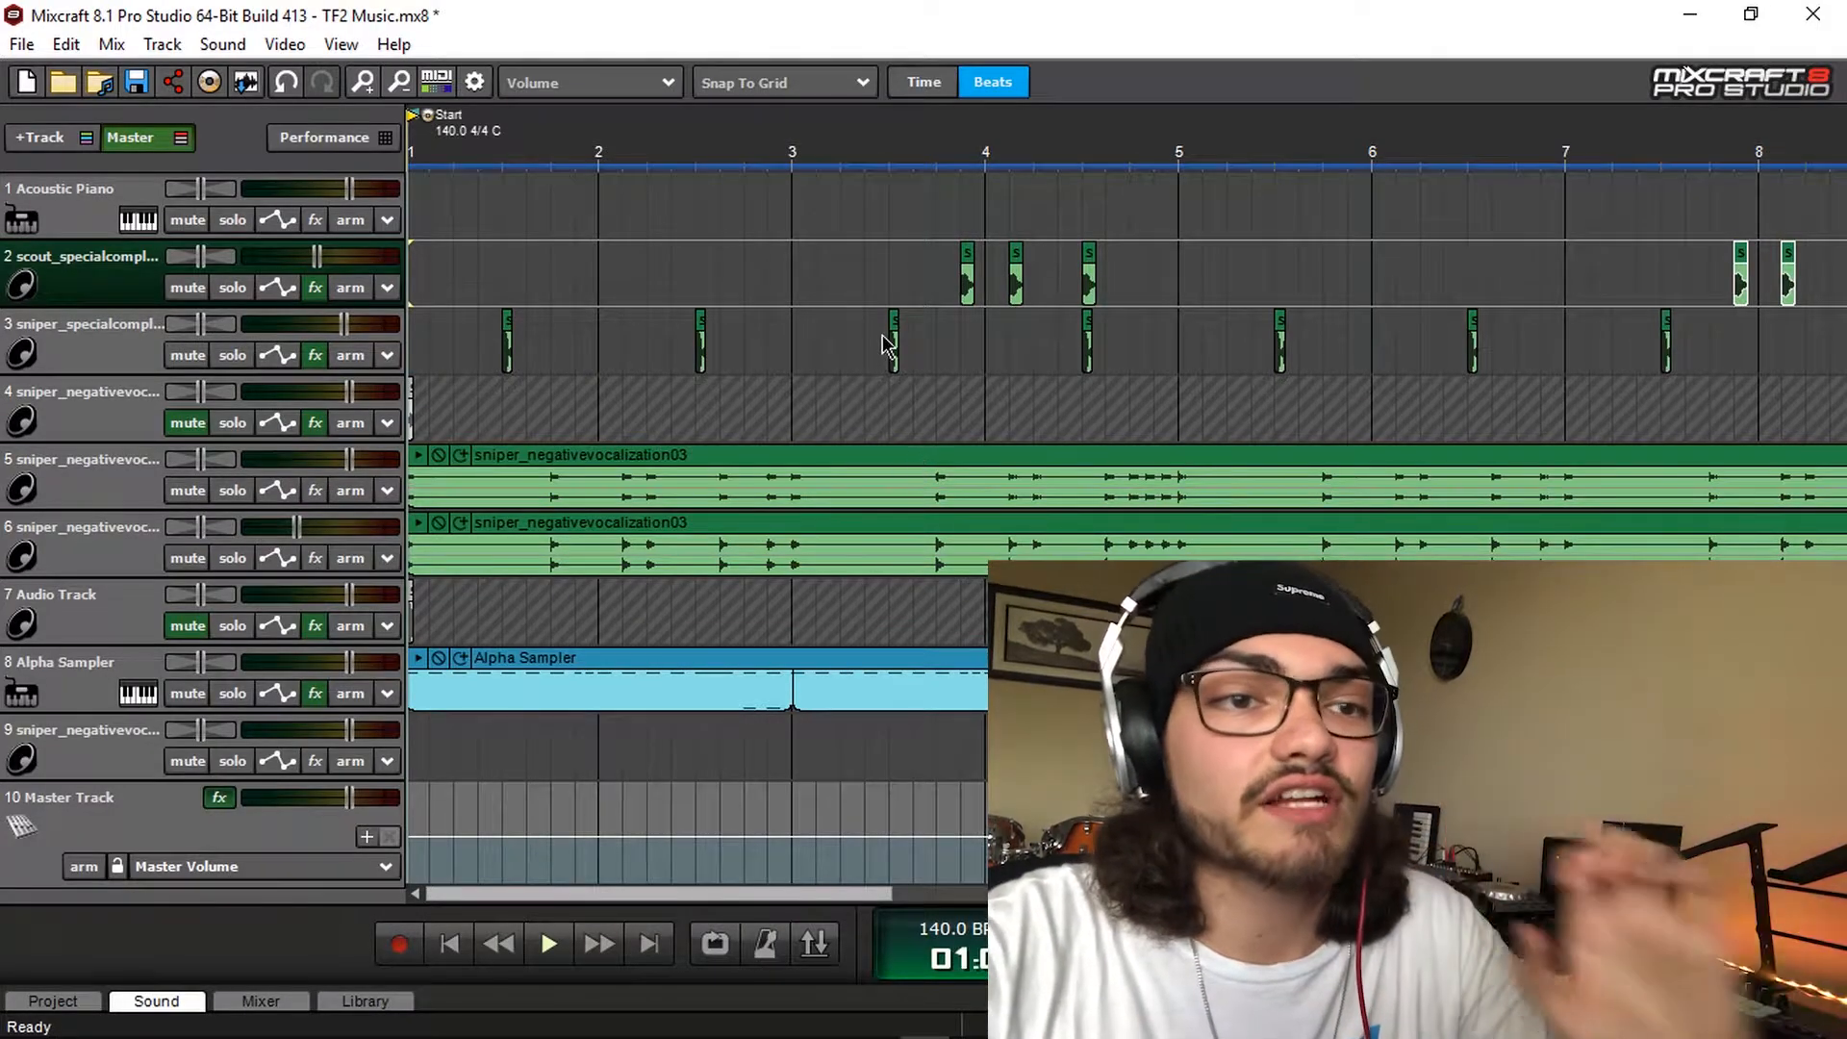
{"action": "scroll", "coordinate": [900, 375], "scroll_direction": "down", "scroll_amount": 2}
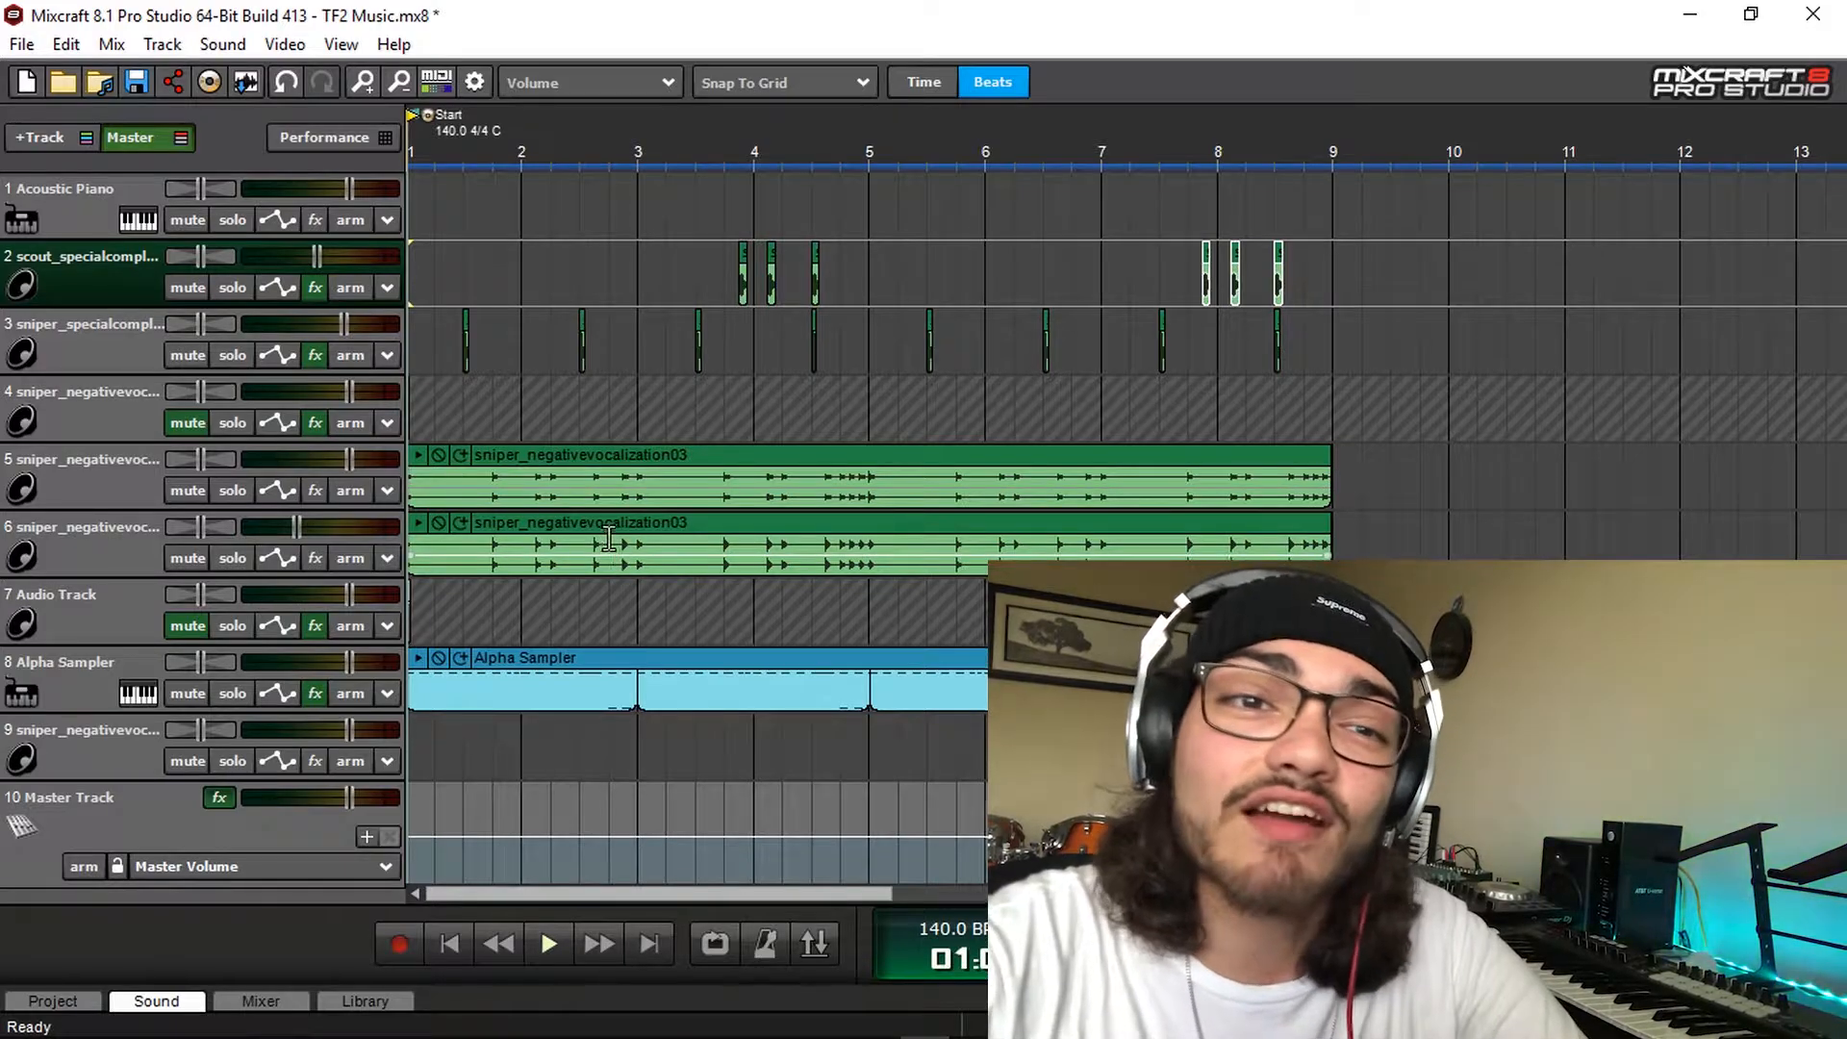
{"action": "double_click", "coordinate": [520, 289]}
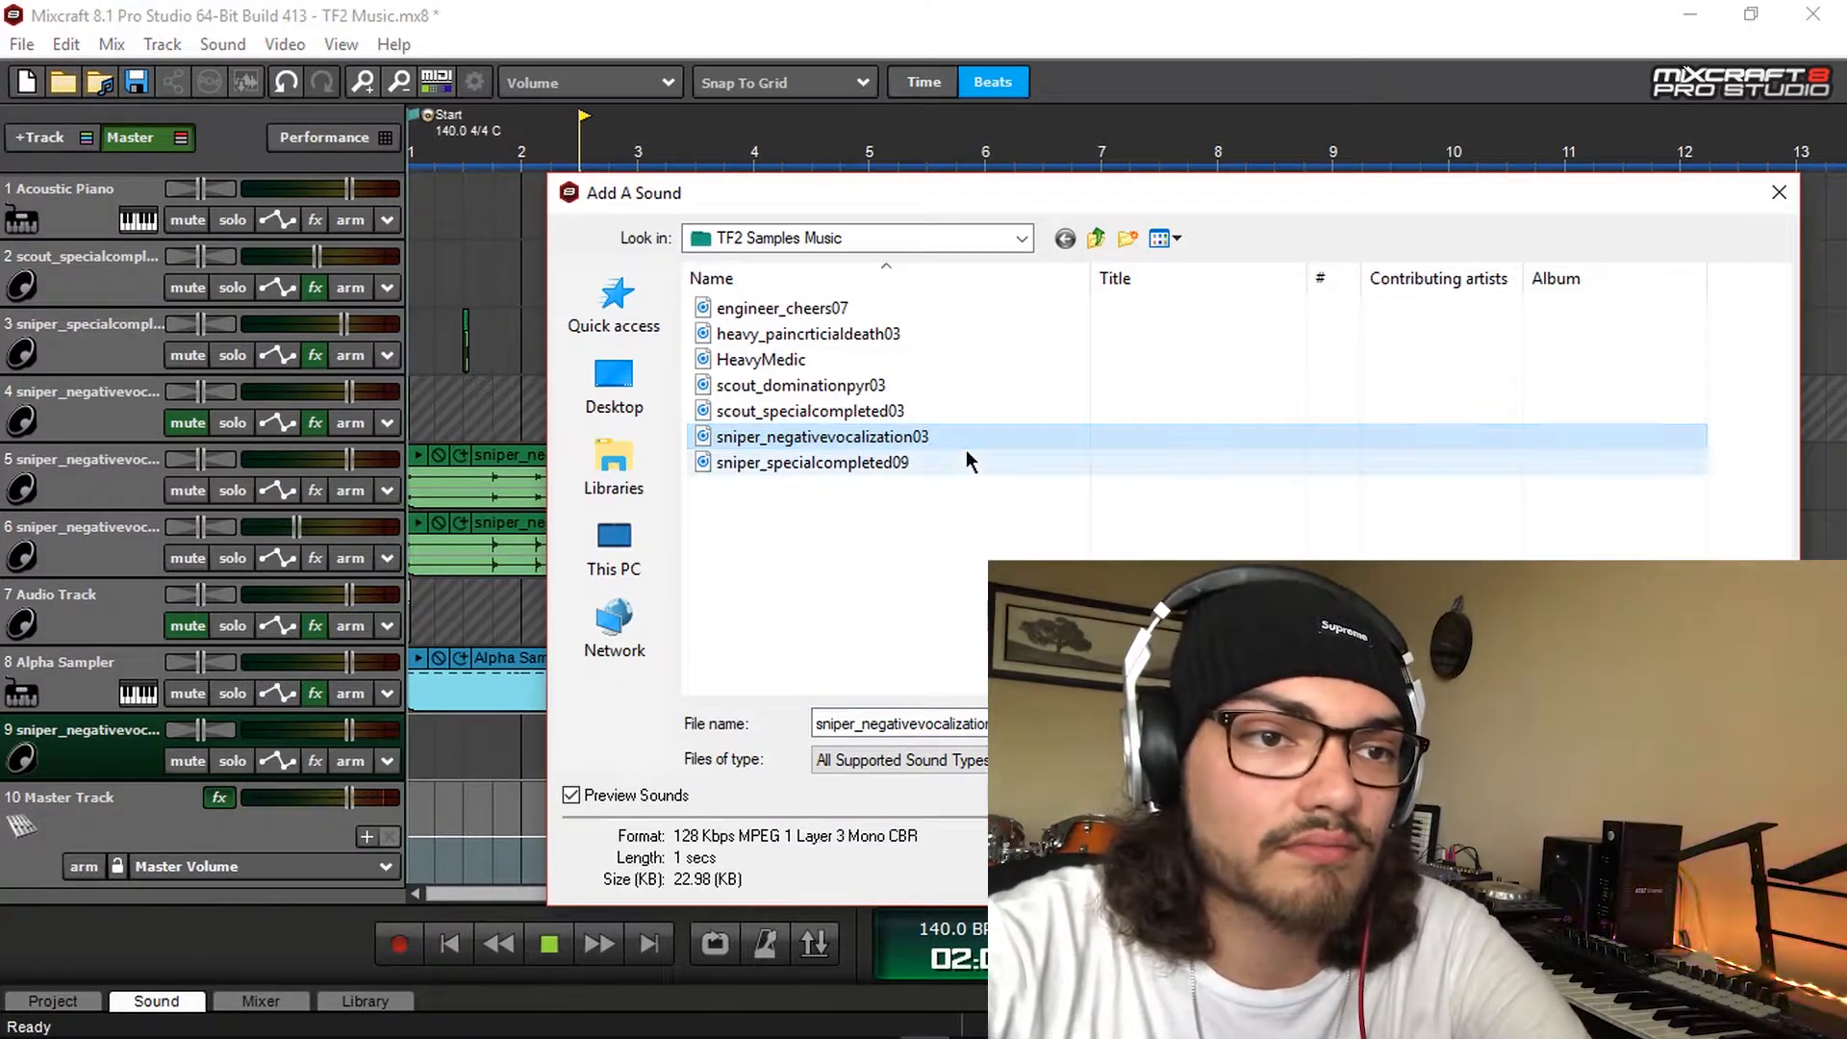
{"action": "left_click", "coordinate": [1732, 724]}
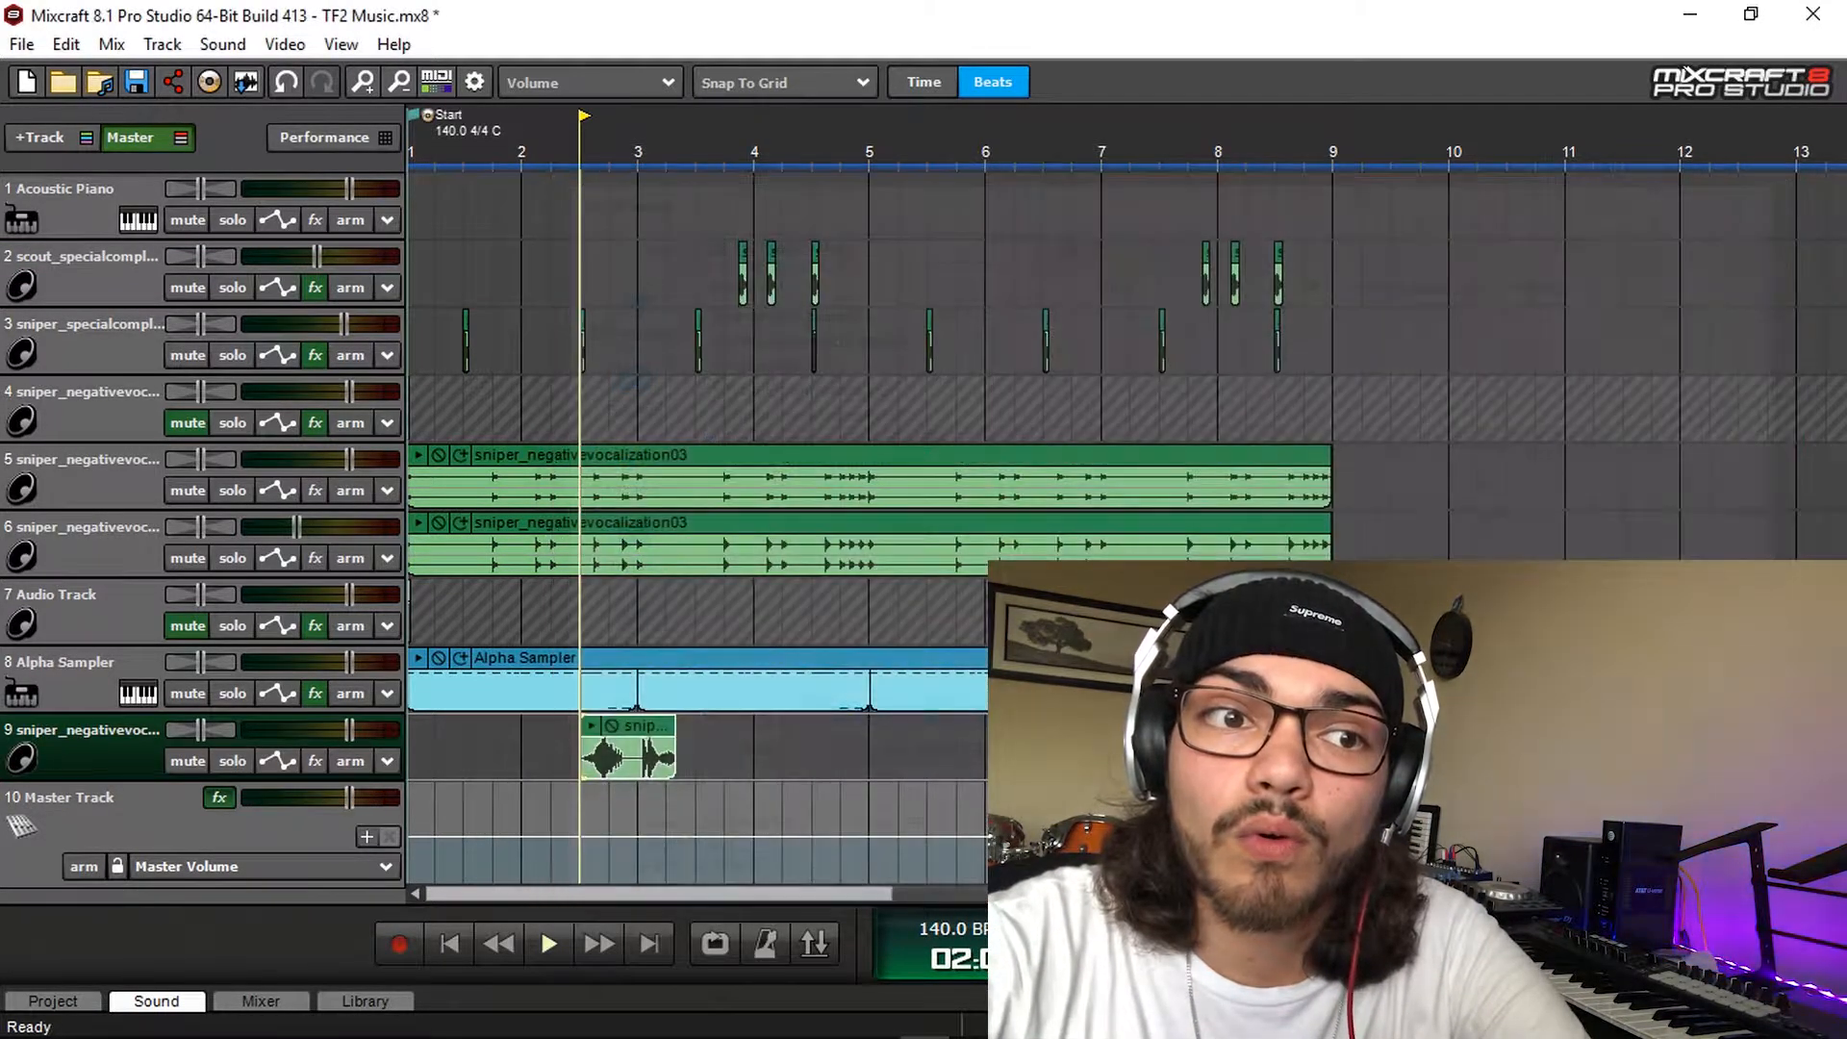
Delete the front portion of the sniper clip on track 9, keeping only its short tail near beat 3.2
{"action": "scroll", "coordinate": [732, 762], "scroll_direction": "up", "scroll_amount": 3}
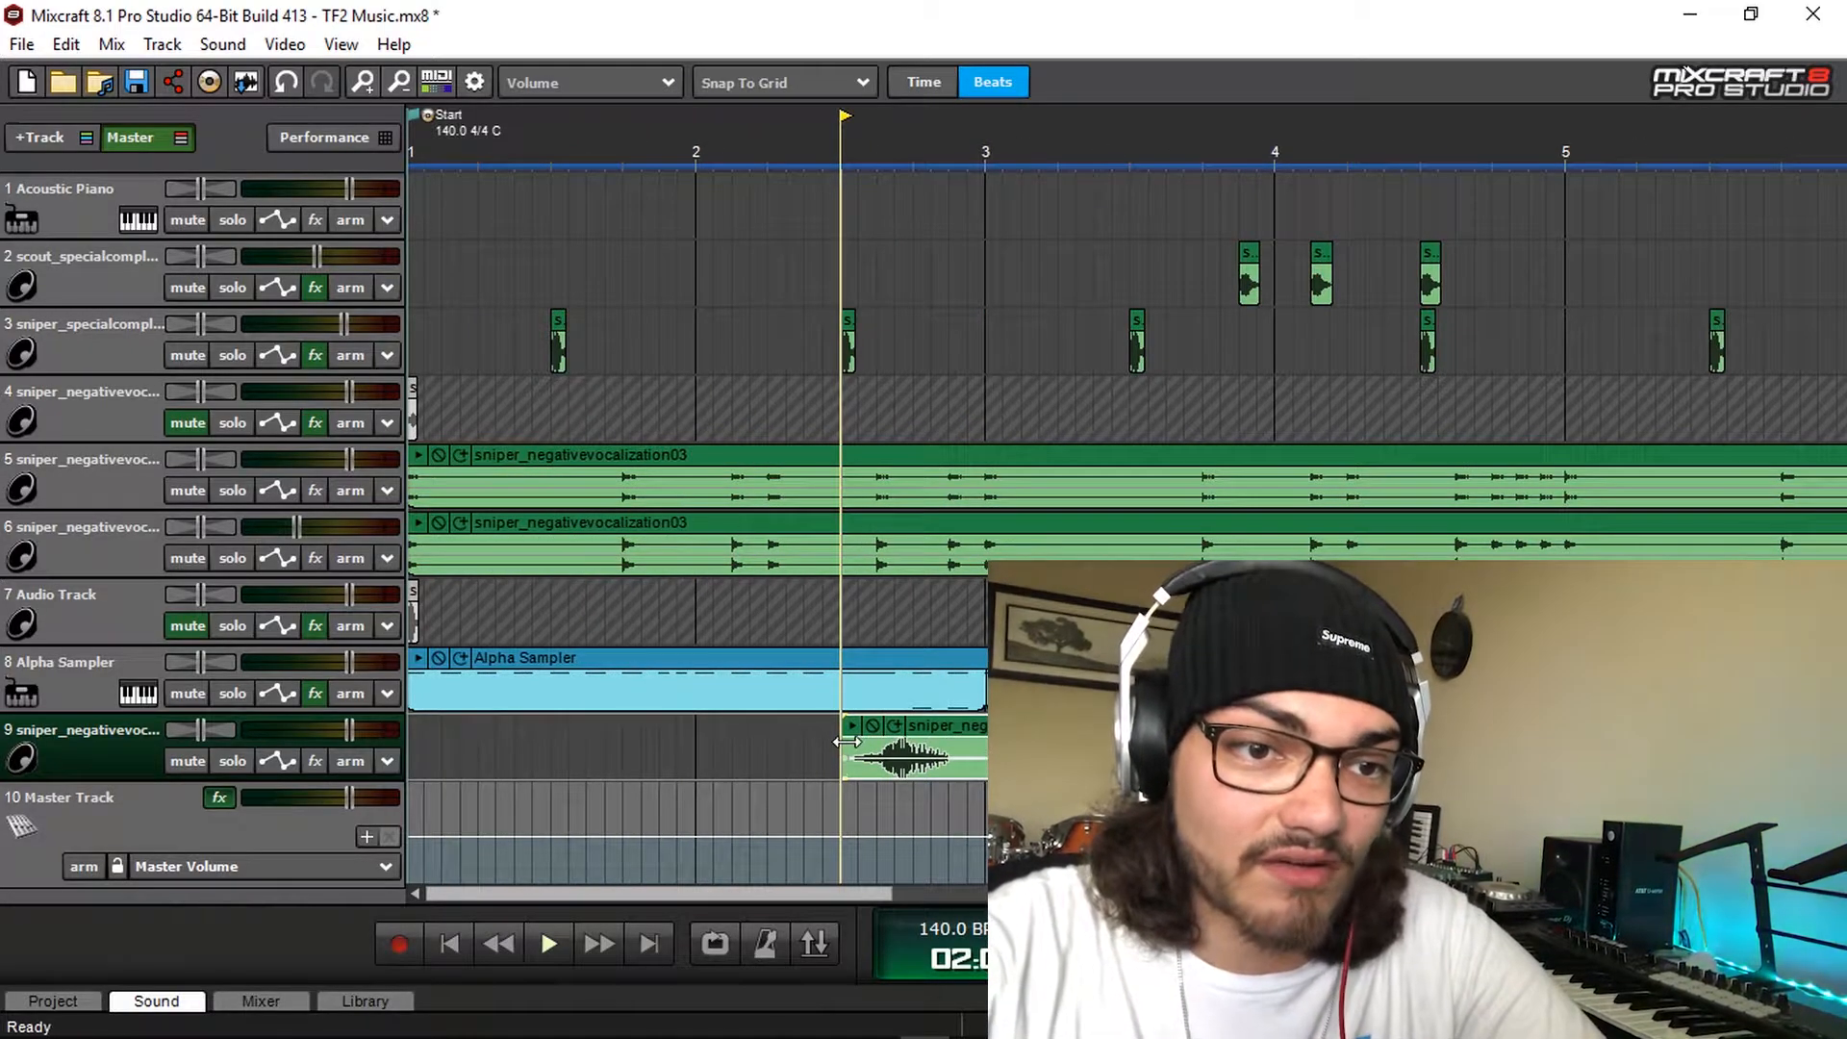
{"action": "key", "text": "Delete"}
{"action": "scroll", "coordinate": [996, 755], "scroll_direction": "up", "scroll_amount": 3}
{"action": "scroll", "coordinate": [995, 755], "scroll_direction": "right", "scroll_amount": 3}
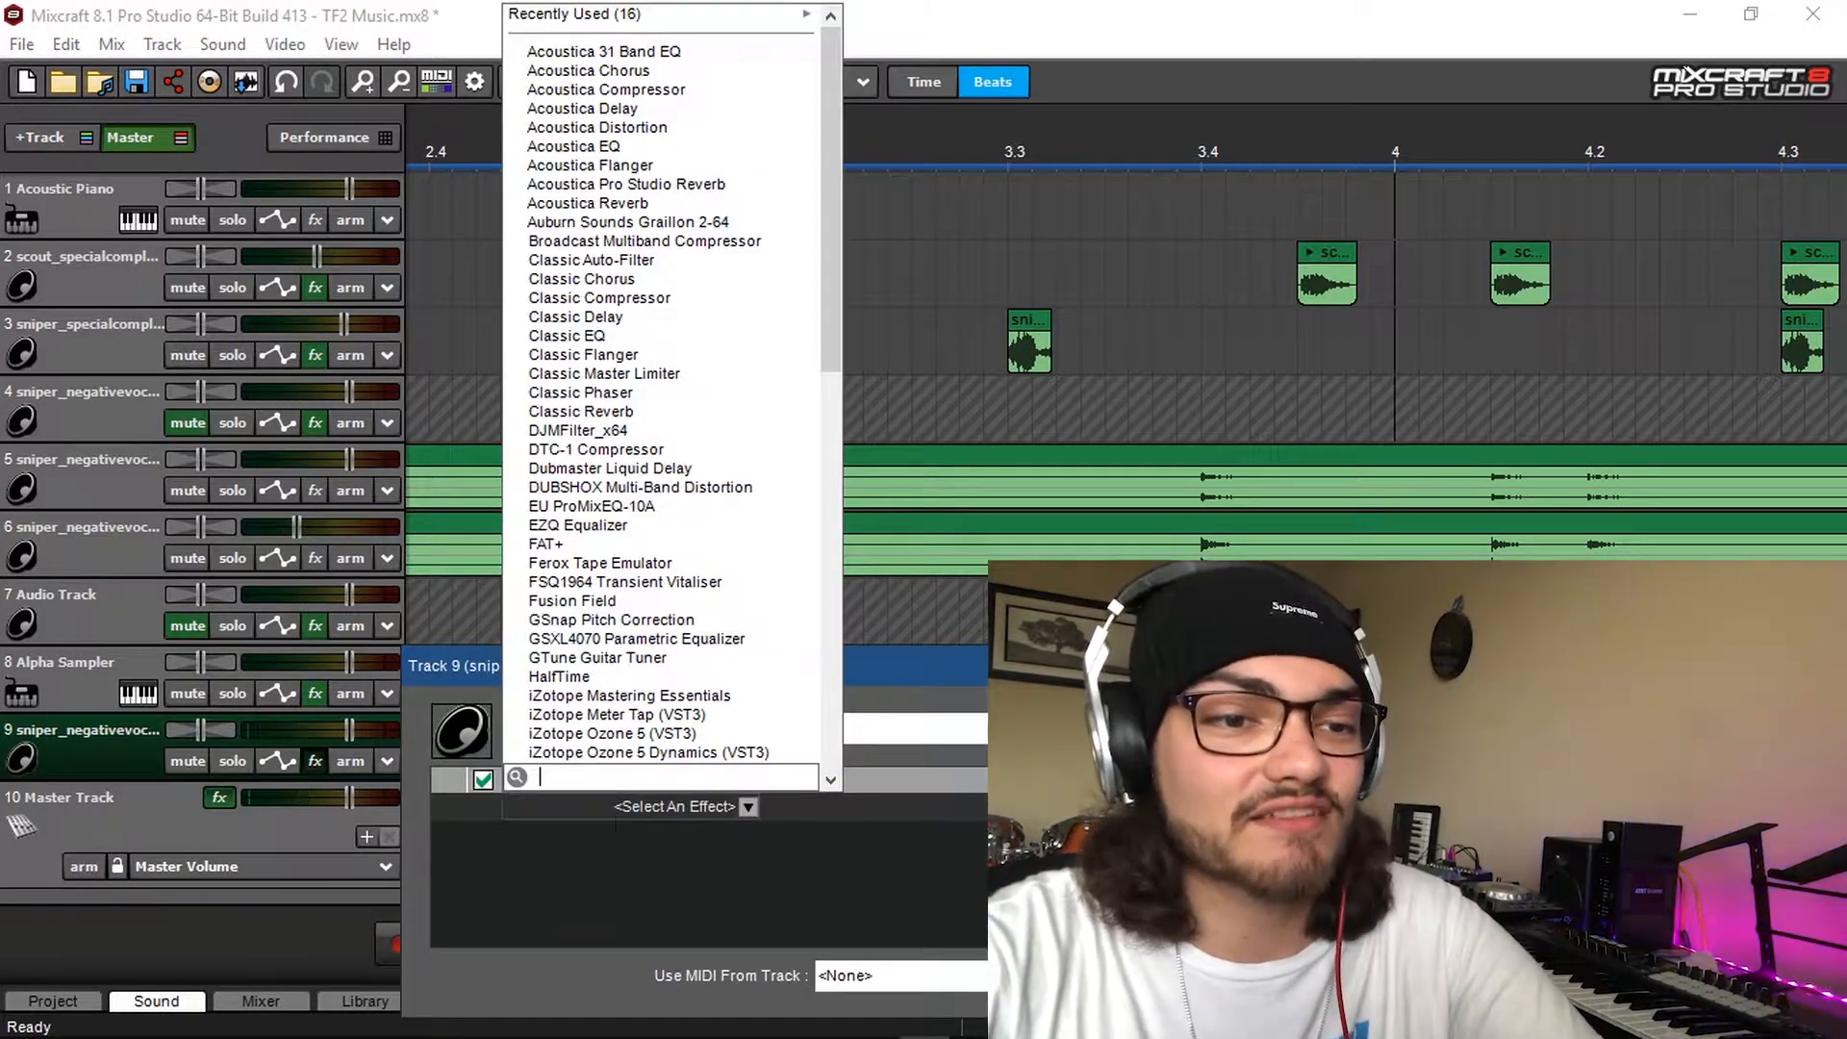
Add SerumFX_x64 to the effects of track 9
{"action": "type", "text": "revc"}
{"action": "key", "text": "BackSpace"}
{"action": "key", "text": "BackSpace"}
{"action": "key", "text": "BackSpace"}
{"action": "key", "text": "BackSpace"}
{"action": "type", "text": "ser"}
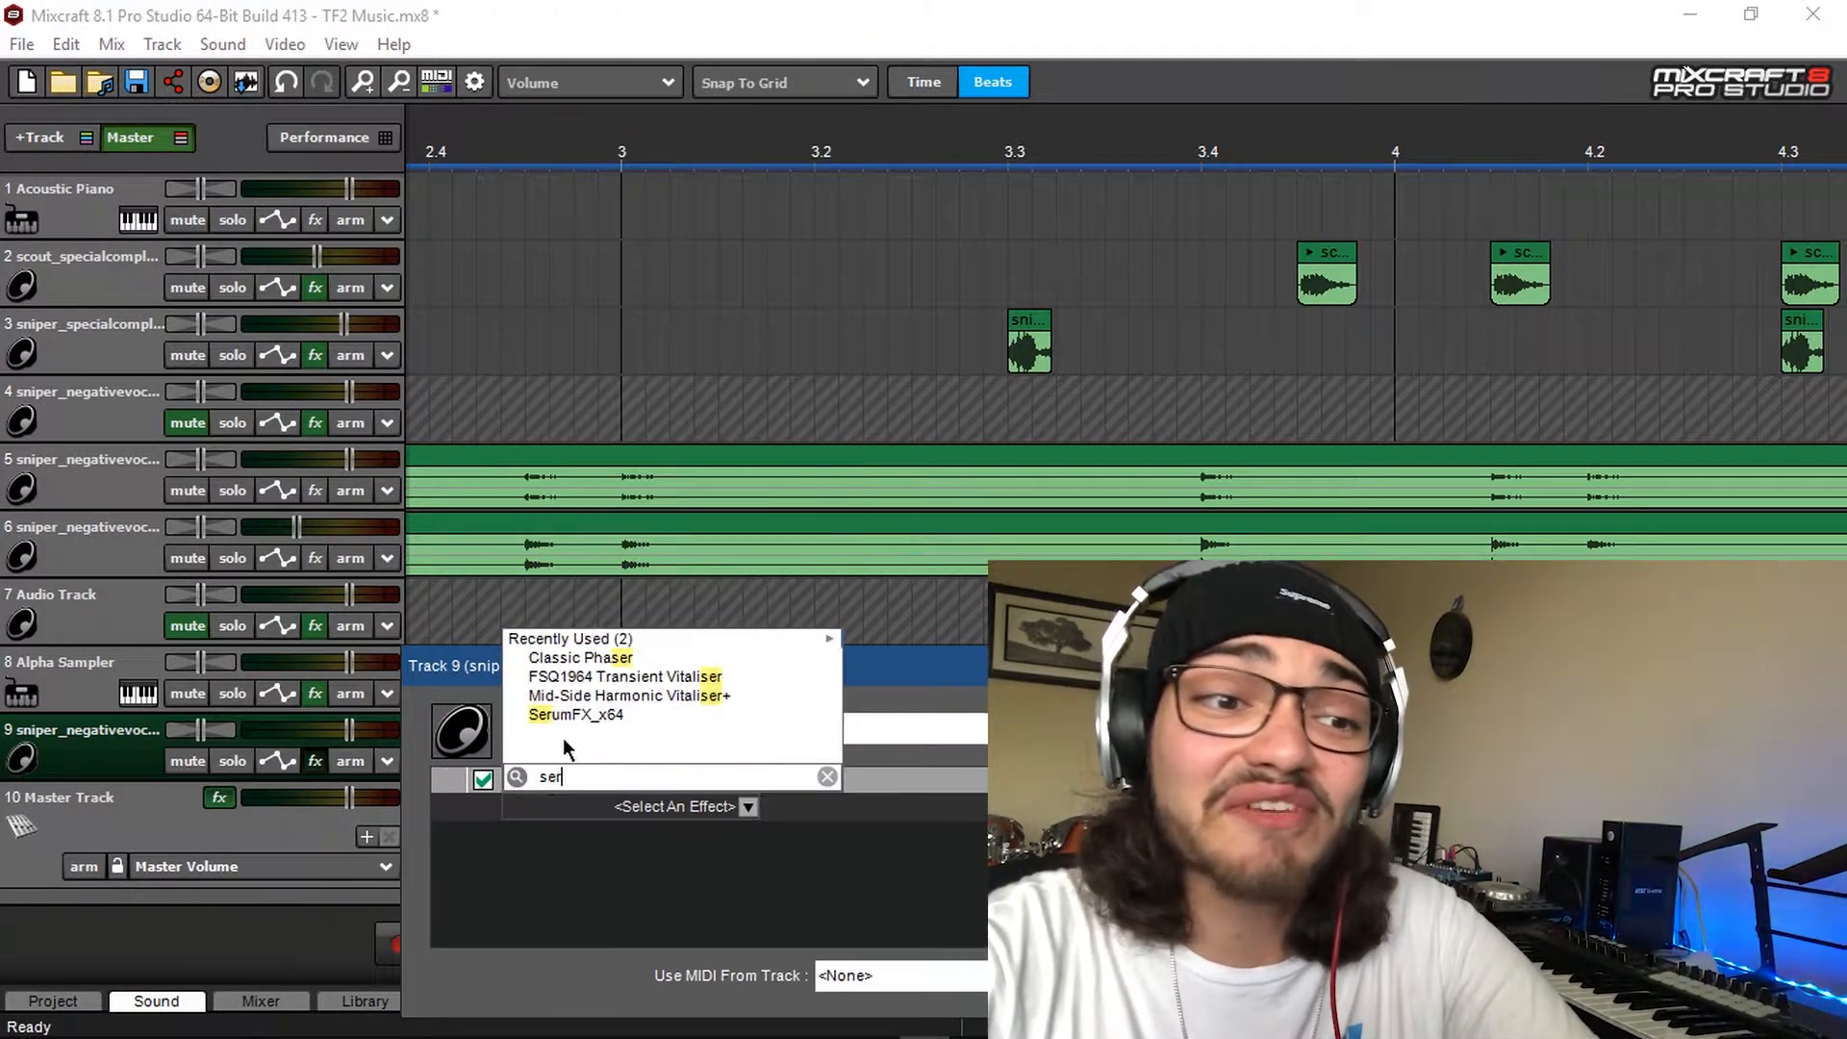
{"action": "key", "text": "Return"}
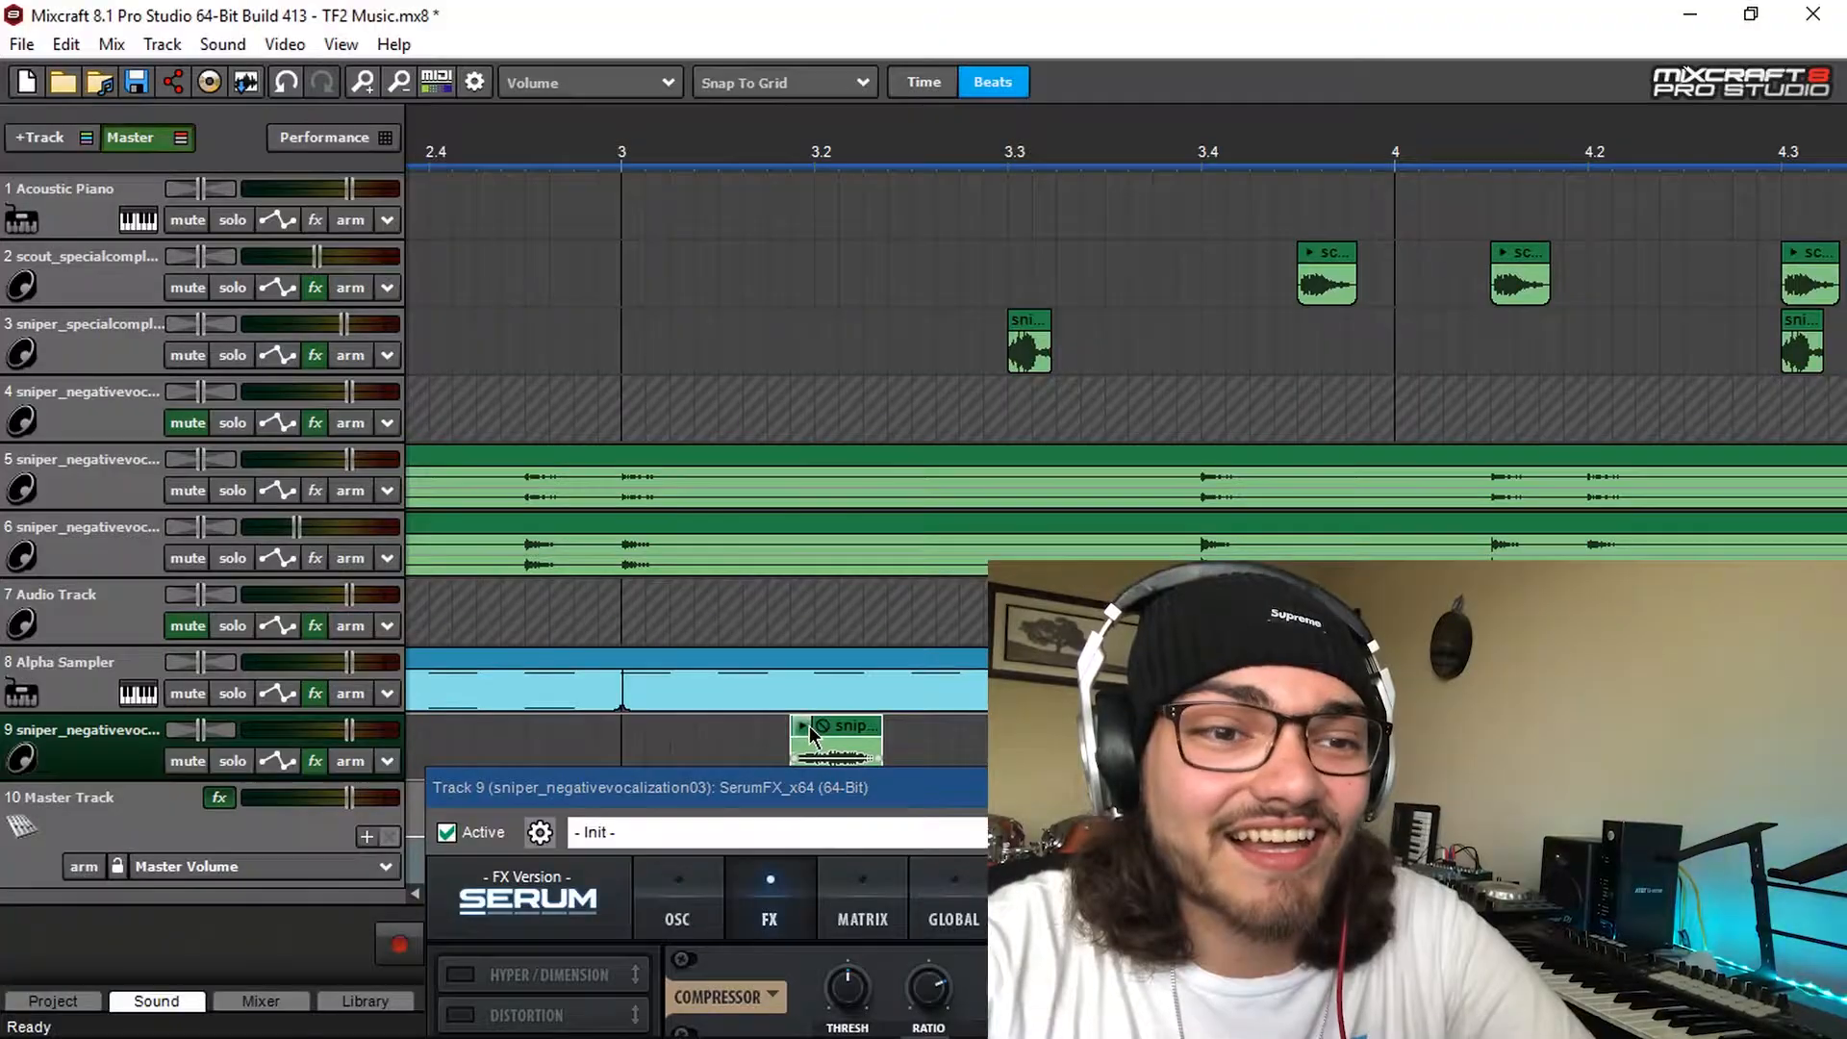
Enable the multiband Compressor and the Hall Reverb in track 9's SerumFX, and raise the reverb mix
{"action": "left_click_drag", "start_coordinate": [1059, 758], "coordinate": [1012, 209]}
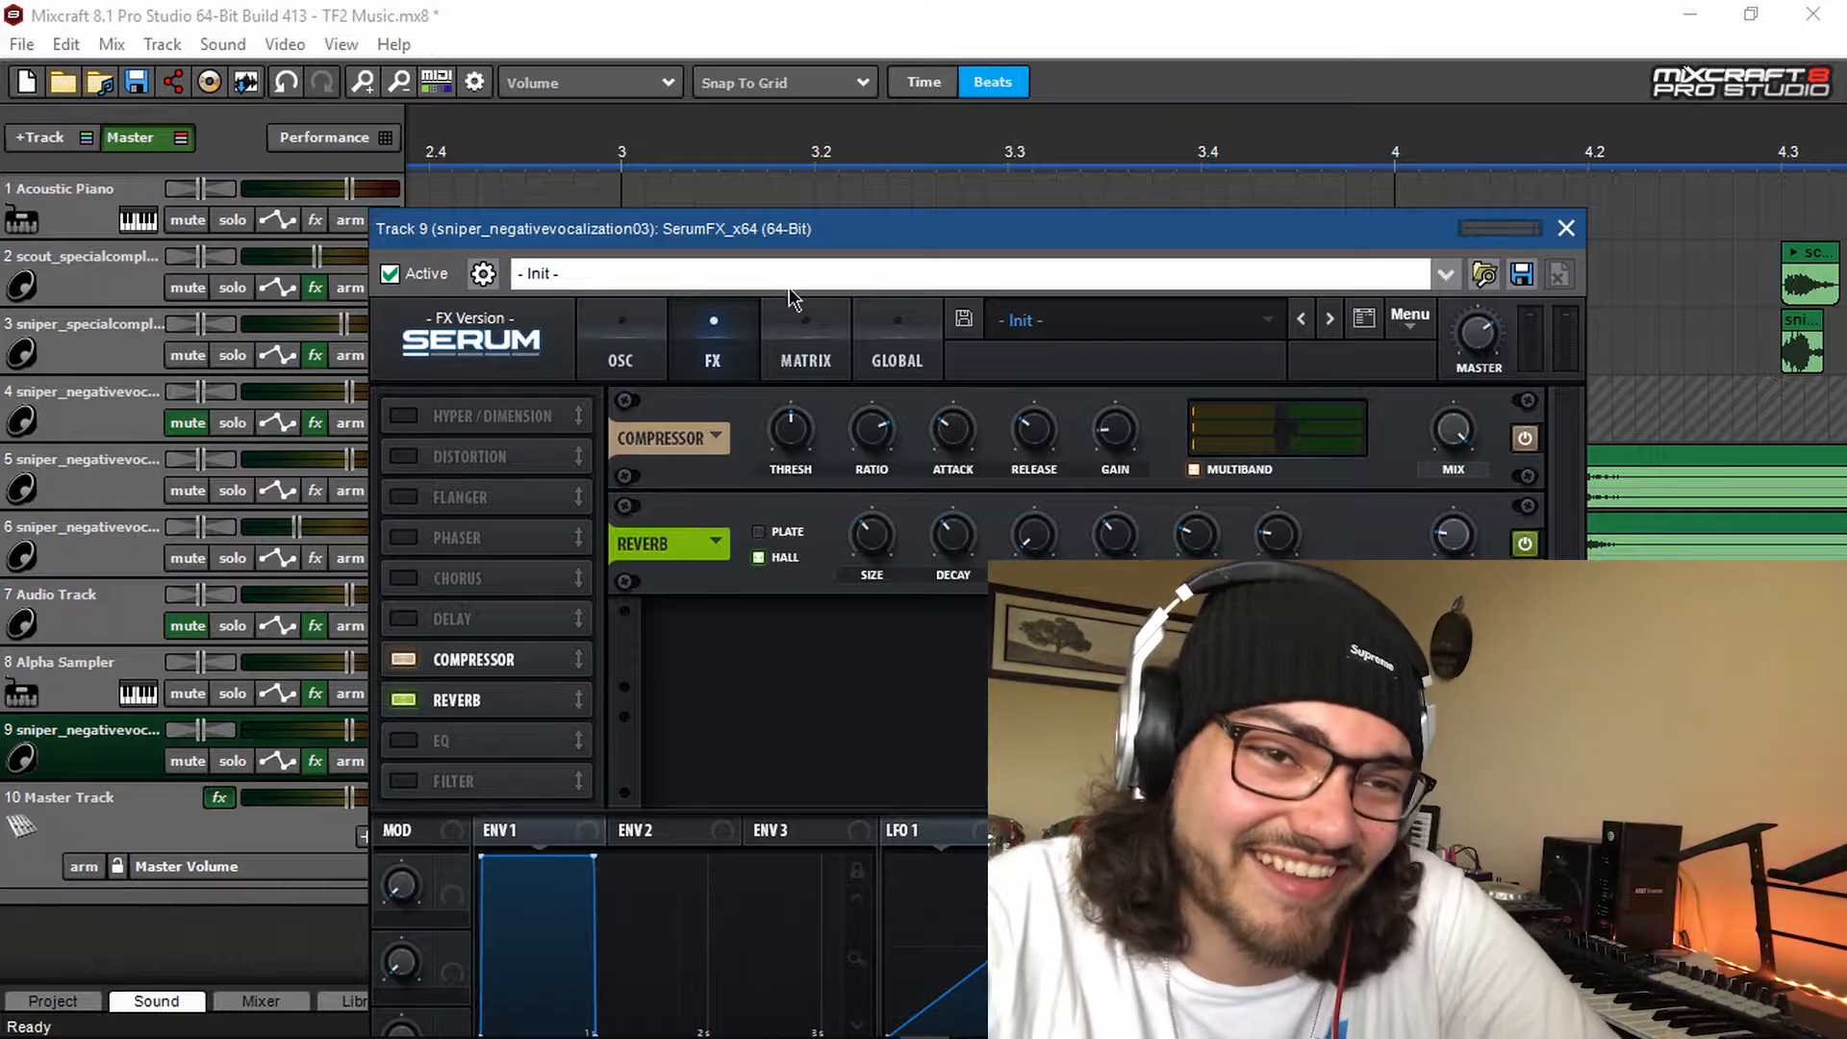
{"action": "left_click_drag", "start_coordinate": [789, 231], "coordinate": [789, 758]}
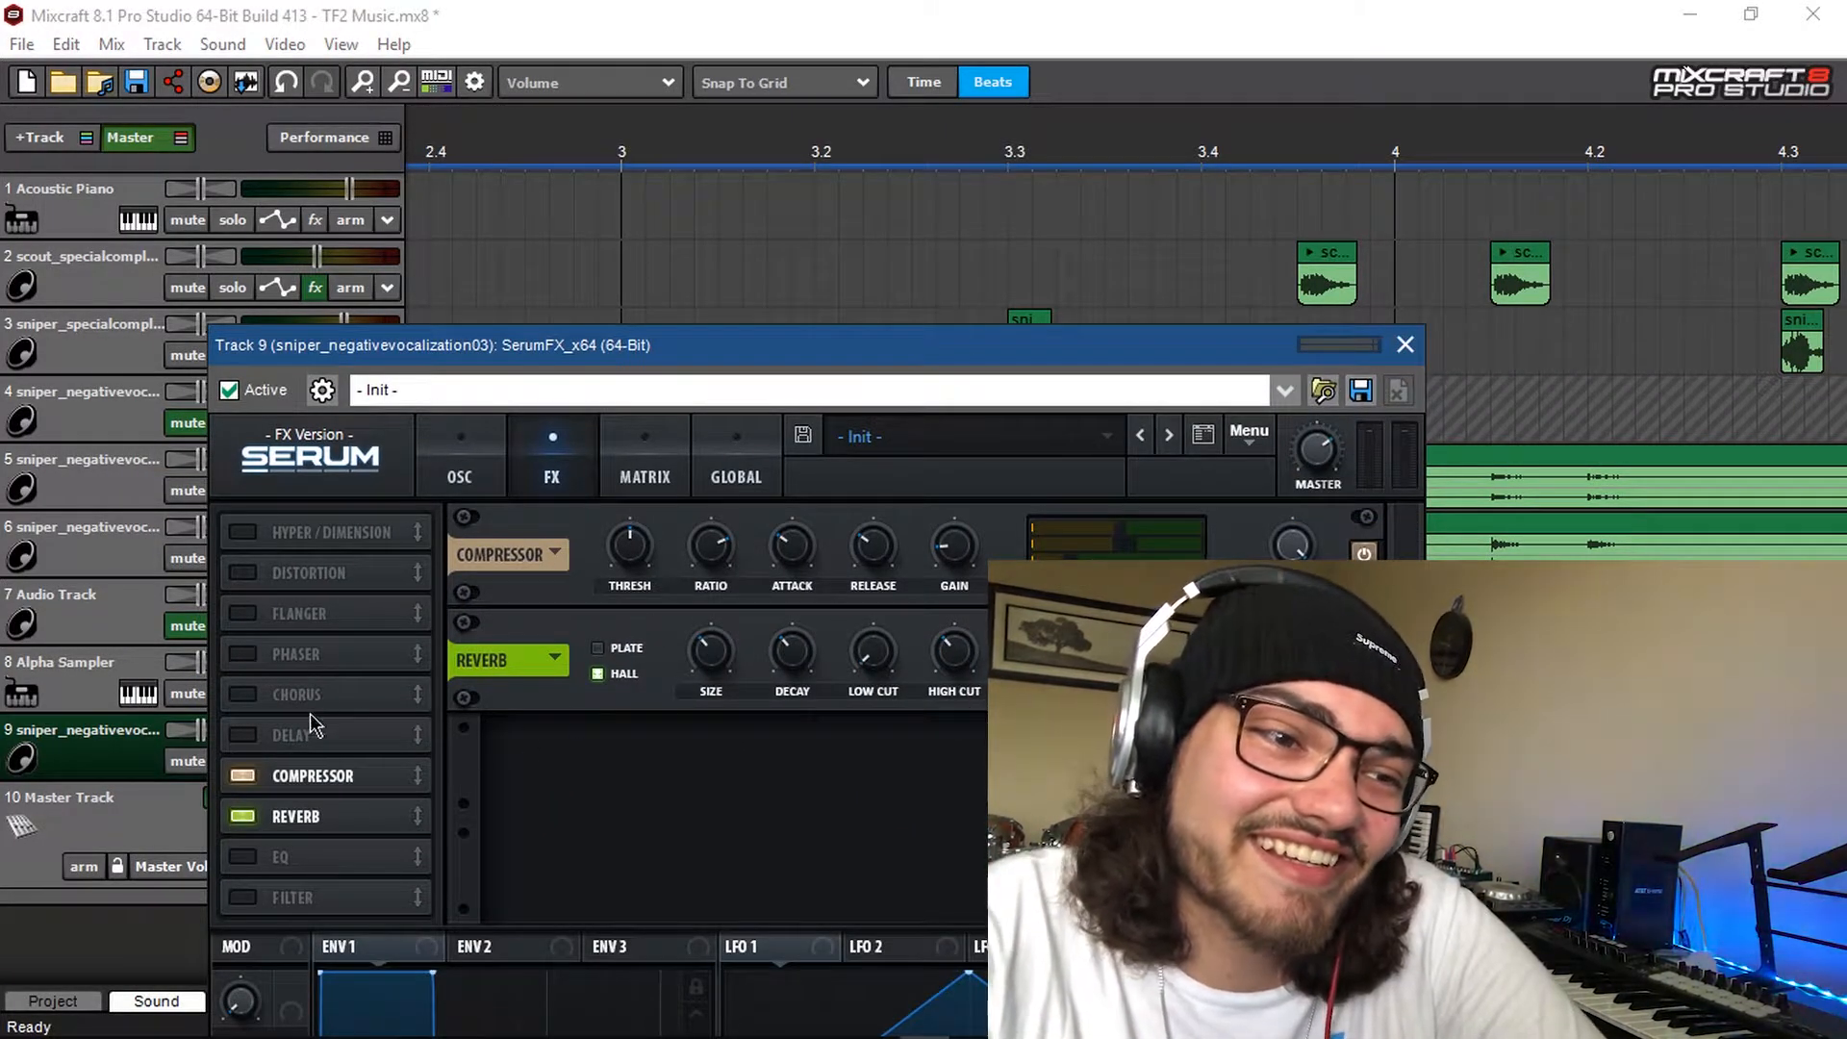
{"action": "left_click", "coordinate": [1405, 344]}
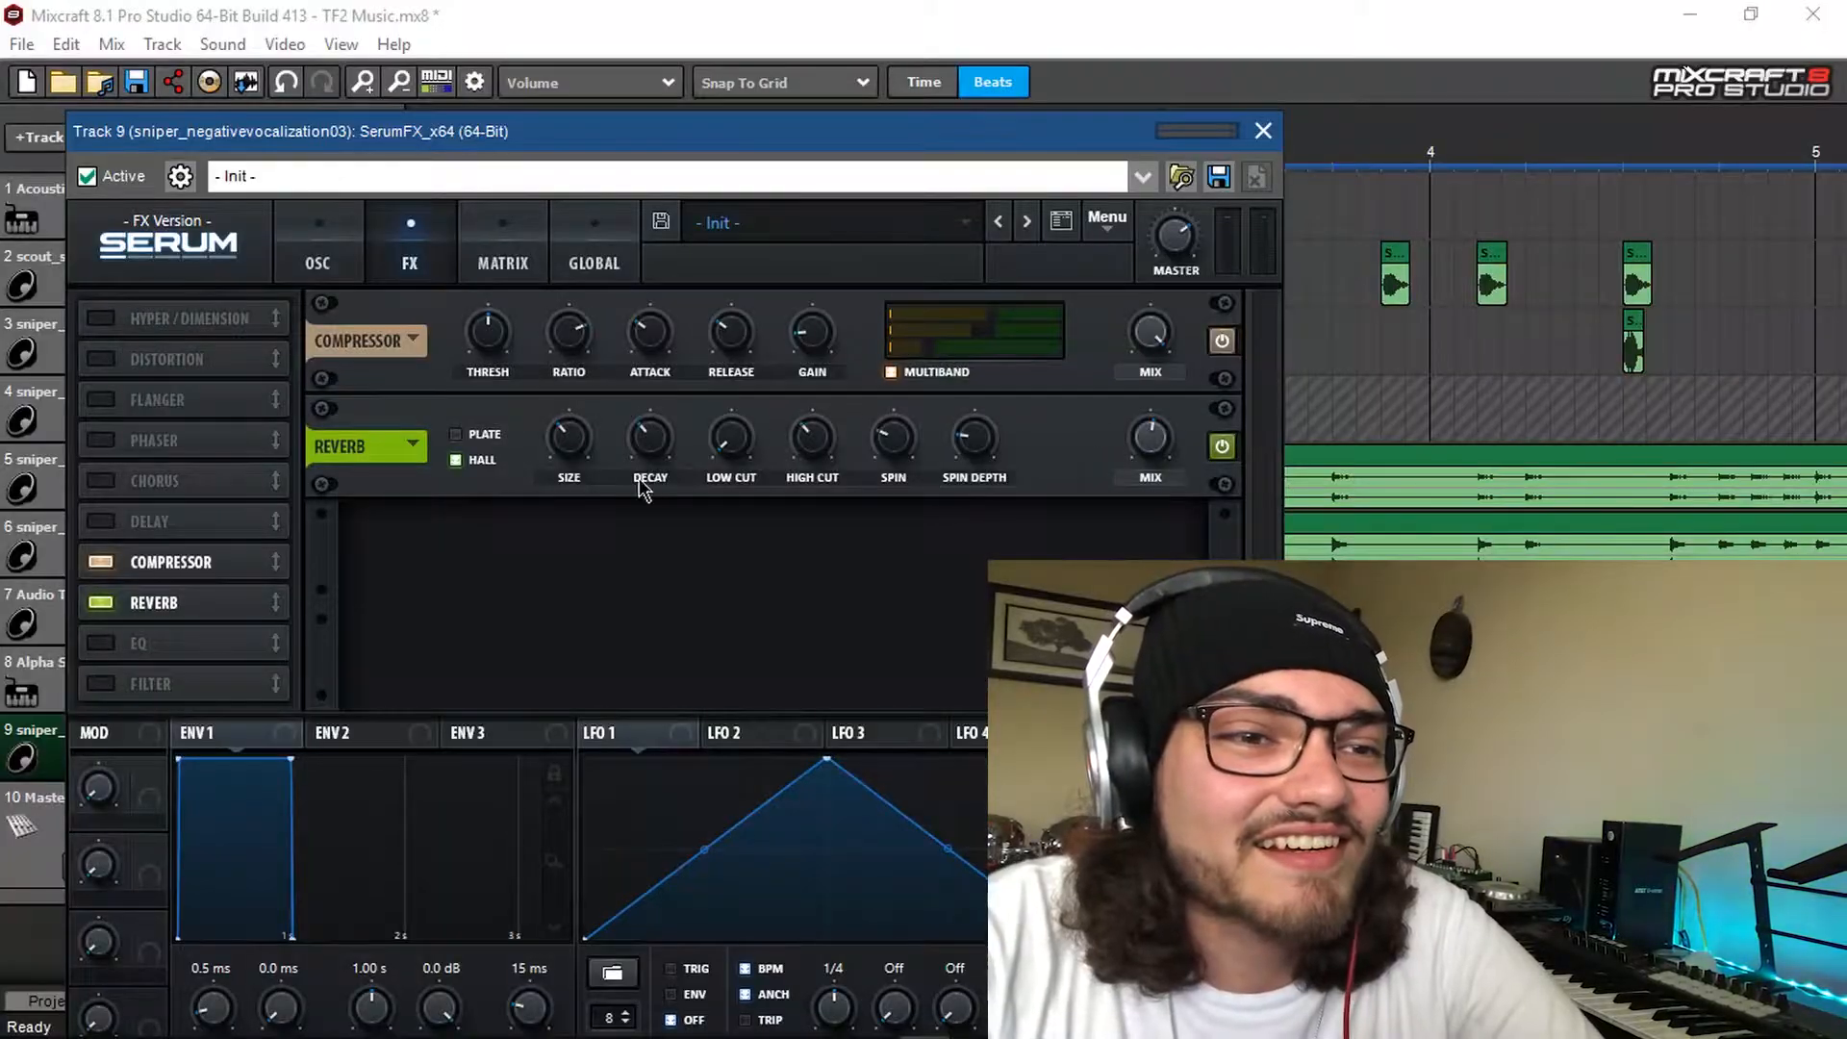
{"action": "left_click_drag", "start_coordinate": [924, 139], "coordinate": [899, 851]}
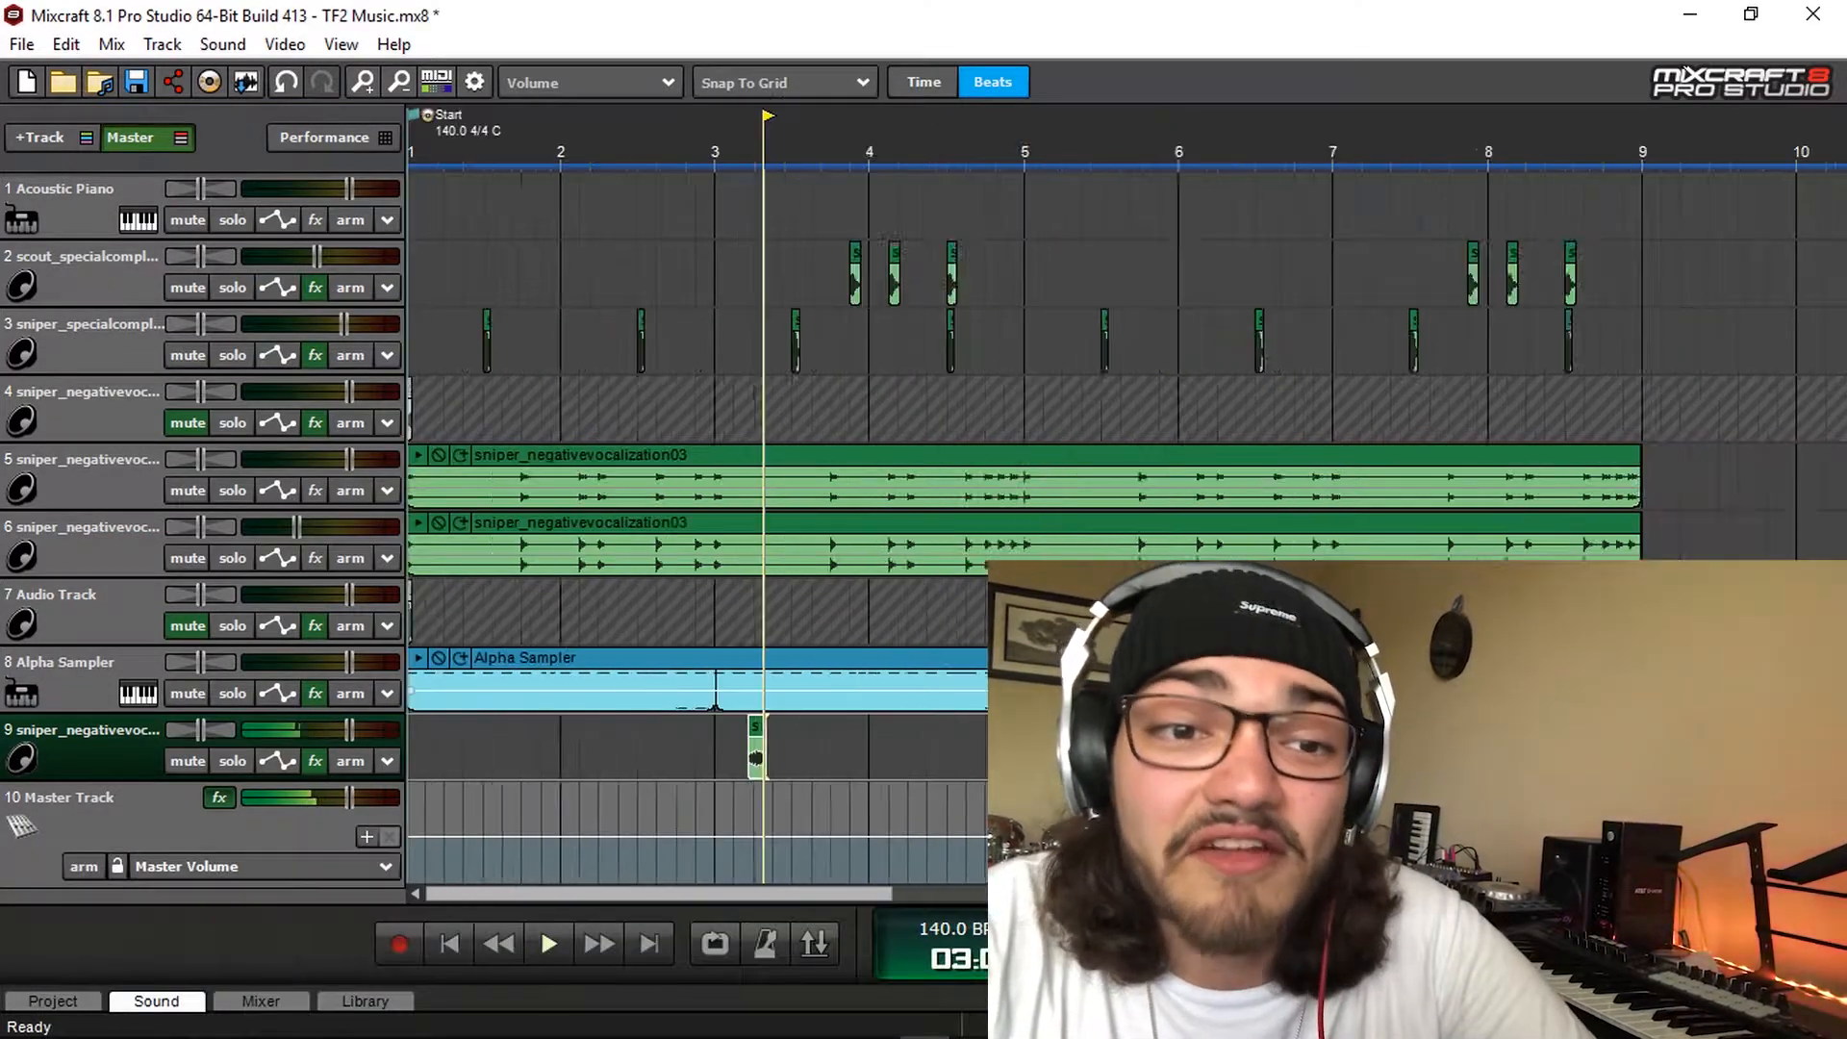
Place a copy of the normalized sniper clip on track 10 so that it spans bars 5 to 9
{"action": "scroll", "coordinate": [666, 712], "scroll_direction": "down", "scroll_amount": 1}
{"action": "left_click_drag", "start_coordinate": [666, 712], "coordinate": [332, 742]}
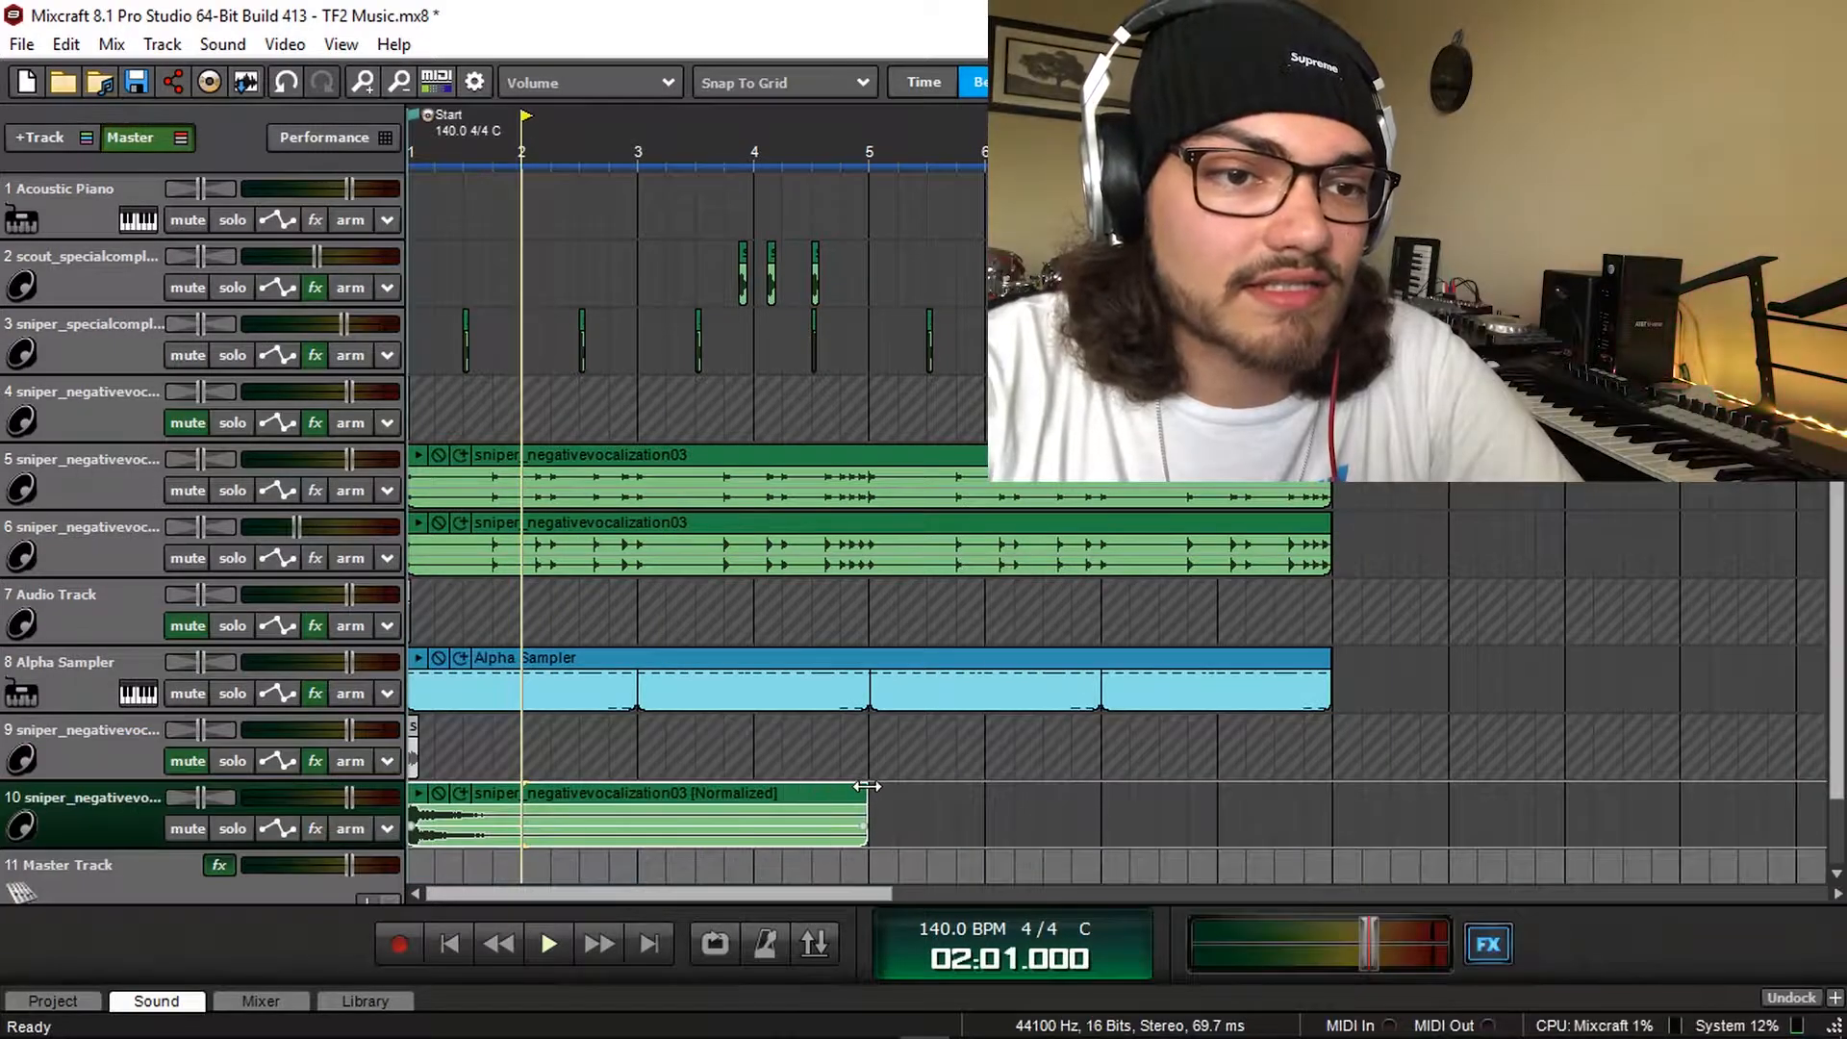
{"action": "left_click_drag", "start_coordinate": [741, 793], "coordinate": [1205, 802]}
Reverse the copied sniper clip on track 10, and trim its loud end so the clip still finishes at bar 9
{"action": "right_click", "coordinate": [1205, 803]}
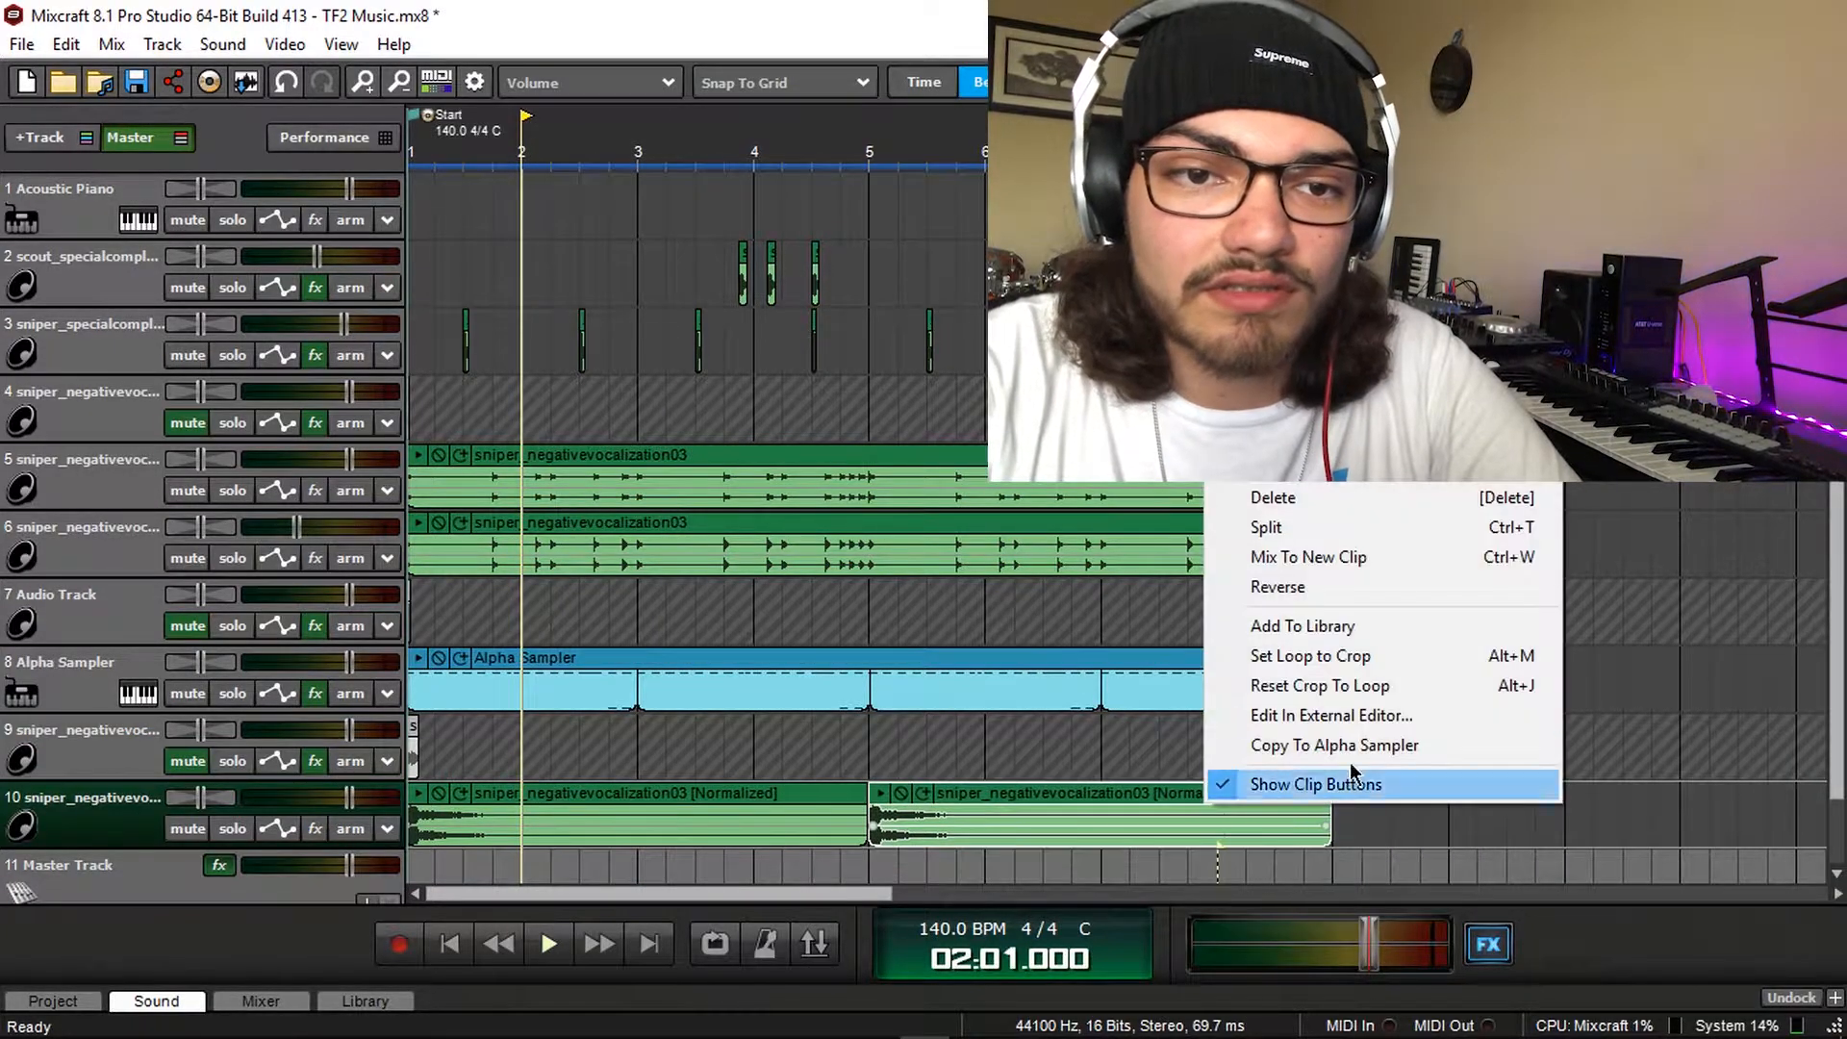
{"action": "left_click", "coordinate": [1317, 586]}
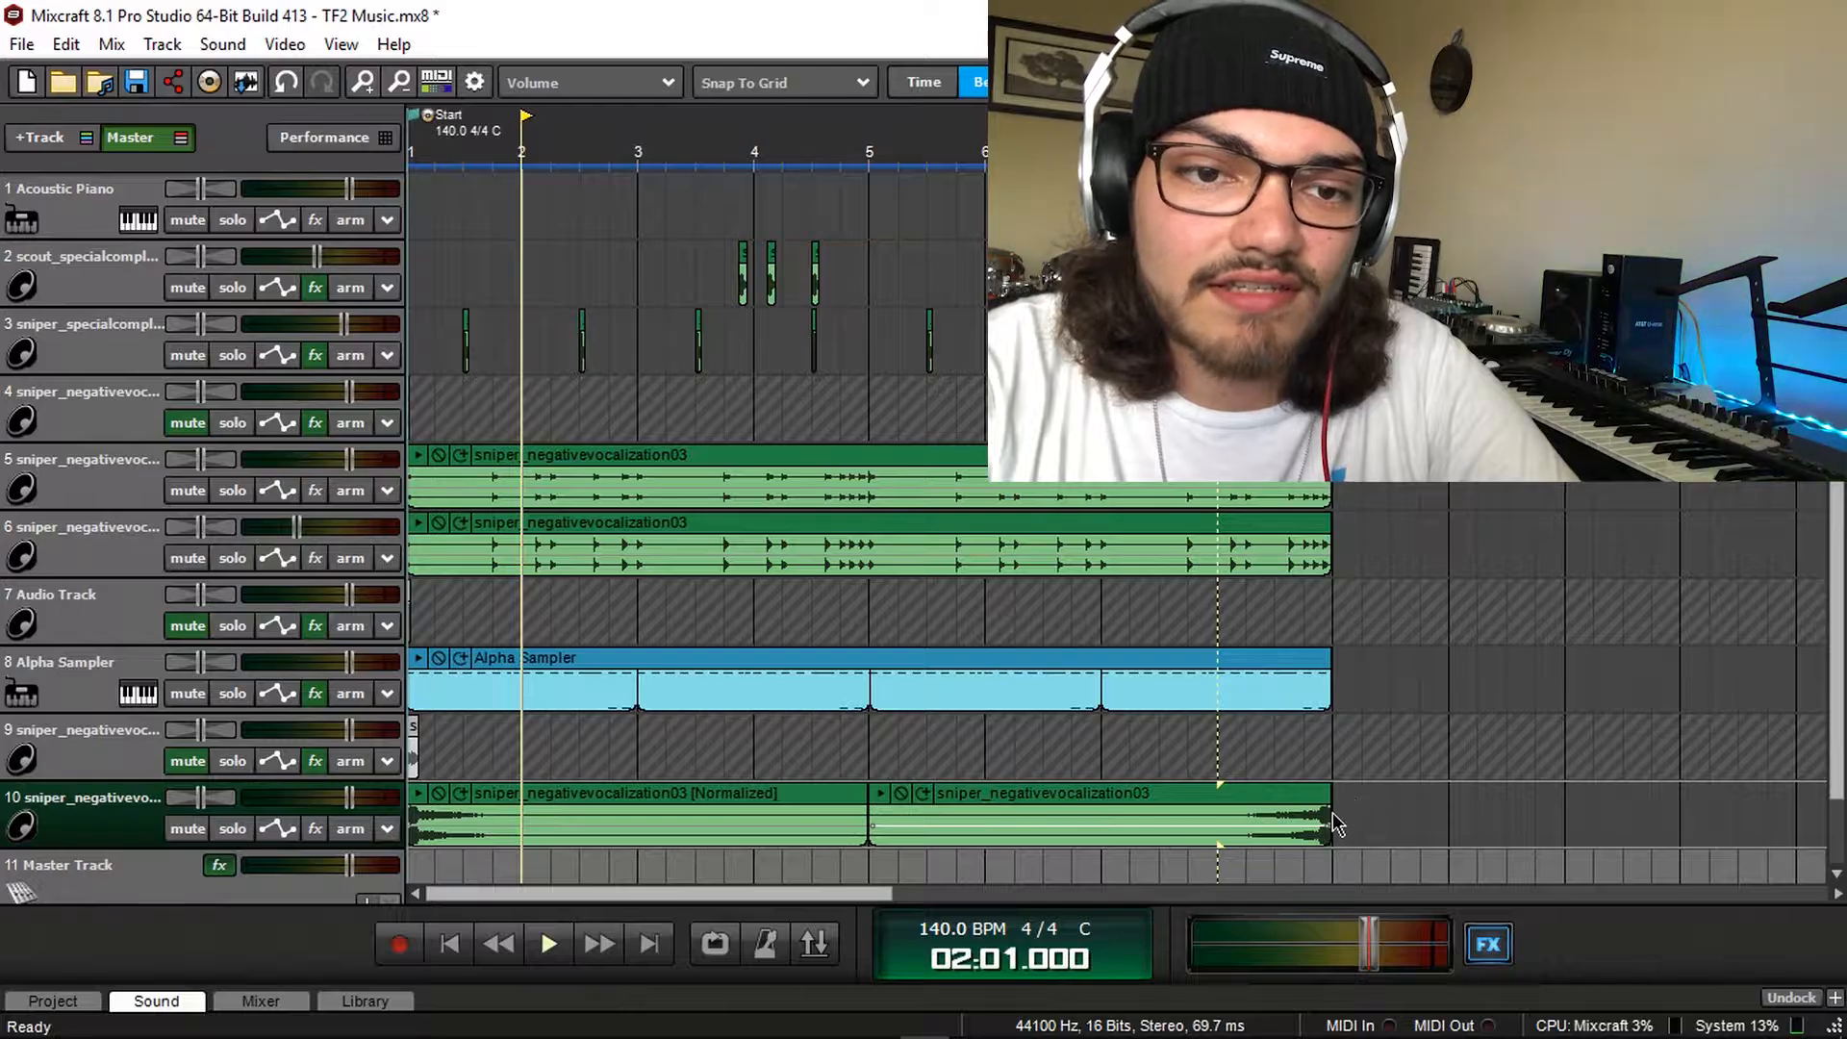
{"action": "left_click_drag", "start_coordinate": [1334, 816], "coordinate": [1296, 801]}
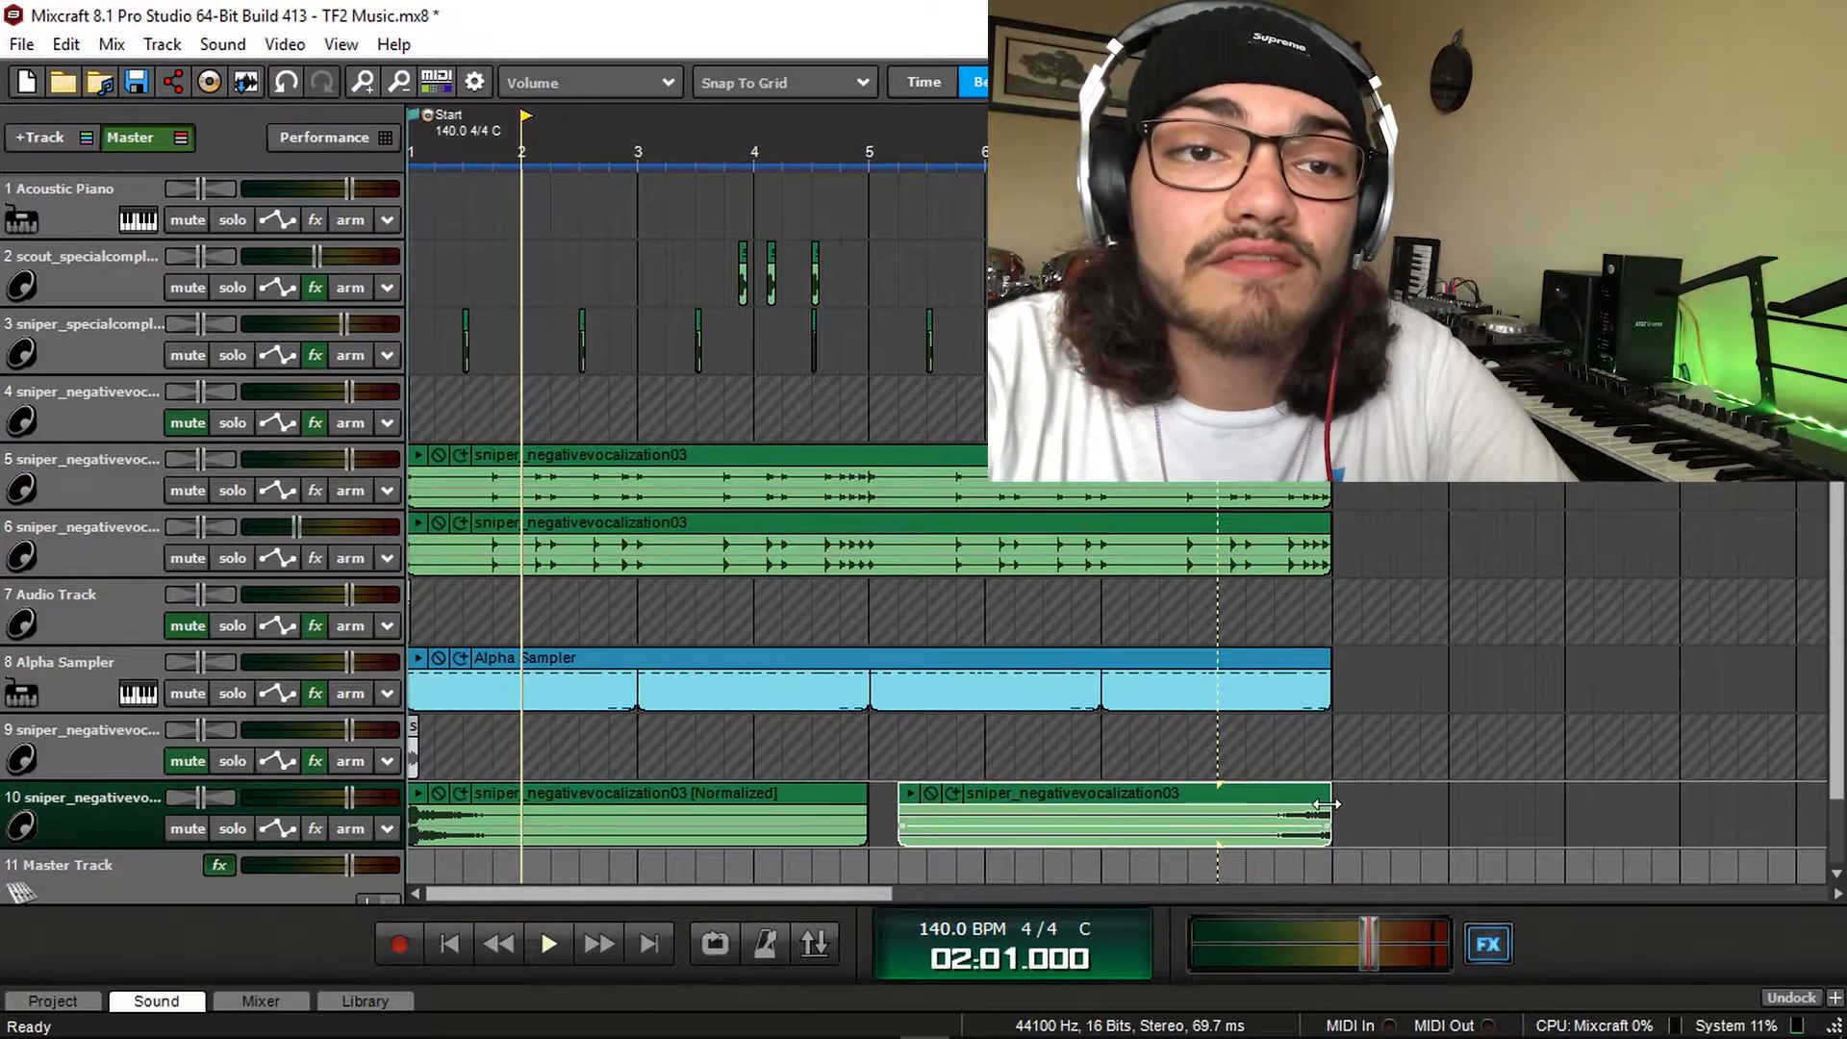
Set the loop region around all clips from bar 1 to bar 9 and play the song from the beginning
{"action": "key", "text": "ctrl+a"}
{"action": "key", "text": "shift+l"}
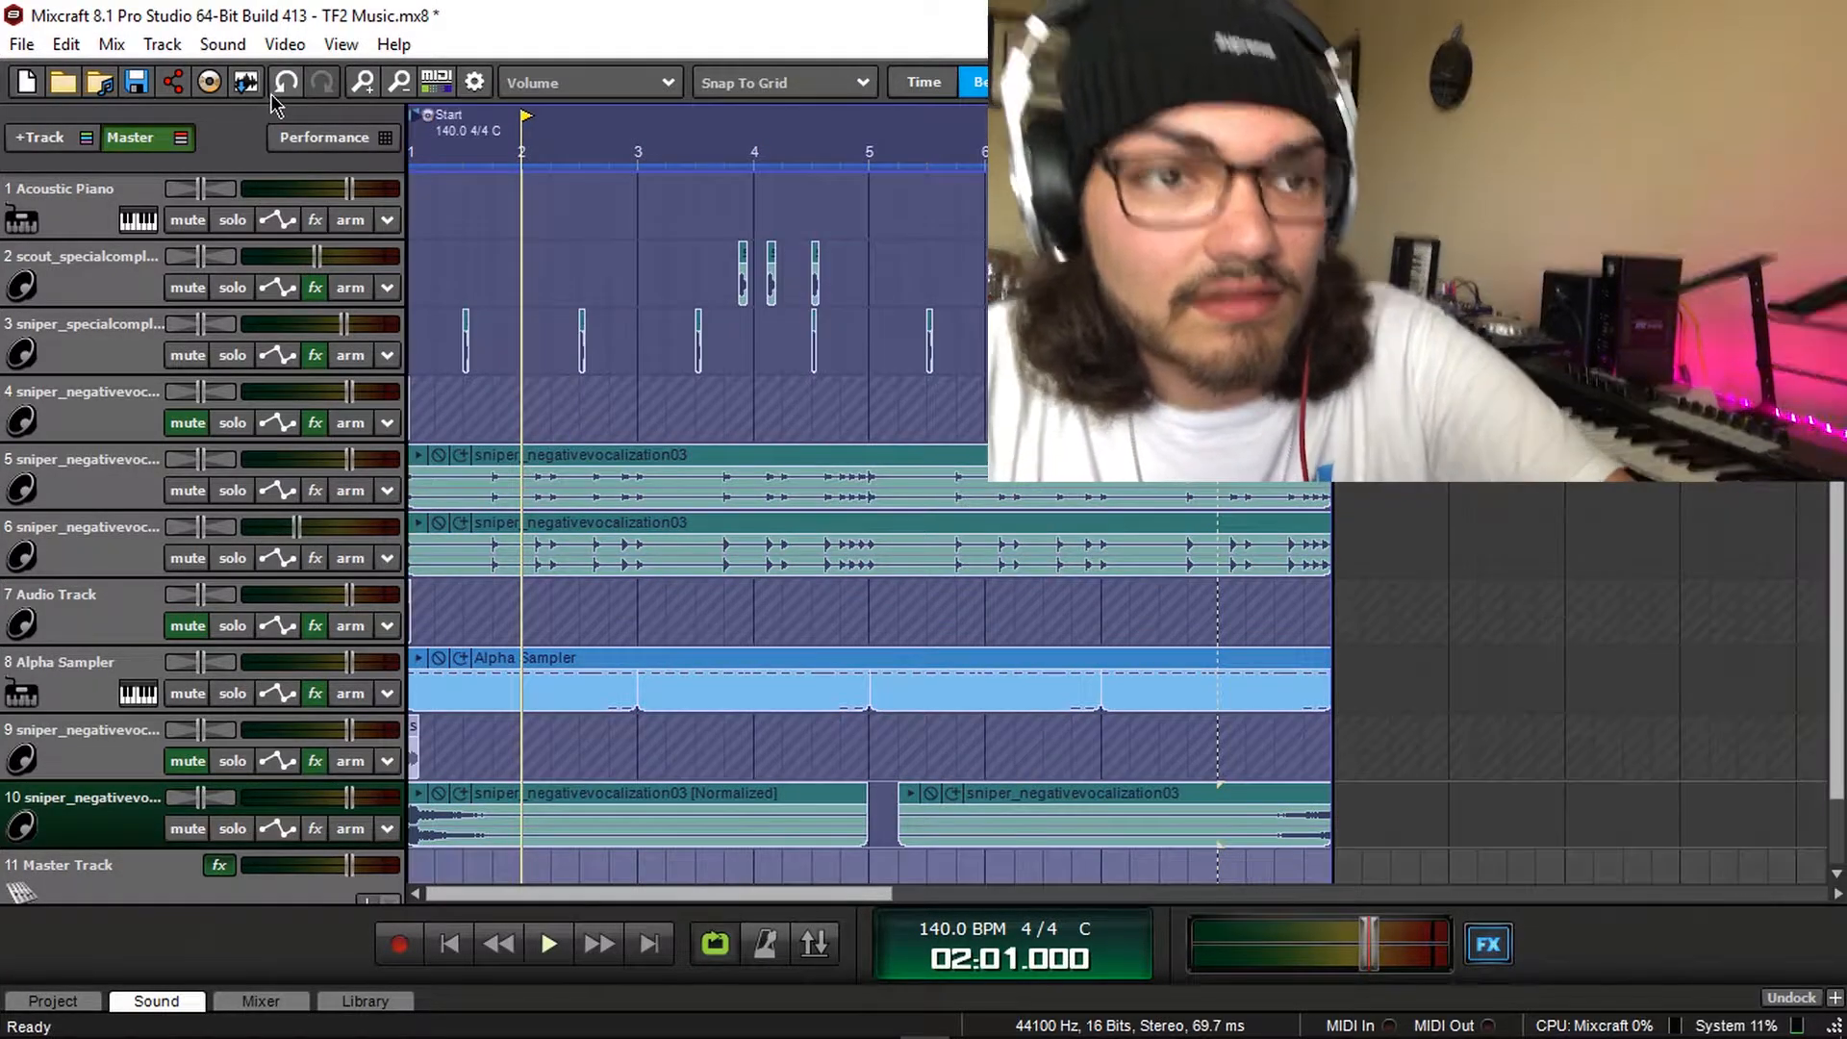
{"action": "left_click", "coordinate": [465, 947]}
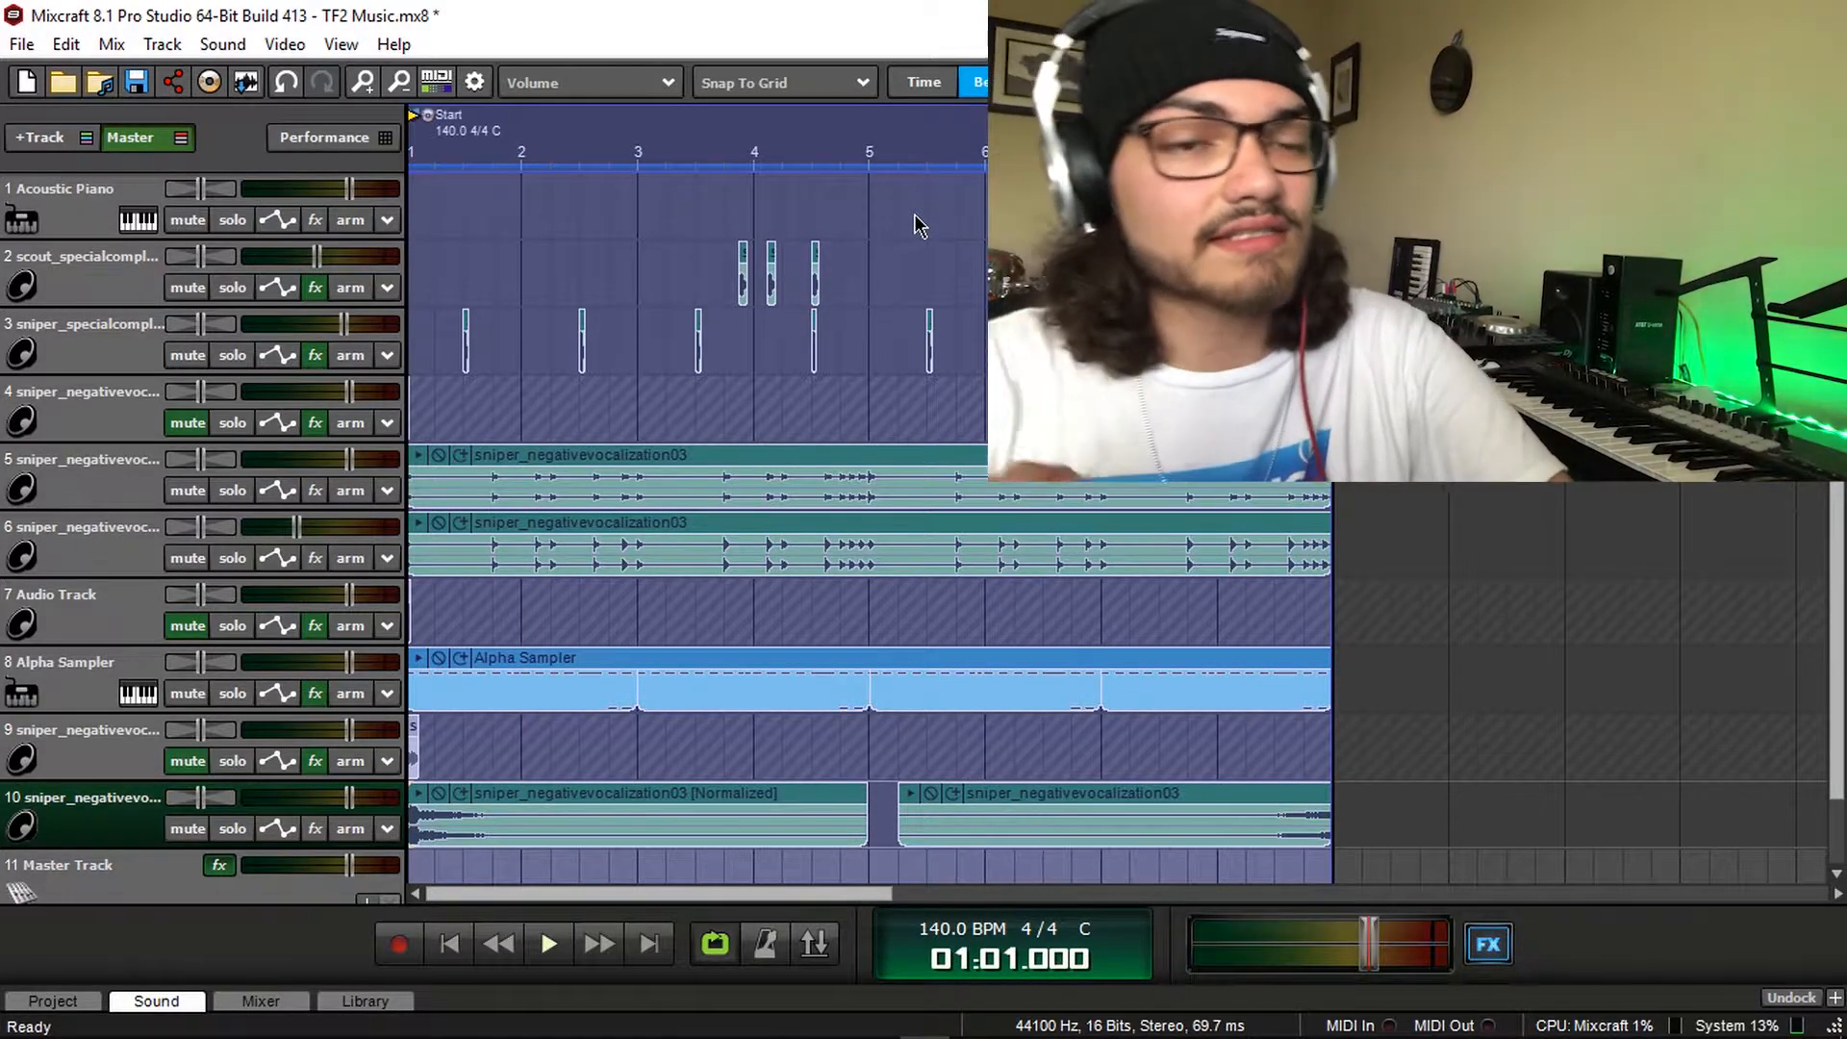
{"action": "key", "text": "space"}
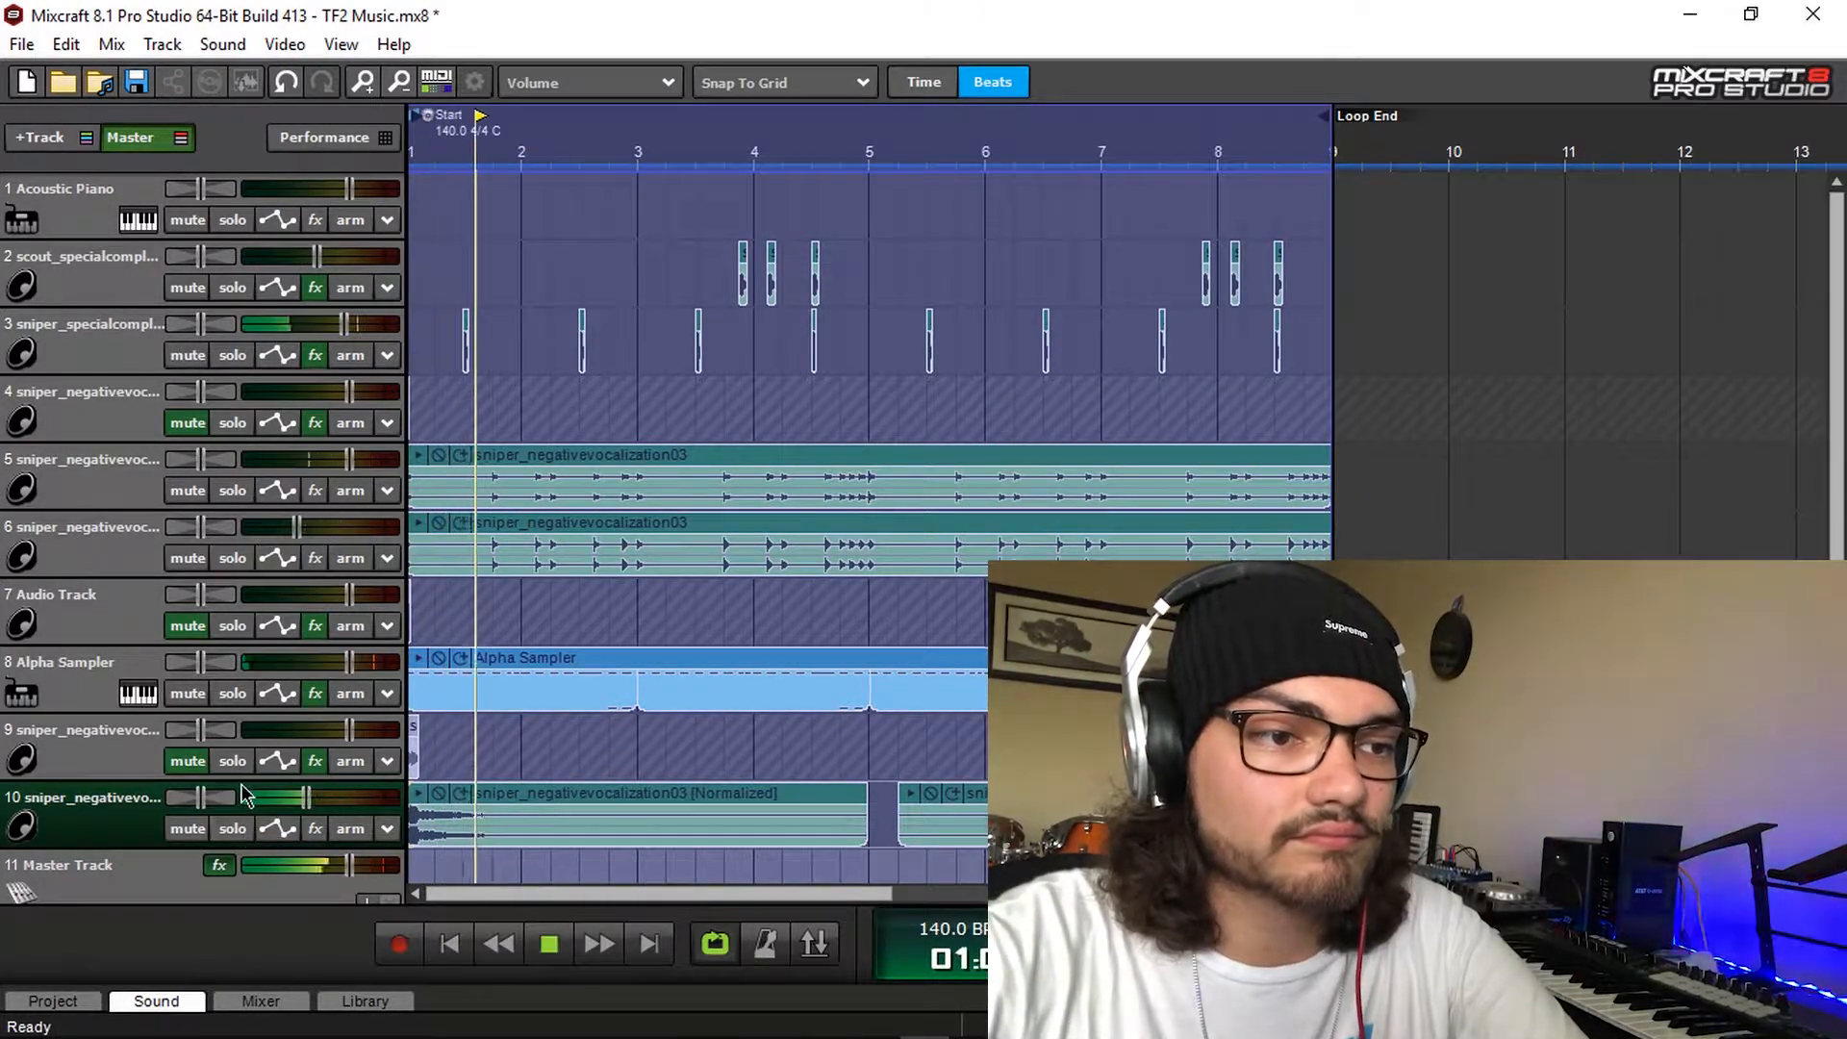
Lower track 10's volume and shorten its first clip to end at about beat 4.3, undoing the last clip move
{"action": "scroll", "coordinate": [631, 742], "scroll_direction": "down", "scroll_amount": 1}
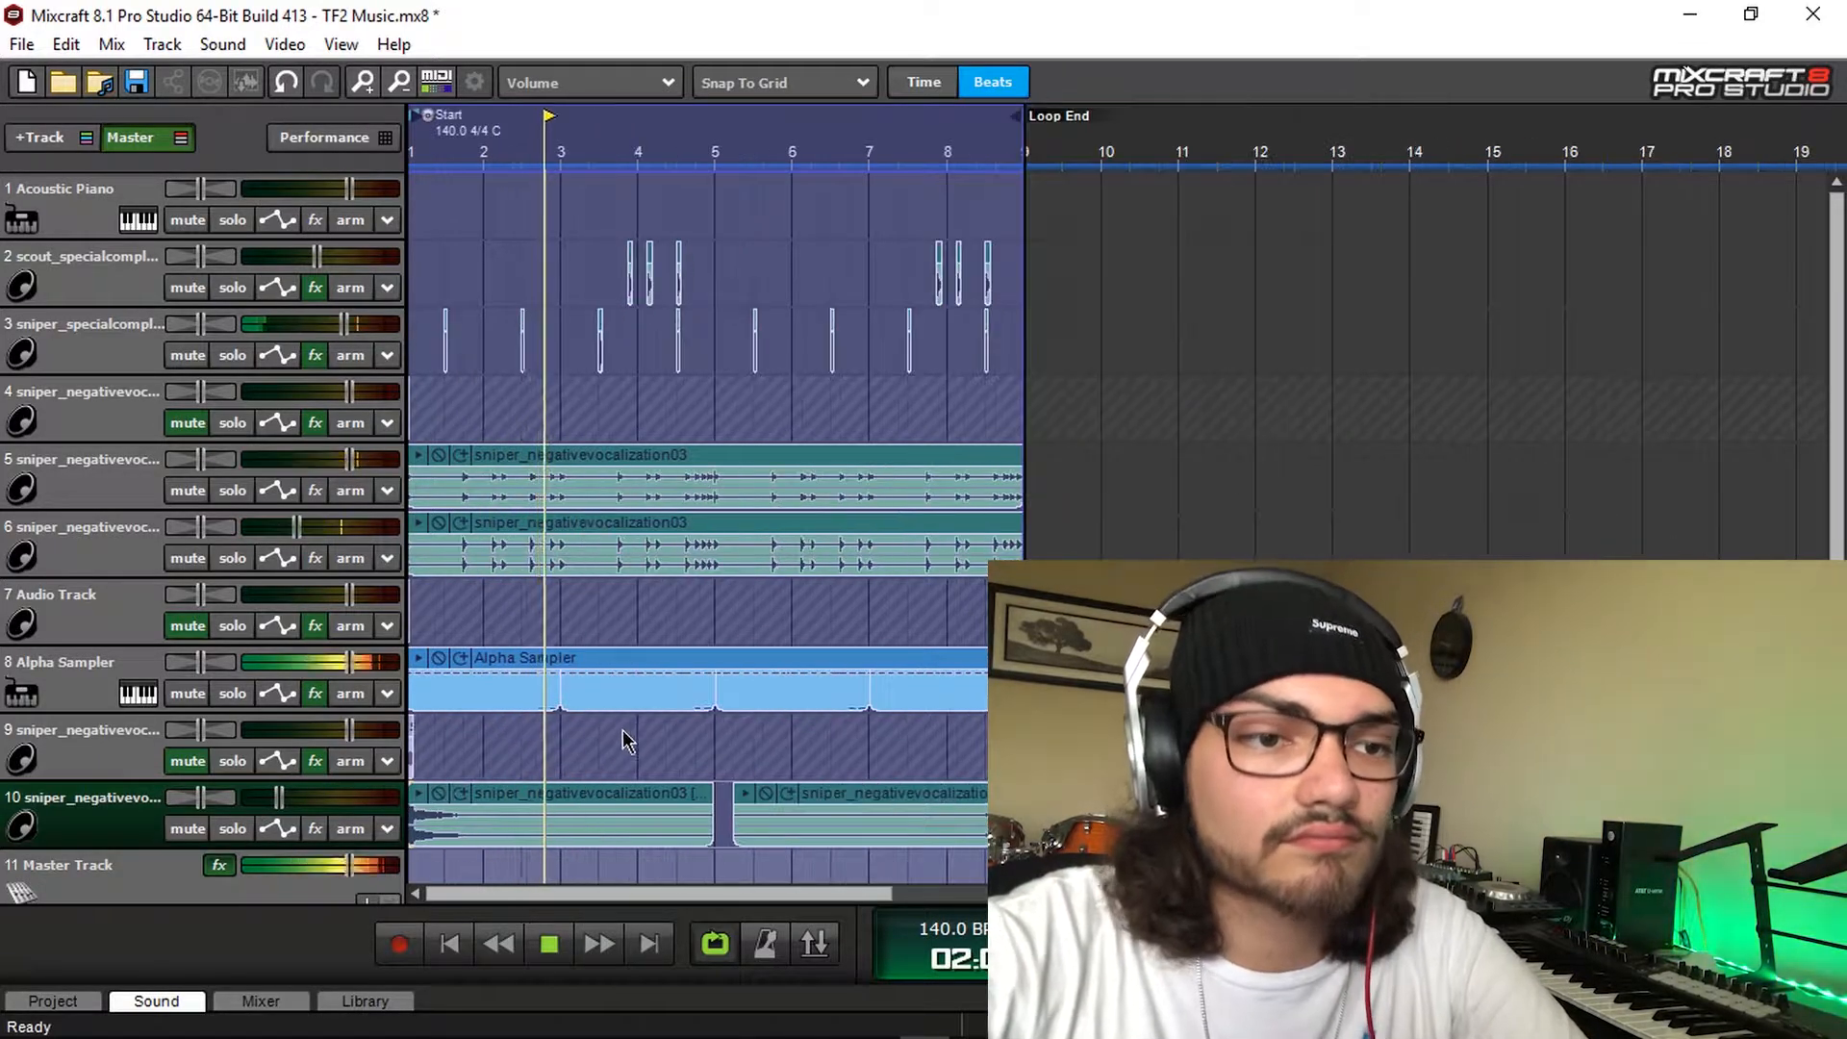
{"action": "left_click_drag", "start_coordinate": [714, 818], "coordinate": [686, 818]}
{"action": "left_click", "coordinate": [944, 814]}
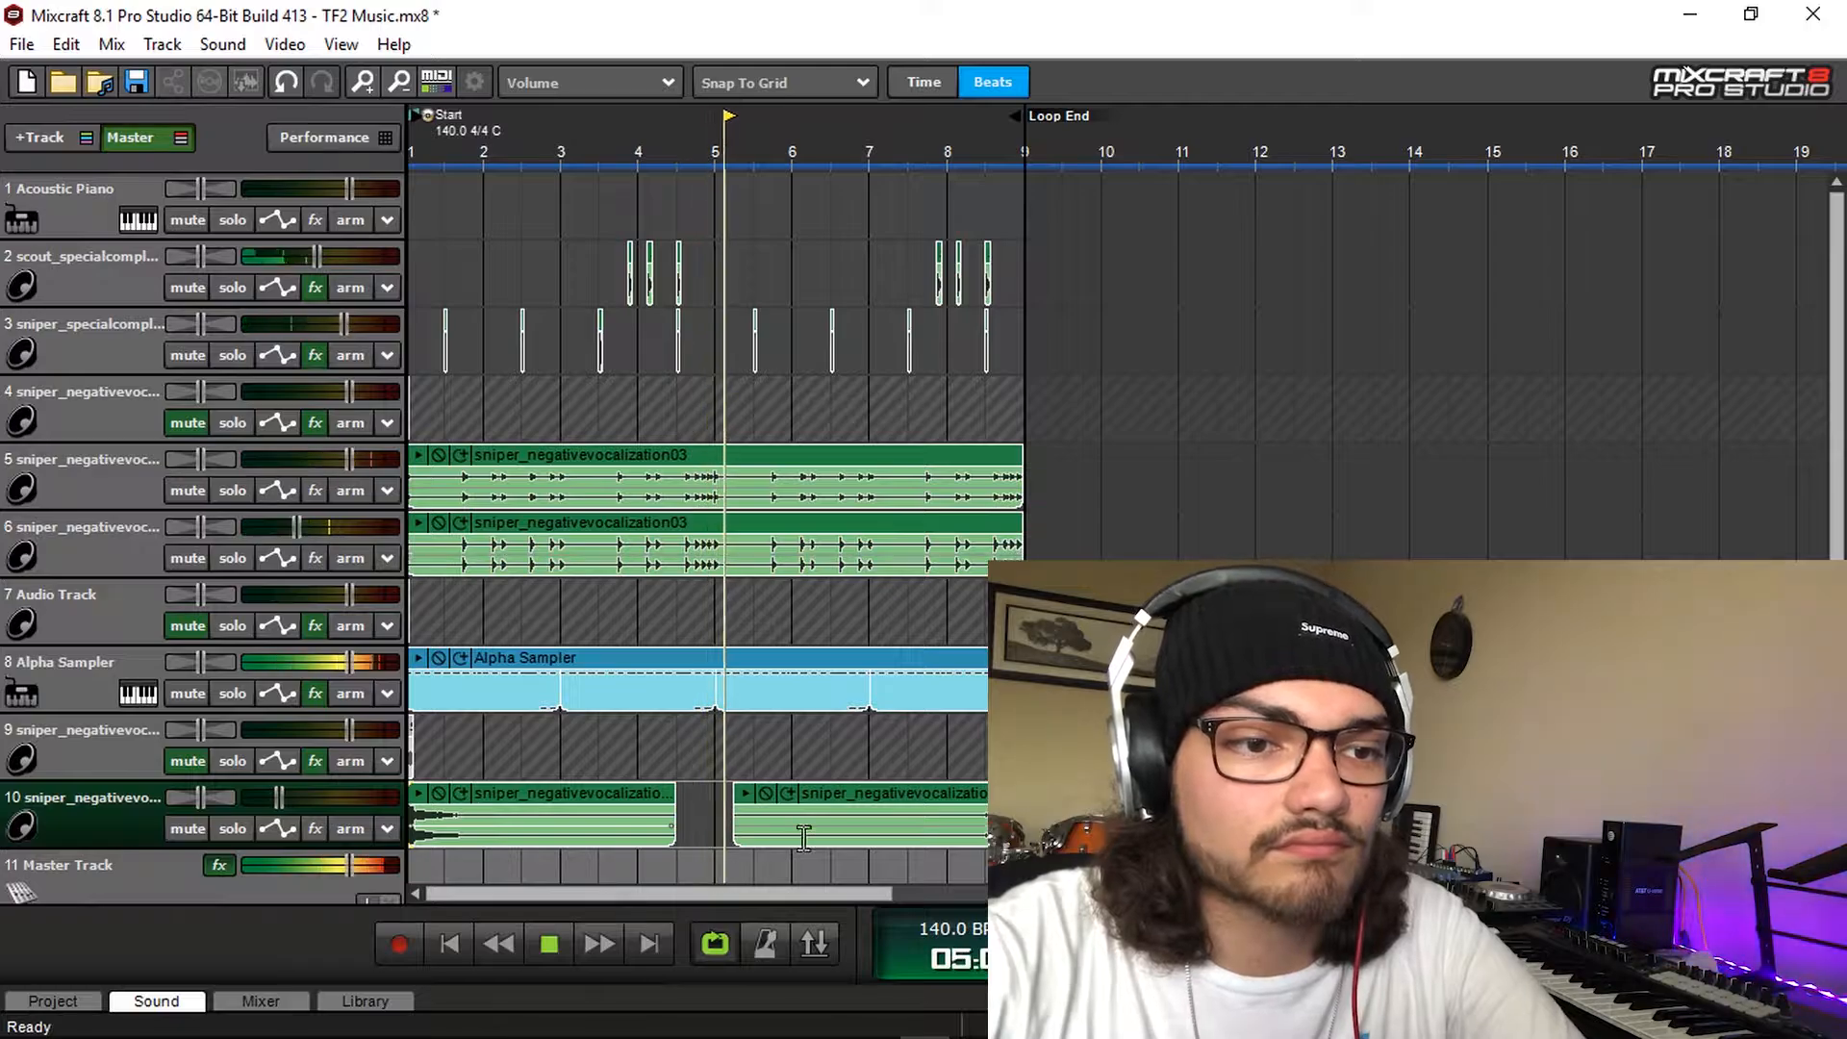
{"action": "left_click_drag", "start_coordinate": [625, 797], "coordinate": [843, 800]}
{"action": "key", "text": "ctrl+z"}
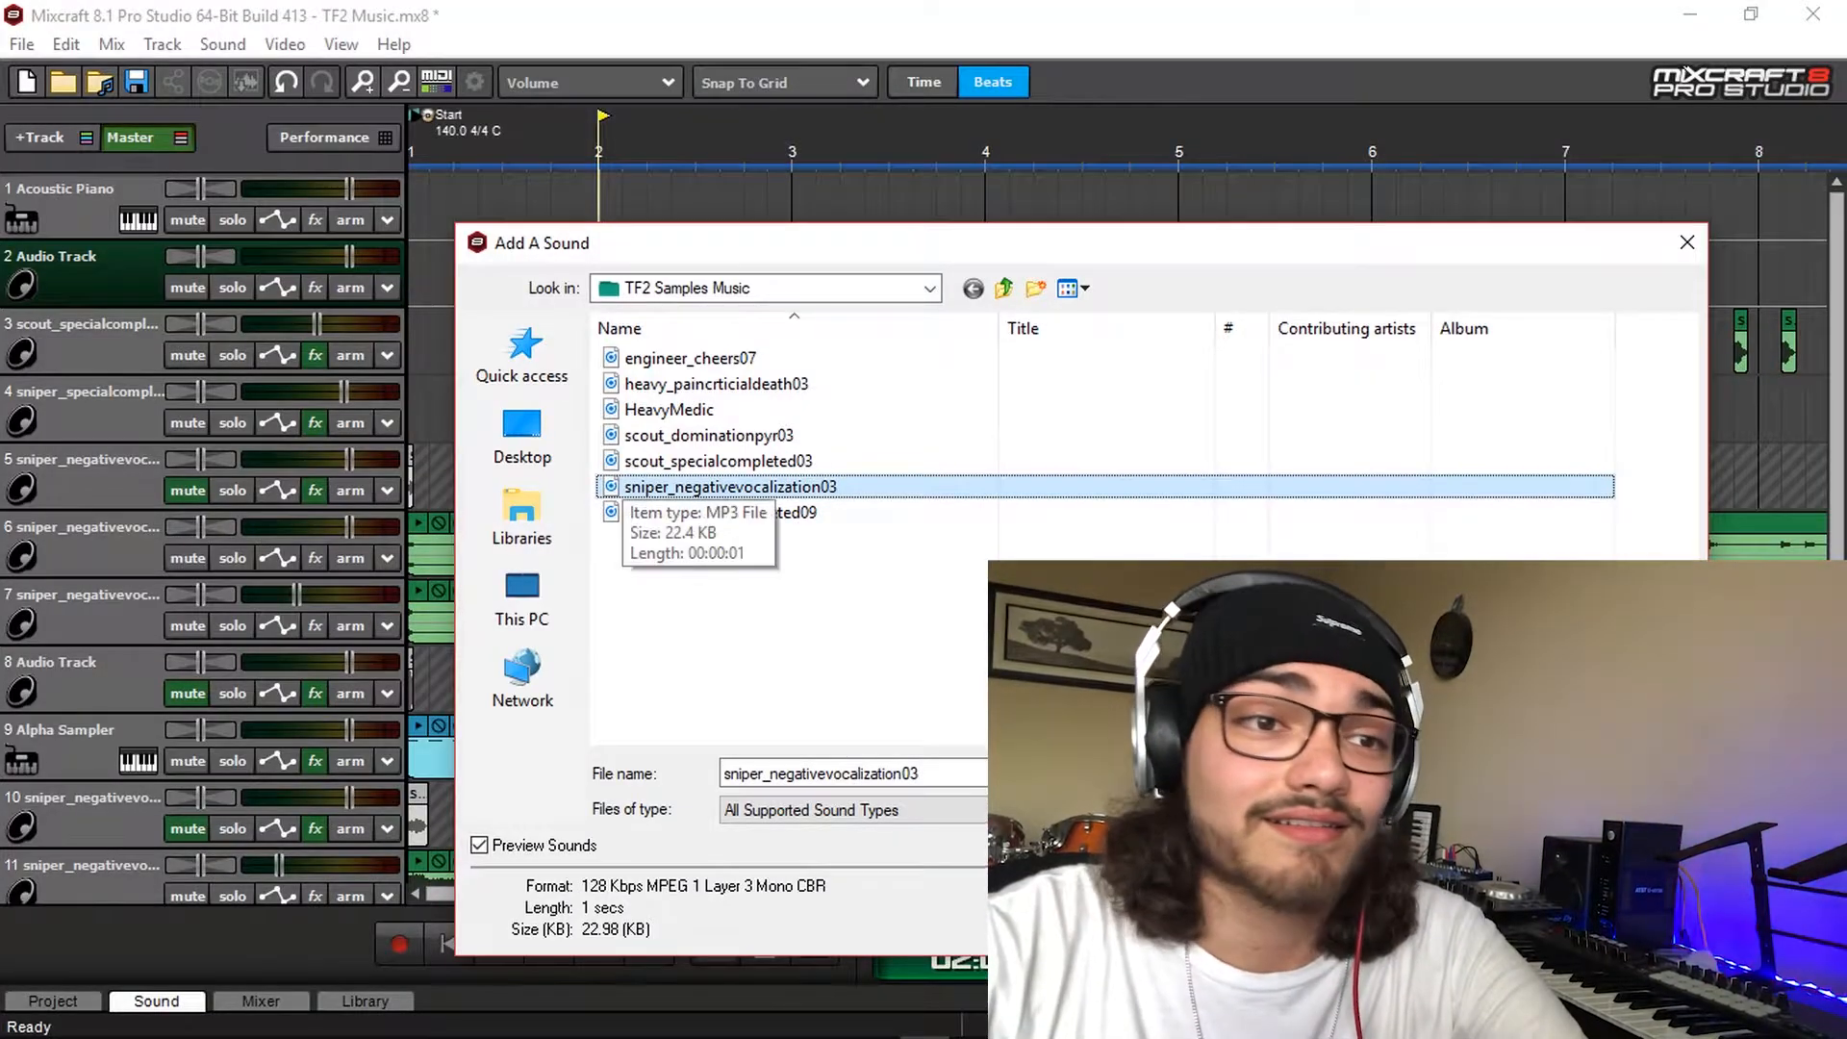
Insert sniper_negativevocalization03 on the new audio track 2 and trim it to a tiny fragment near beat 2.3.2
{"action": "key", "text": "Return"}
{"action": "scroll", "coordinate": [693, 295], "scroll_direction": "up", "scroll_amount": 1}
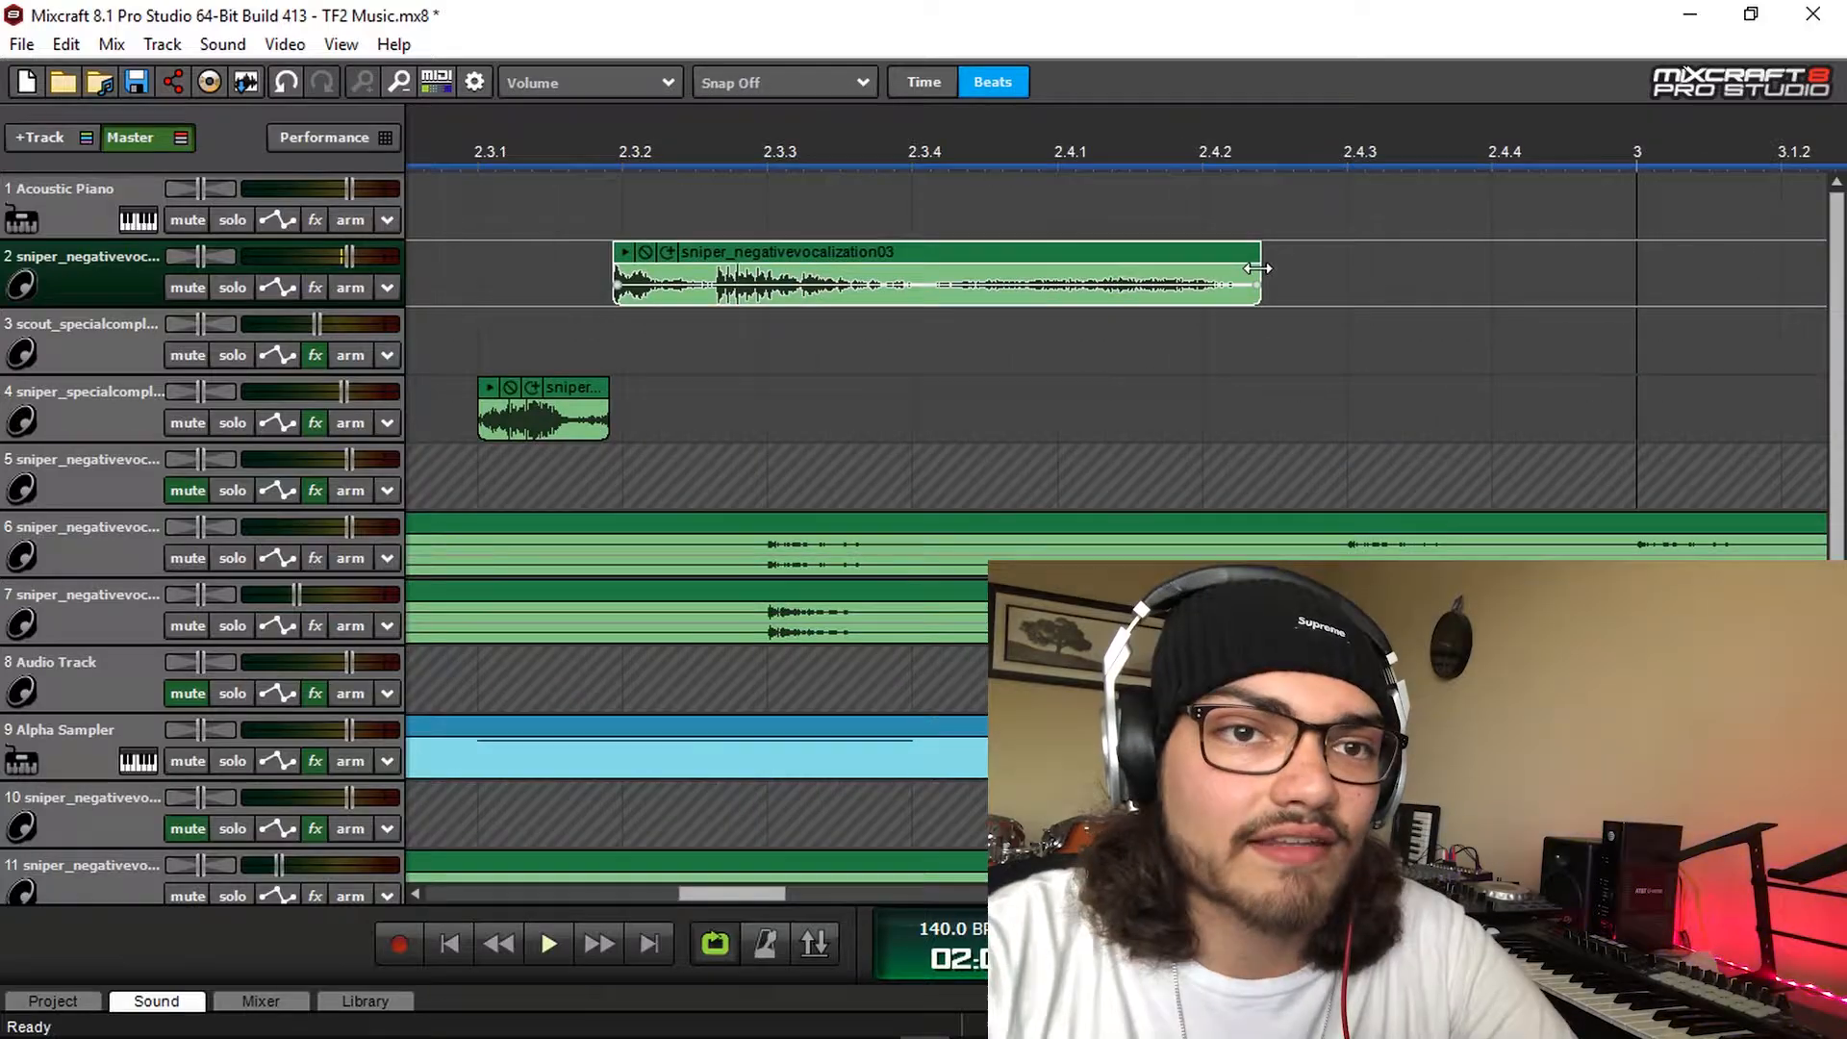
{"action": "left_click_drag", "start_coordinate": [1264, 272], "coordinate": [695, 308]}
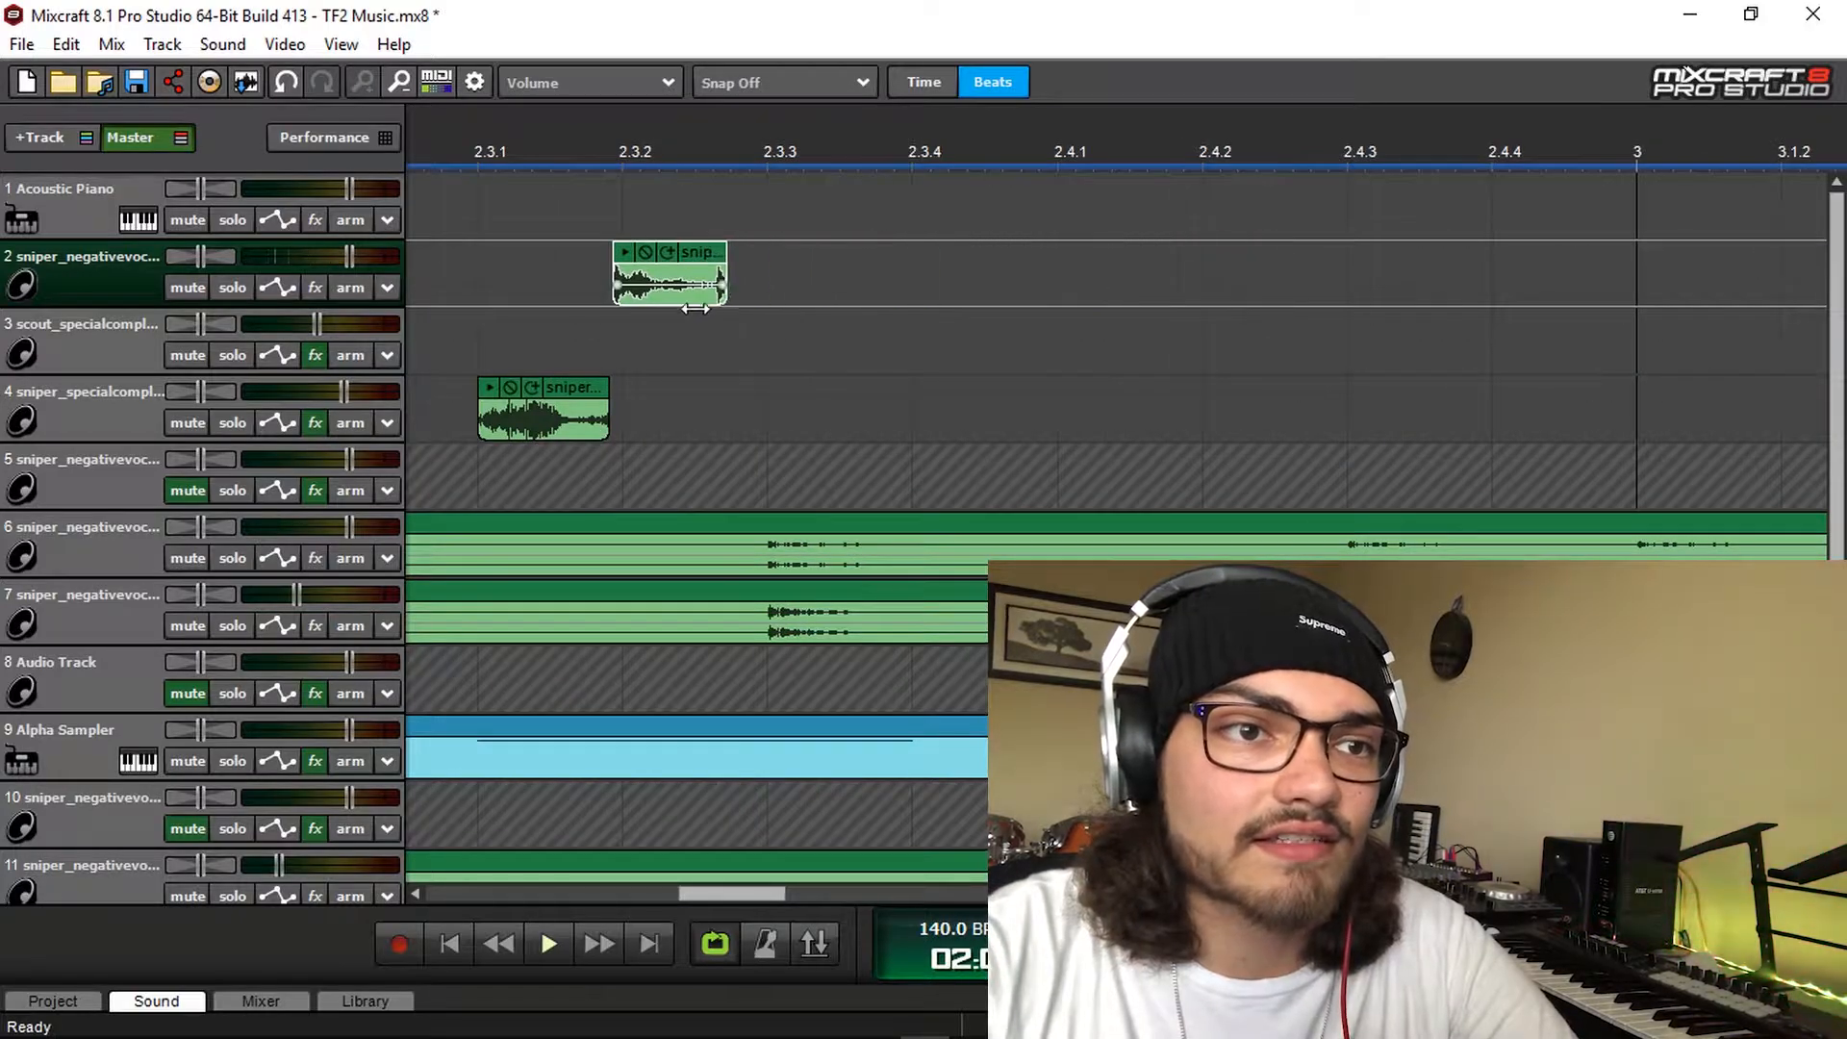
{"action": "left_click", "coordinate": [625, 250]}
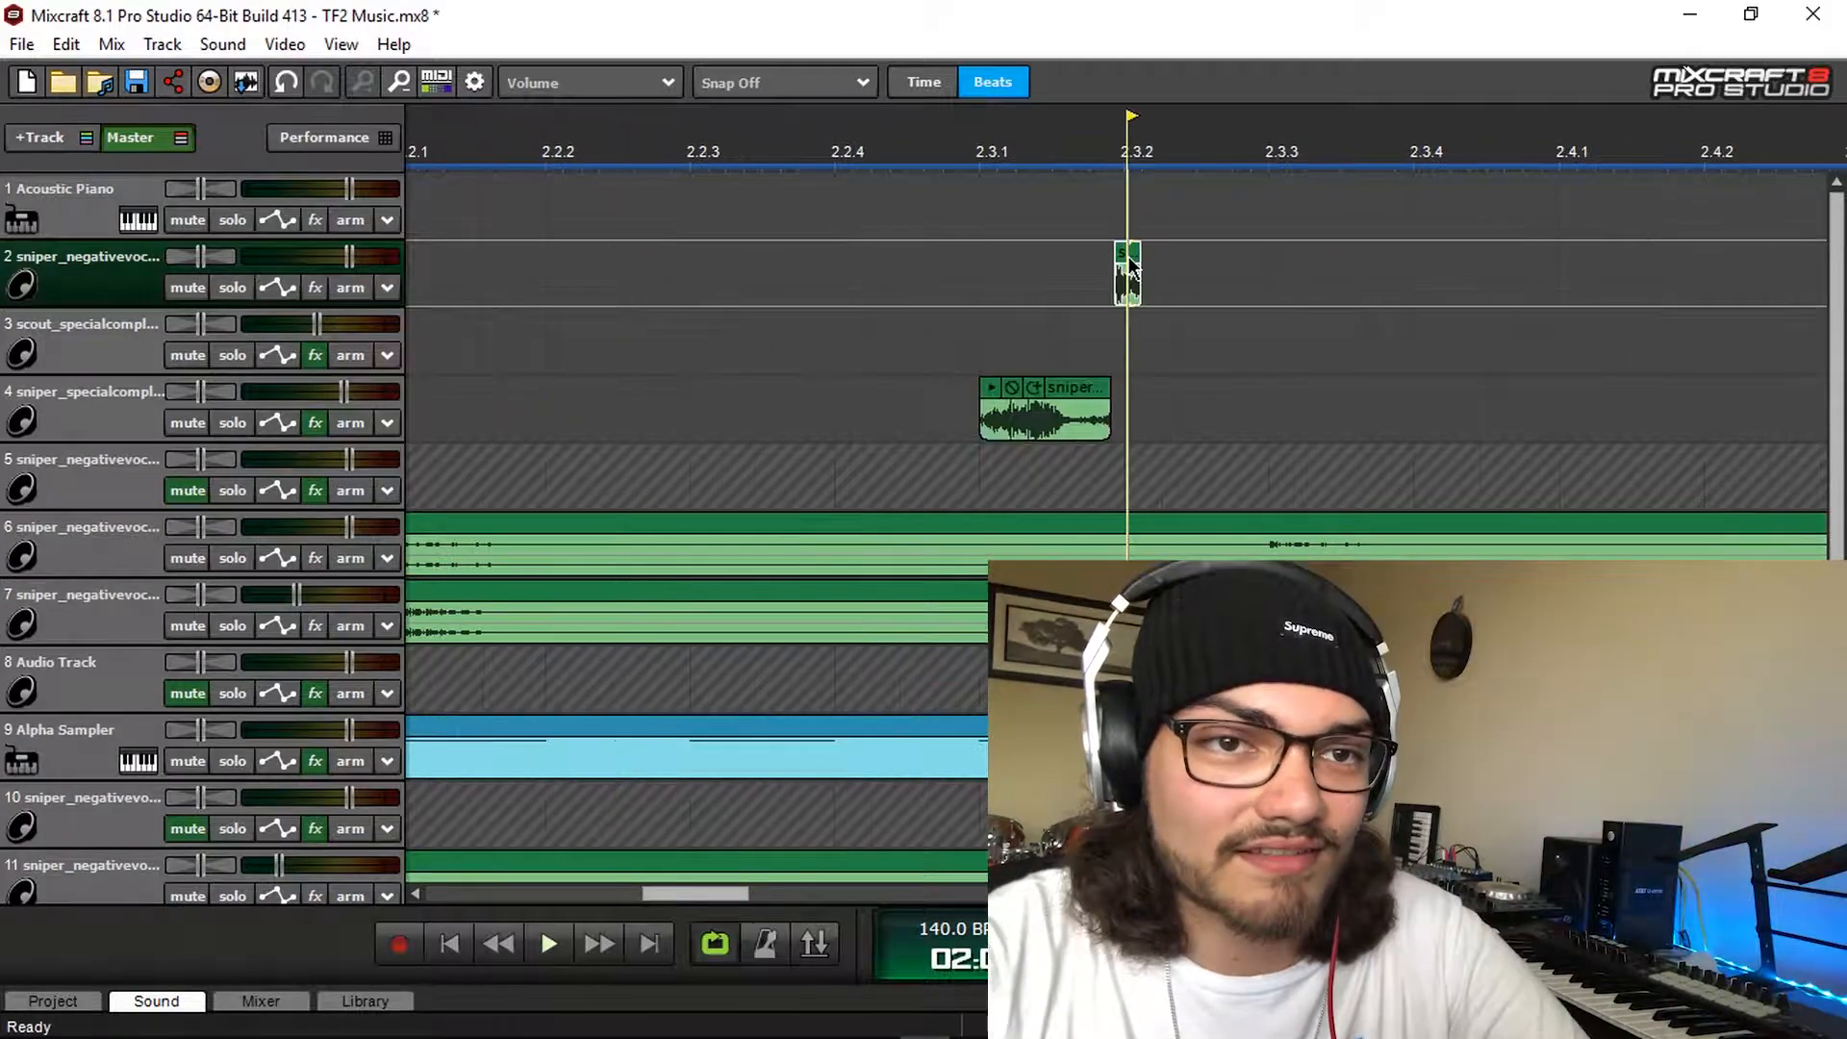
Paste the tiny sniper fragment repeatedly, back to back, on track 2 from the start of the song to just past beat 1.2.4
{"action": "left_click_drag", "start_coordinate": [1128, 256], "coordinate": [1105, 253]}
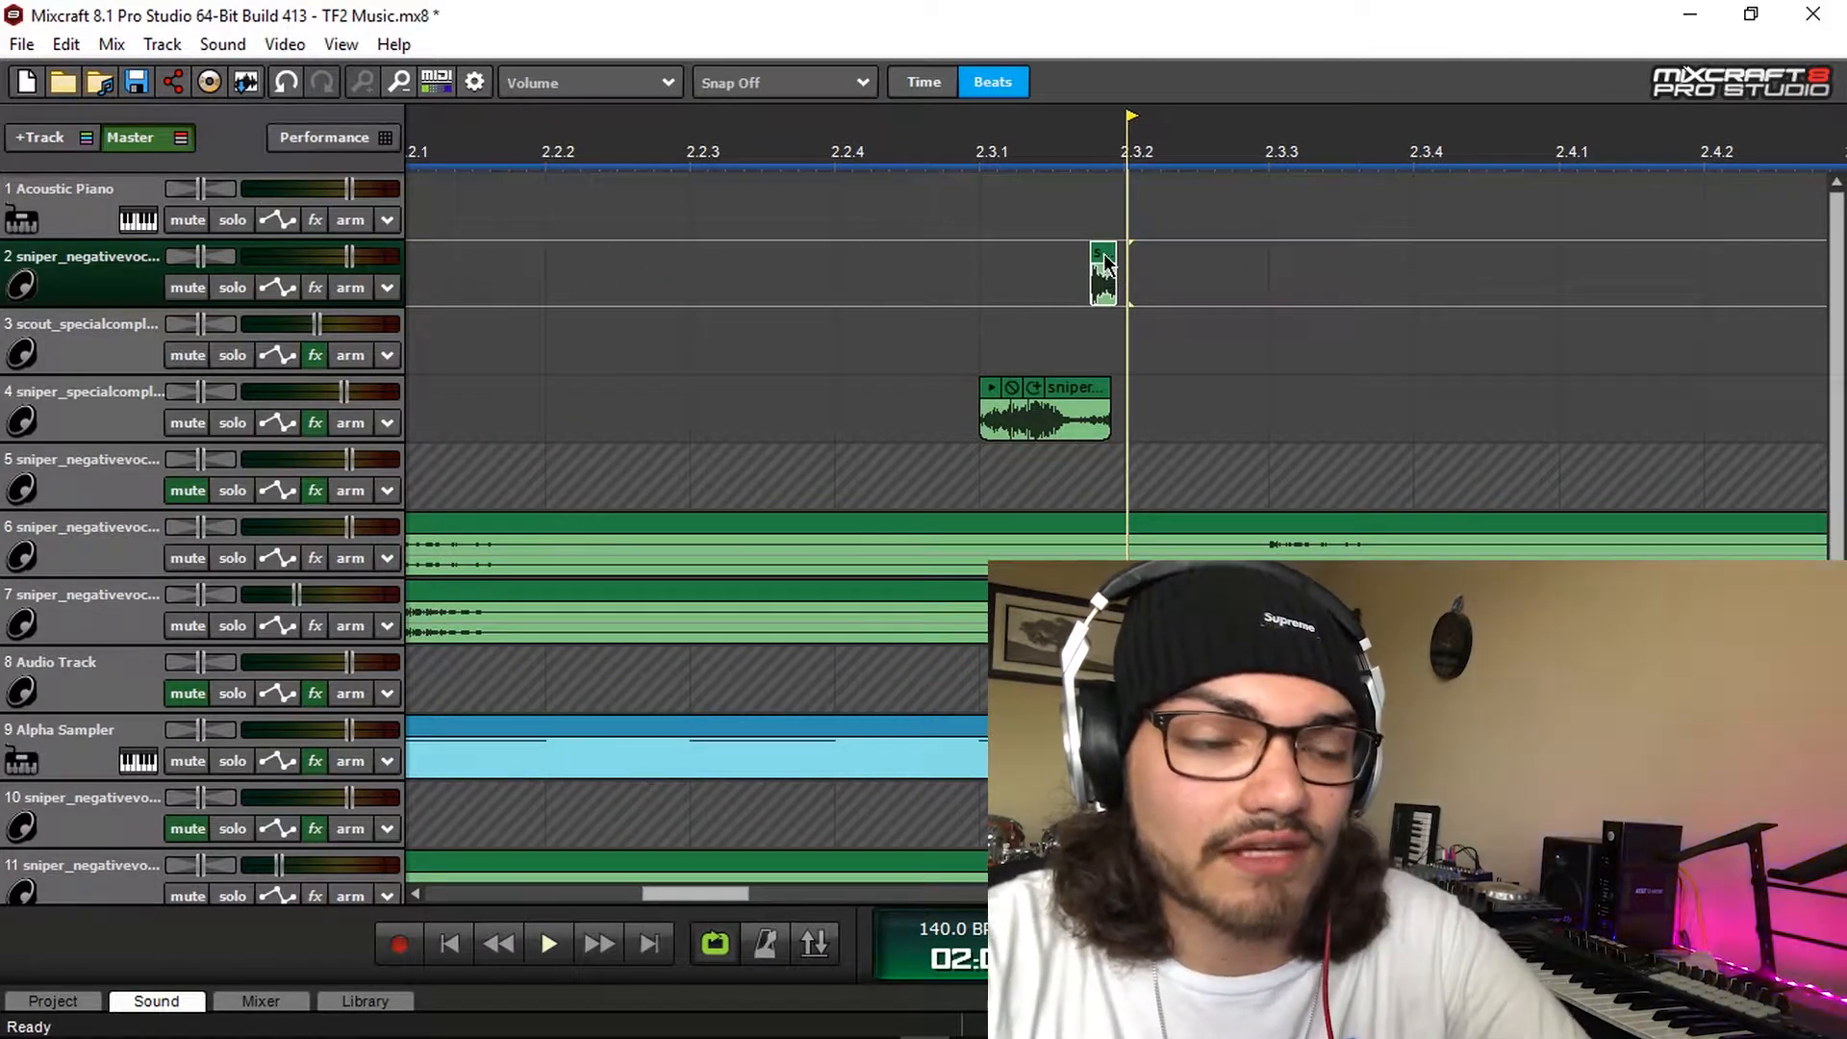
{"action": "key", "text": "Home"}
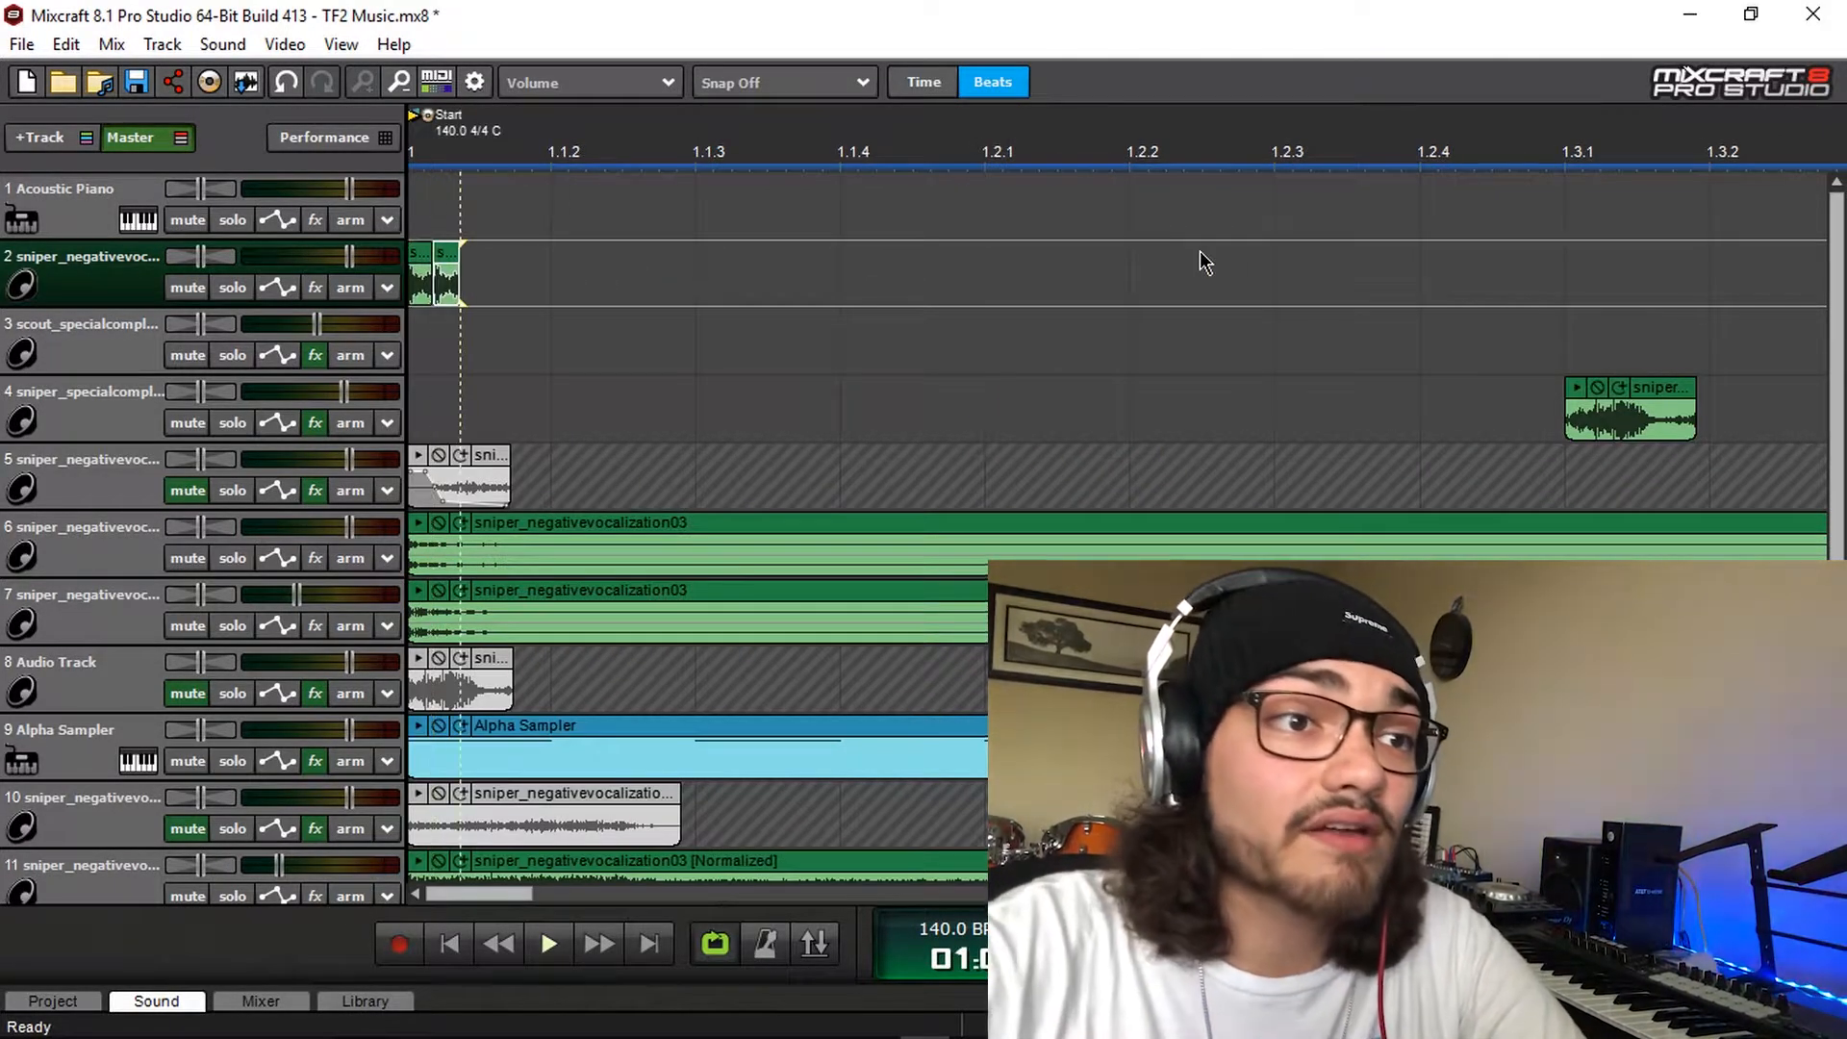
{"action": "key", "text": "ctrl+v"}
{"action": "key", "text": "ctrl+v"}
{"action": "key", "text": "ctrl+v"}
{"action": "key", "text": "ctrl+v"}
{"action": "key", "text": "ctrl+v"}
{"action": "key", "text": "ctrl+v"}
{"action": "key", "text": "ctrl+v"}
{"action": "key", "text": "ctrl+v"}
{"action": "key", "text": "ctrl+v"}
{"action": "key", "text": "ctrl+v"}
{"action": "key", "text": "ctrl+v"}
{"action": "key", "text": "ctrl+v"}
{"action": "key", "text": "ctrl+v"}
{"action": "key", "text": "ctrl+v"}
{"action": "key", "text": "ctrl+v"}
{"action": "key", "text": "ctrl+v"}
{"action": "key", "text": "ctrl+v"}
{"action": "key", "text": "ctrl+v"}
{"action": "key", "text": "ctrl+v"}
{"action": "key", "text": "ctrl+v"}
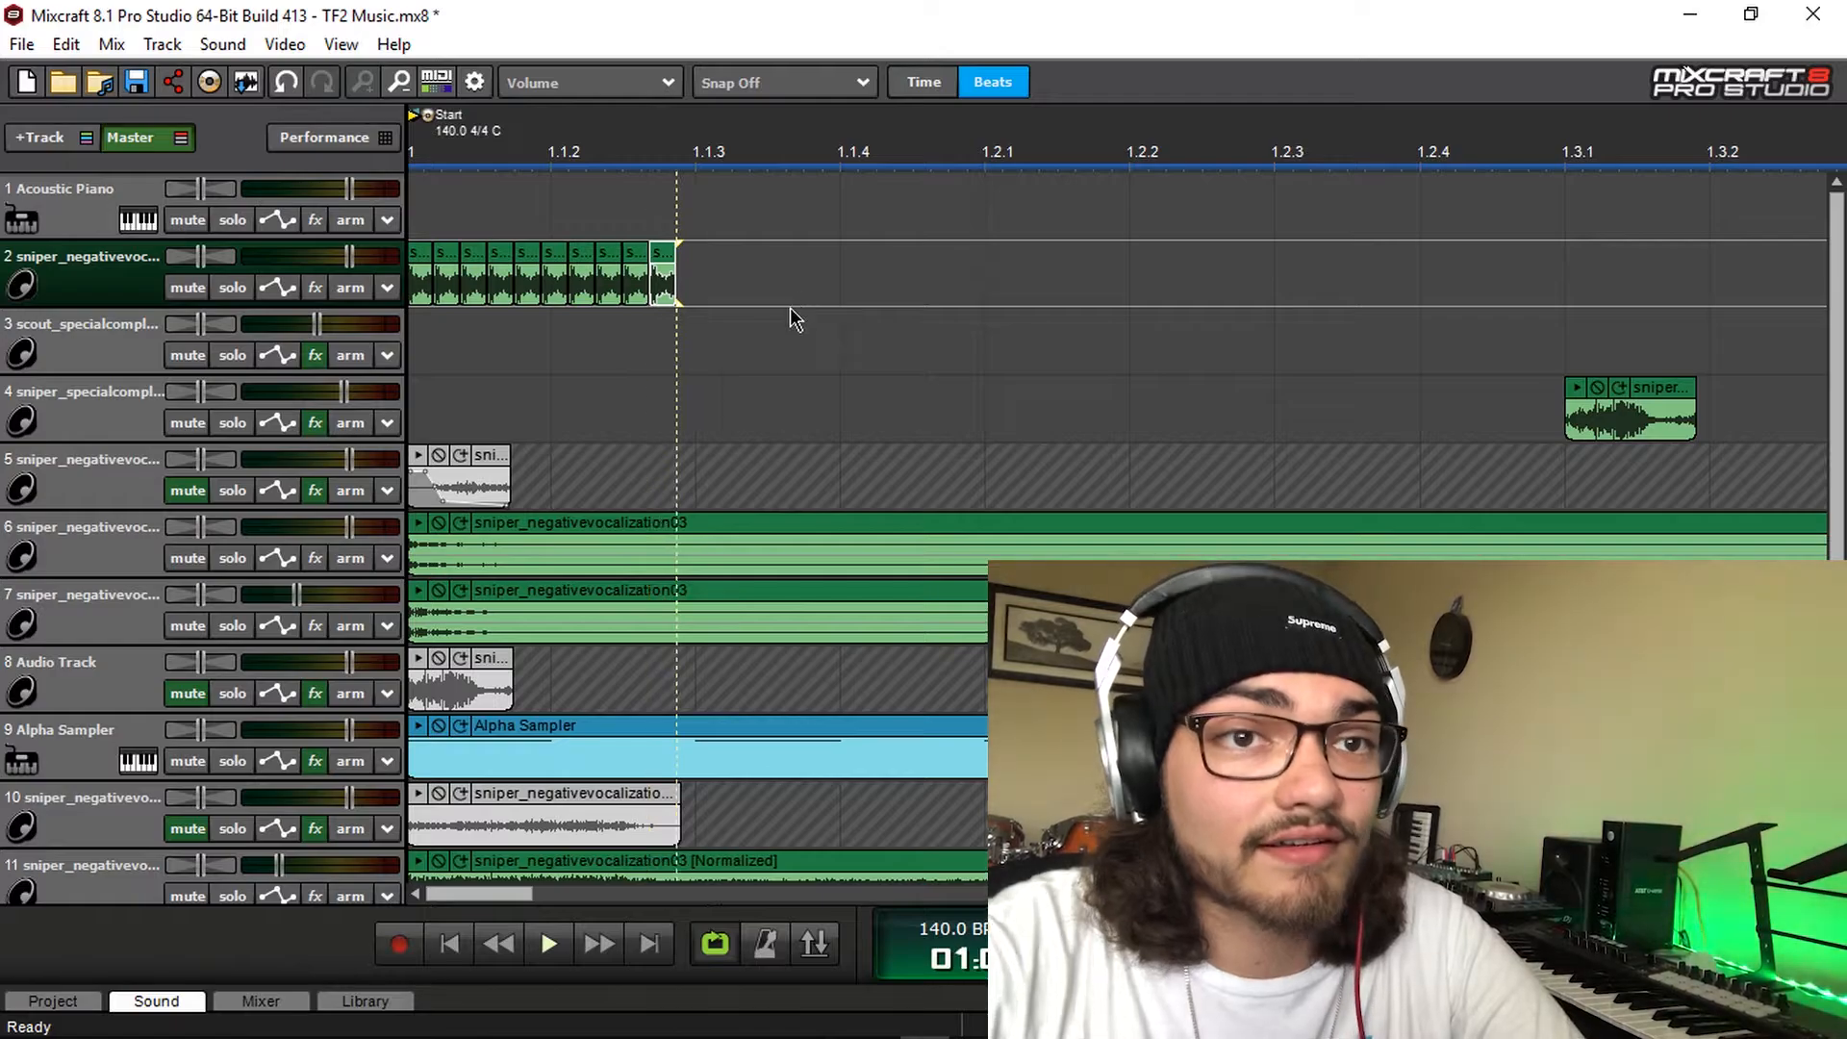
Solo track 2 to audition the repeated fragments, and mix them all into one new clip extended to beat 1.3
{"action": "left_click", "coordinate": [237, 286]}
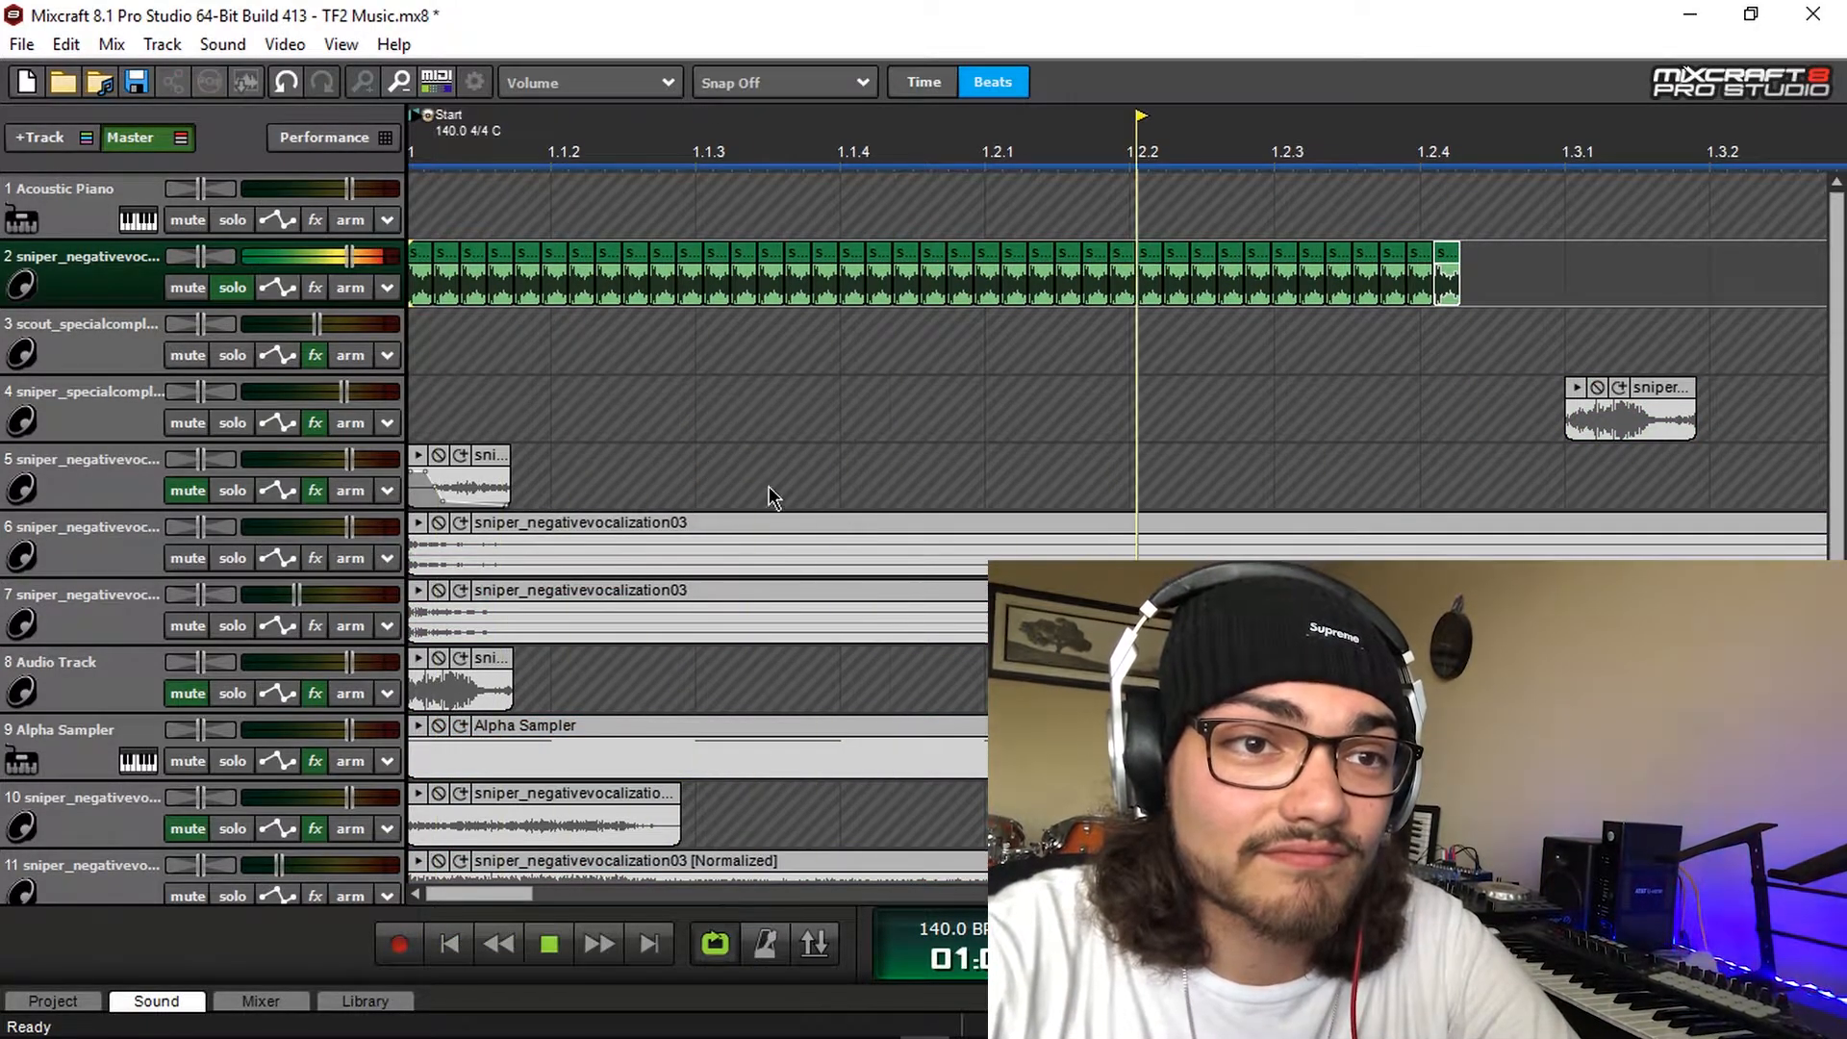
{"action": "key", "text": "space"}
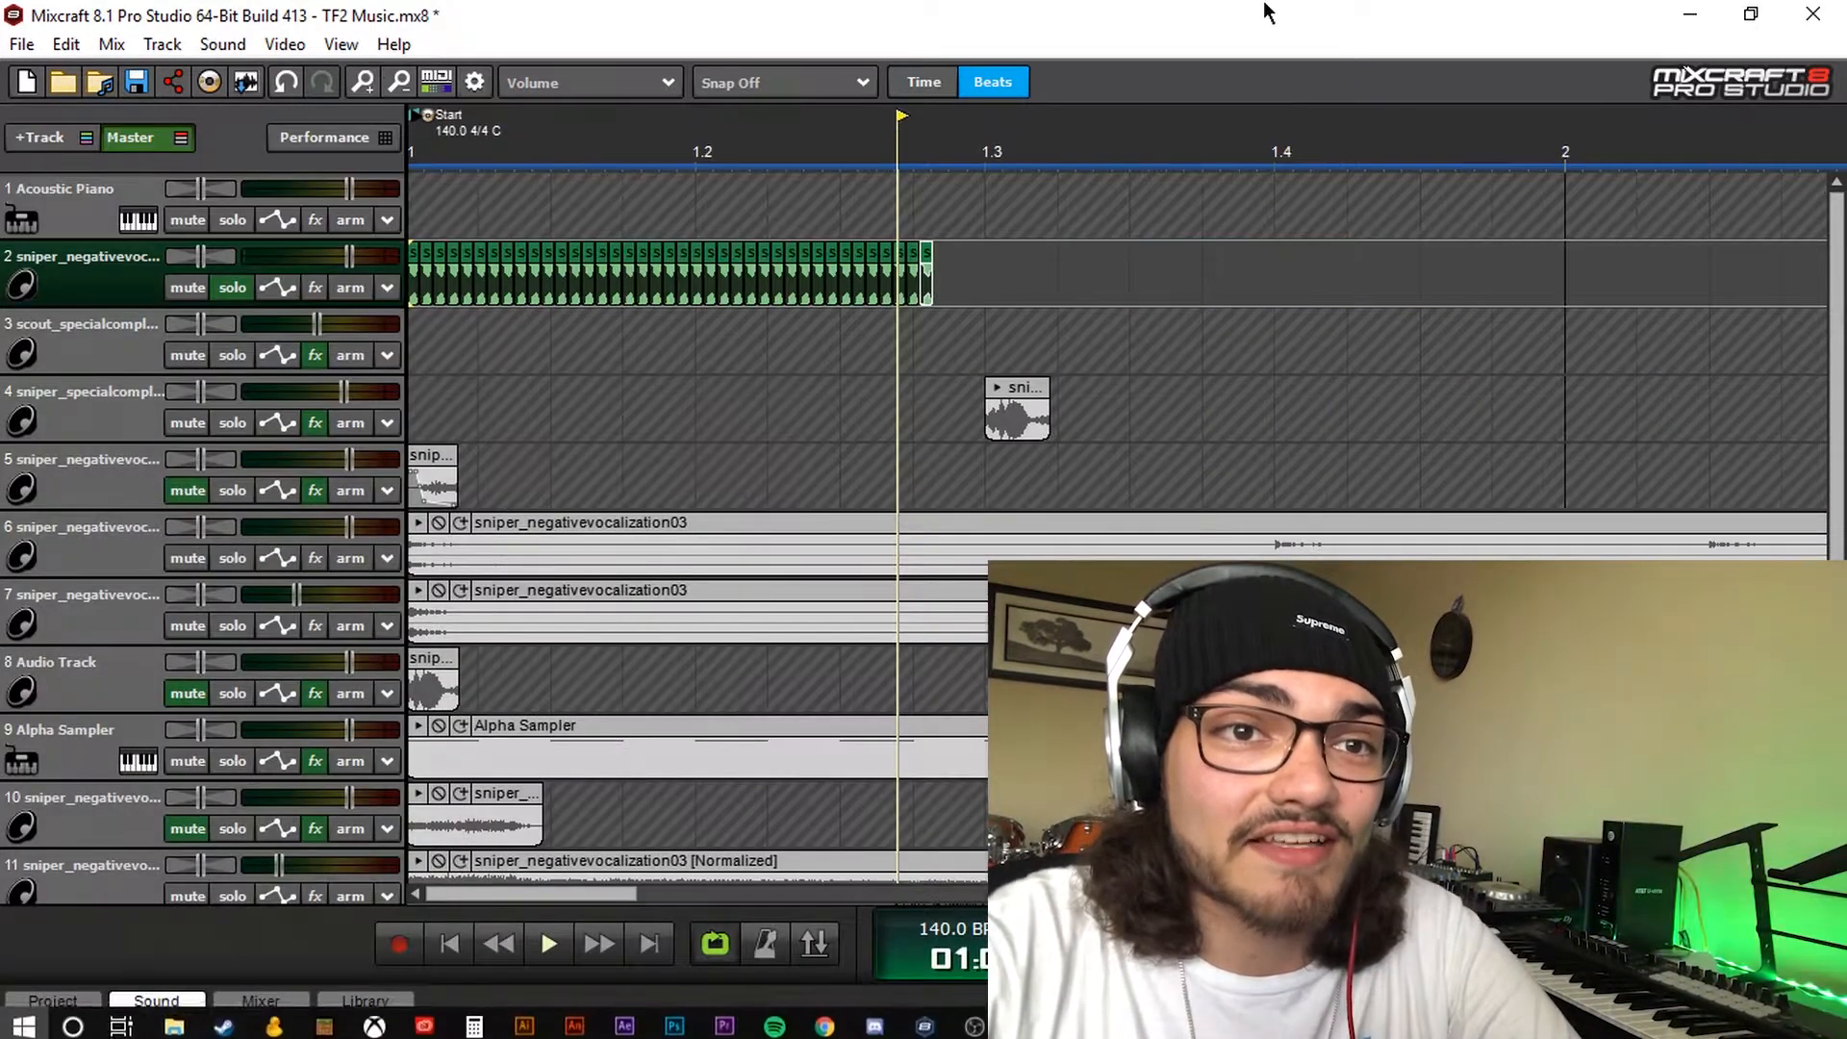
{"action": "left_click_drag", "start_coordinate": [1207, 276], "coordinate": [1077, 272]}
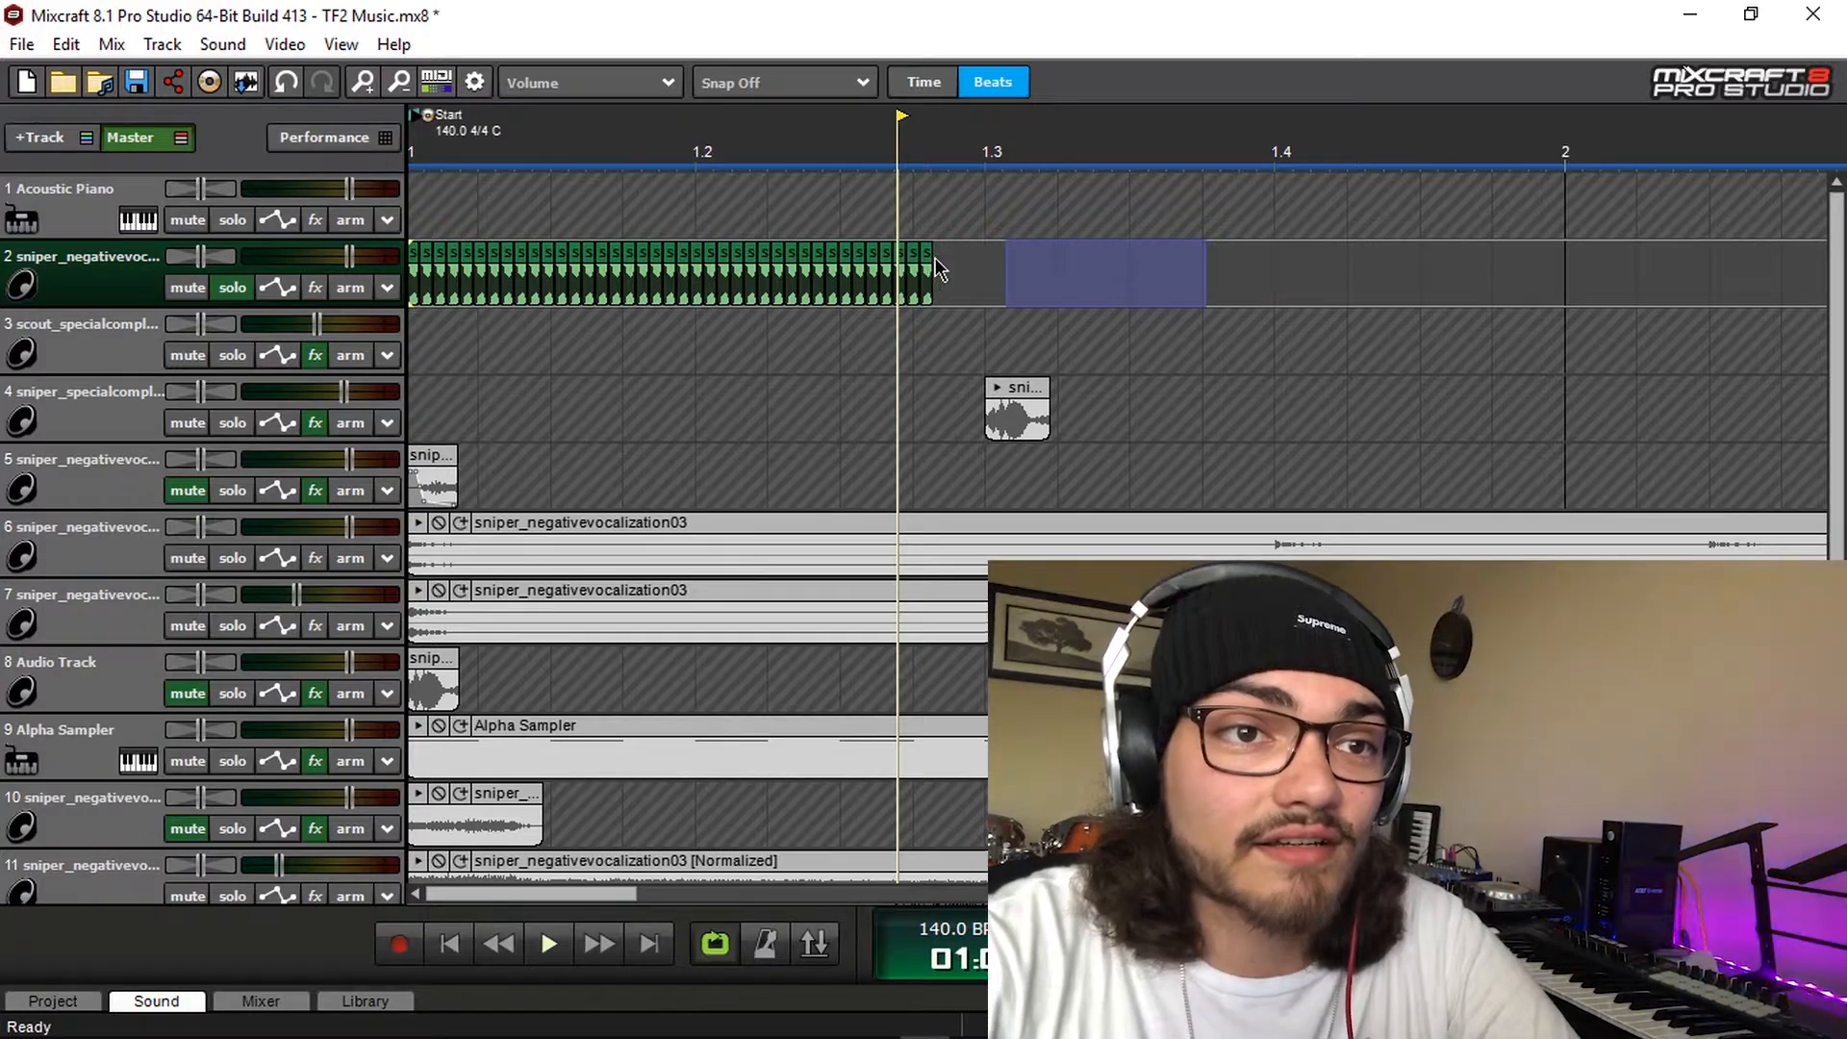
{"action": "left_click_drag", "start_coordinate": [938, 269], "coordinate": [227, 242]}
{"action": "key", "text": "ctrl+w"}
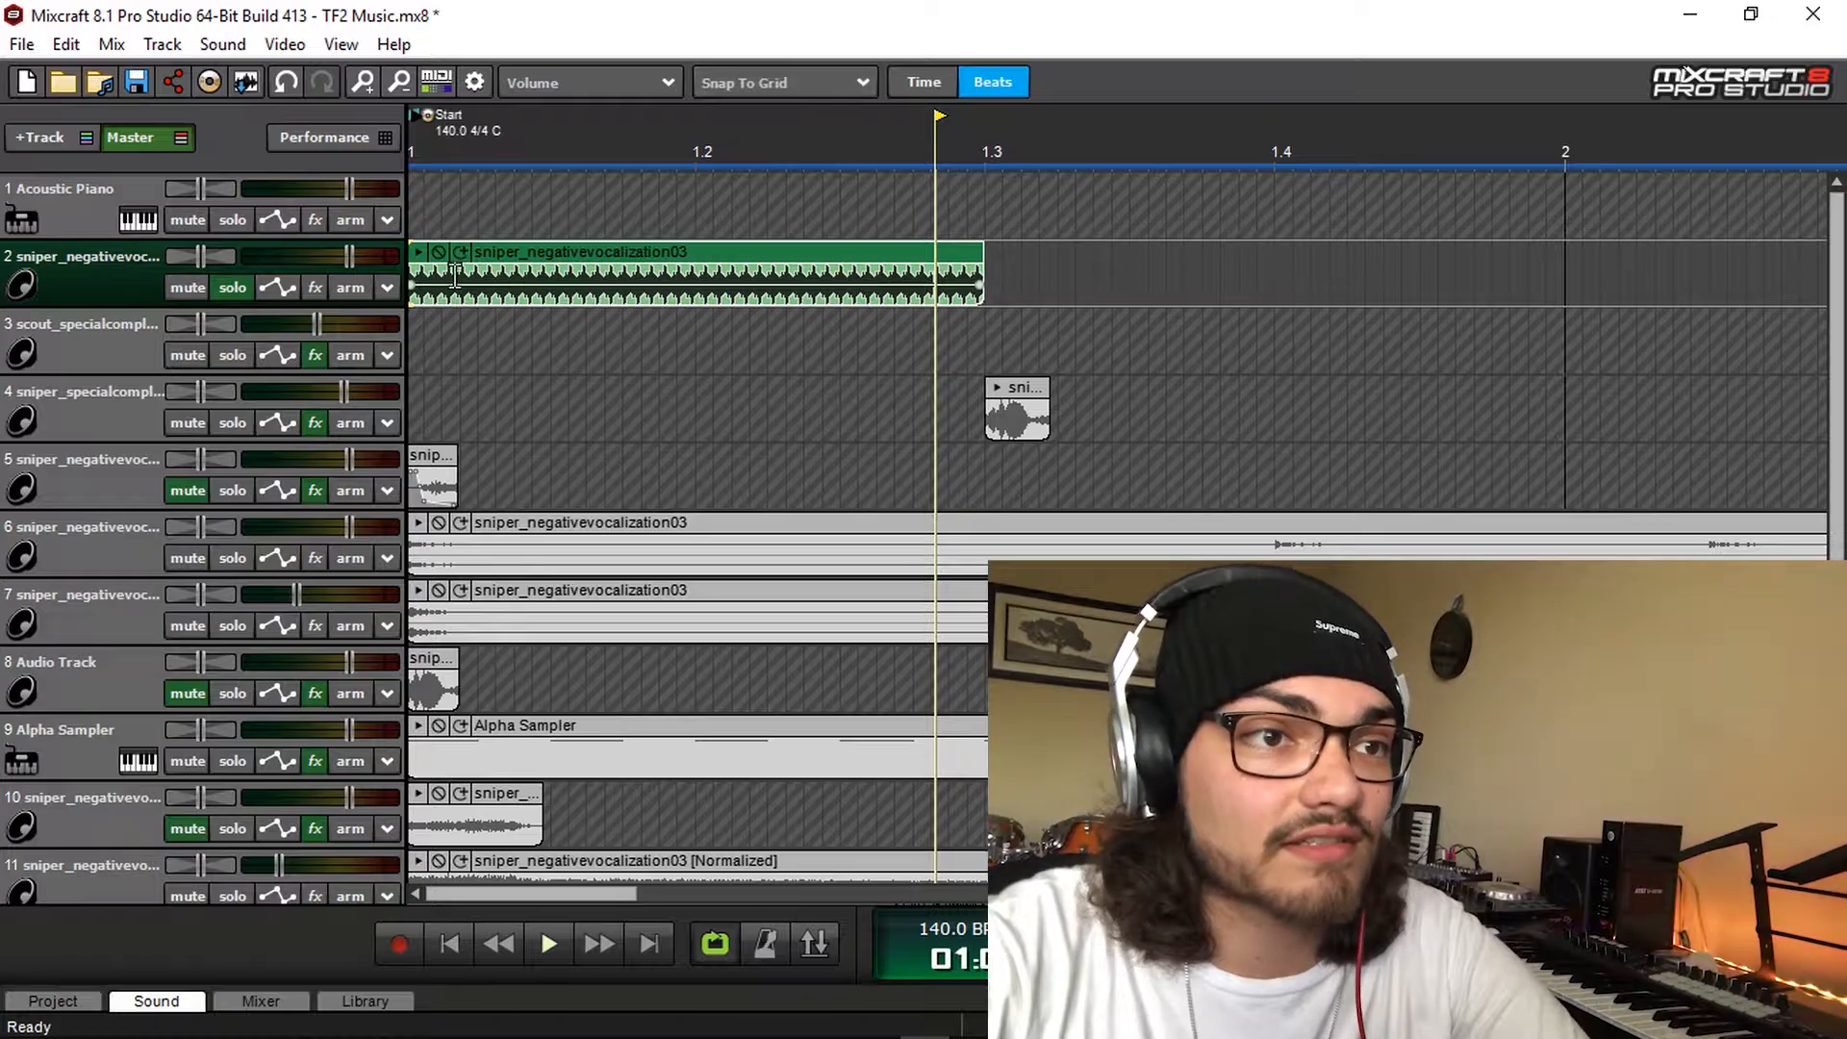
Play the merged sniper clip, and add SerumFX_x64 to track 2's effects with its editor open
{"action": "key", "text": "space"}
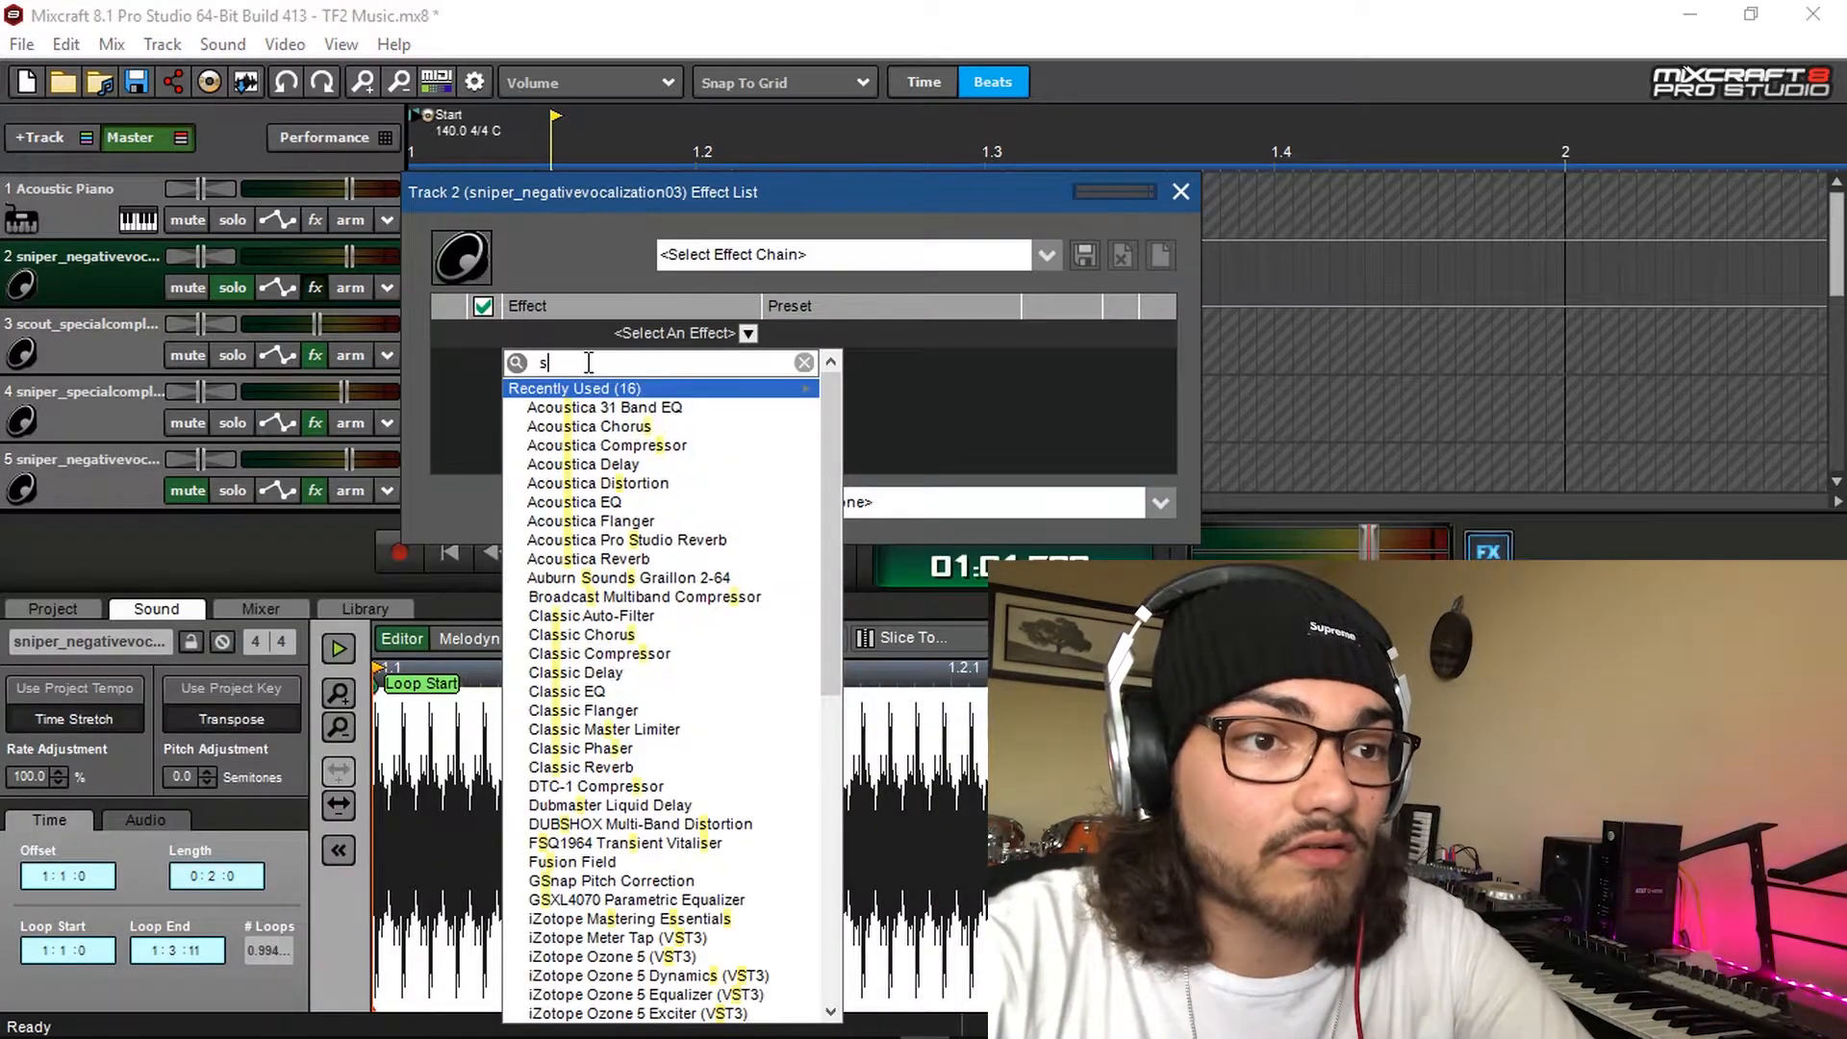
{"action": "type", "text": "ser"}
{"action": "left_click", "coordinate": [597, 466]}
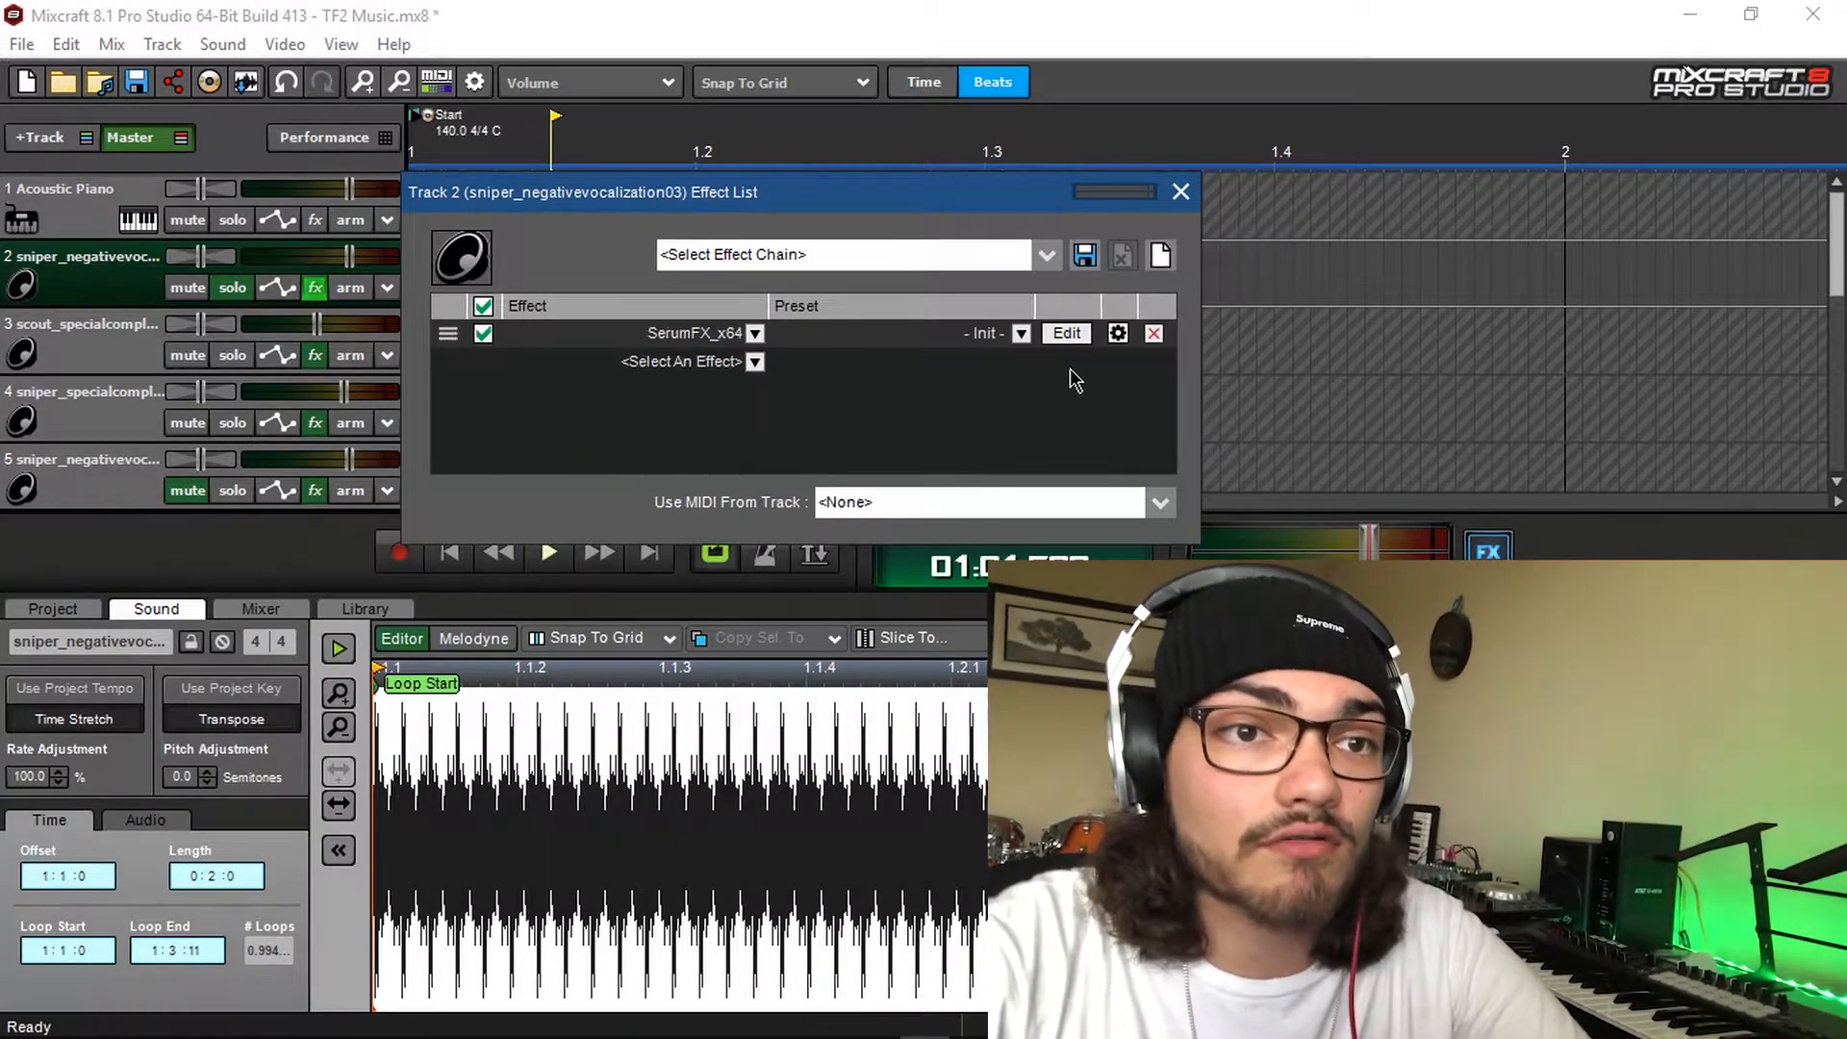
{"action": "left_click", "coordinate": [1066, 334]}
{"action": "left_click", "coordinate": [1181, 191]}
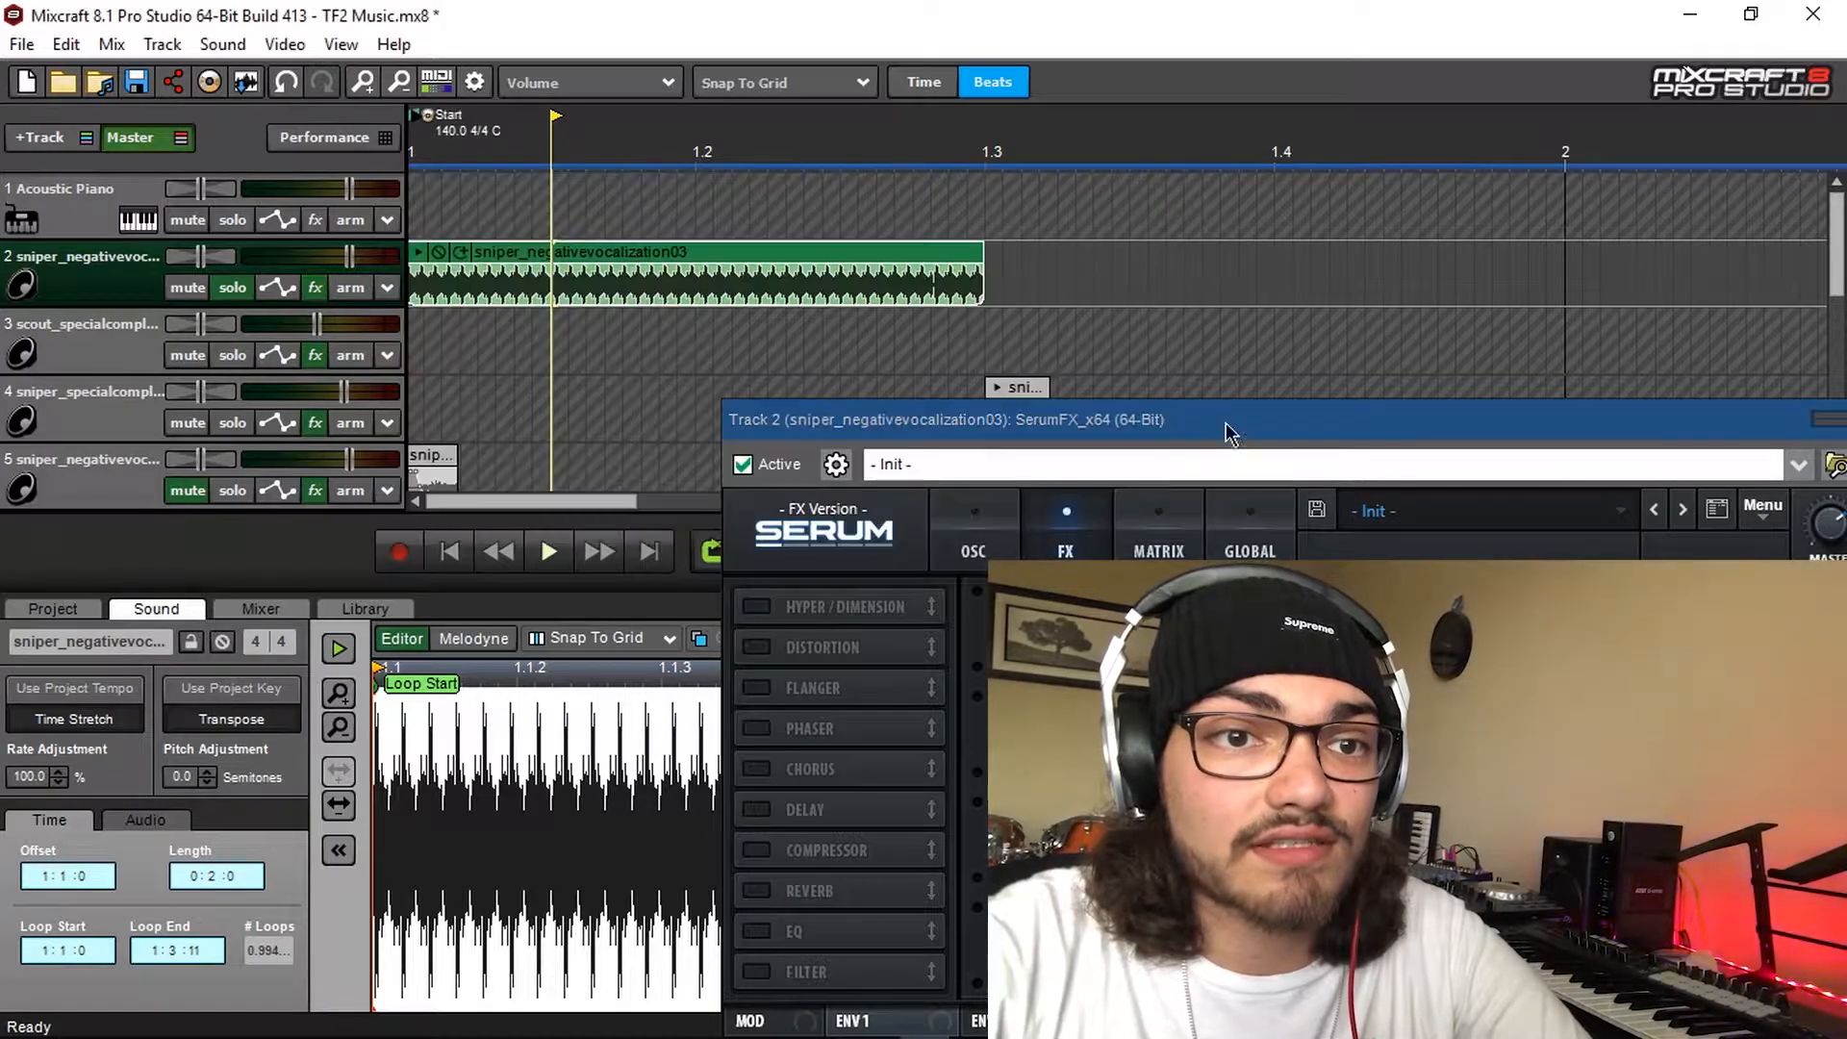
Enable Distortion in track 2's SerumFX with the HardClip type, and play the sniper clip from the song start
{"action": "left_click_drag", "start_coordinate": [1154, 425], "coordinate": [1158, 143]}
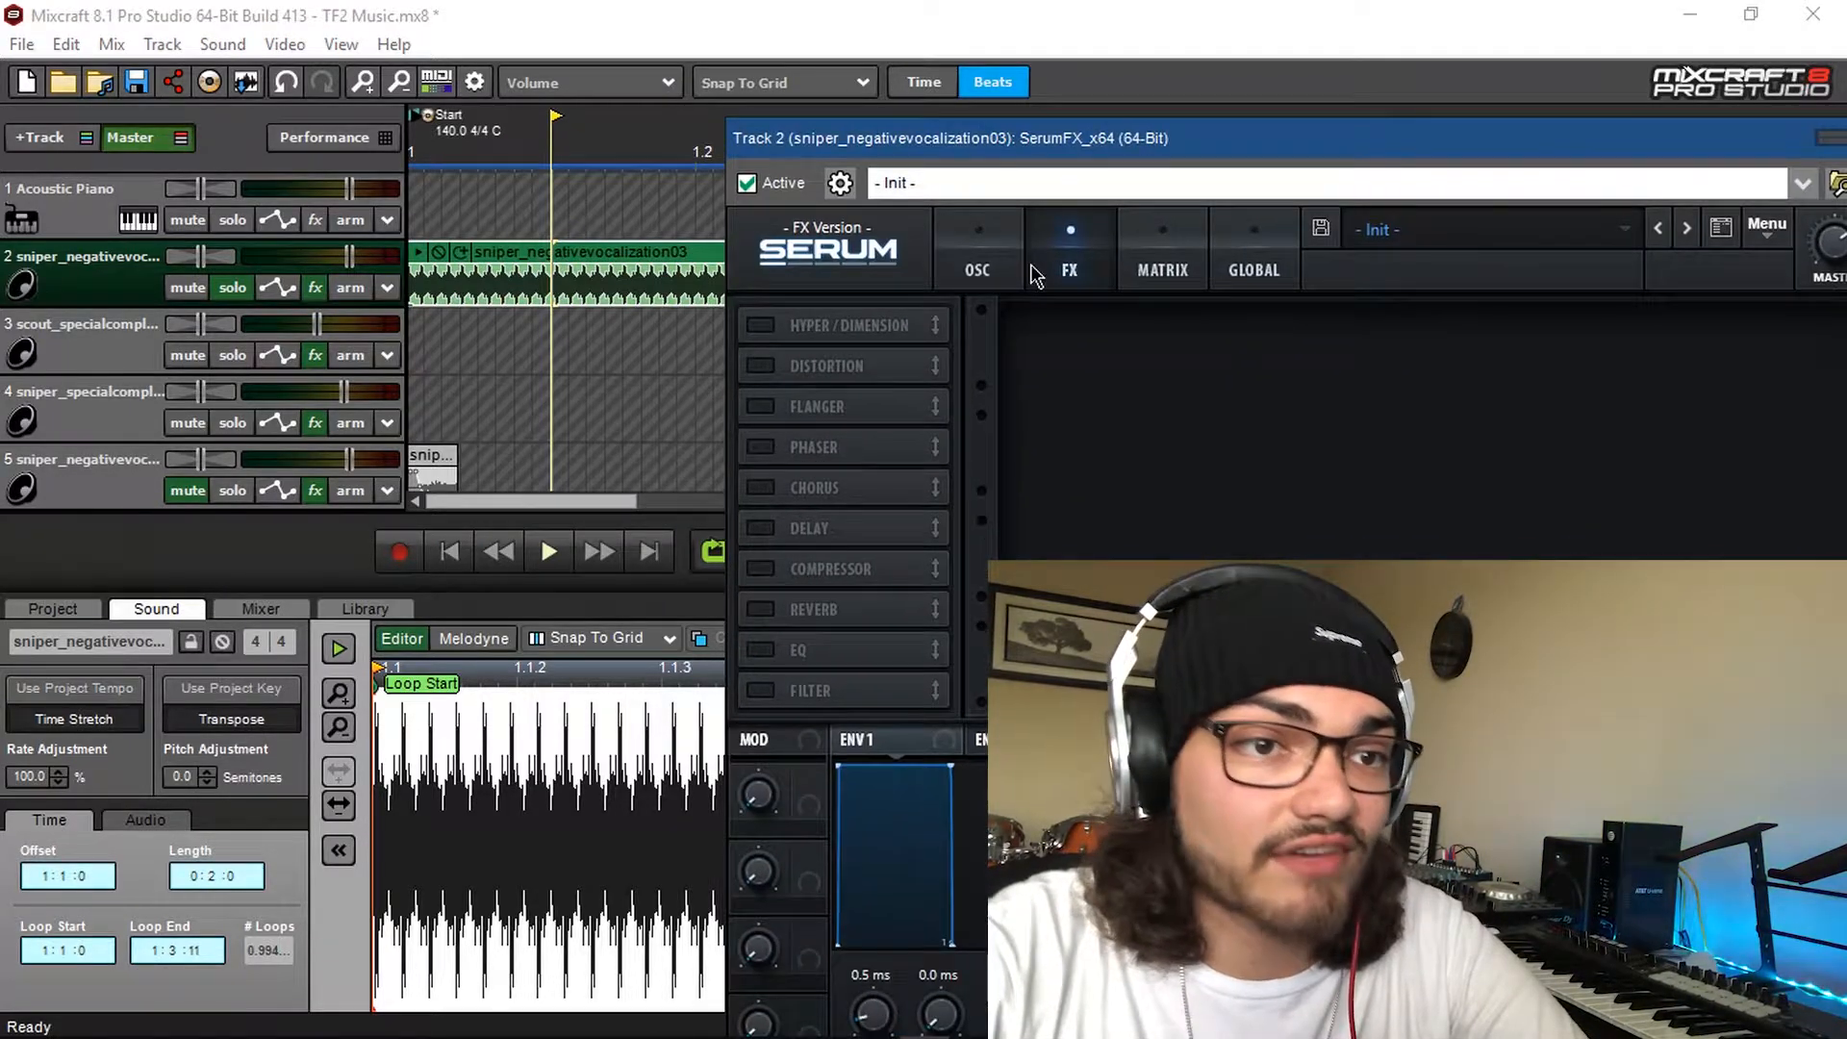
{"action": "left_click", "coordinate": [449, 554]}
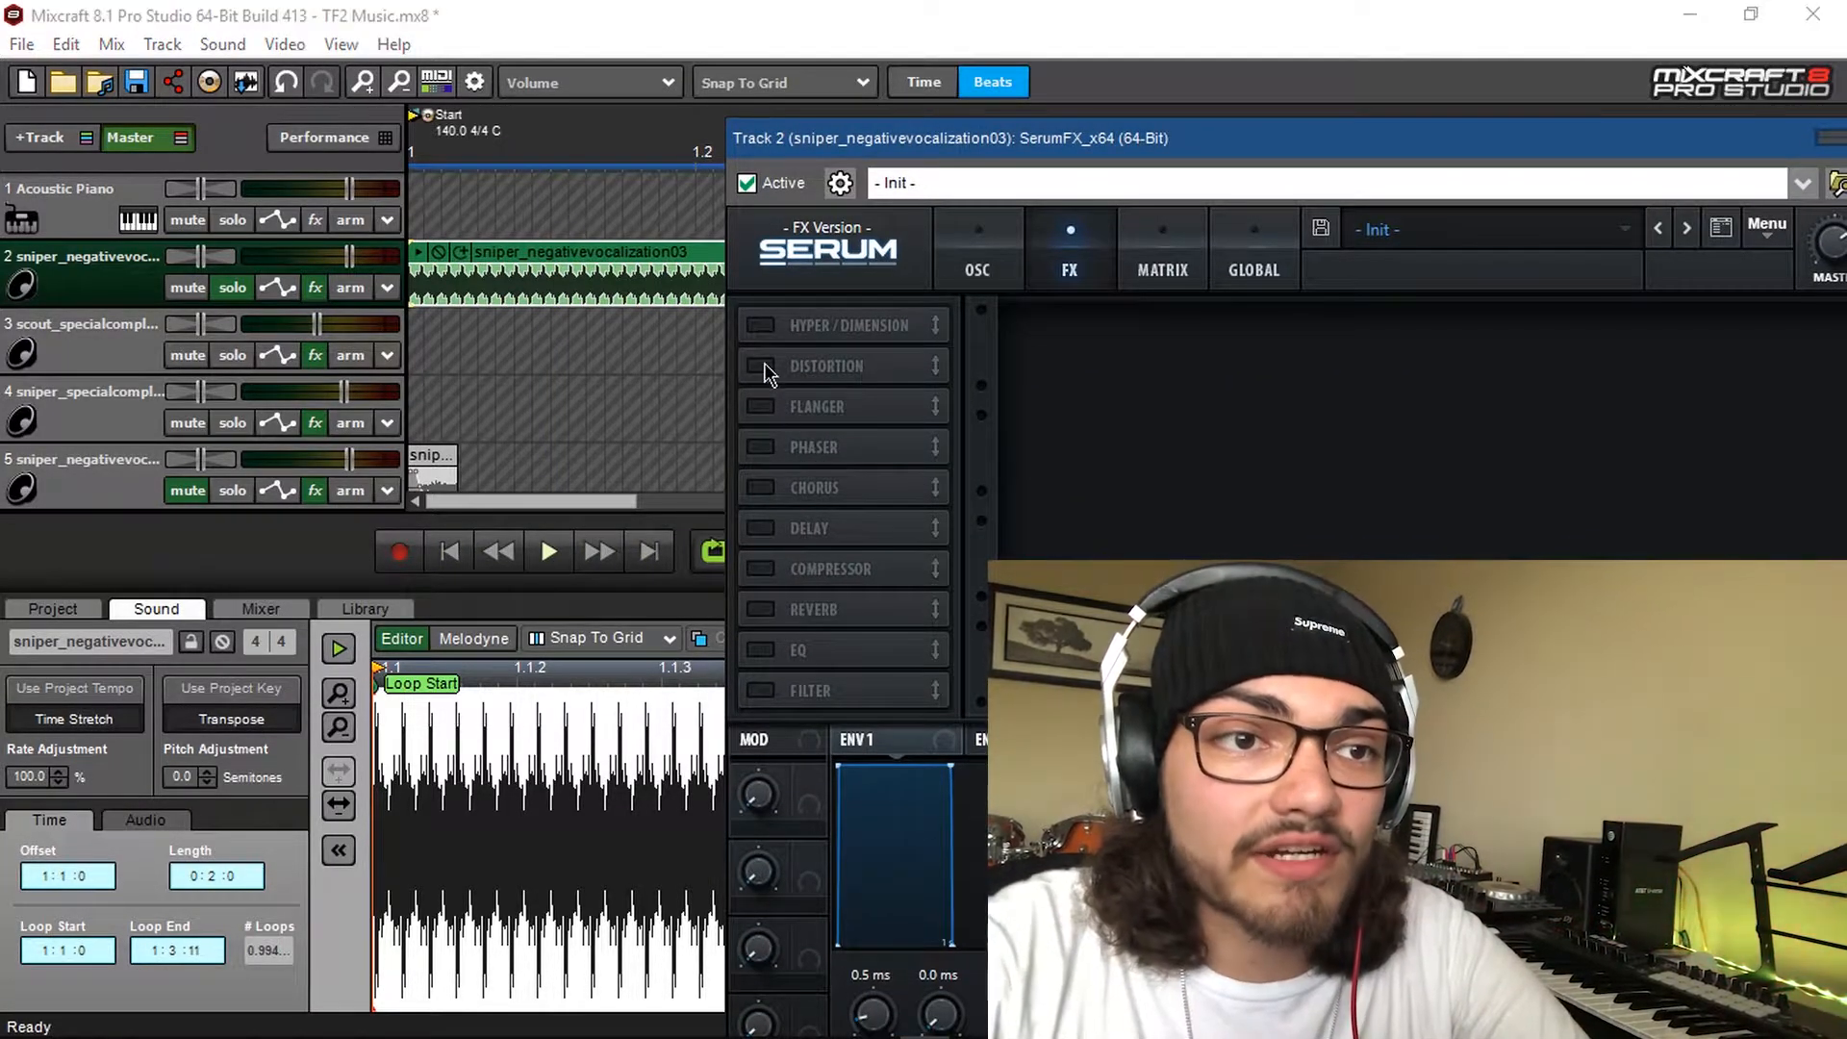
{"action": "left_click", "coordinate": [762, 365]}
{"action": "left_click", "coordinate": [1193, 356]}
{"action": "left_click", "coordinate": [1227, 431]}
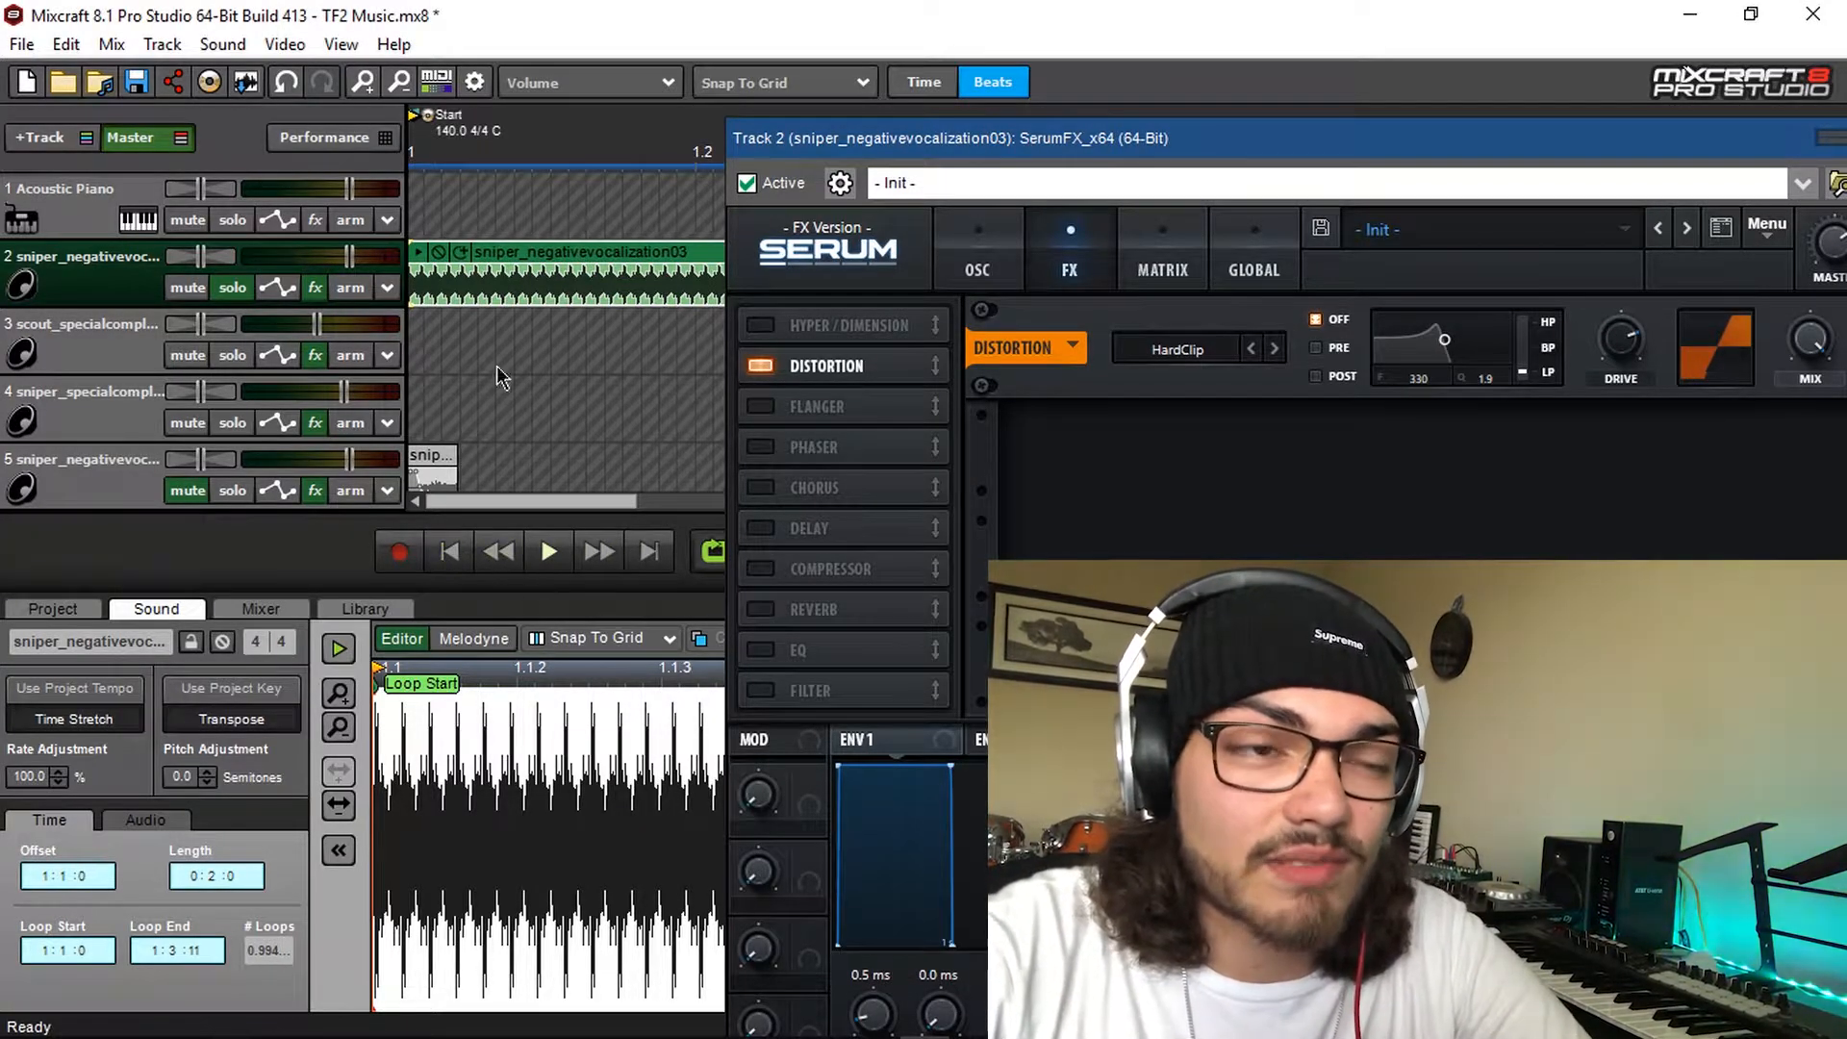
{"action": "key", "text": "space"}
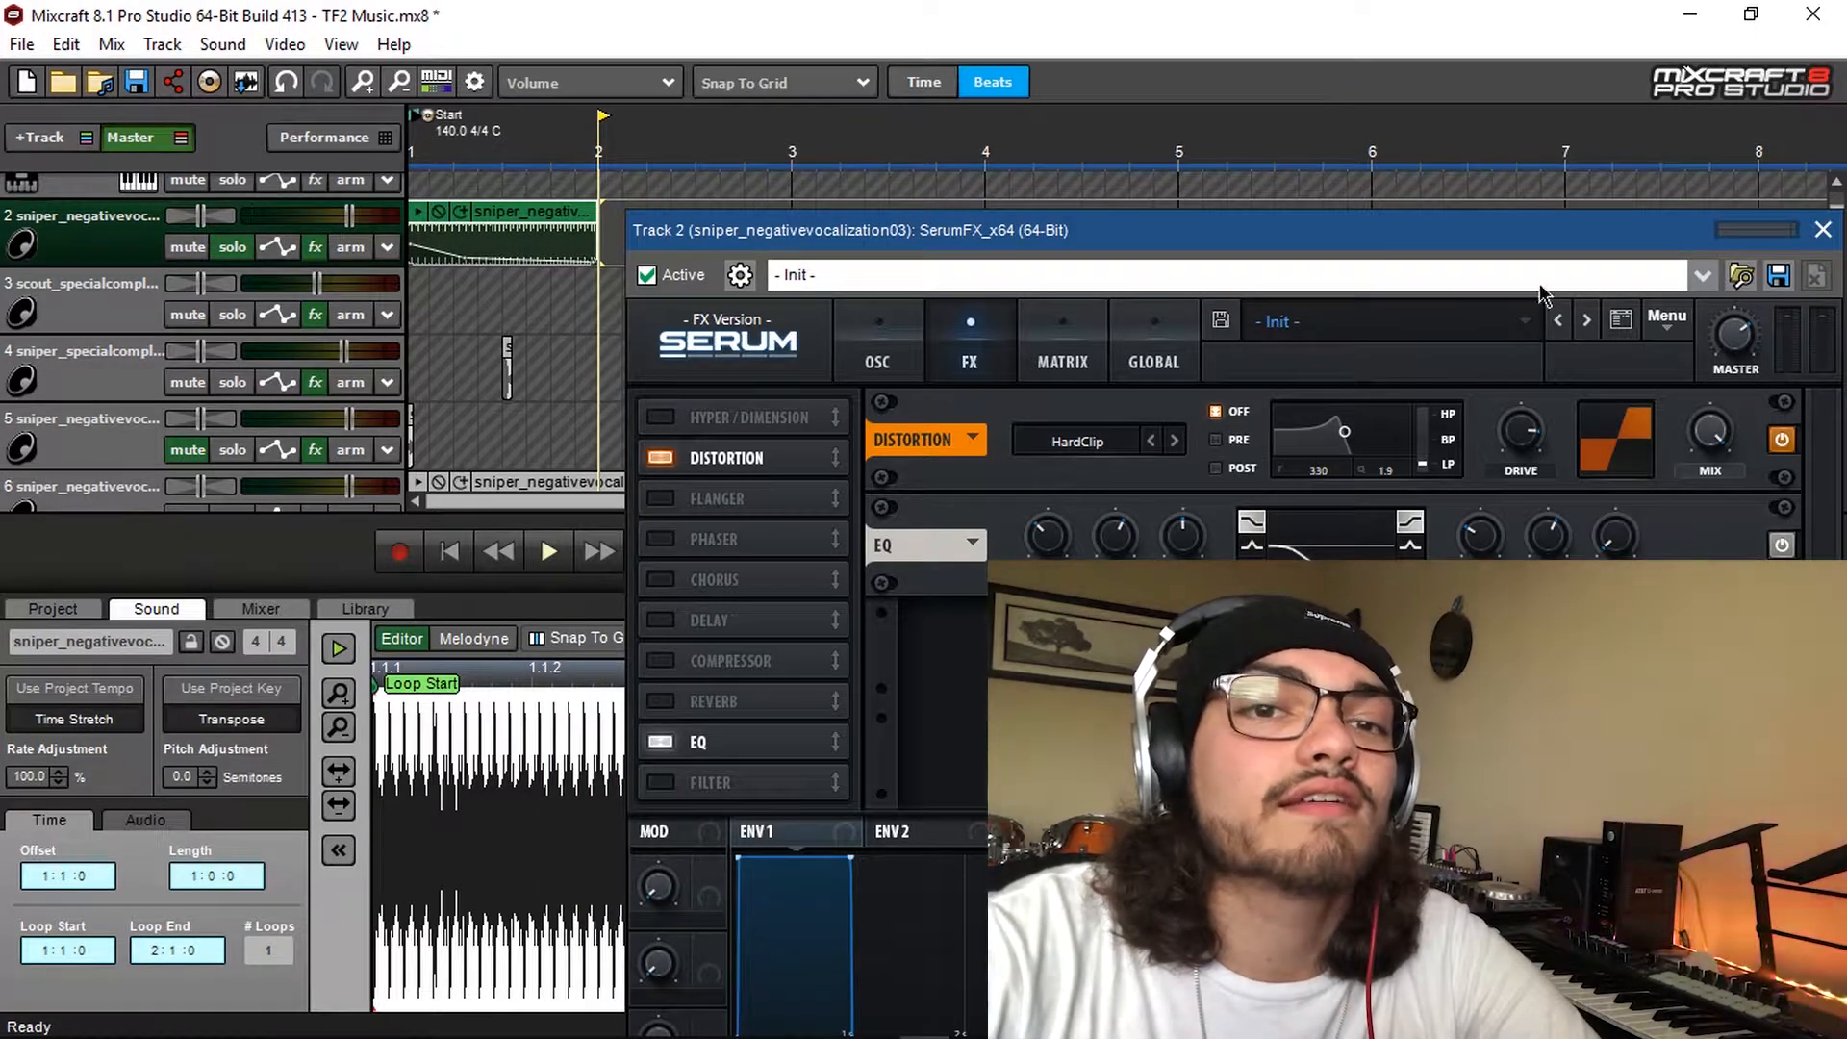
Reorder the SerumFX modules so Distortion comes after EQ, audition the sound, and close the editor
{"action": "left_click_drag", "start_coordinate": [783, 458], "coordinate": [741, 760]}
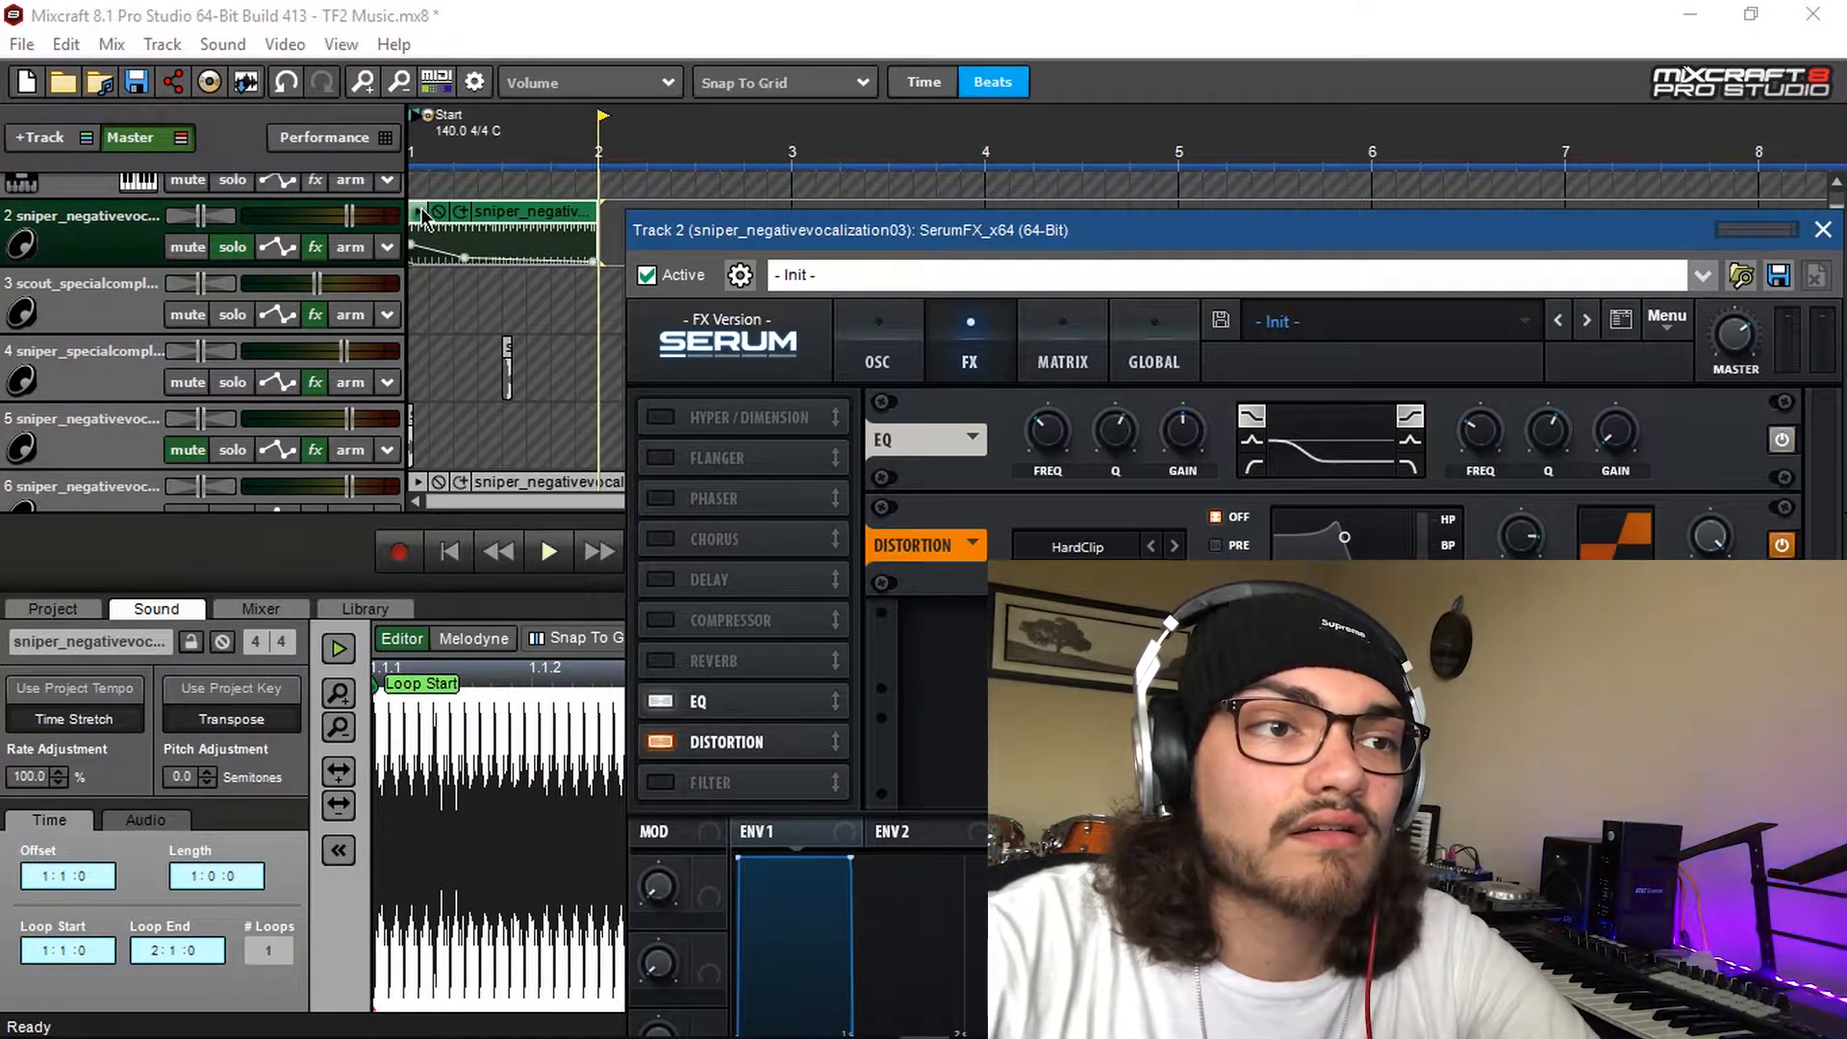
{"action": "key", "text": "space"}
{"action": "left_click", "coordinate": [1822, 229]}
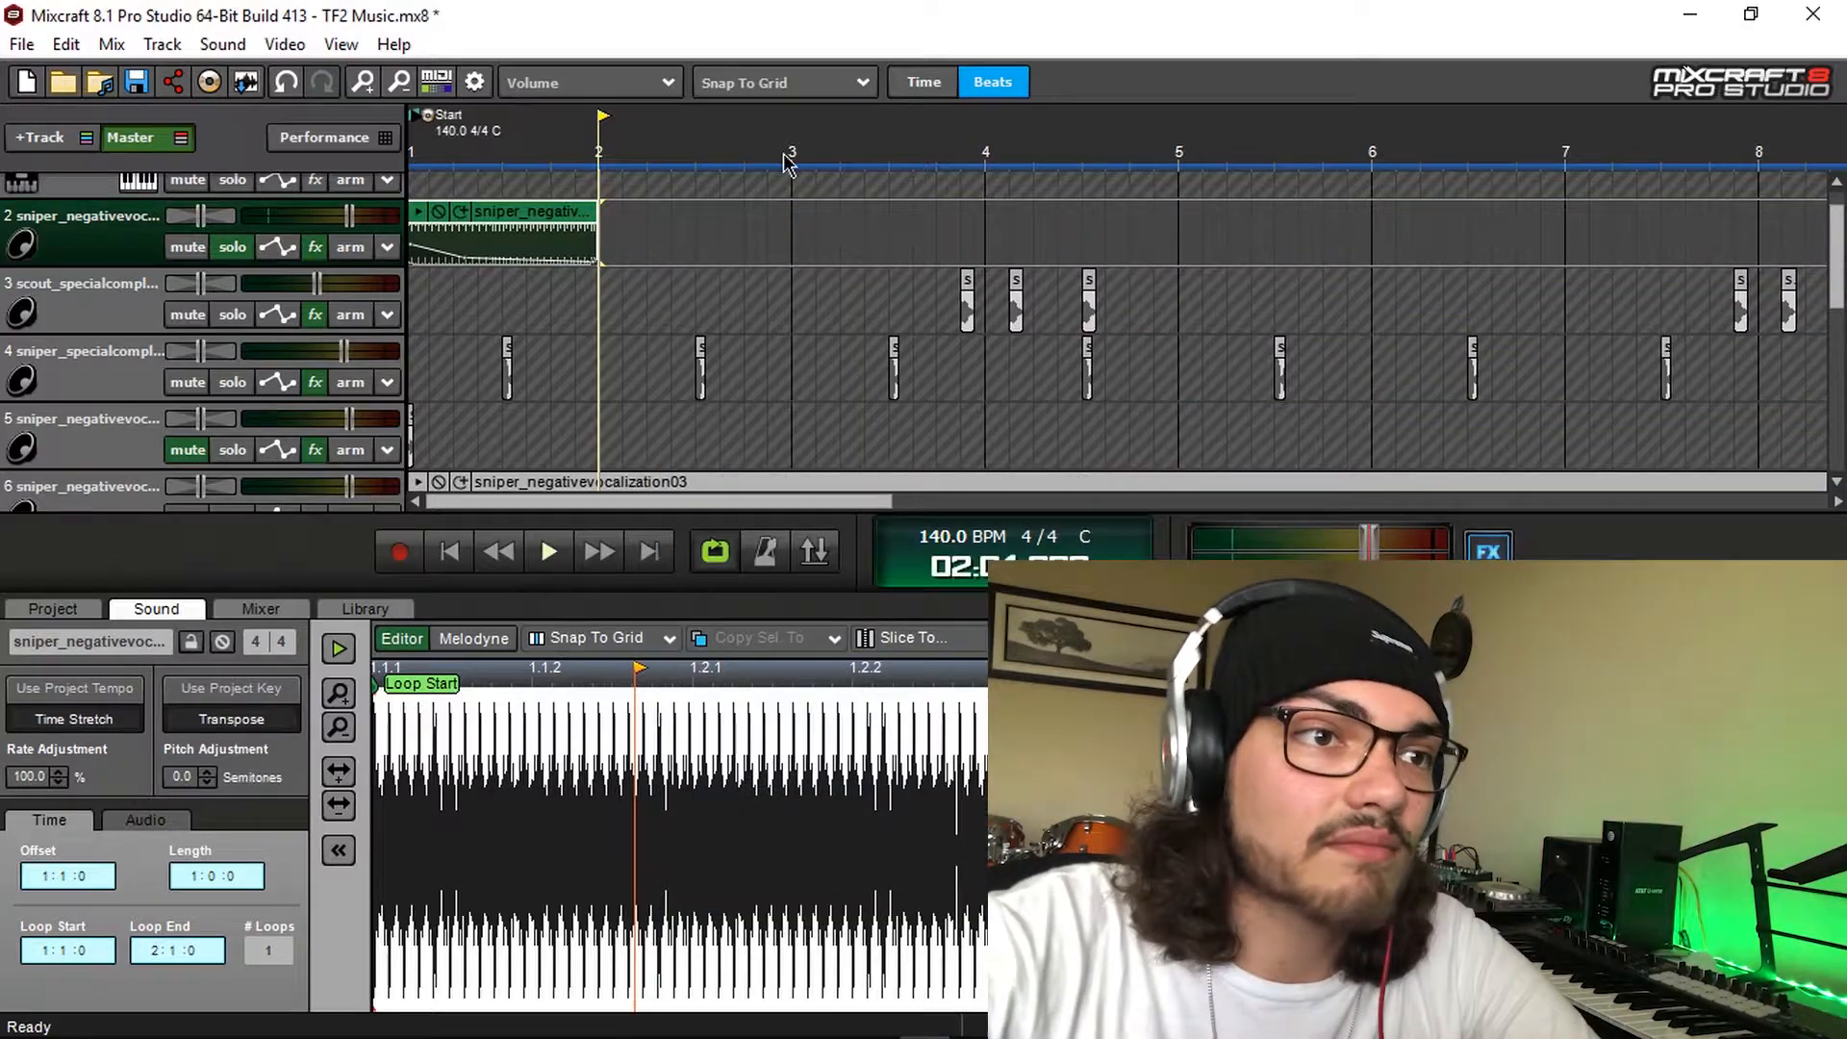
Add the FAT+ effect after SerumFX_x64 on track 2, close the effect list, and play the sniper clip
{"action": "left_click", "coordinate": [317, 248]}
{"action": "left_click", "coordinate": [632, 362]}
{"action": "type", "text": "fat"}
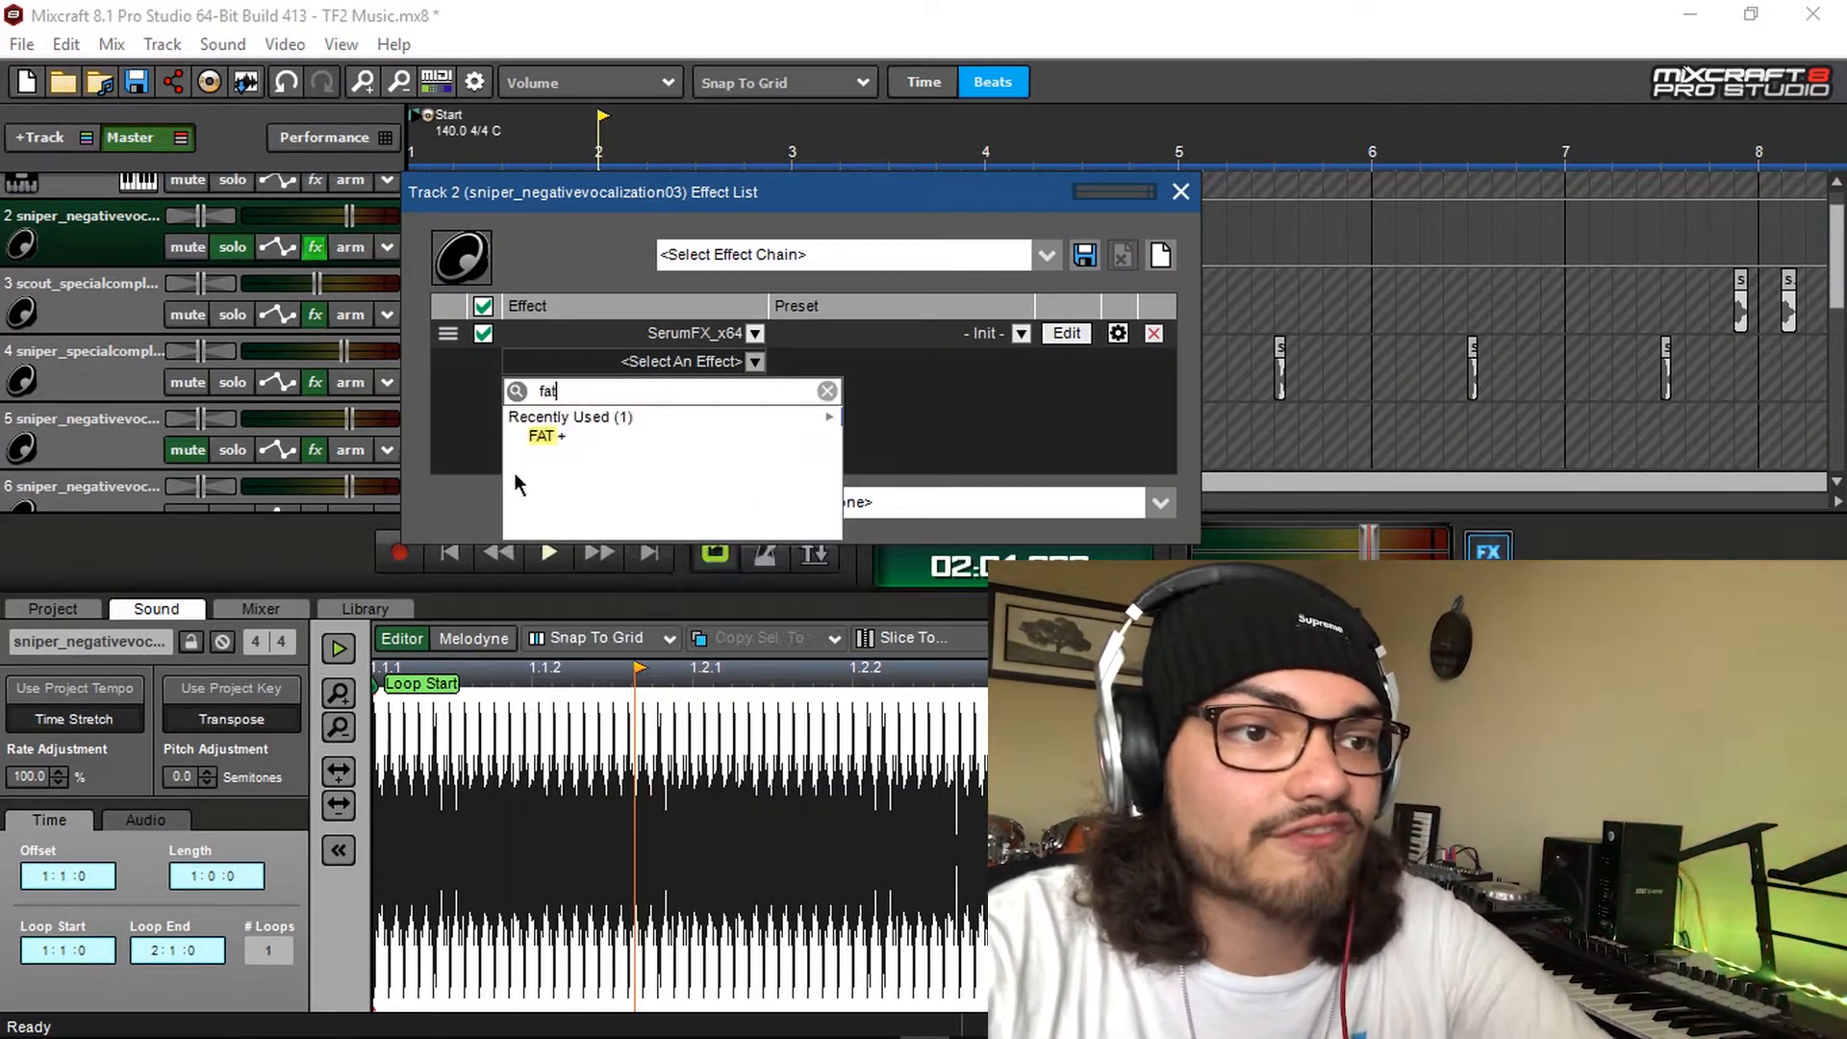
{"action": "left_click", "coordinate": [543, 438]}
{"action": "left_click", "coordinate": [1047, 366]}
{"action": "left_click", "coordinate": [1156, 258]}
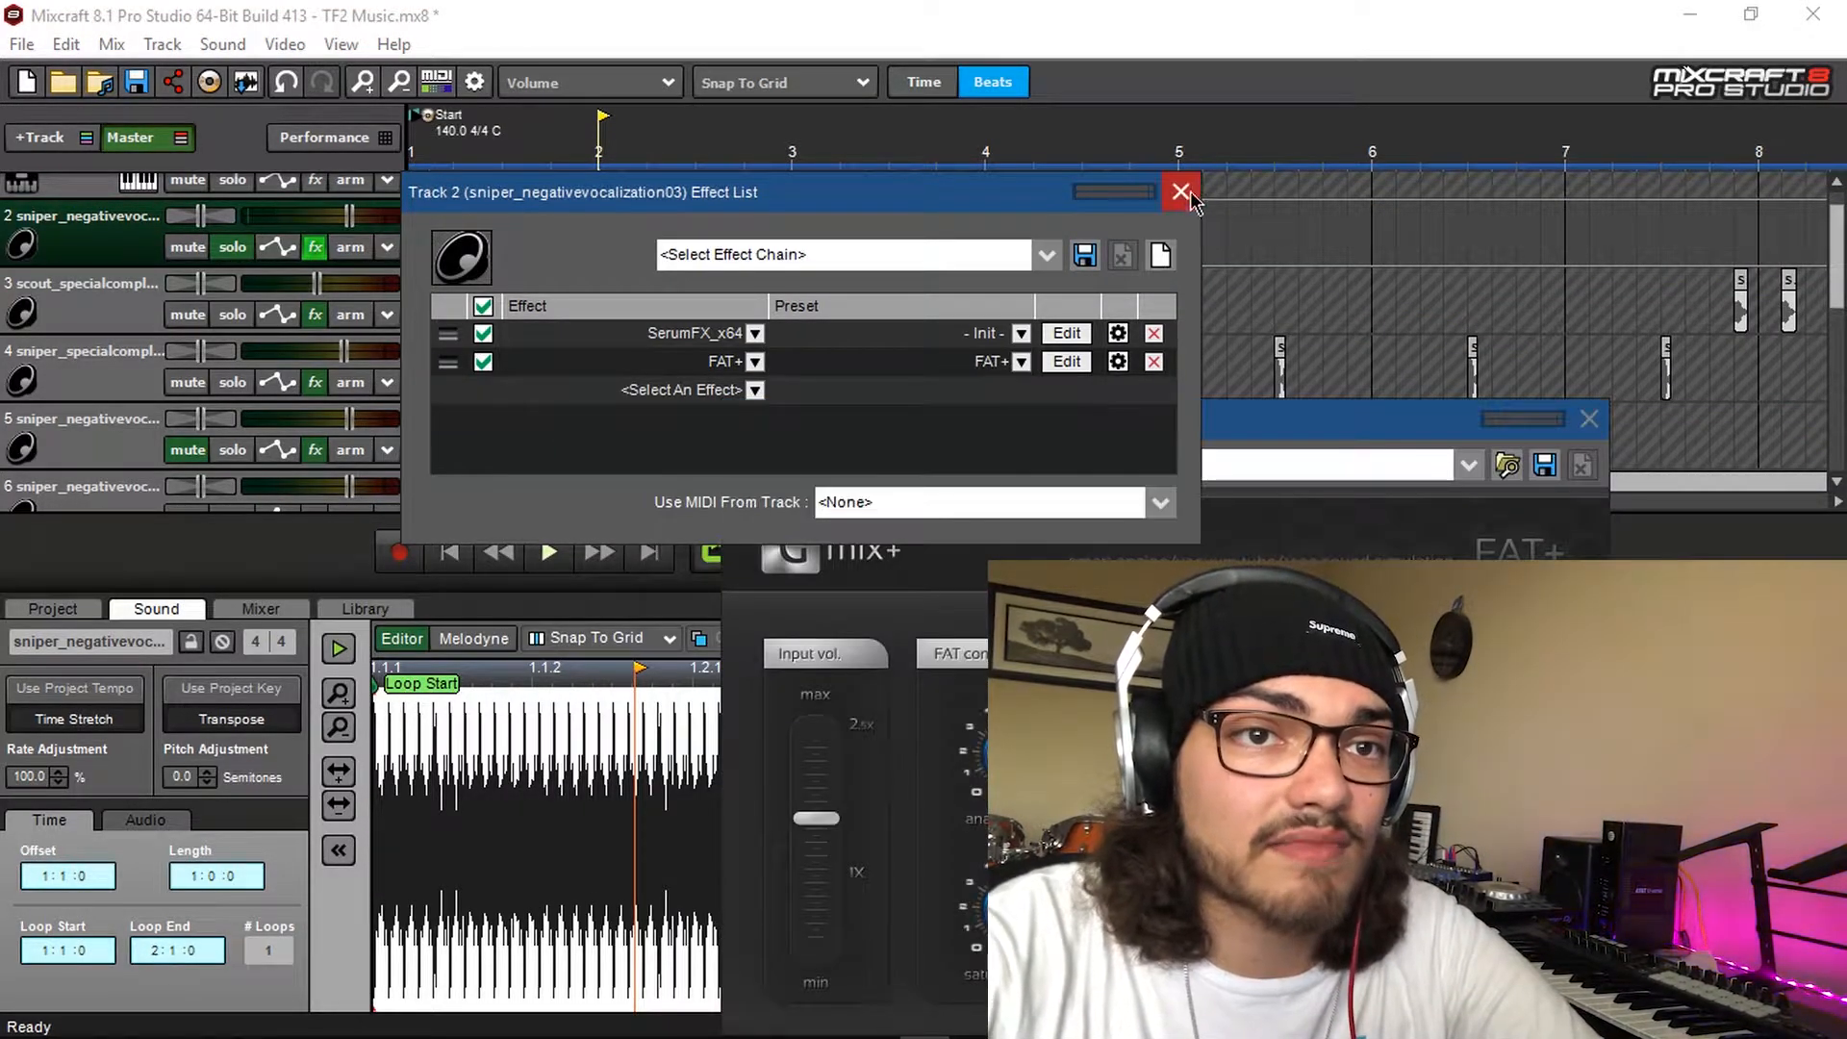
{"action": "left_click", "coordinate": [1180, 191]}
{"action": "left_click", "coordinate": [418, 213]}
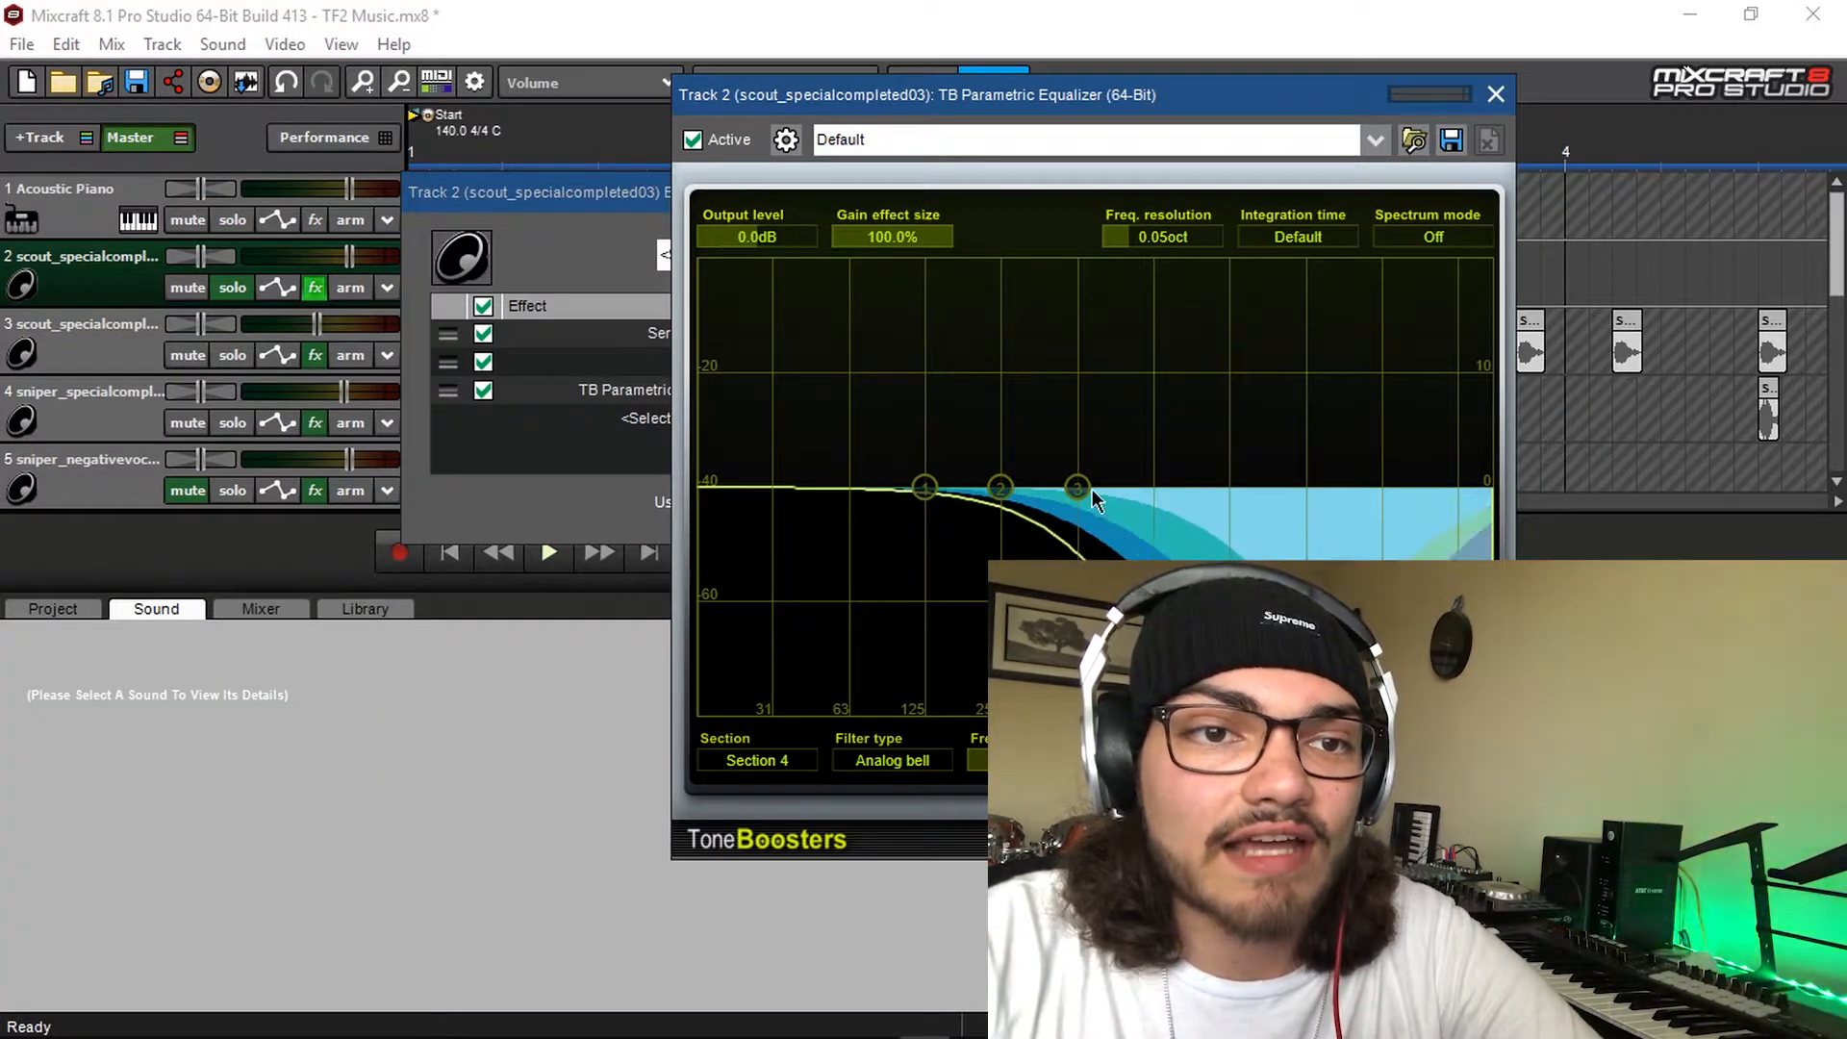
Raise band 1 of track 2's TB Parametric Equalizer to about 8.5 dB, close the effect windows, and play the clip
{"action": "left_click_drag", "start_coordinate": [930, 497], "coordinate": [899, 402]}
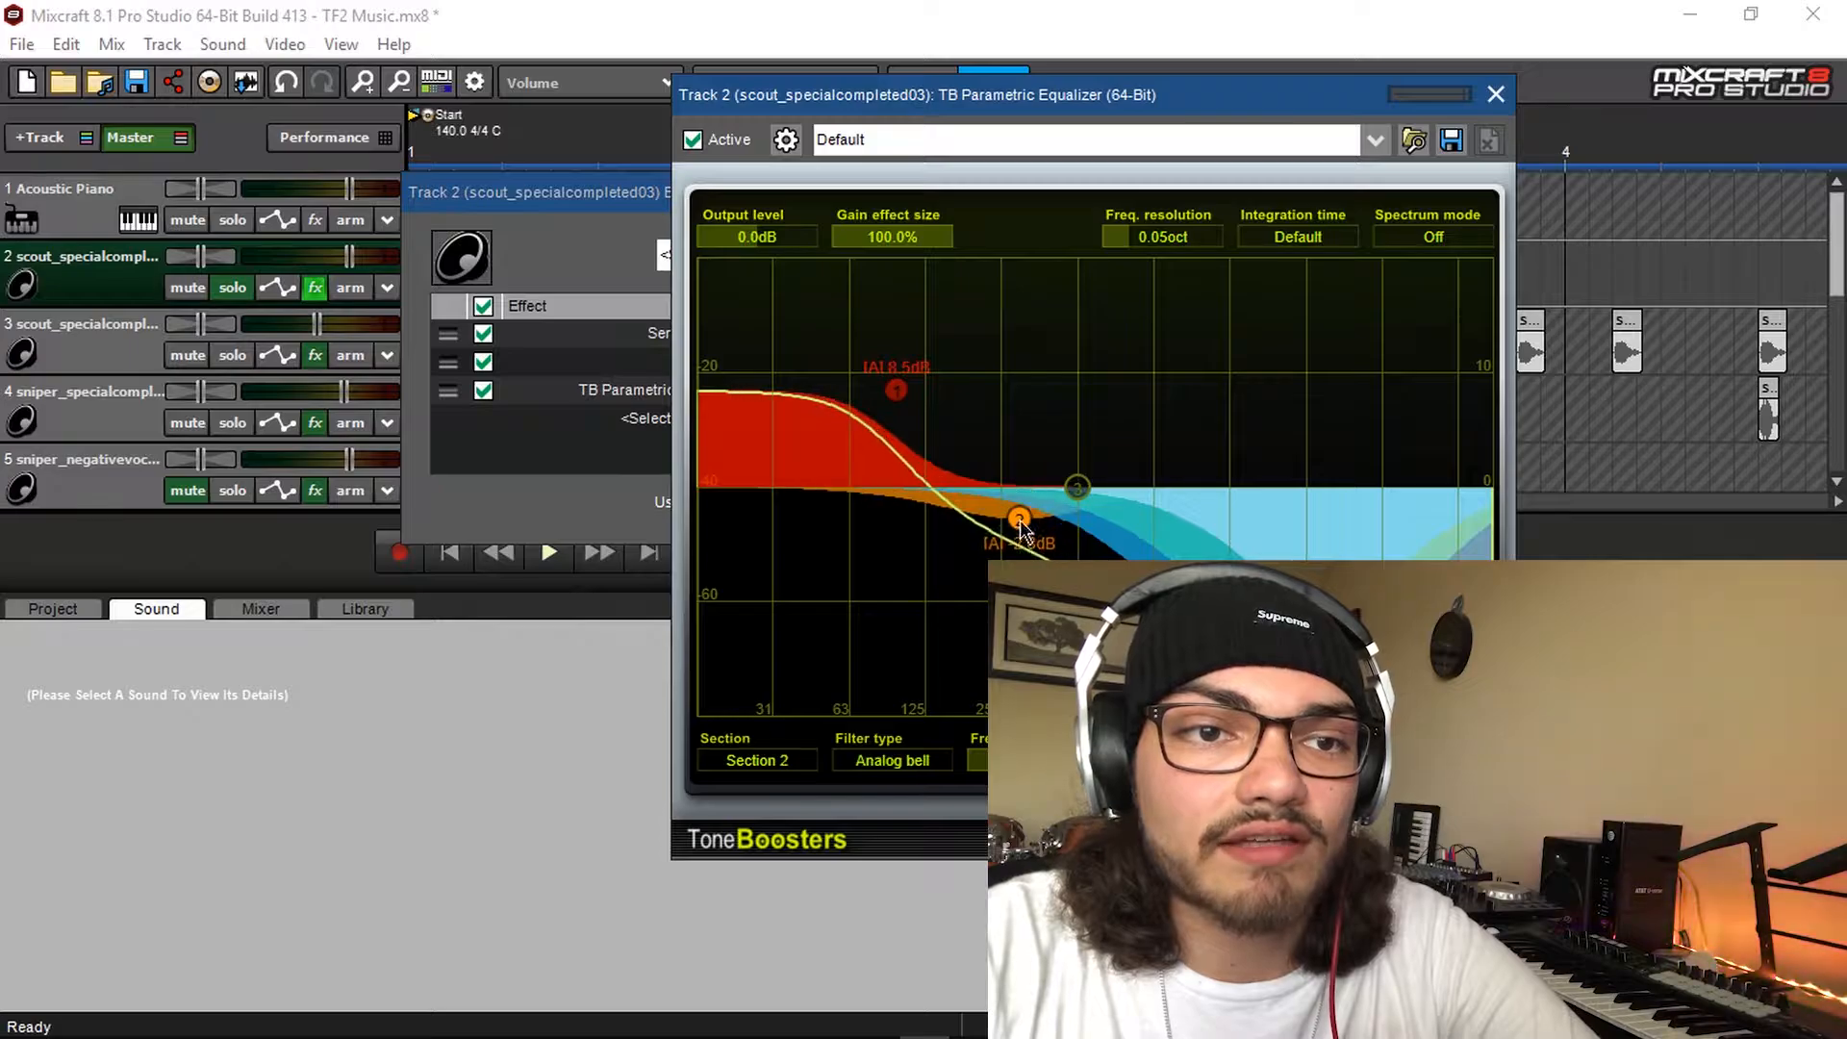
{"action": "left_click", "coordinate": [1496, 94]}
{"action": "left_click", "coordinate": [1176, 192]}
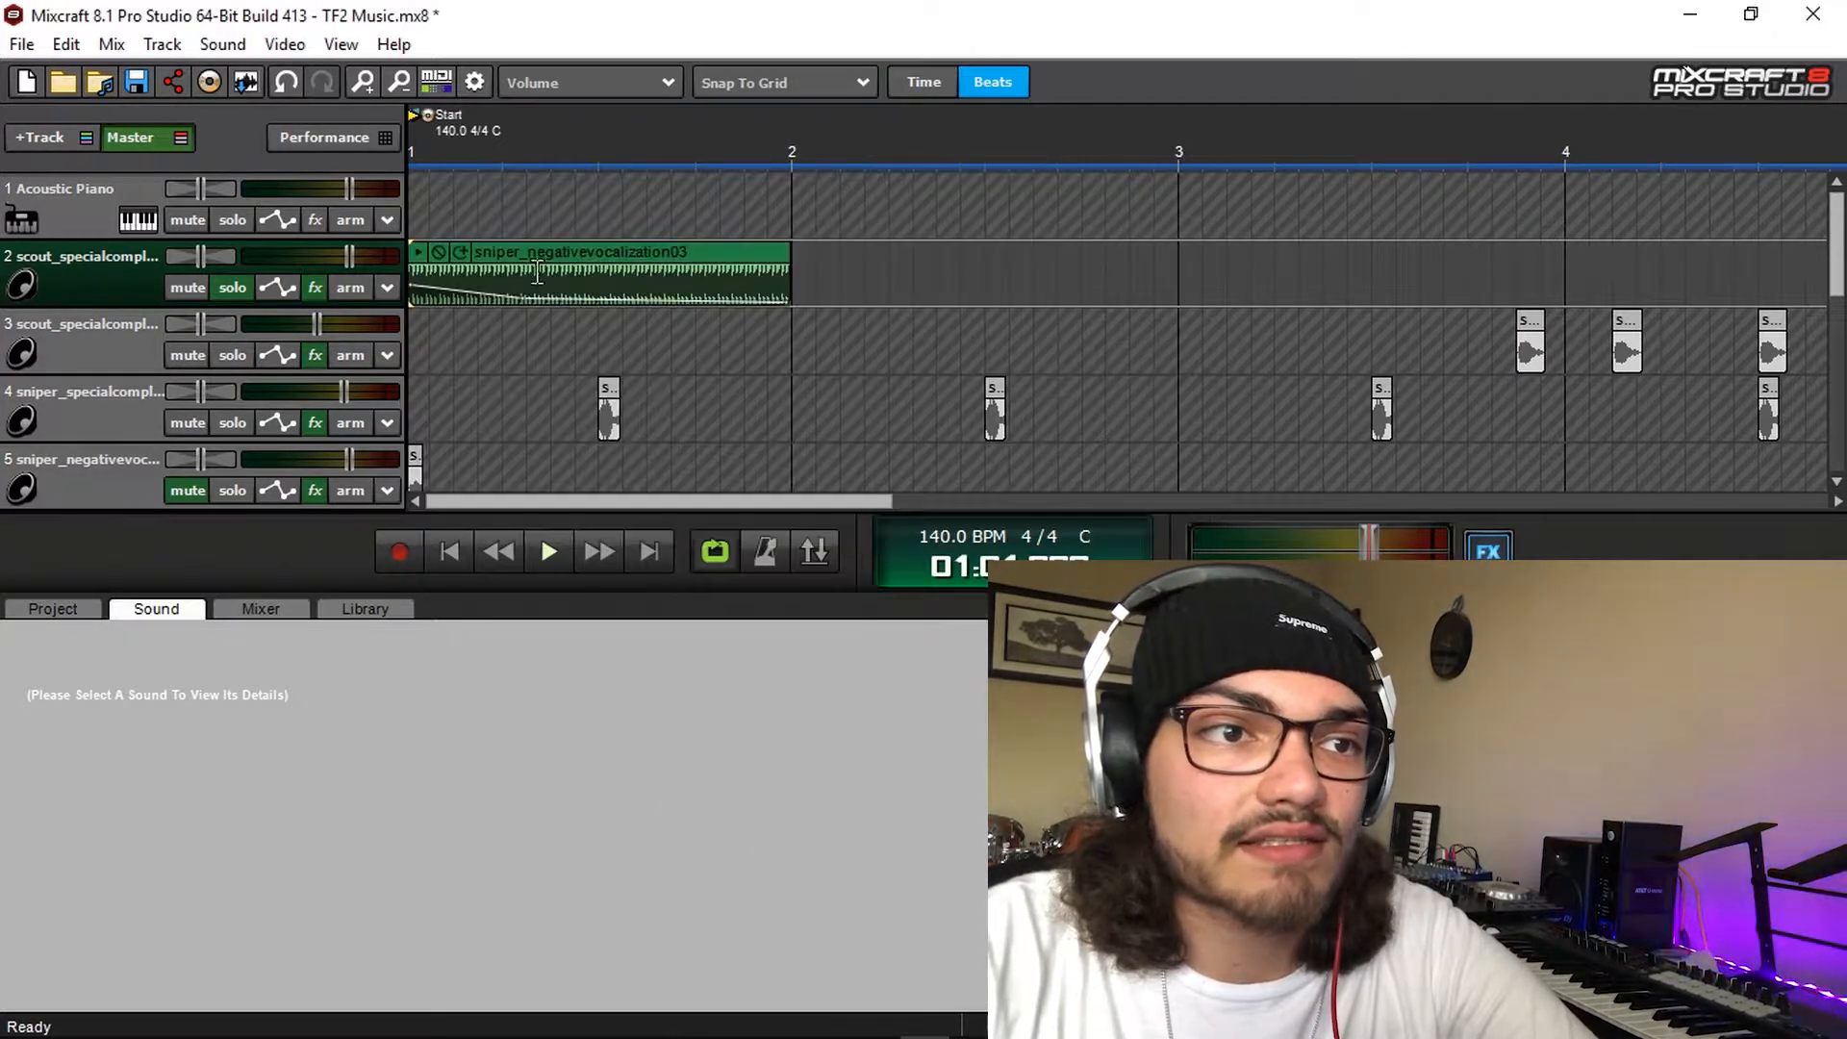
{"action": "left_click", "coordinate": [420, 253]}
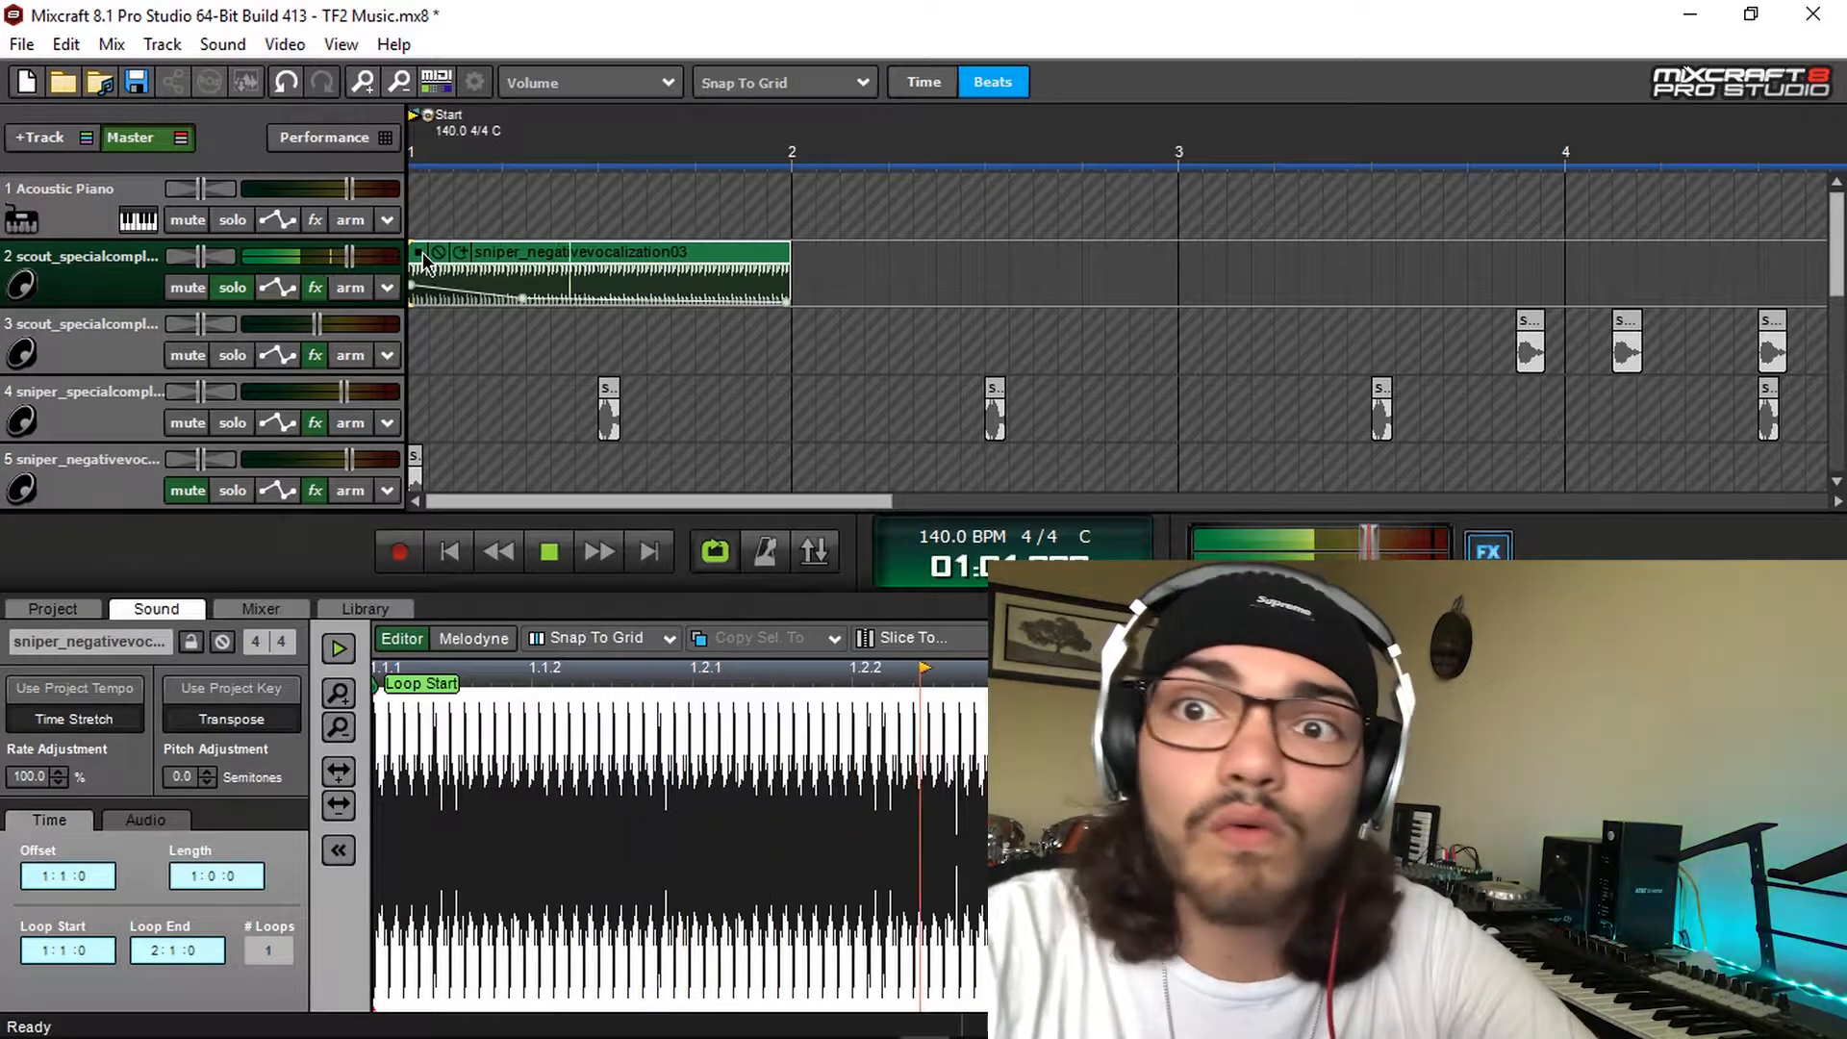
Review track 2's effect chain and SerumFX settings while playing the track, and close the effect windows
{"action": "left_click", "coordinate": [313, 293]}
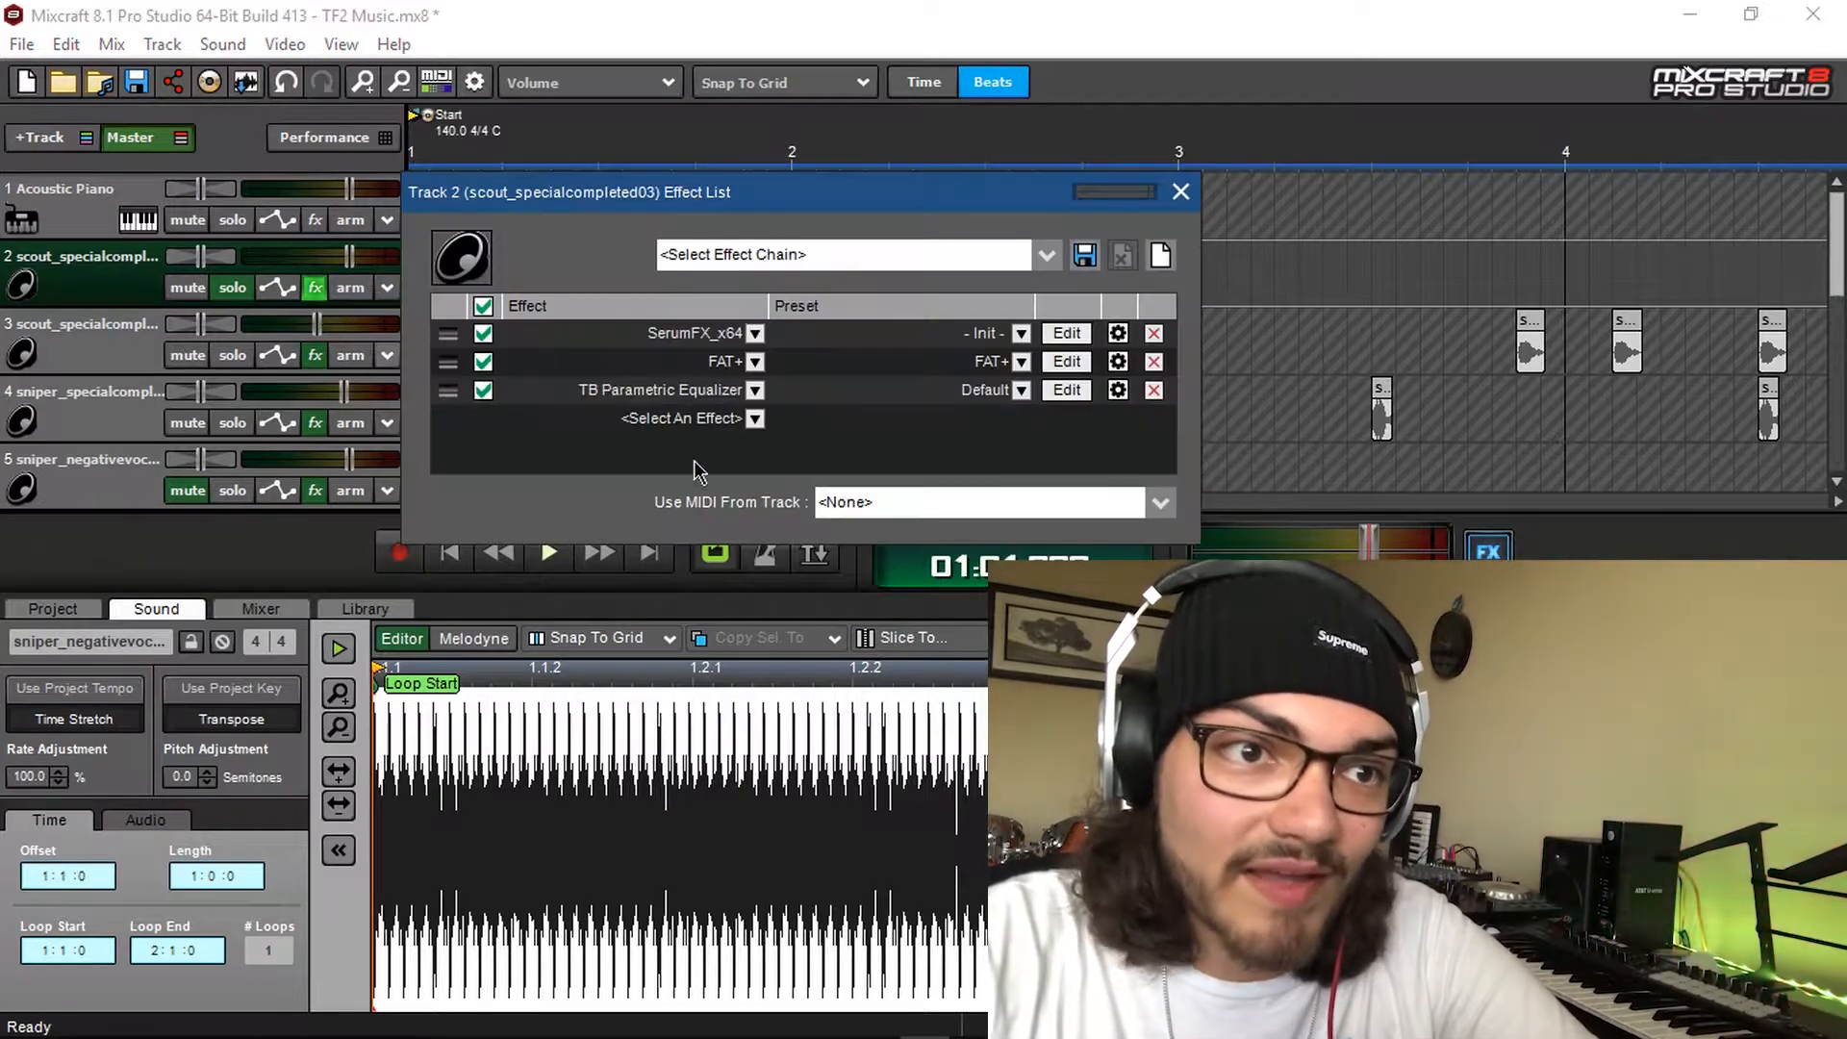
{"action": "left_click", "coordinate": [1064, 334]}
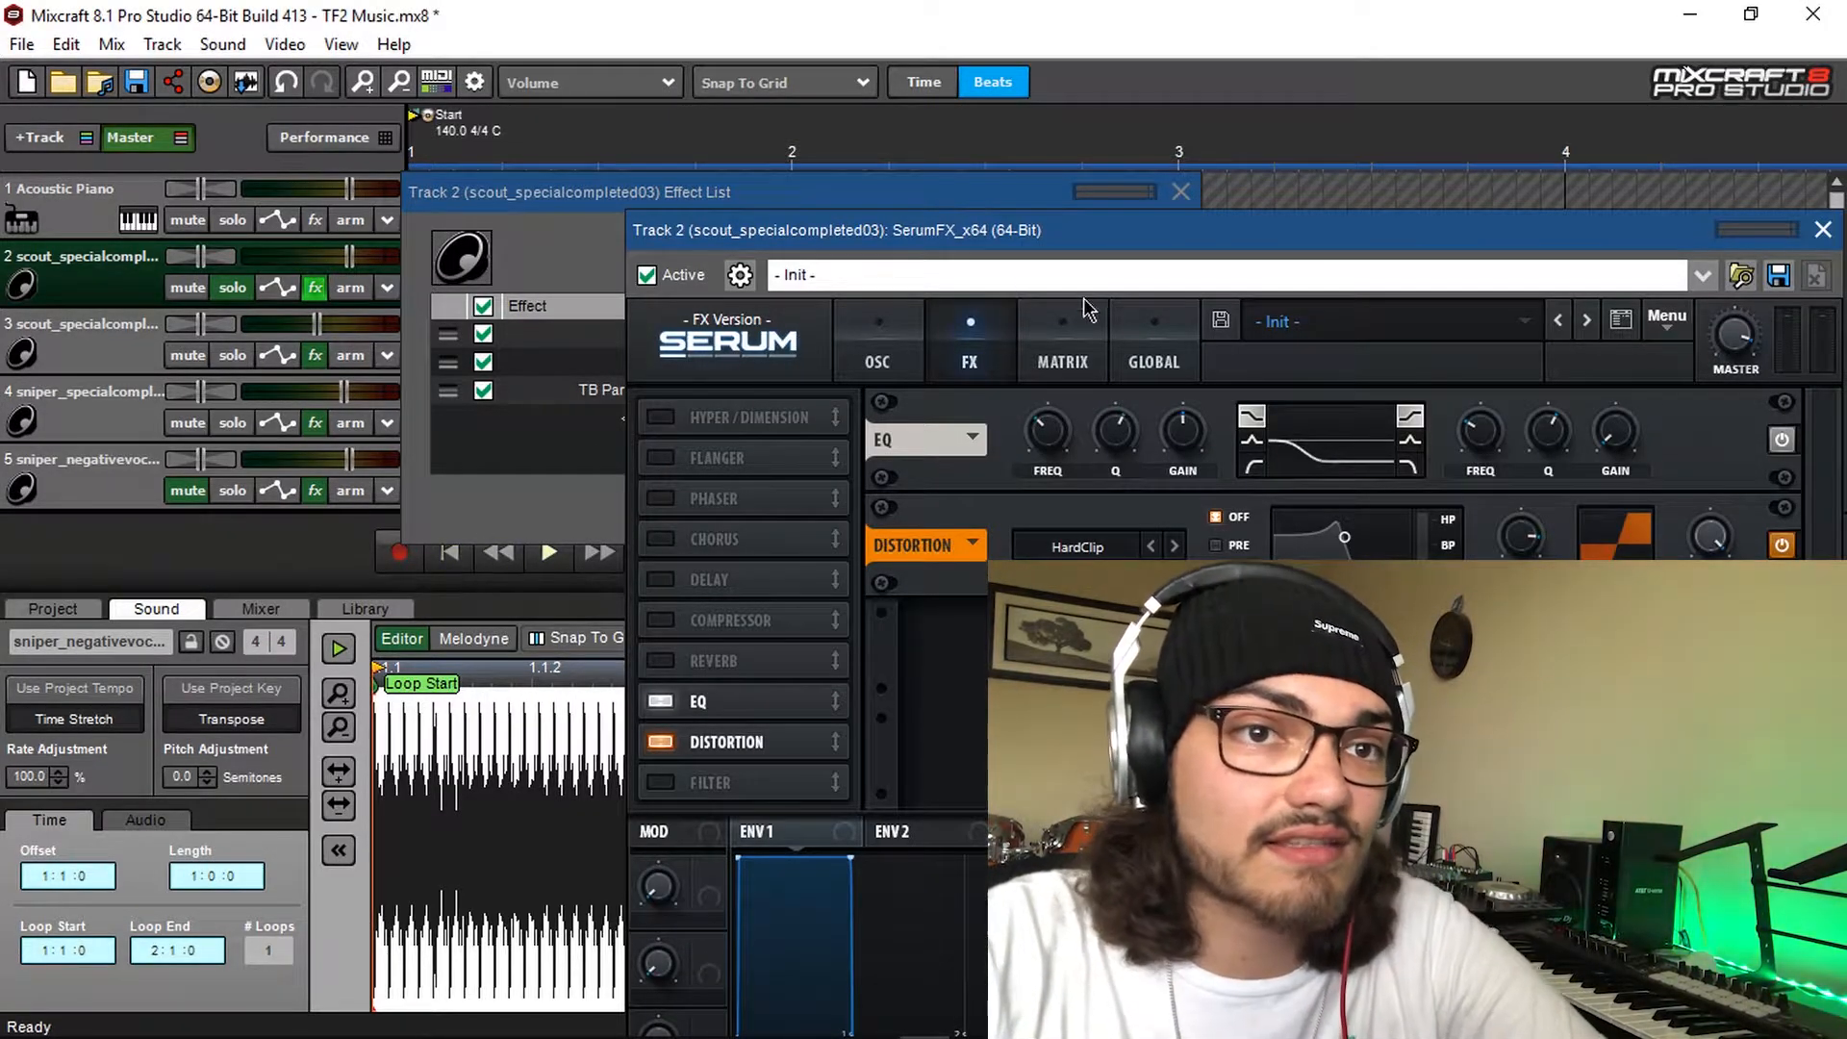
{"action": "key", "text": "space"}
{"action": "left_click", "coordinate": [1824, 230]}
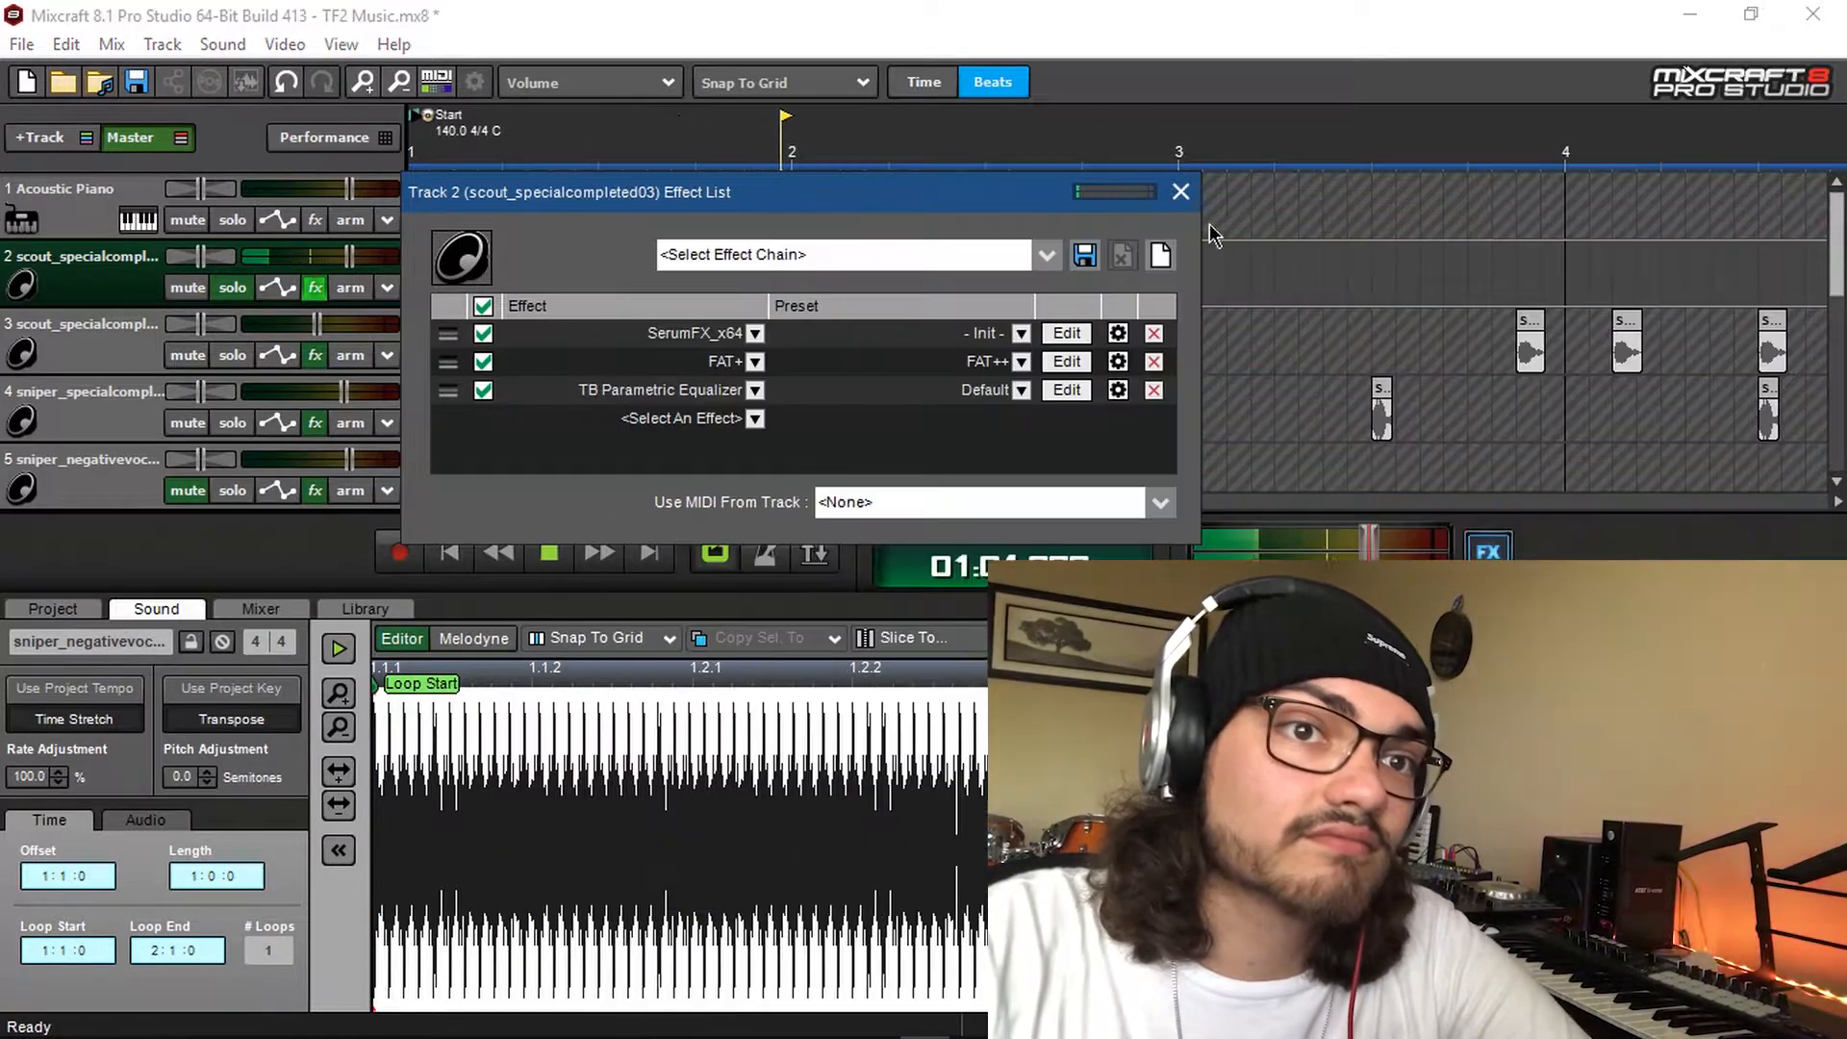
{"action": "left_click", "coordinate": [1181, 191]}
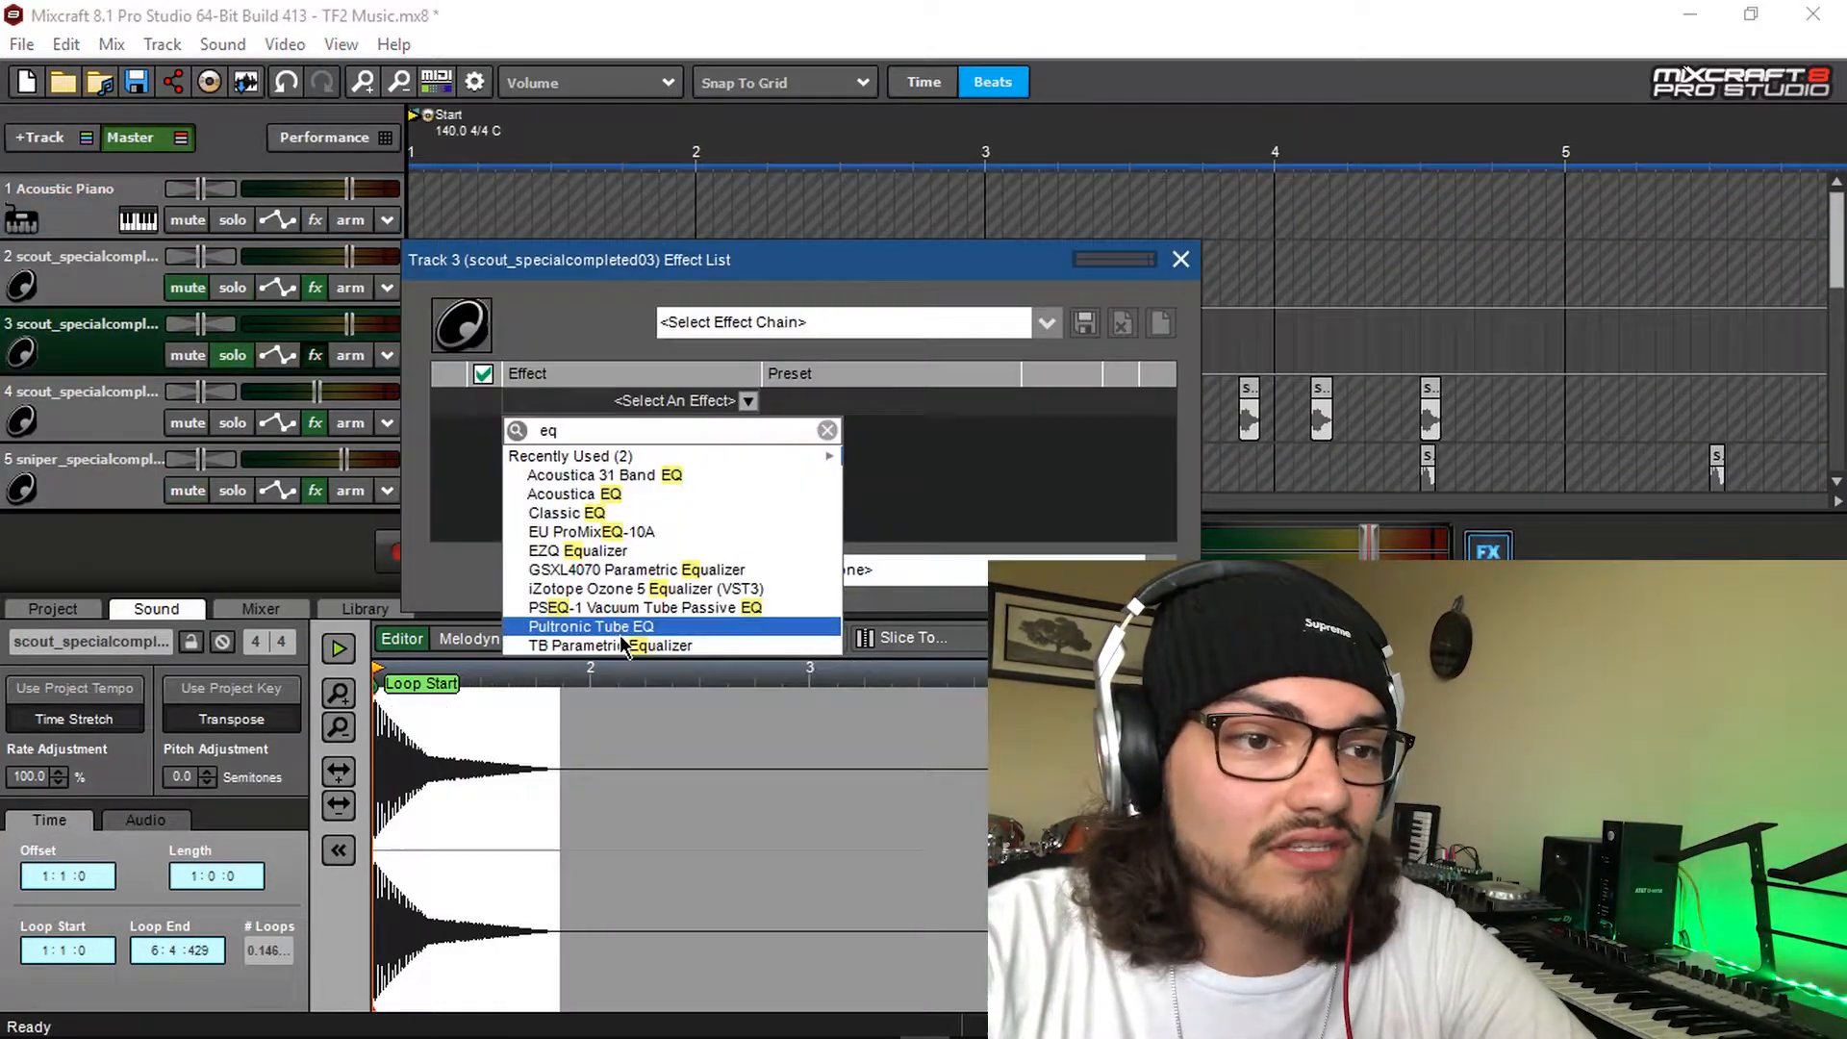
Add TB Parametric Equalizer to track 3, raise band 1 to about 4.6 dB and band 3 to about 1.3 dB, and audition it
{"action": "left_click", "coordinate": [622, 646]}
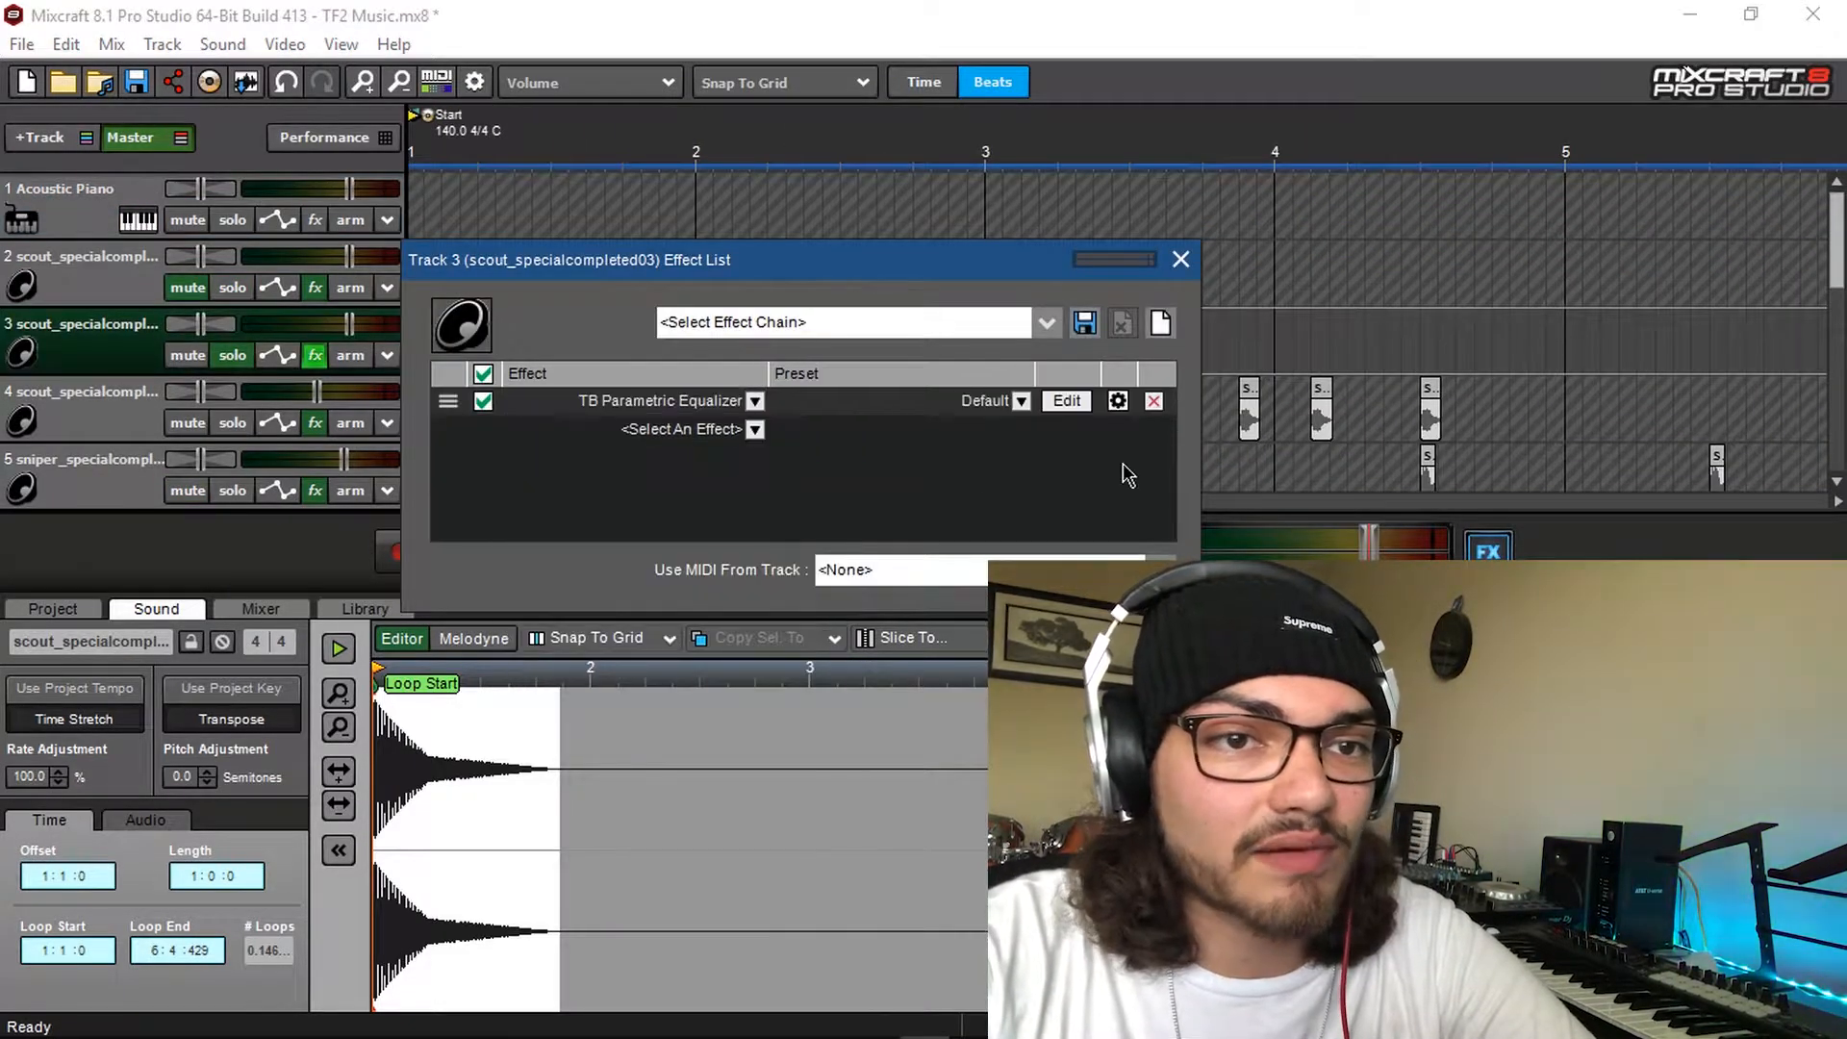
{"action": "left_click", "coordinate": [1066, 401]}
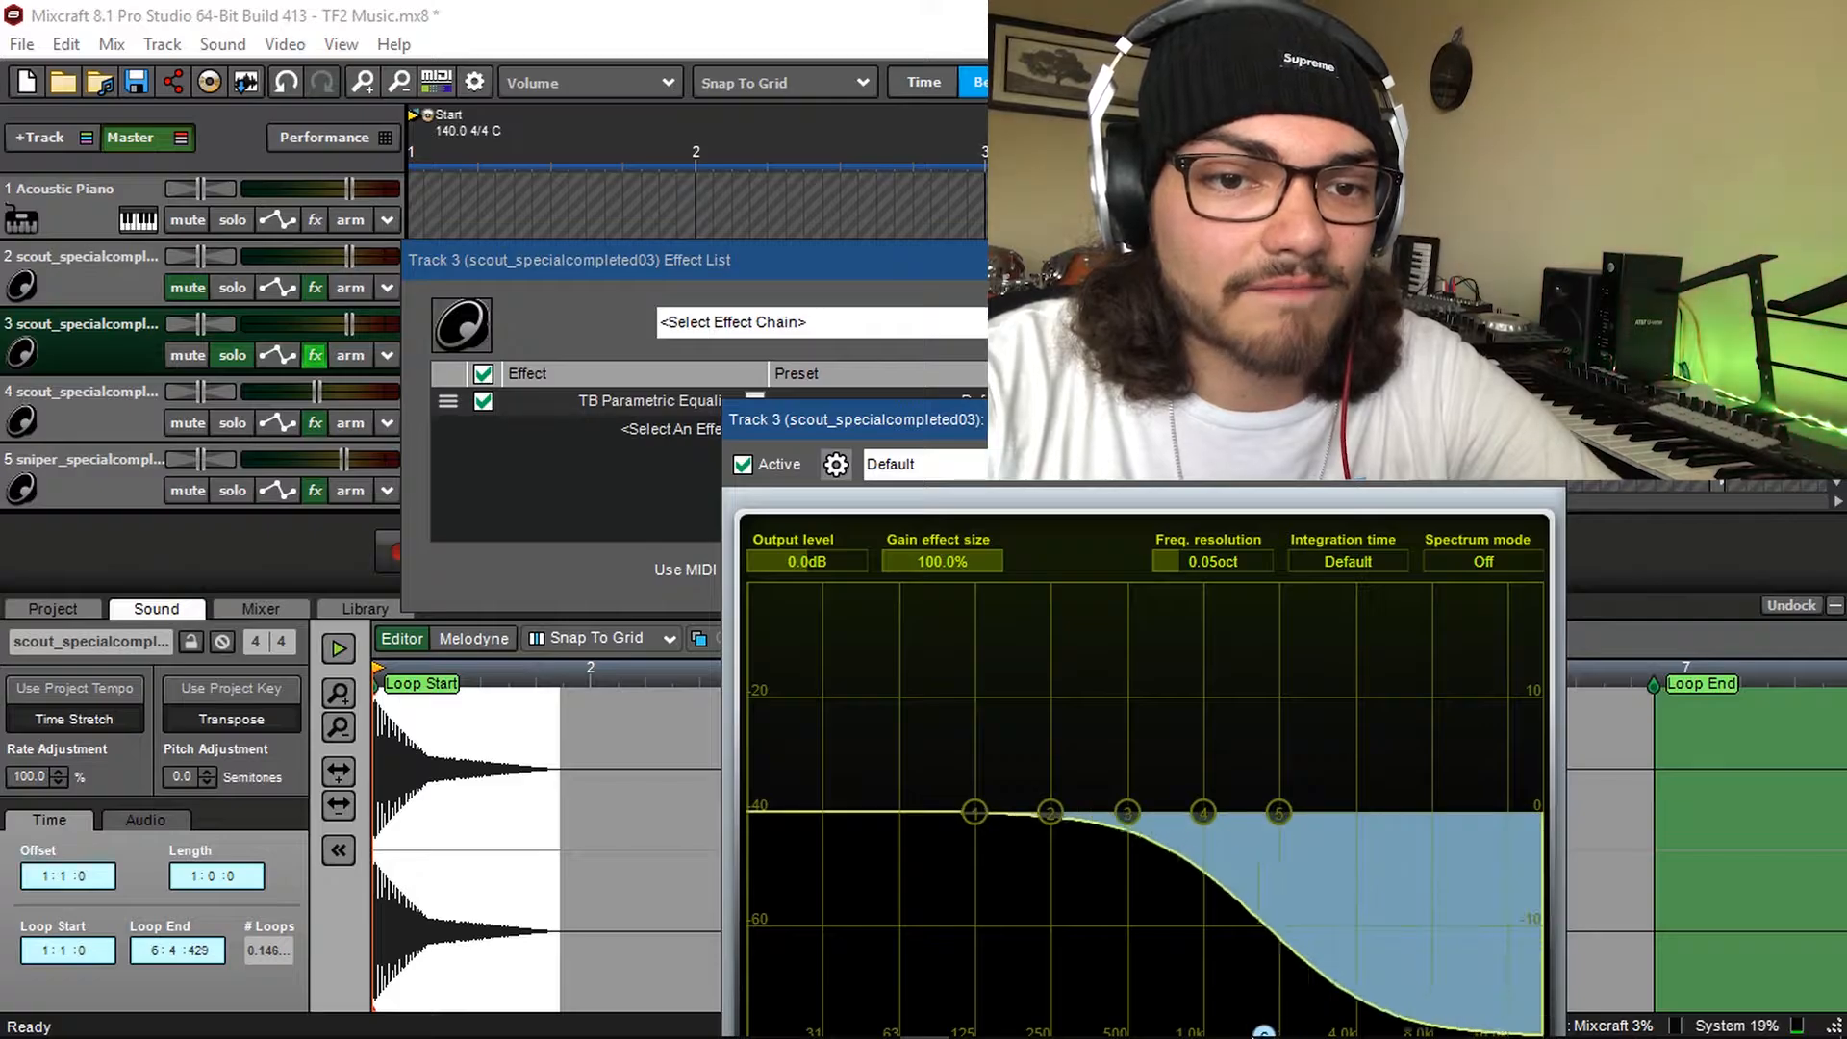
{"action": "left_click_drag", "start_coordinate": [1128, 814], "coordinate": [979, 760]}
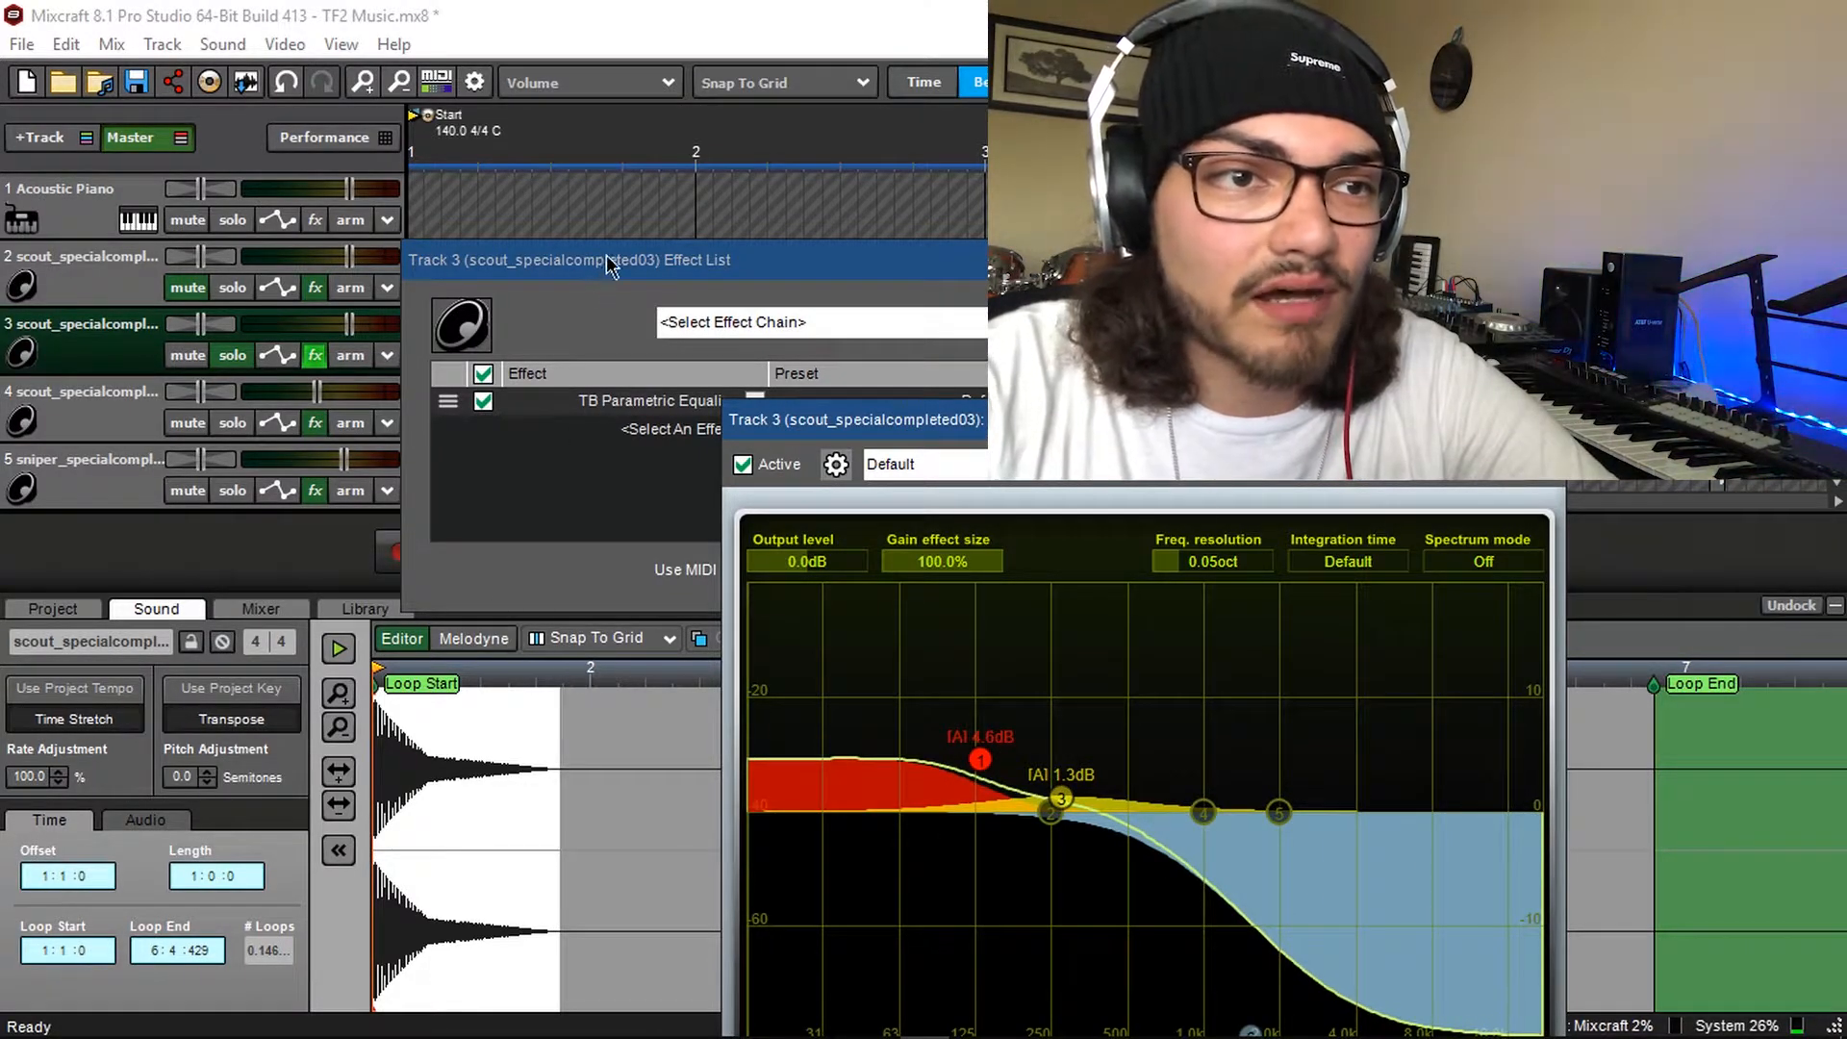
{"action": "left_click", "coordinate": [449, 551]}
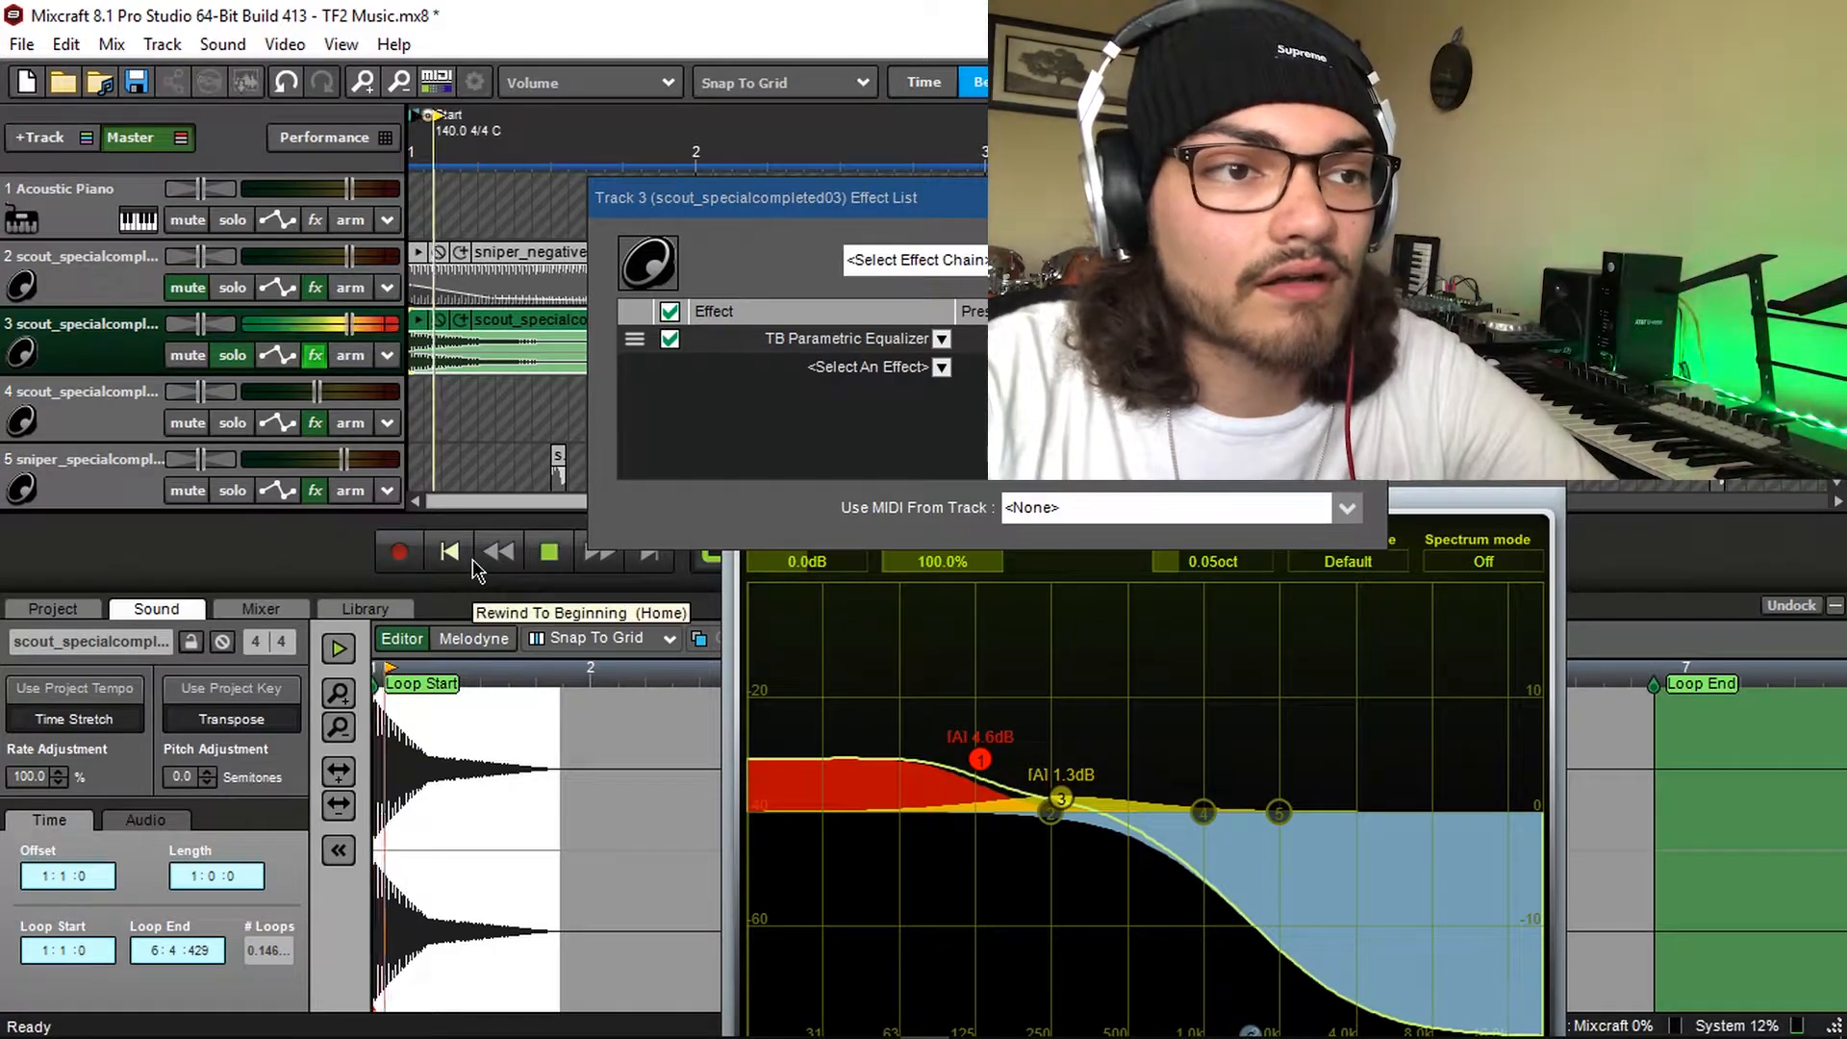
{"action": "left_click", "coordinate": [934, 367]}
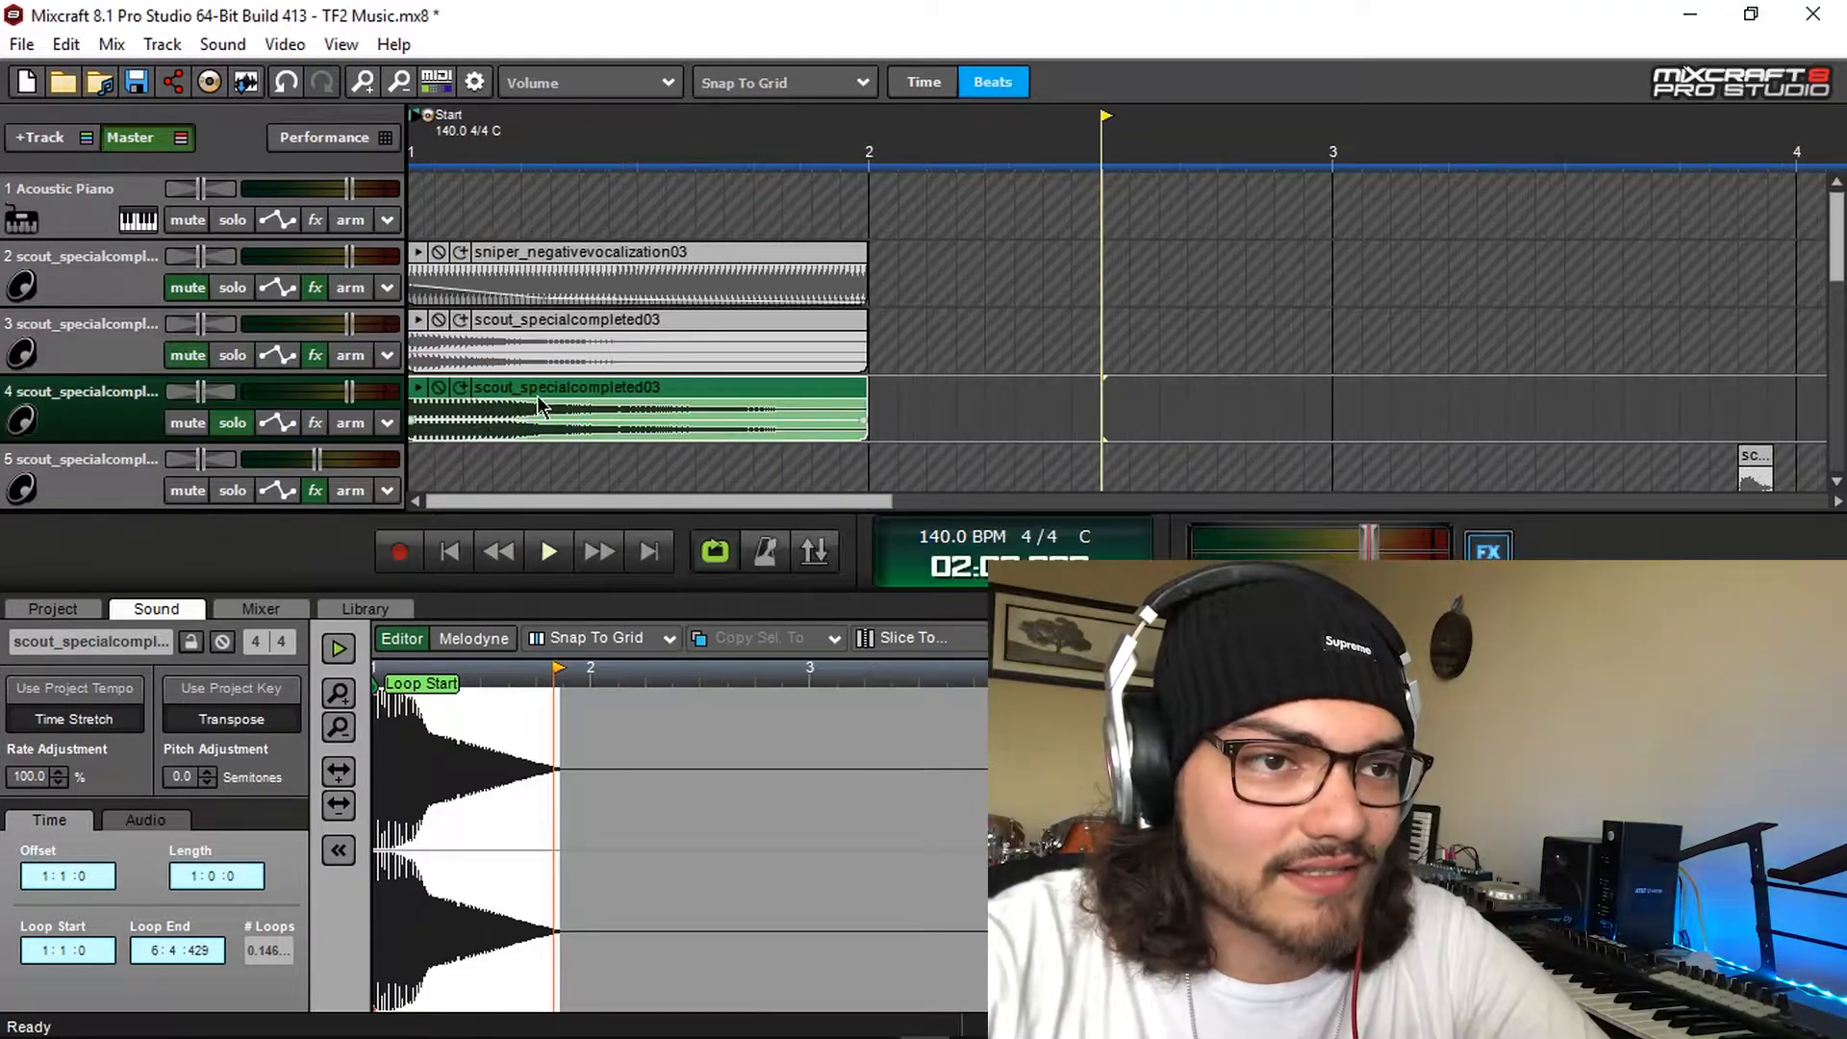
Copy track 4's scout_specialcompleted03 clip to a new Alpha Sampler track, close the sampler window, and record a melody with it
{"action": "scroll", "coordinate": [540, 404], "scroll_direction": "down", "scroll_amount": 1}
{"action": "right_click", "coordinate": [560, 398]}
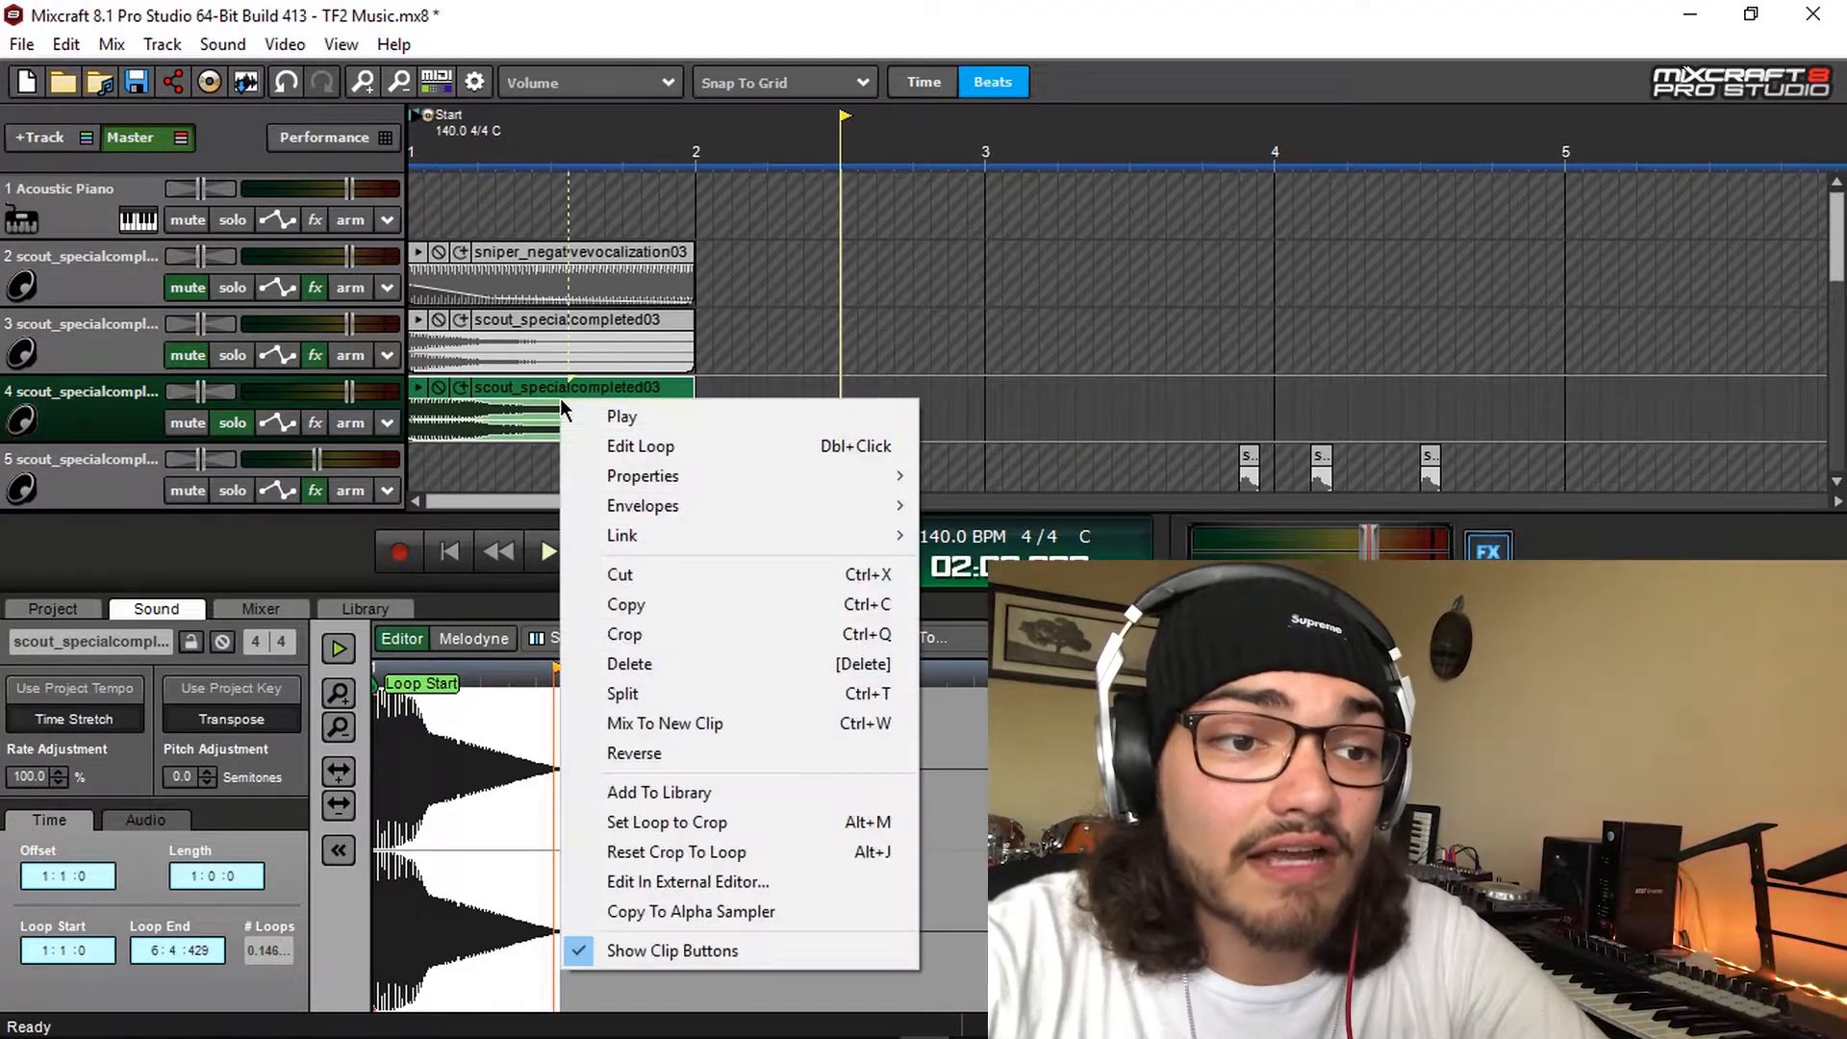
{"action": "left_click", "coordinate": [716, 915]}
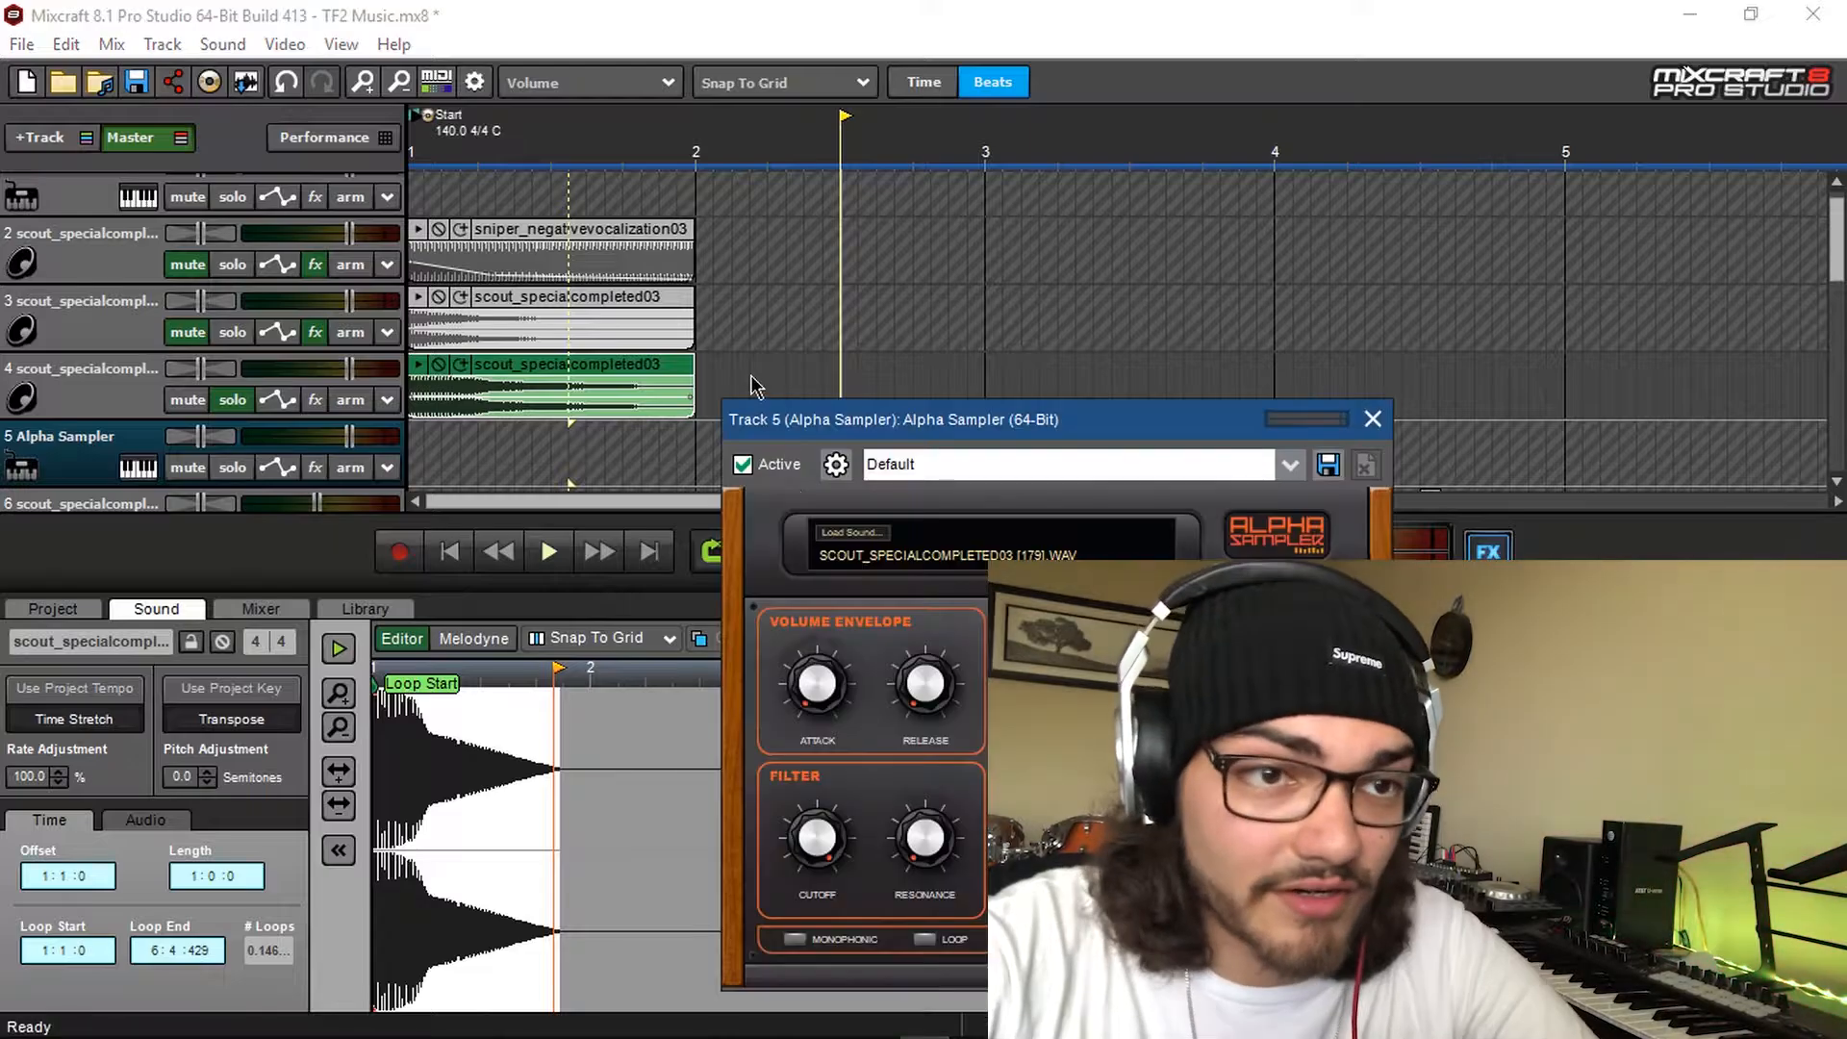
{"action": "left_click", "coordinate": [1373, 419]}
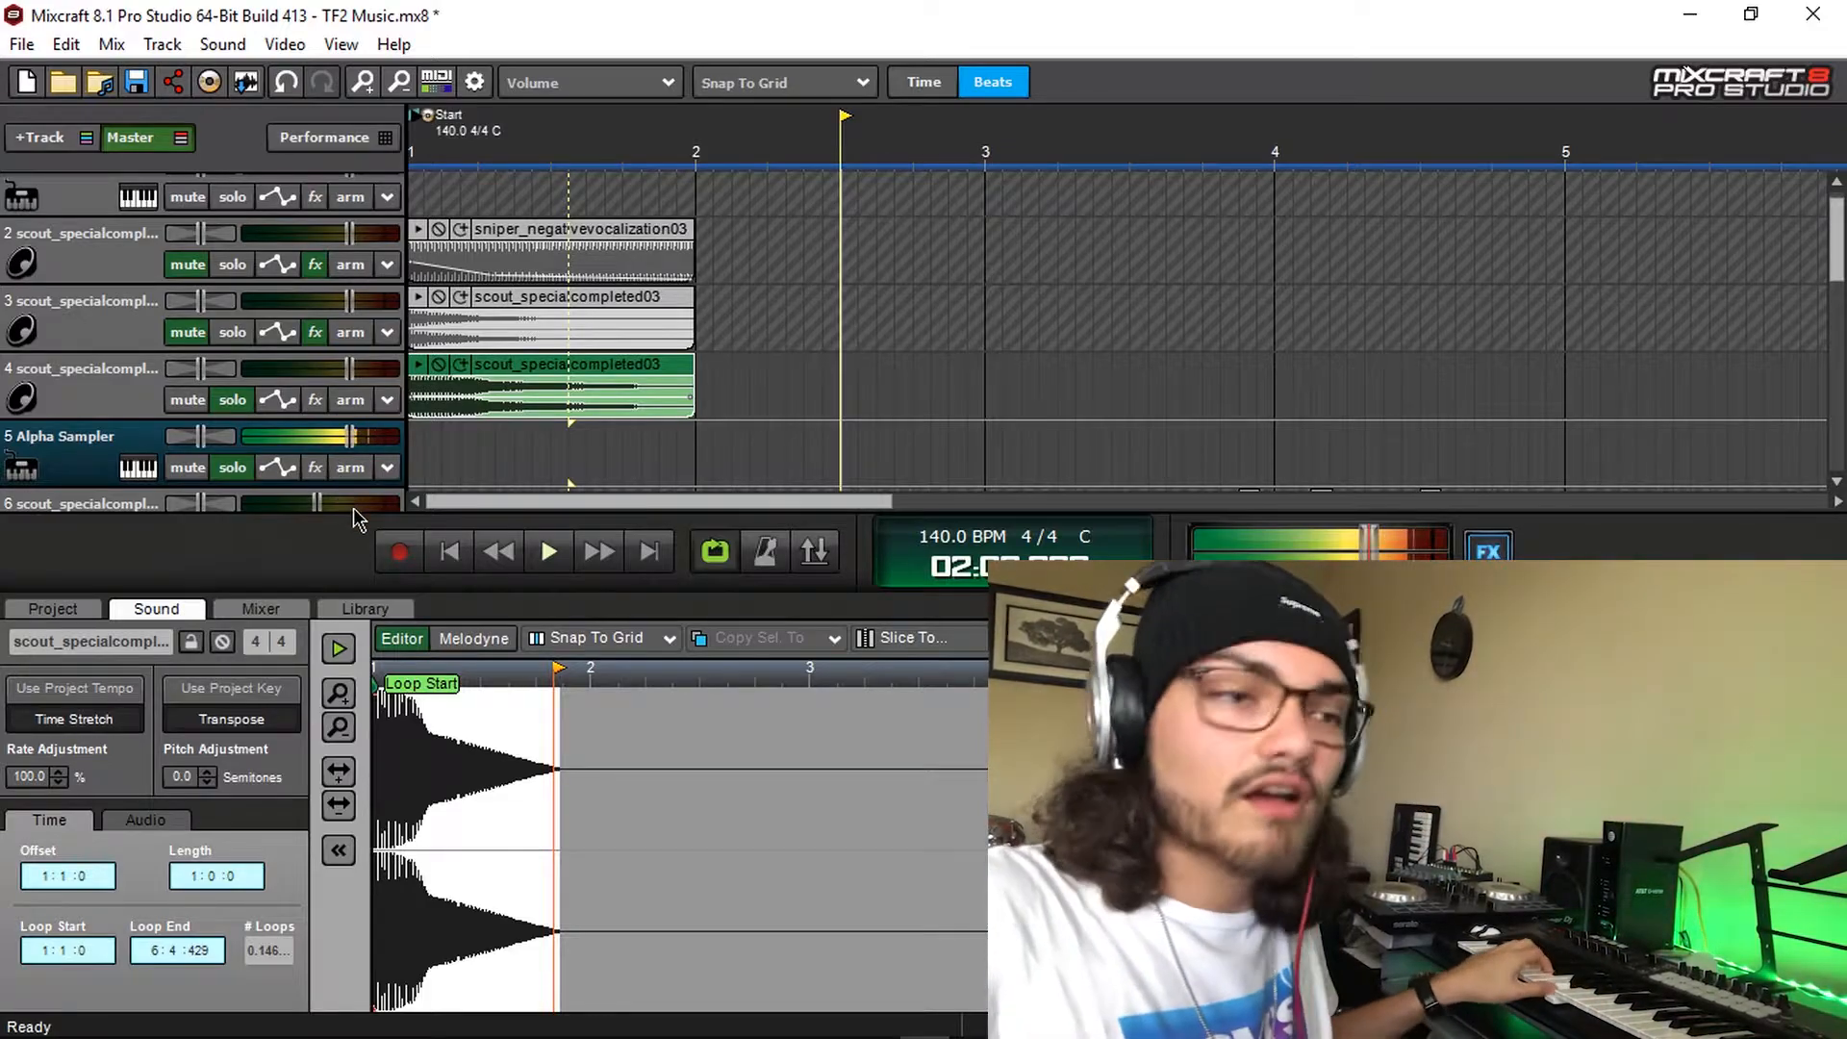
{"action": "left_click", "coordinate": [395, 548]}
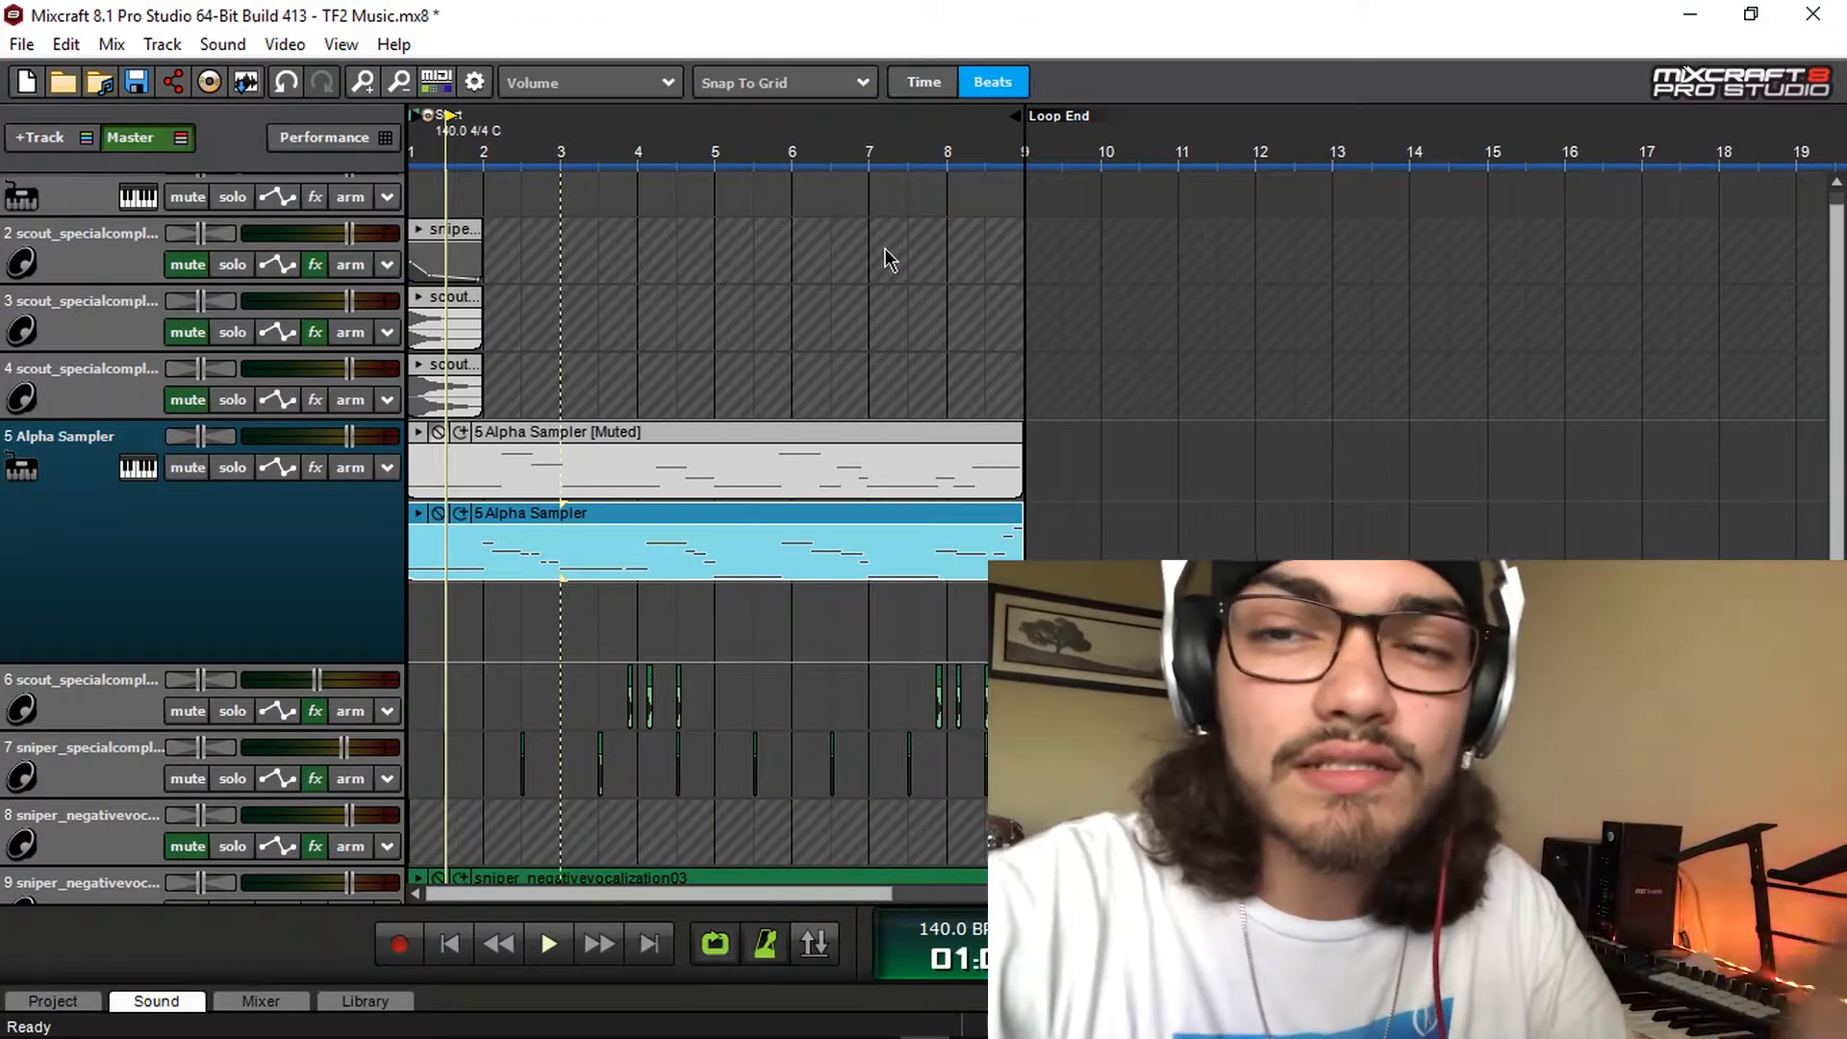
Insert a new audio track directly above the Alpha Sampler track
{"action": "scroll", "coordinate": [882, 449], "scroll_direction": "down", "scroll_amount": 3}
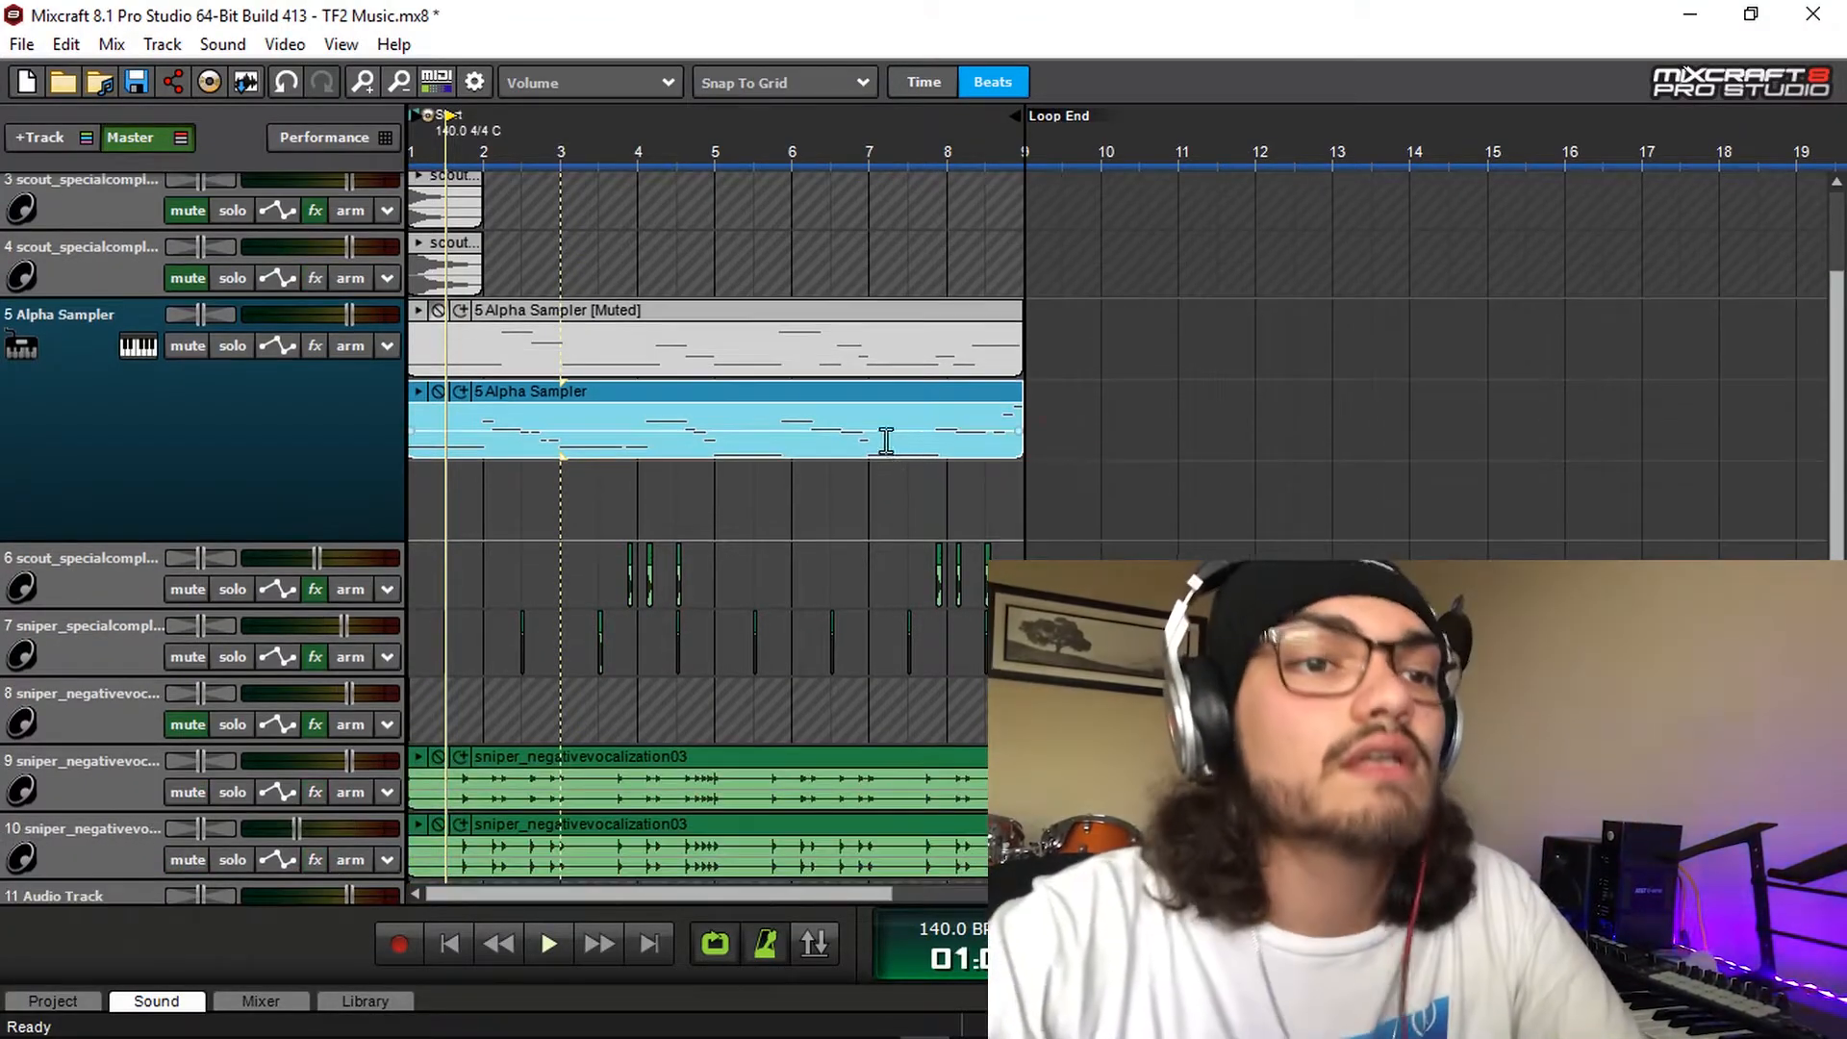
{"action": "scroll", "coordinate": [792, 363], "scroll_direction": "up", "scroll_amount": 2}
{"action": "scroll", "coordinate": [587, 462], "scroll_direction": "up", "scroll_amount": 2}
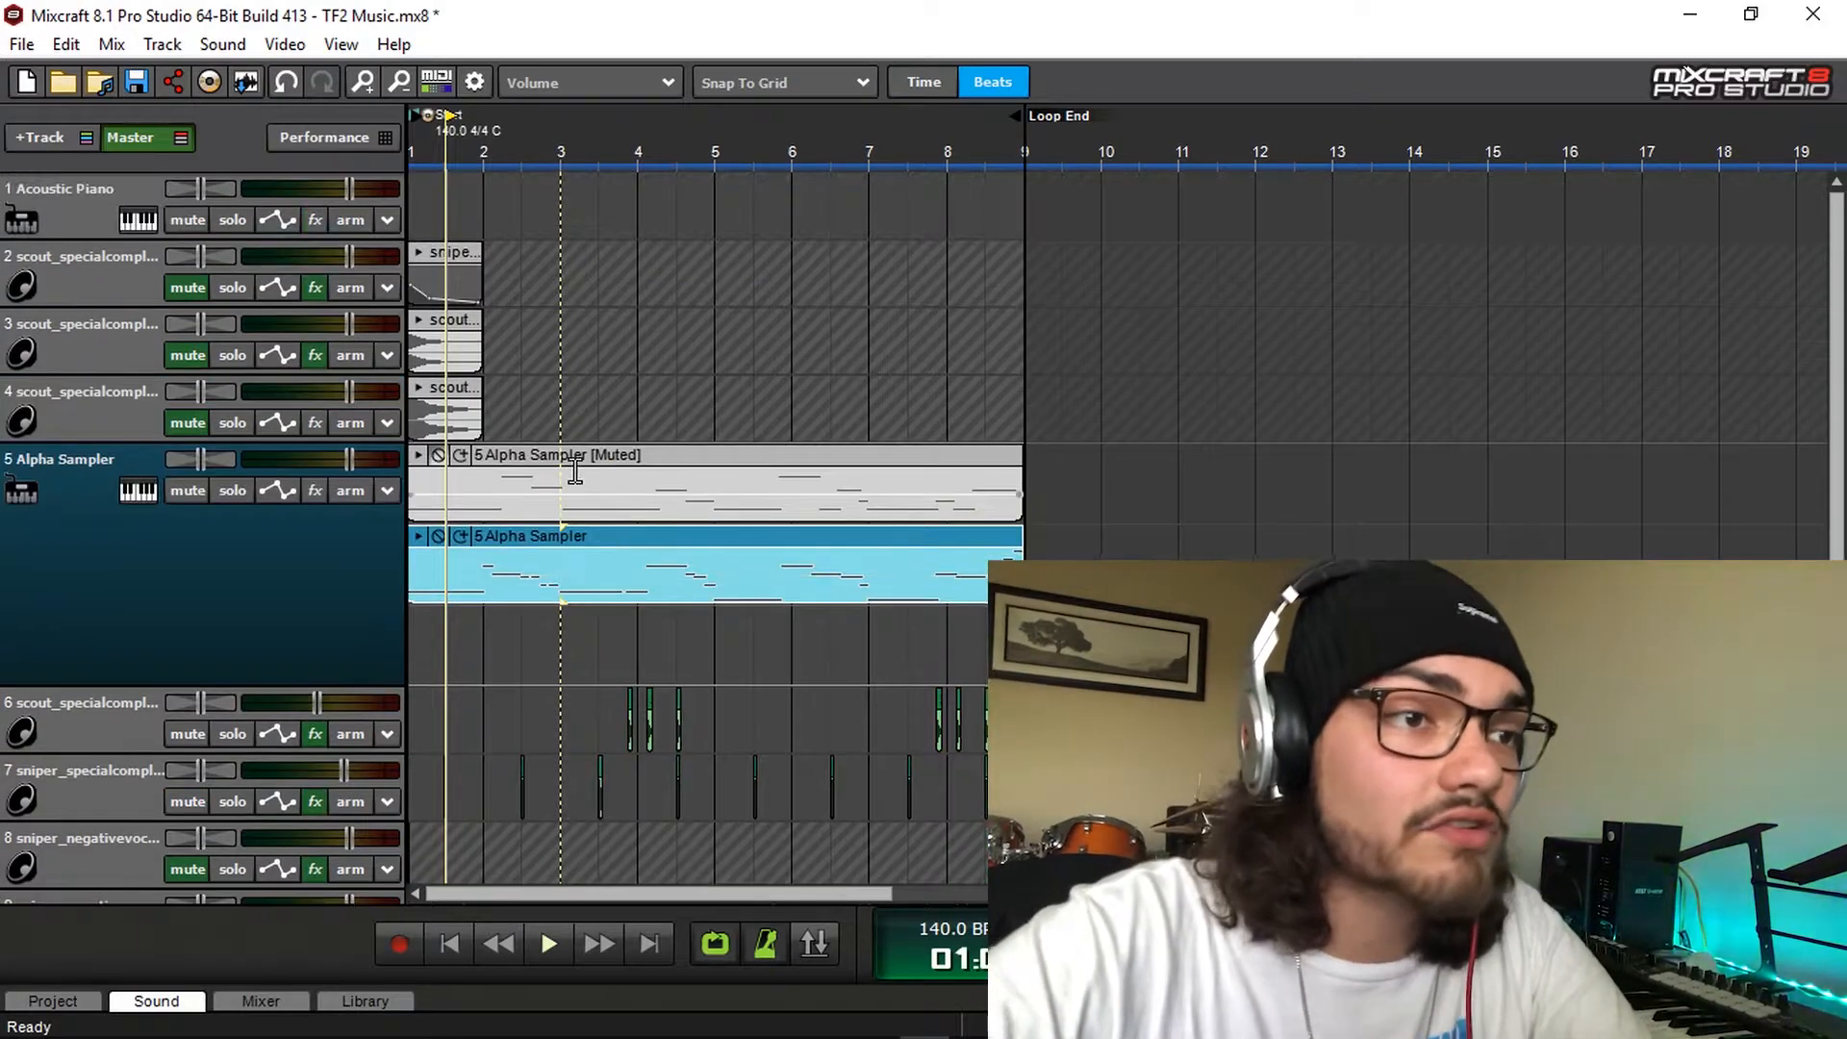
{"action": "right_click", "coordinate": [187, 639]}
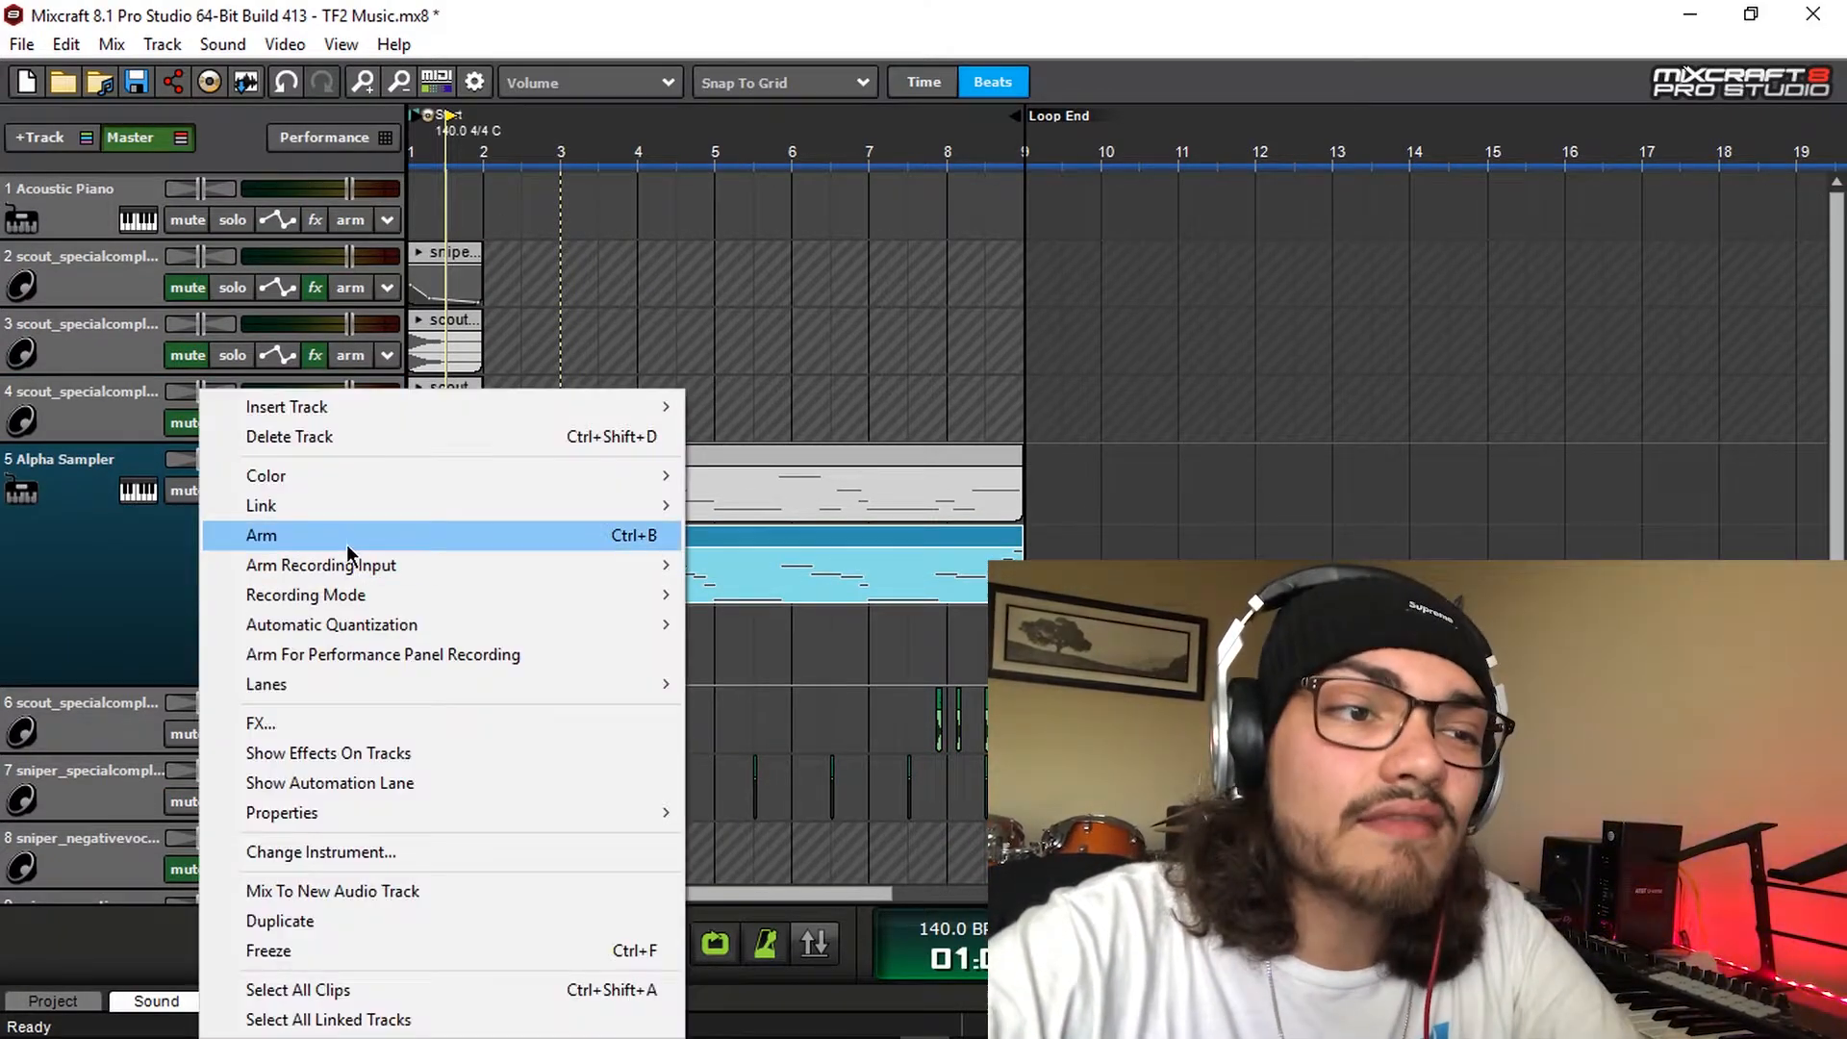
{"action": "left_click", "coordinate": [516, 407]}
{"action": "scroll", "coordinate": [569, 498], "scroll_direction": "up", "scroll_amount": 3}
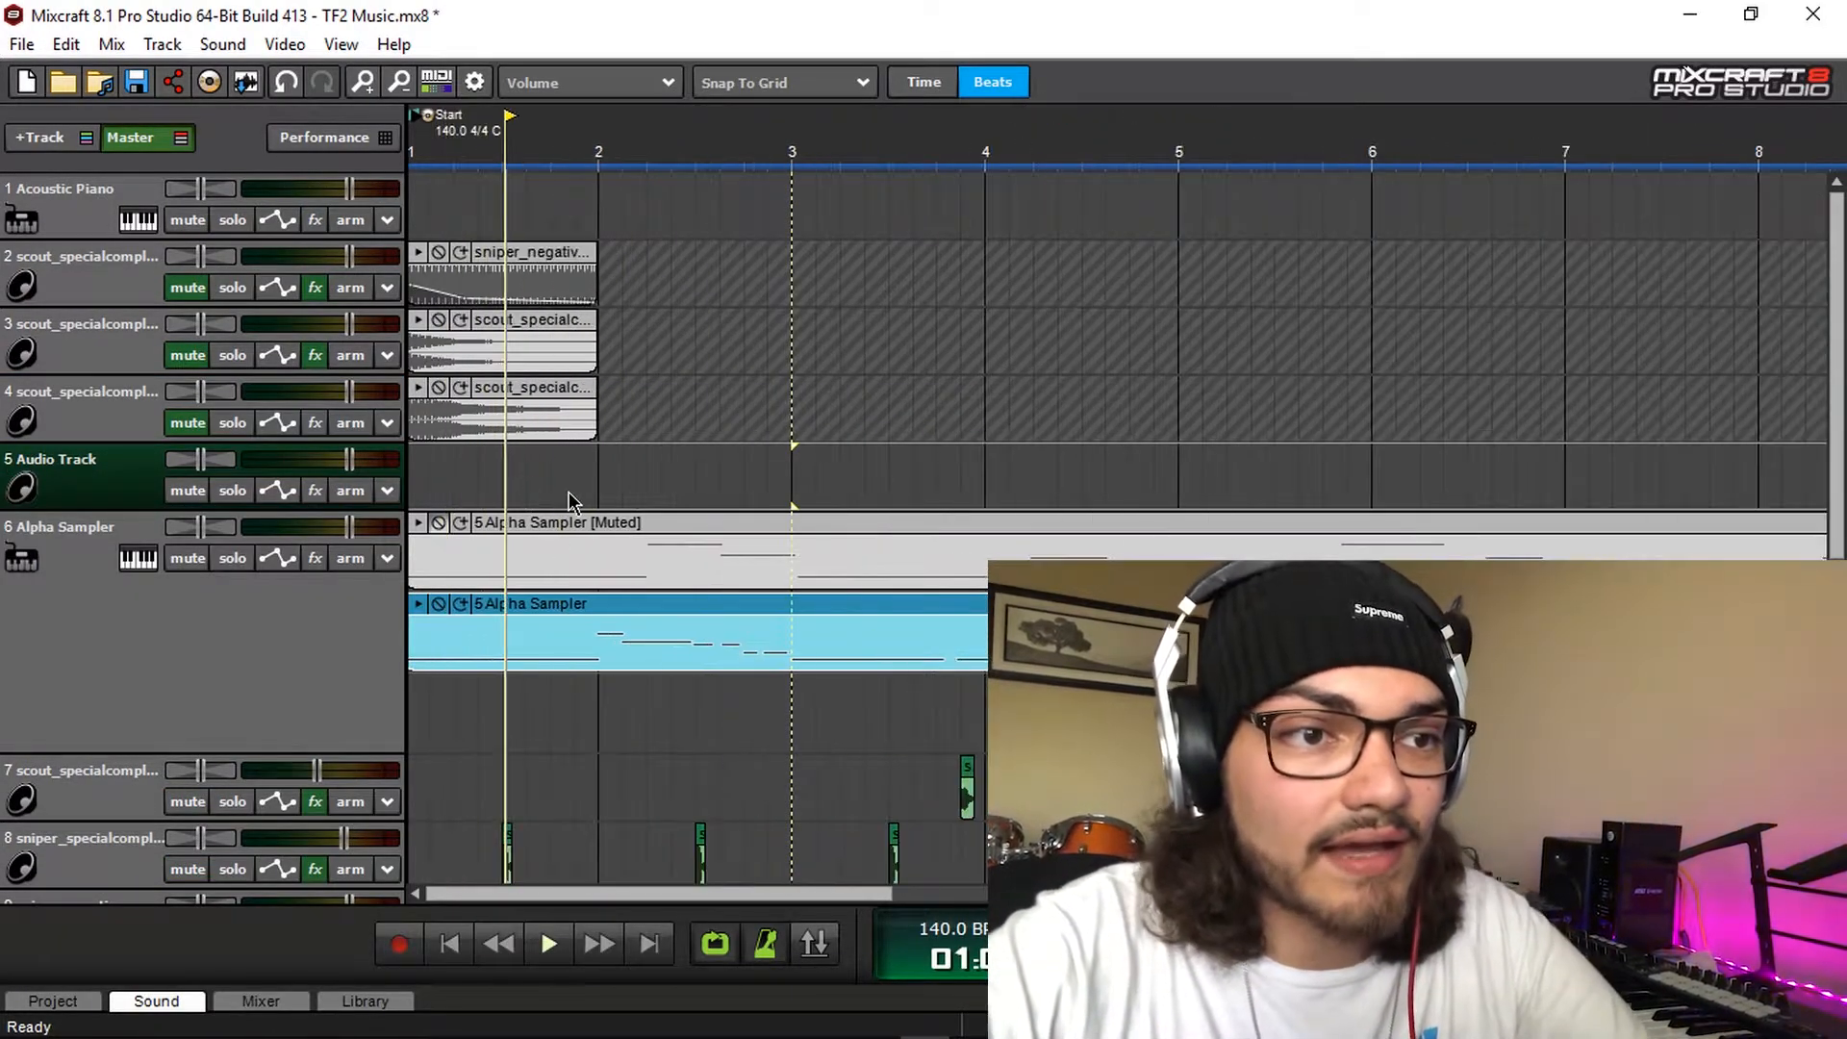
Preview HeavyMedic and heavy_paincrticialdeath03, and insert HeavyMedic at measure 2 on the new audio track 5
{"action": "double_click", "coordinate": [607, 480]}
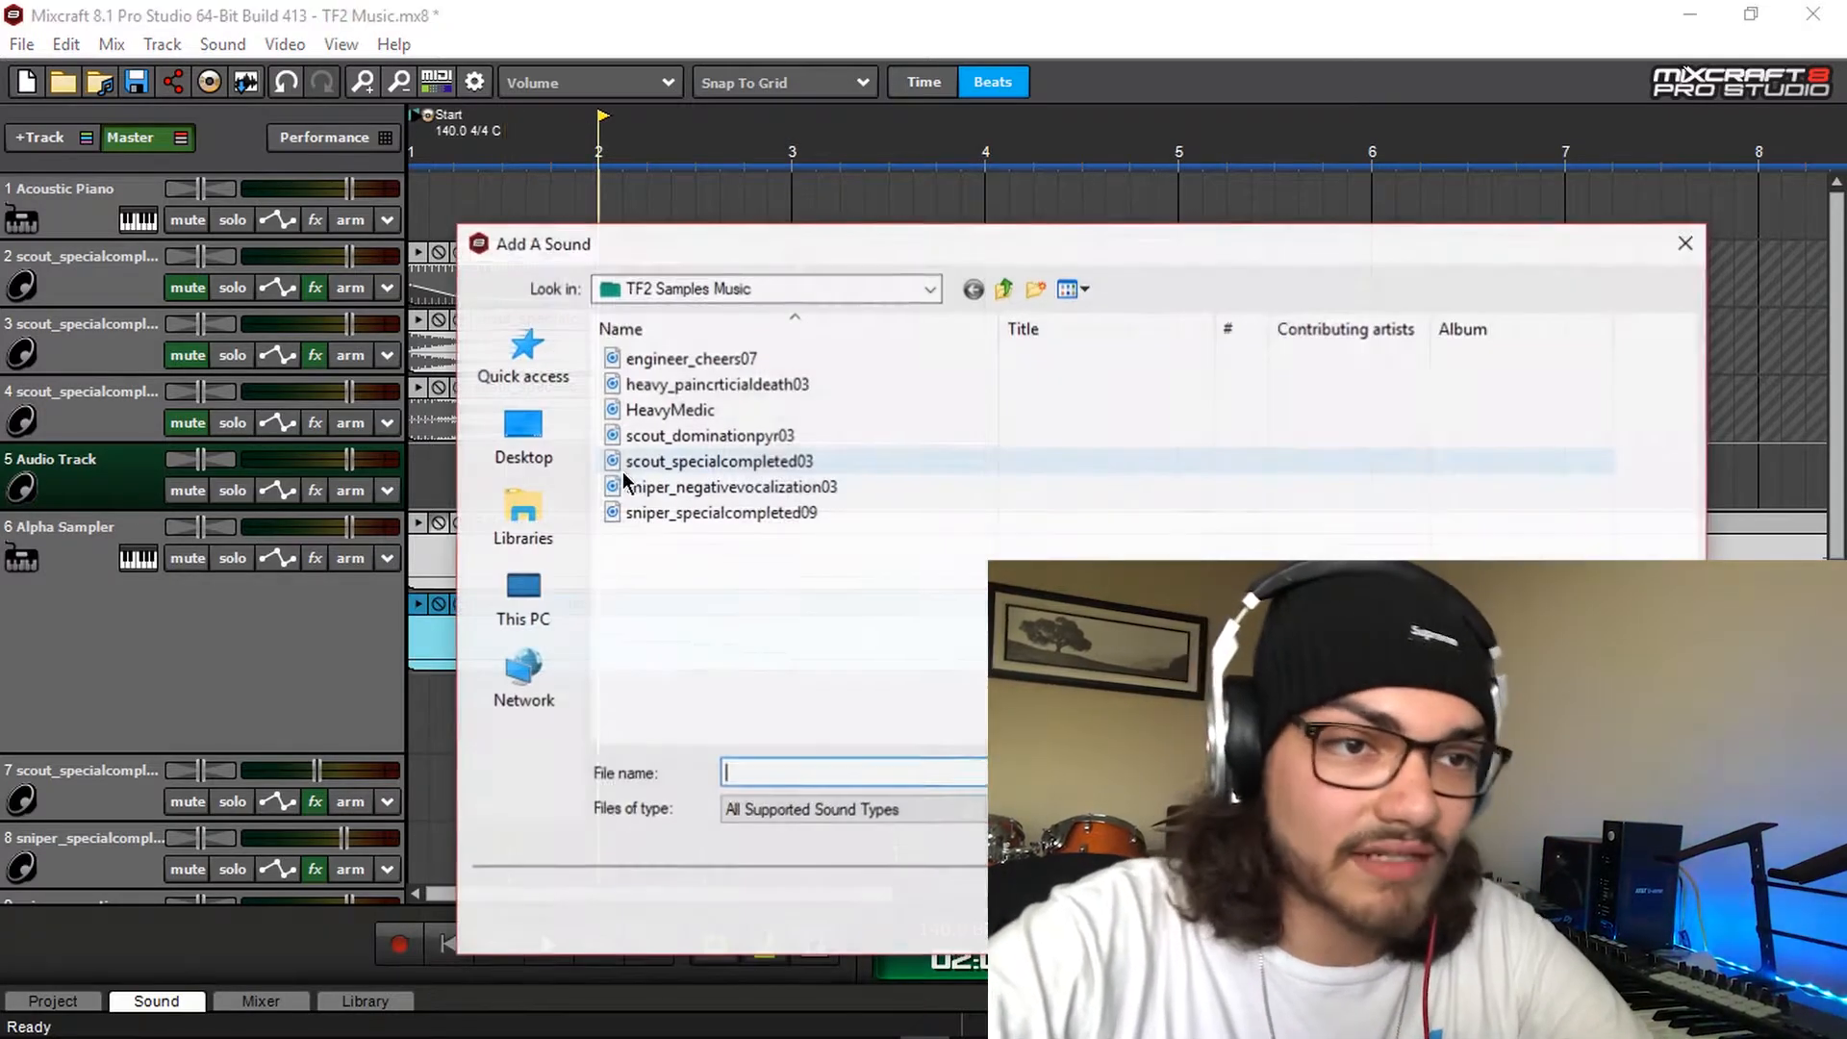
{"action": "left_click", "coordinate": [723, 408]}
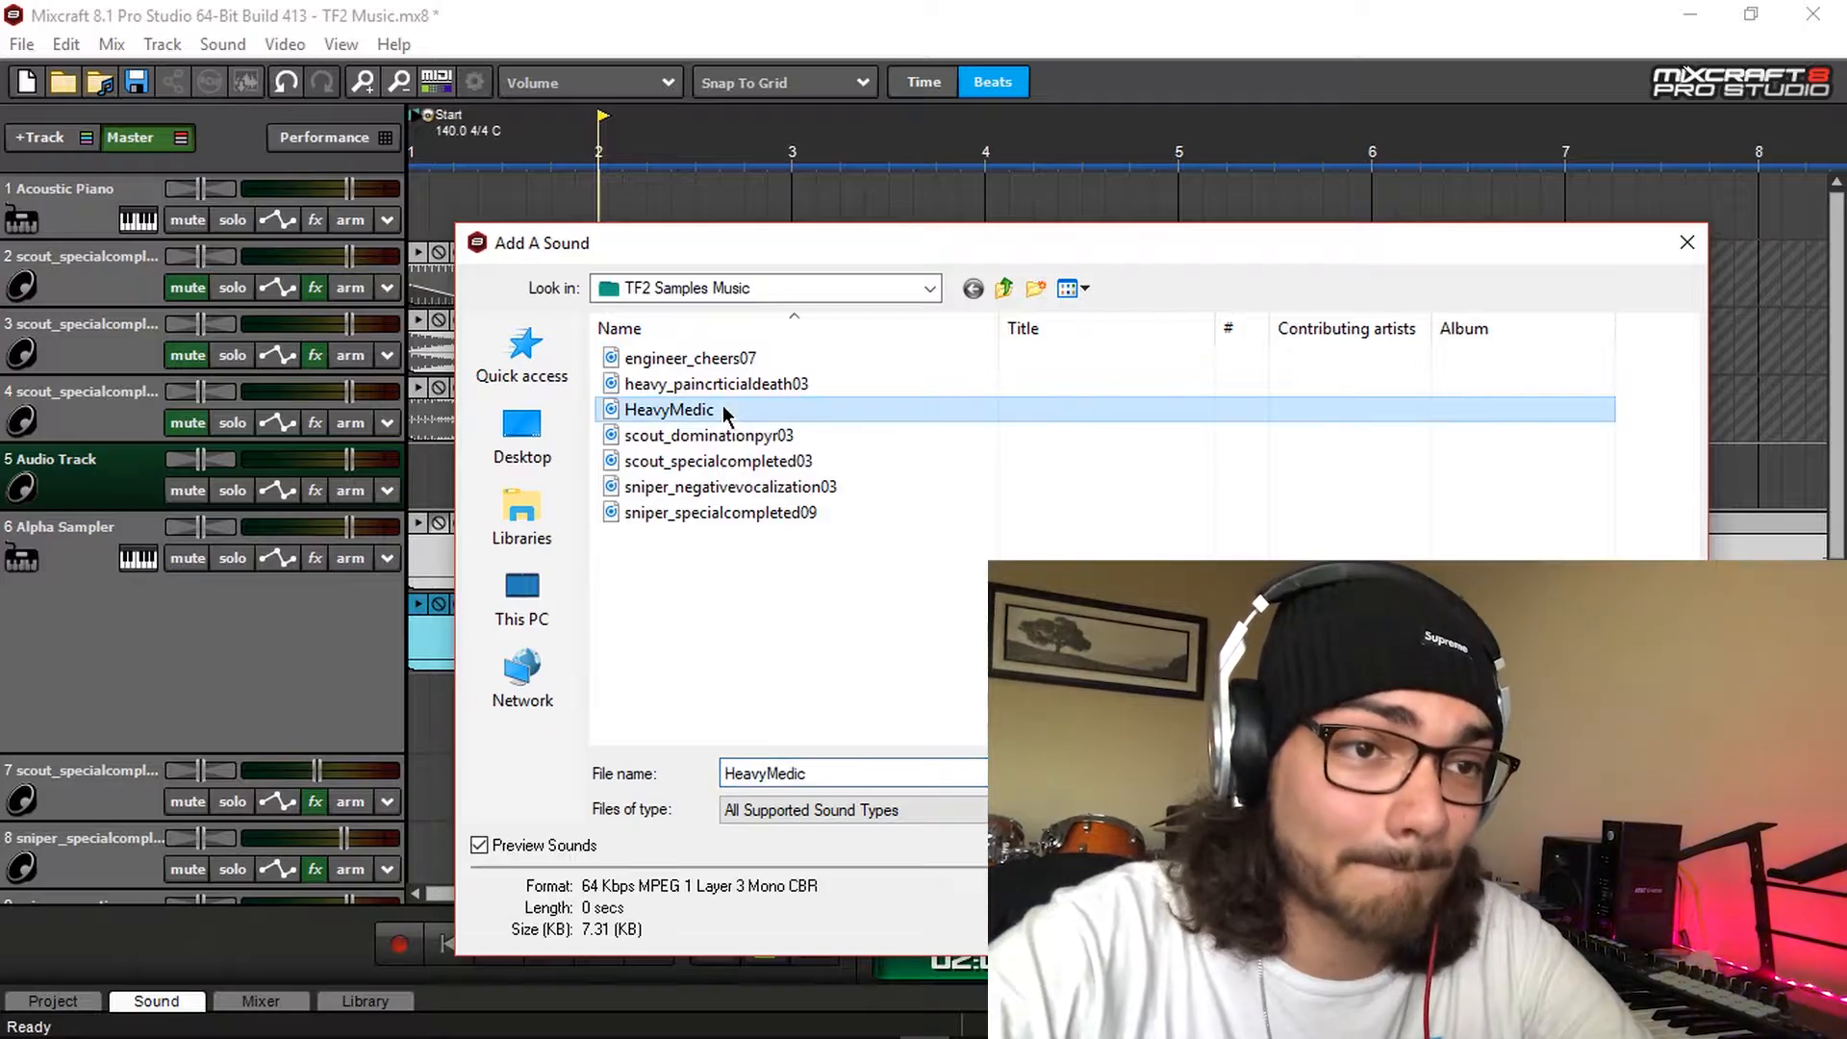
{"action": "left_click", "coordinate": [739, 384]}
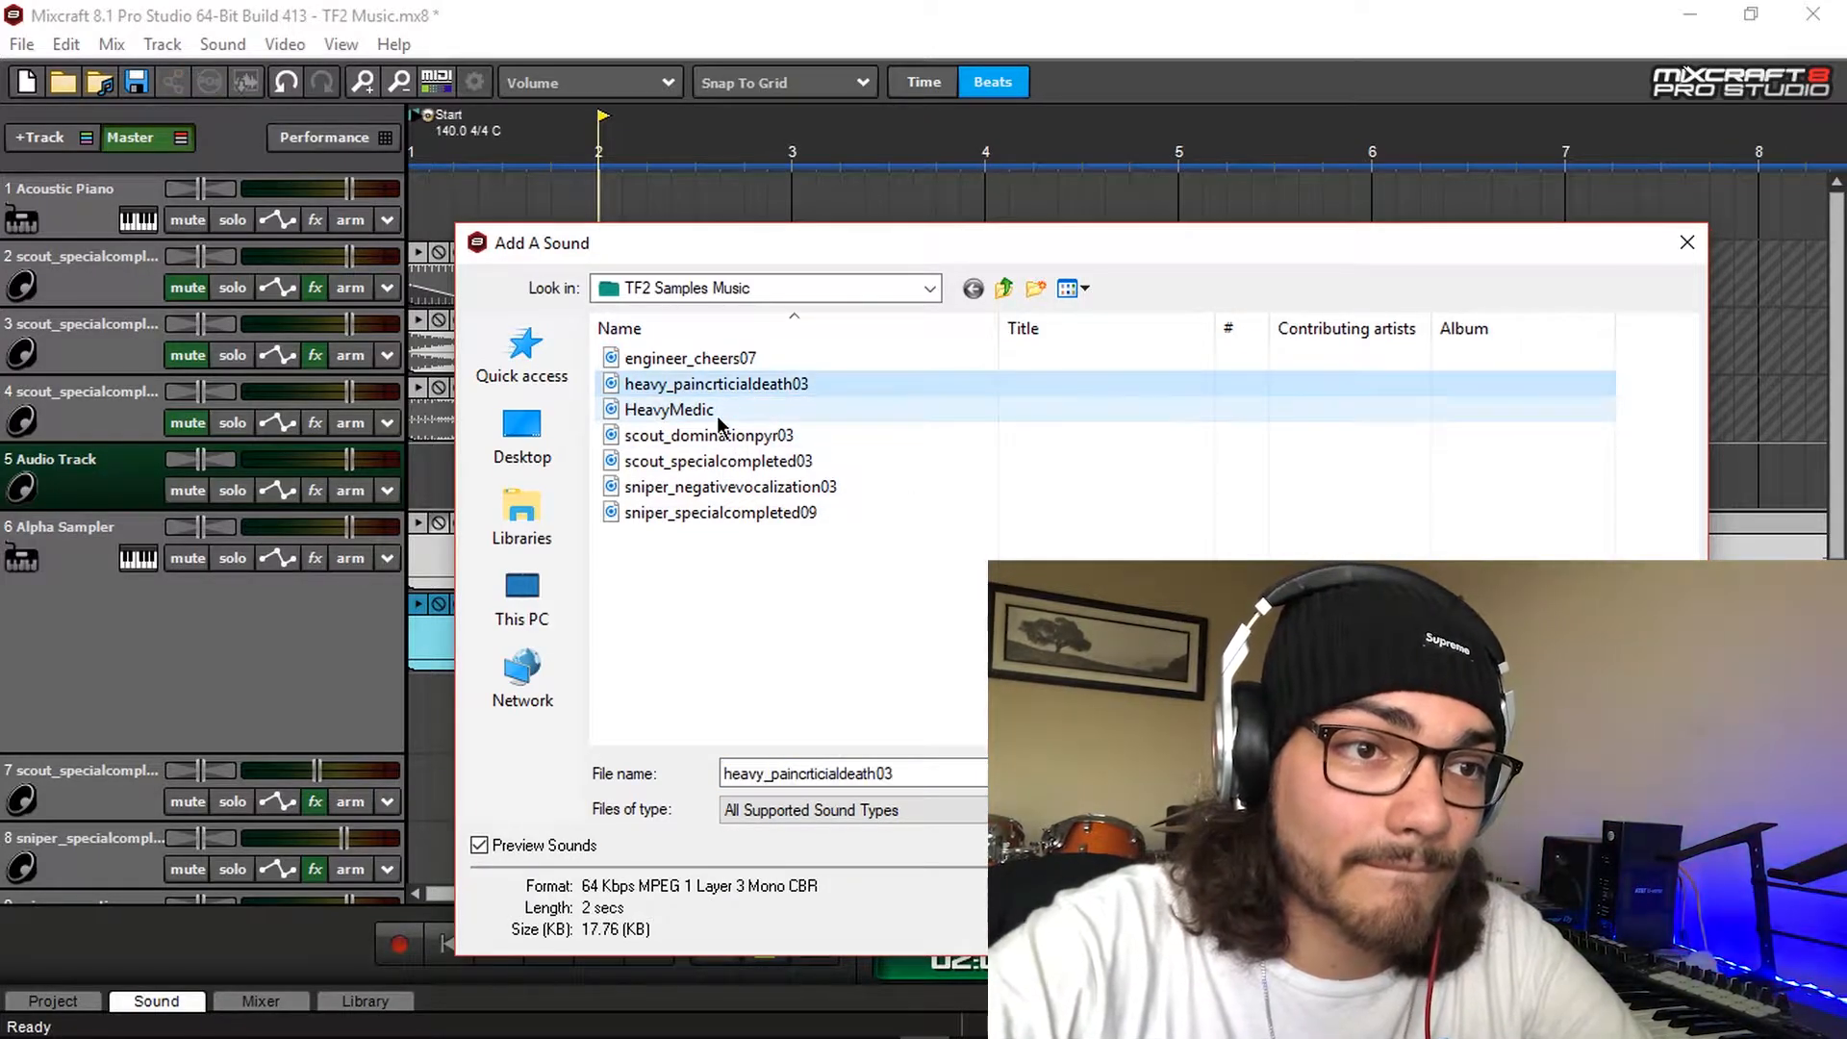
{"action": "double_click", "coordinate": [786, 413]}
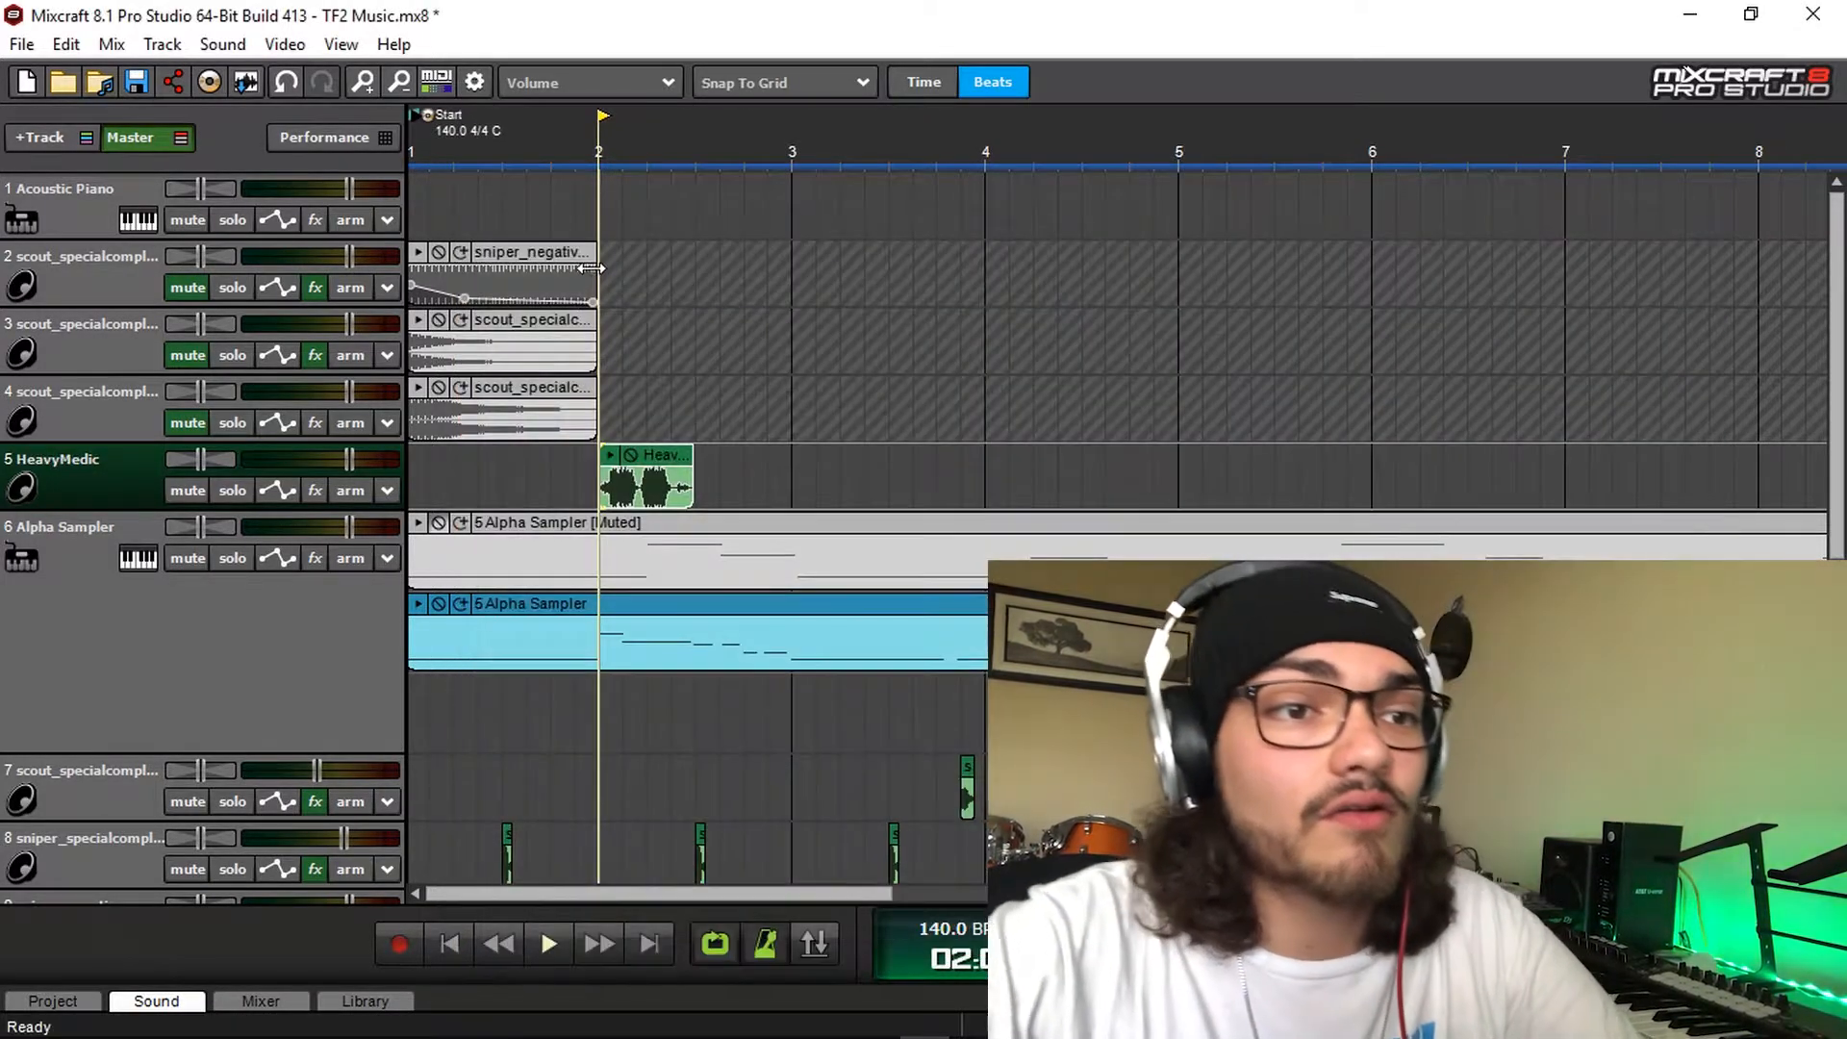
Trim the end of track 5's HeavyMedic clip back to beat 2.2, and shorten it slightly further
{"action": "scroll", "coordinate": [814, 467], "scroll_direction": "up", "scroll_amount": 1}
{"action": "left_click_drag", "start_coordinate": [979, 471], "coordinate": [886, 479]}
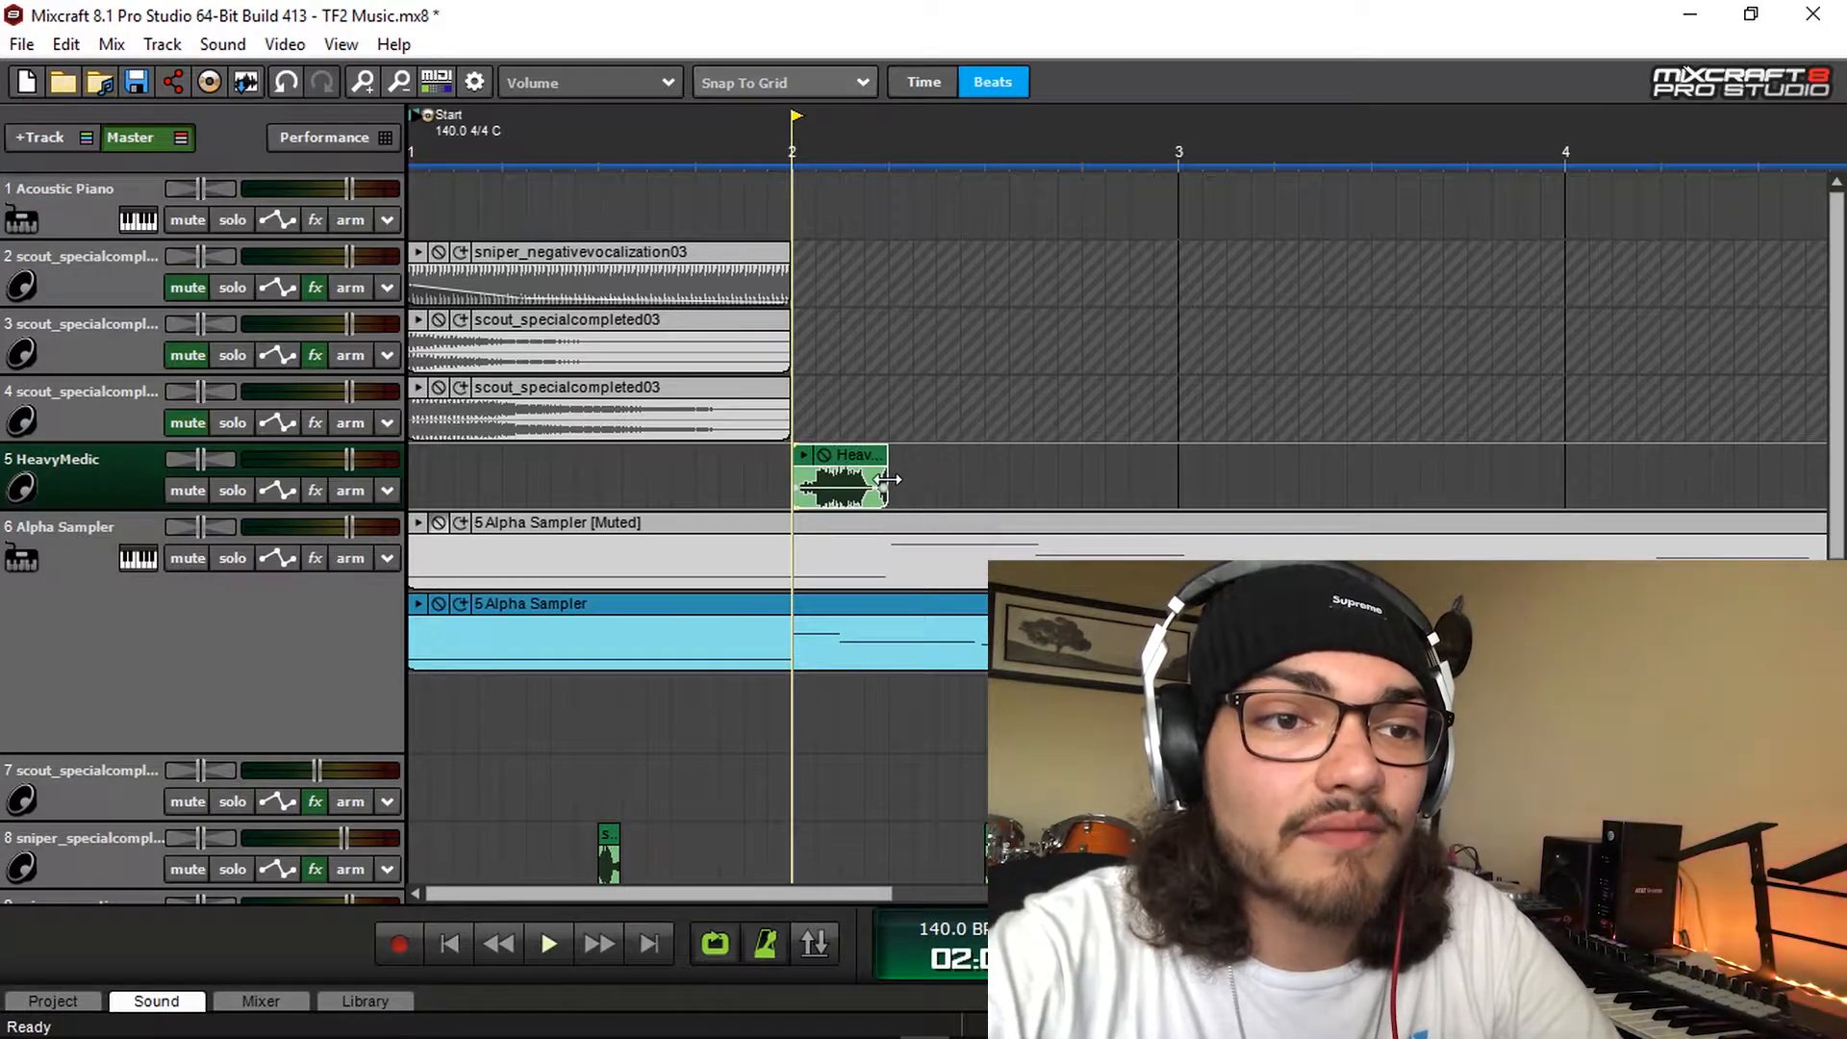
{"action": "scroll", "coordinate": [1034, 506], "scroll_direction": "up", "scroll_amount": 3}
{"action": "left_click_drag", "start_coordinate": [1119, 471], "coordinate": [1035, 473]}
{"action": "scroll", "coordinate": [1098, 481], "scroll_direction": "down", "scroll_amount": 4}
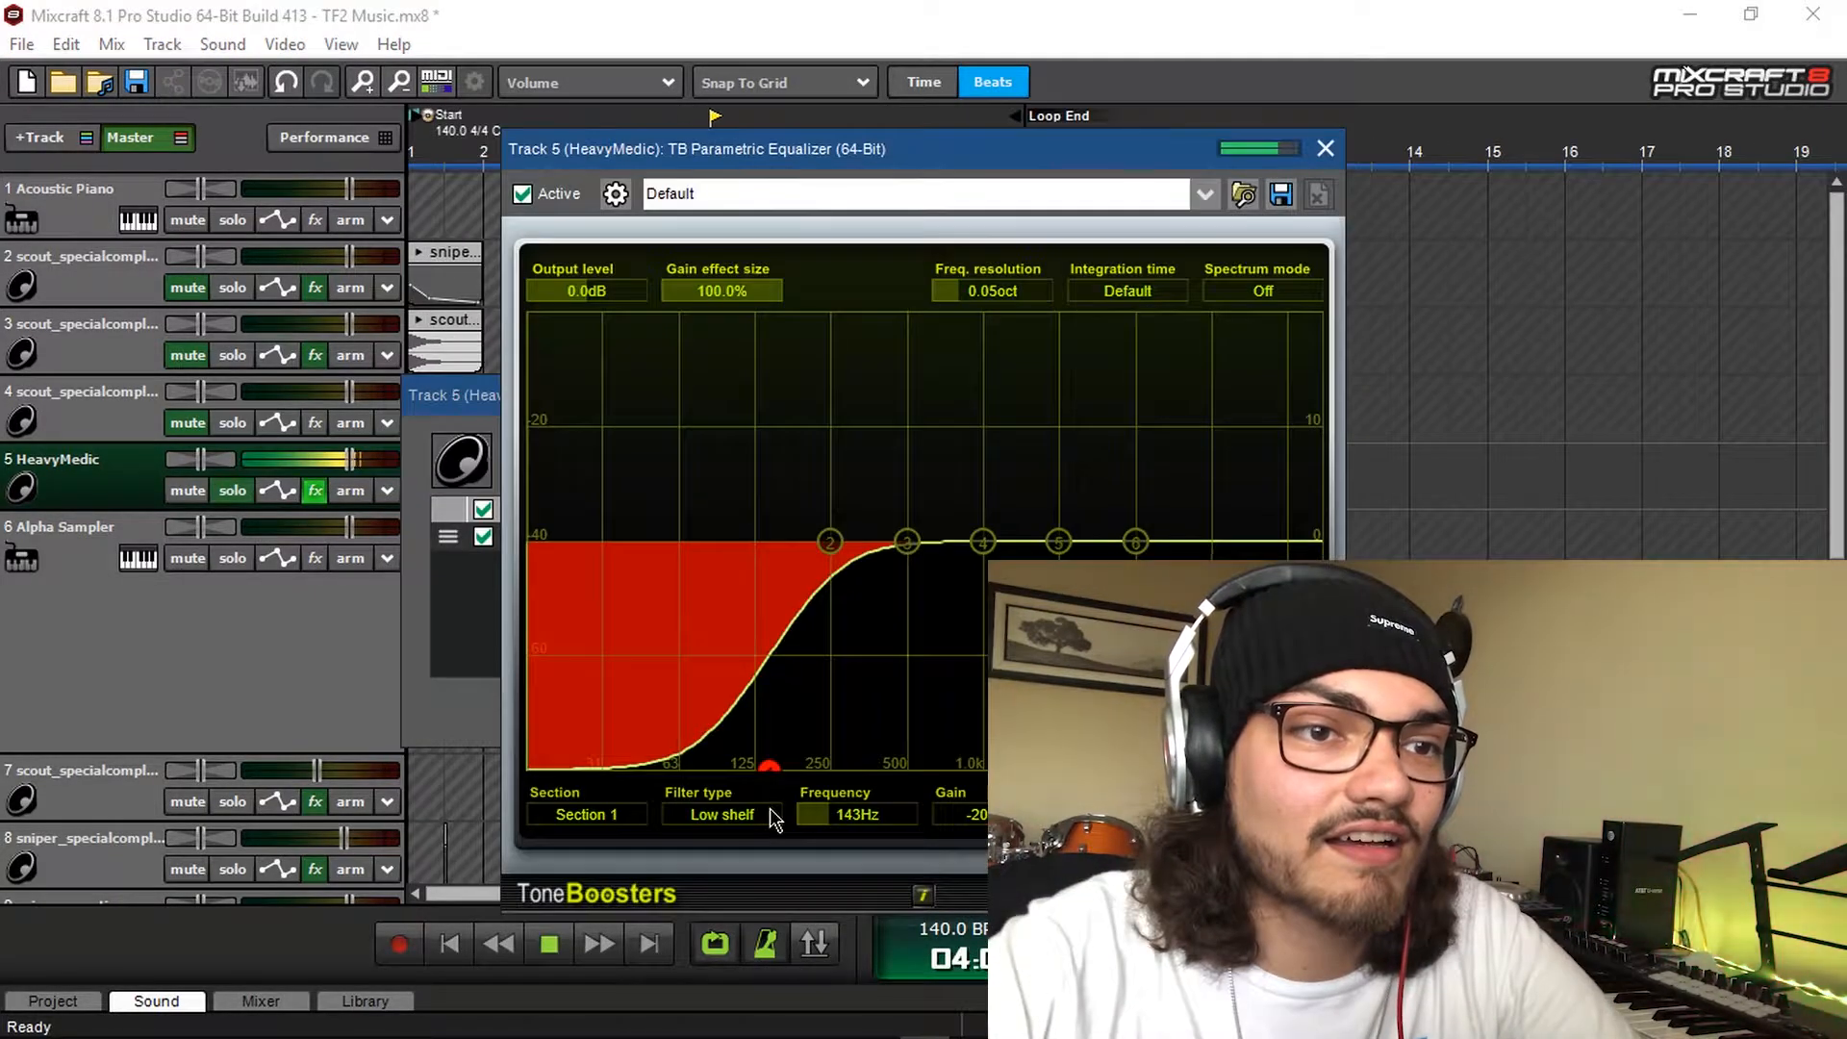
Fine-tune the section 1 low-shelf cut in track 5's TB Parametric Equalizer, close the effect windows and stop playback
{"action": "left_click_drag", "start_coordinate": [769, 810], "coordinate": [789, 816]}
{"action": "left_click", "coordinate": [1326, 149]}
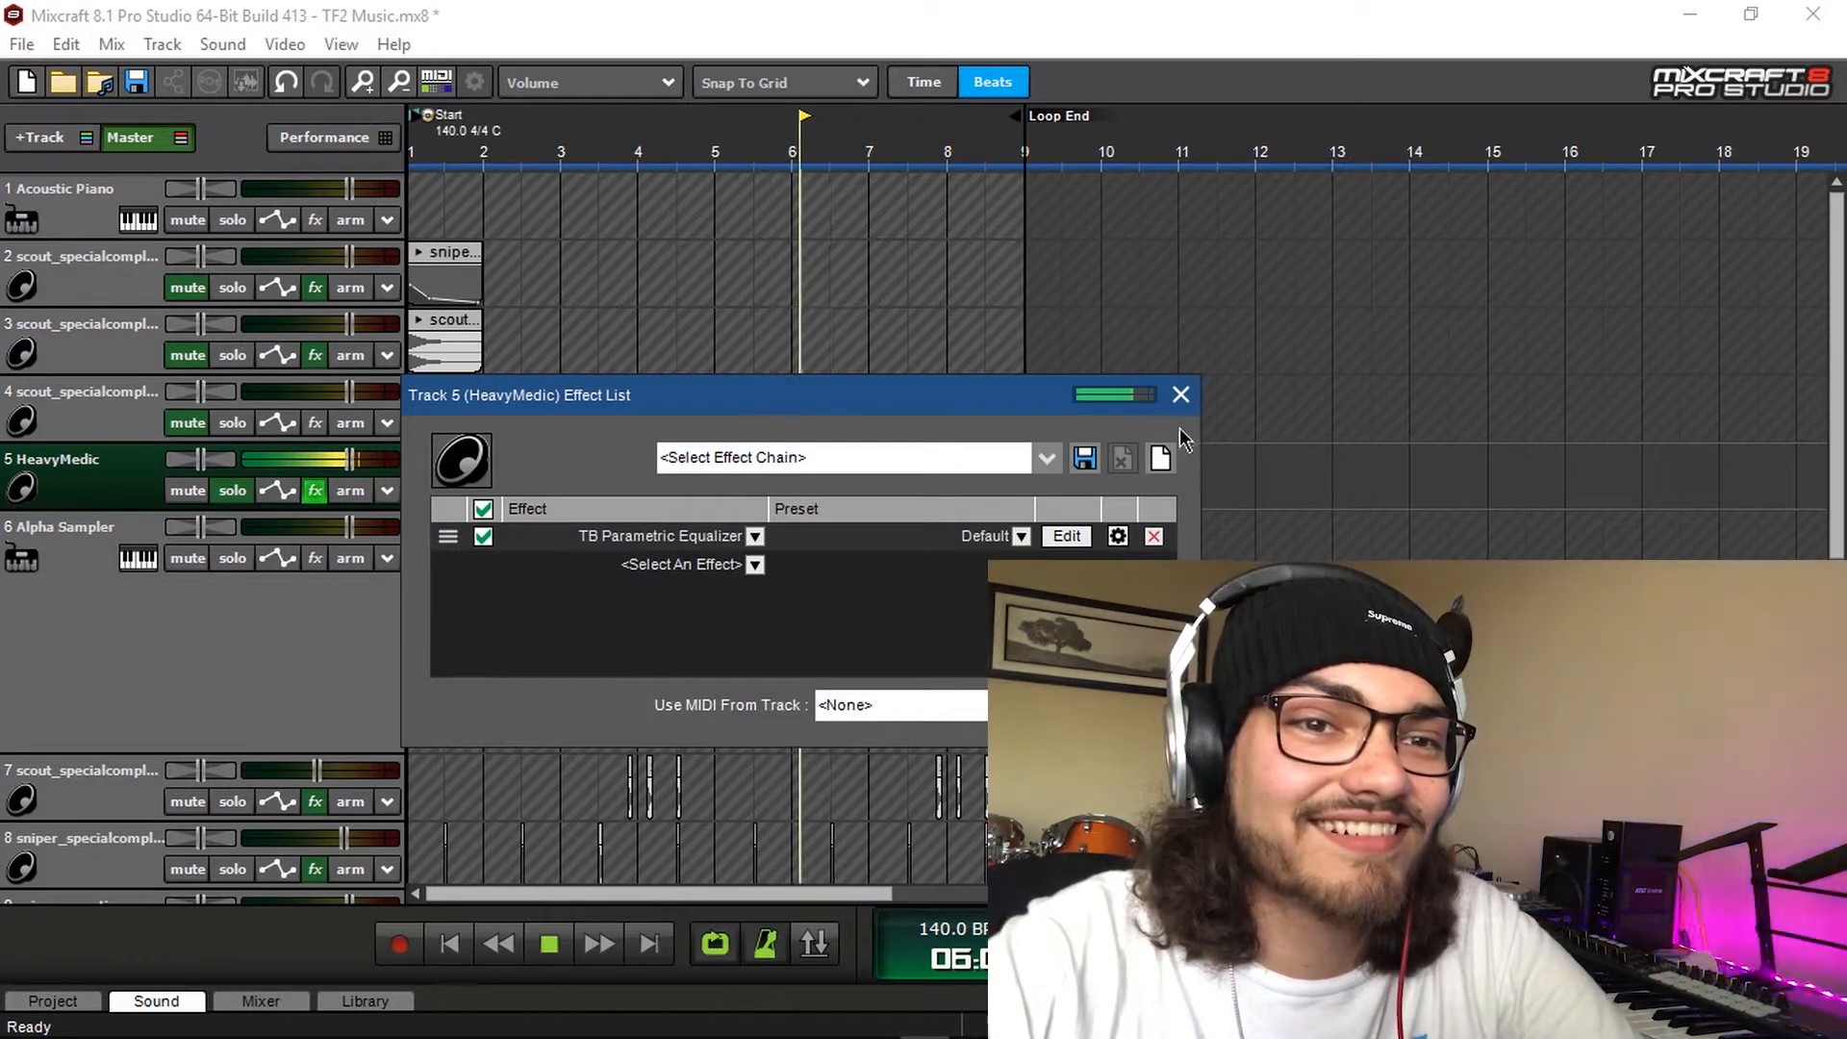
{"action": "left_click", "coordinate": [1180, 395]}
{"action": "key", "text": "space"}
Mix all of track 5's HeavyMedic clips into one new clip
{"action": "left_click_drag", "start_coordinate": [1103, 486], "coordinate": [396, 489]}
{"action": "key", "text": "ctrl+w"}
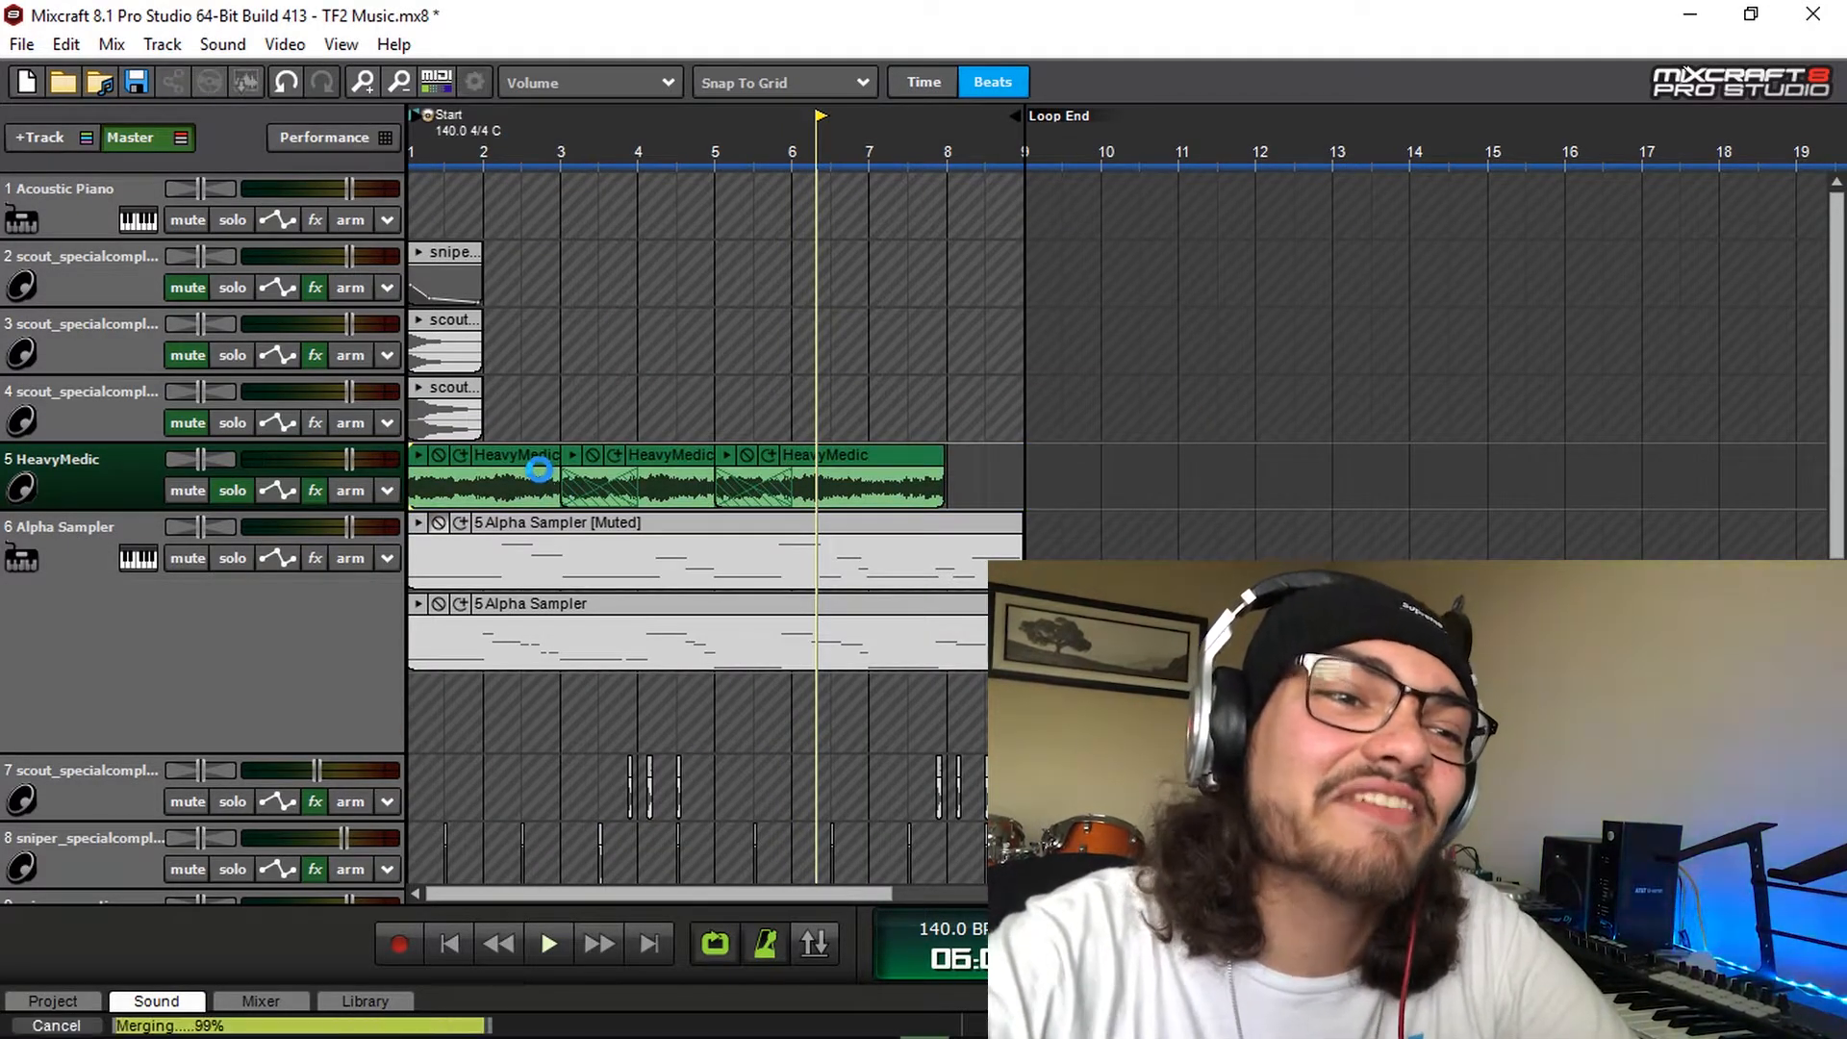
{"action": "right_click", "coordinate": [541, 470]}
{"action": "right_click", "coordinate": [640, 467]}
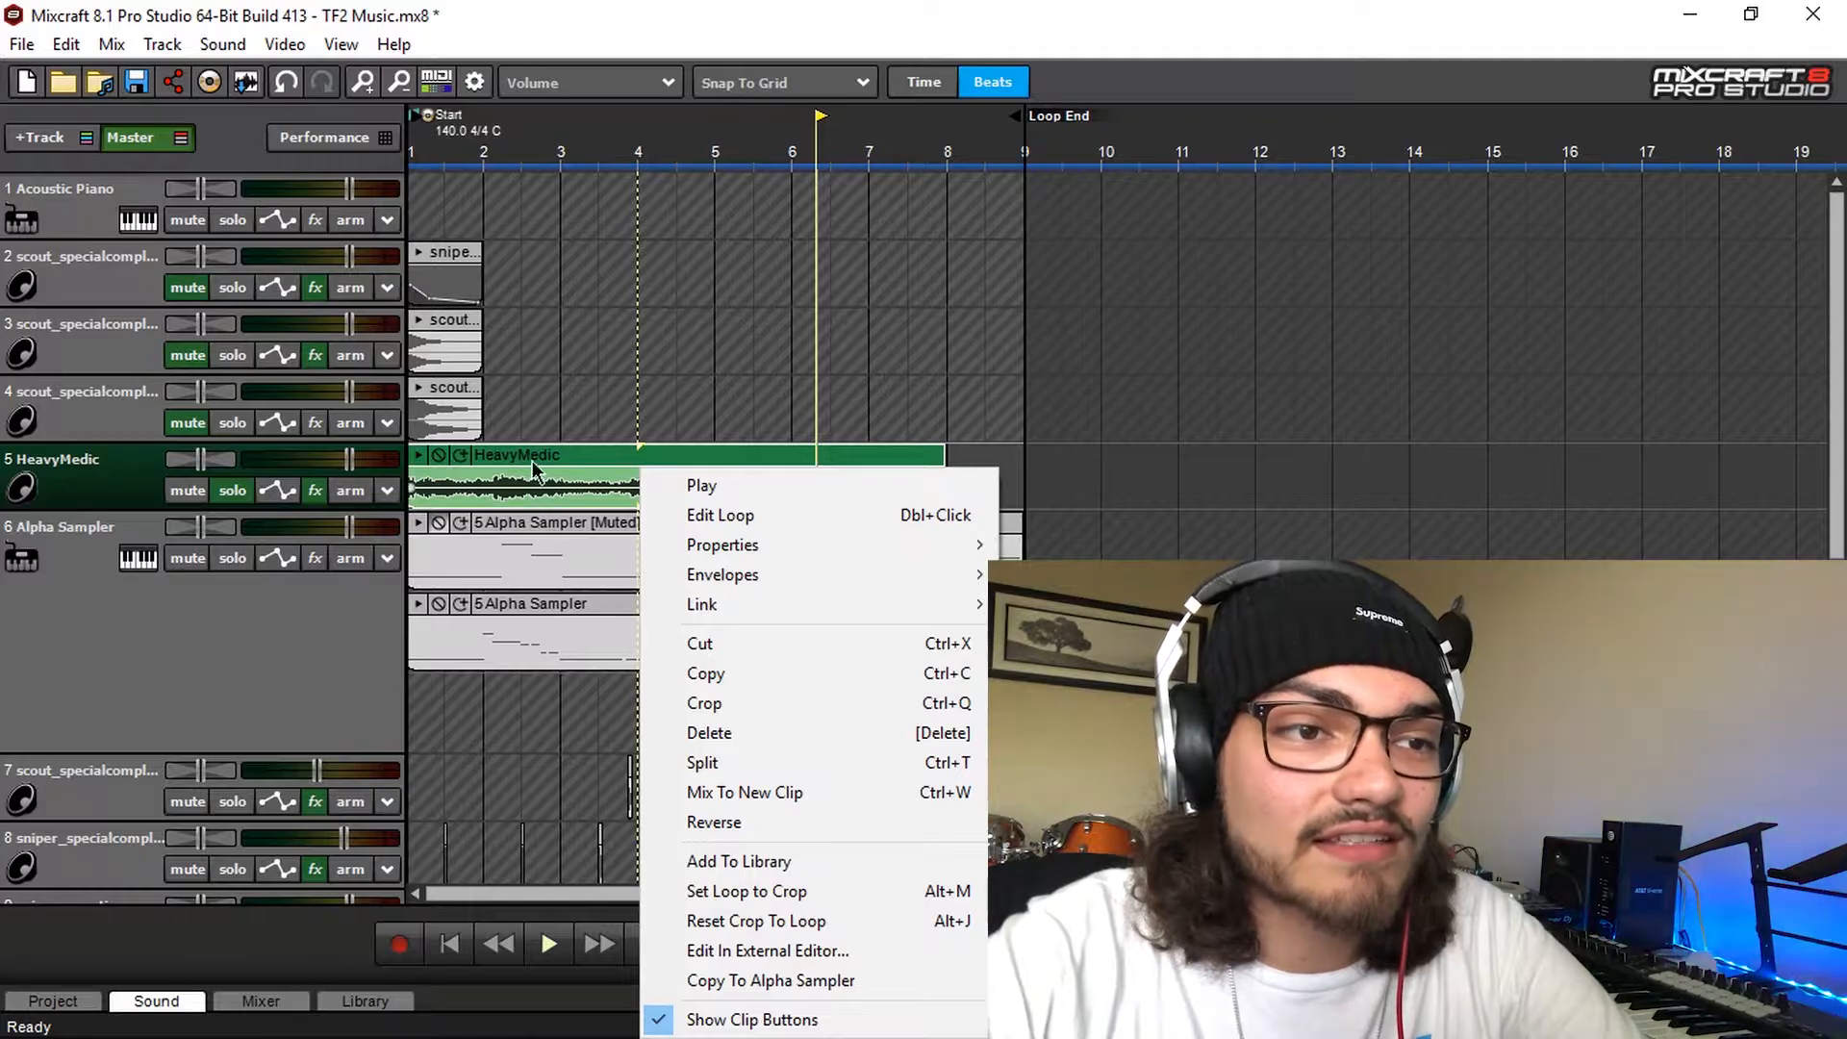
{"action": "right_click", "coordinate": [563, 451]}
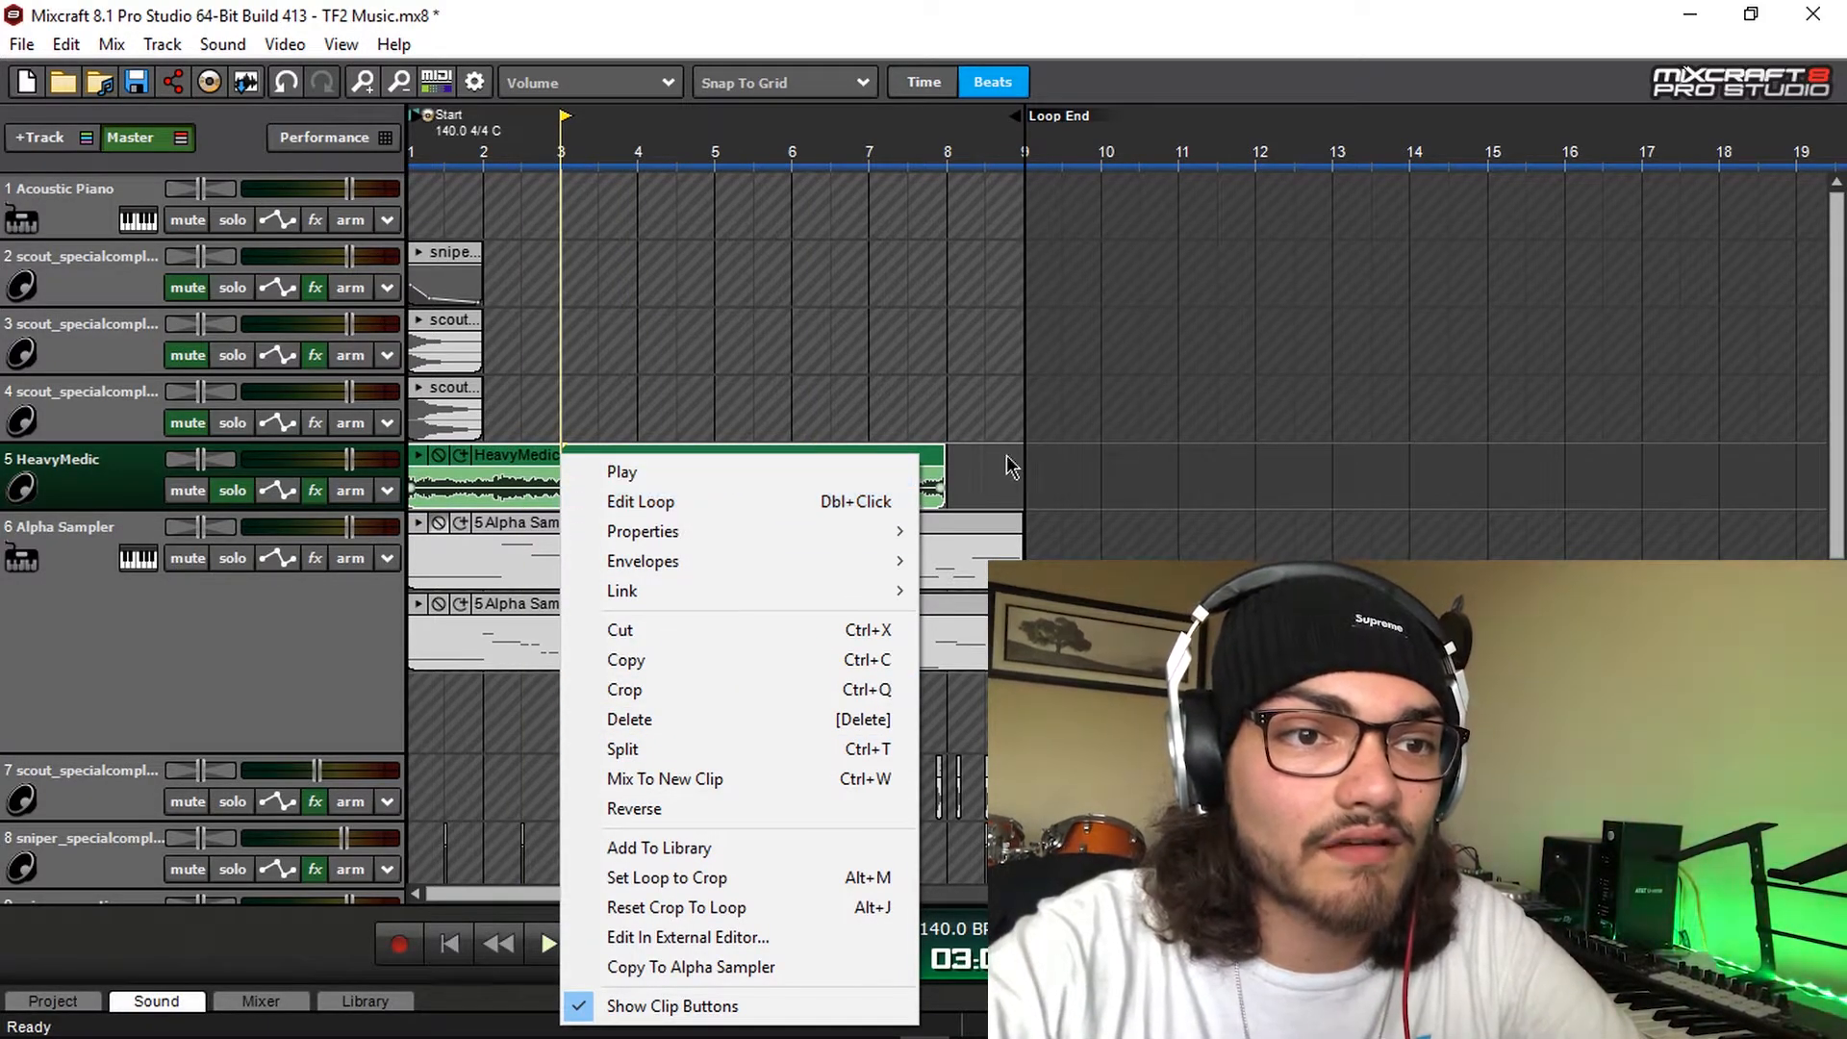
{"action": "left_click", "coordinate": [981, 486]}
{"action": "right_click", "coordinate": [736, 473]}
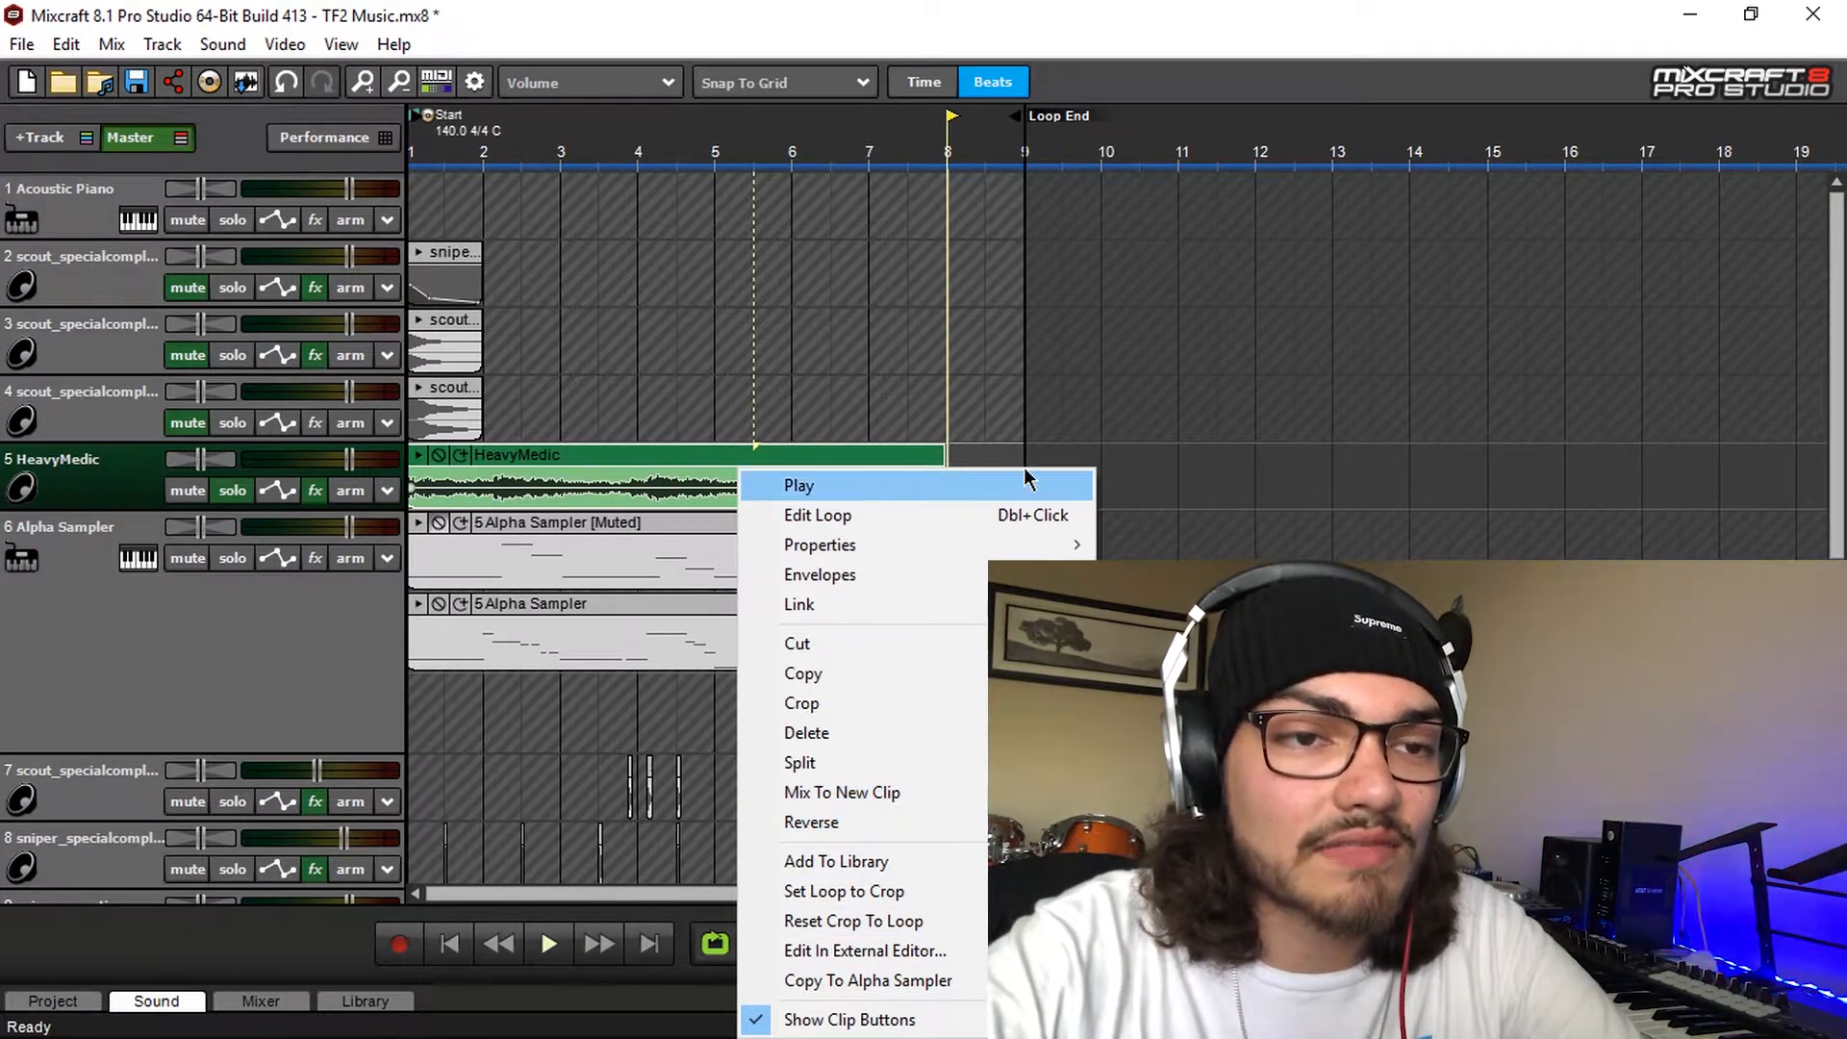
{"action": "left_click", "coordinate": [966, 453]}
{"action": "double_click", "coordinate": [983, 476]}
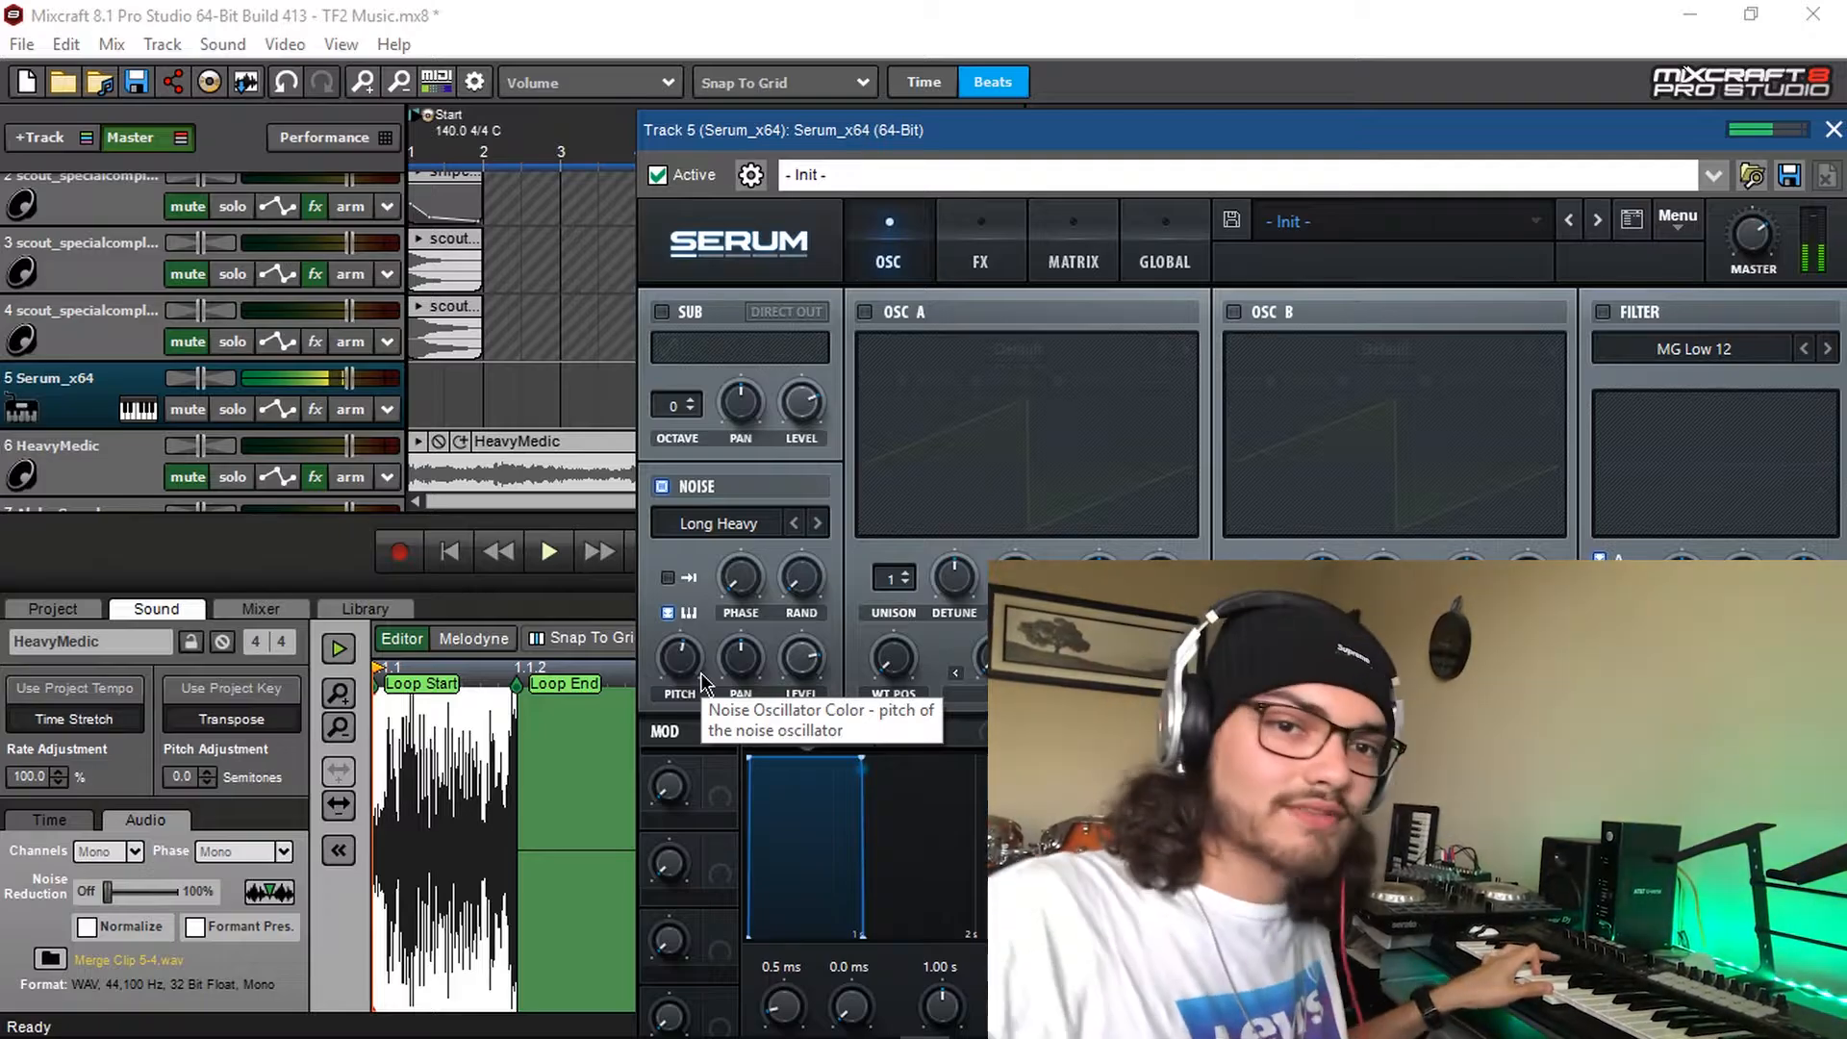
Enable the Reverb effect in Serum on track 5 for the Long Heavy noise sound, and review its effects rack
{"action": "left_click_drag", "start_coordinate": [1048, 136], "coordinate": [781, 58]}
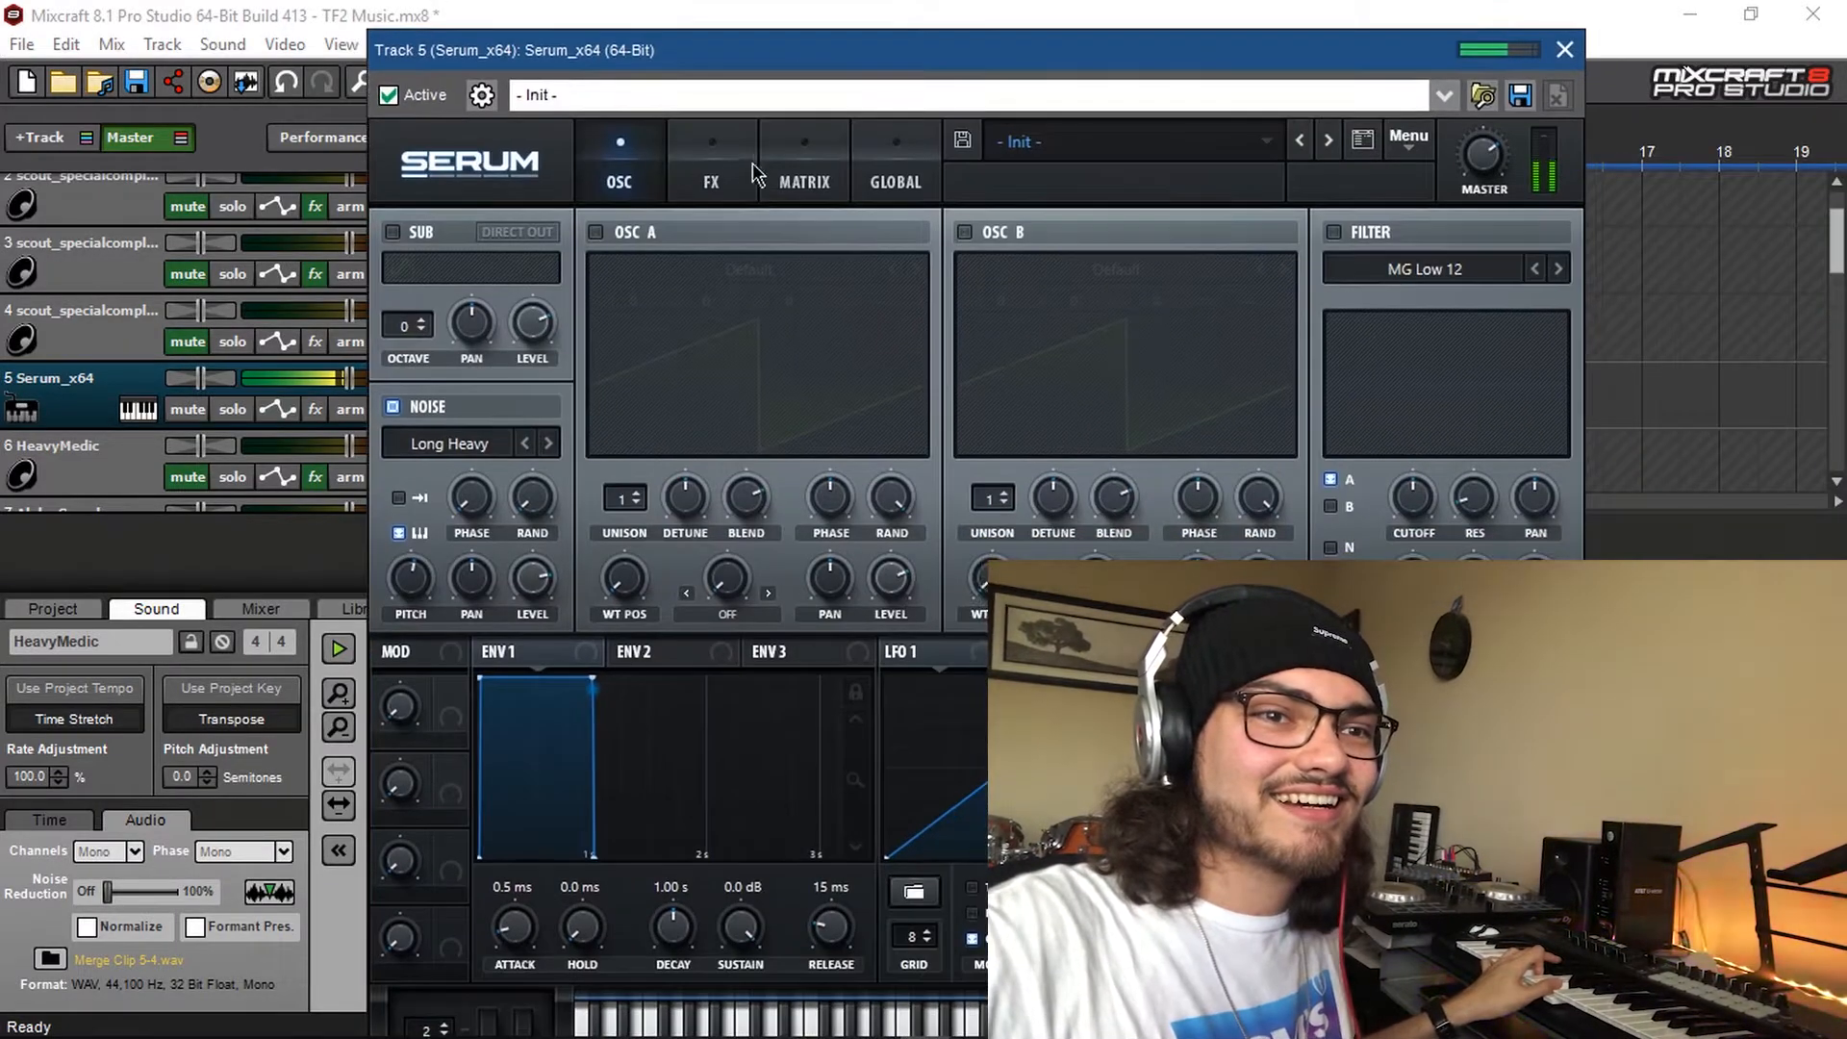
{"action": "left_click", "coordinate": [717, 168]}
{"action": "left_click", "coordinate": [402, 522]}
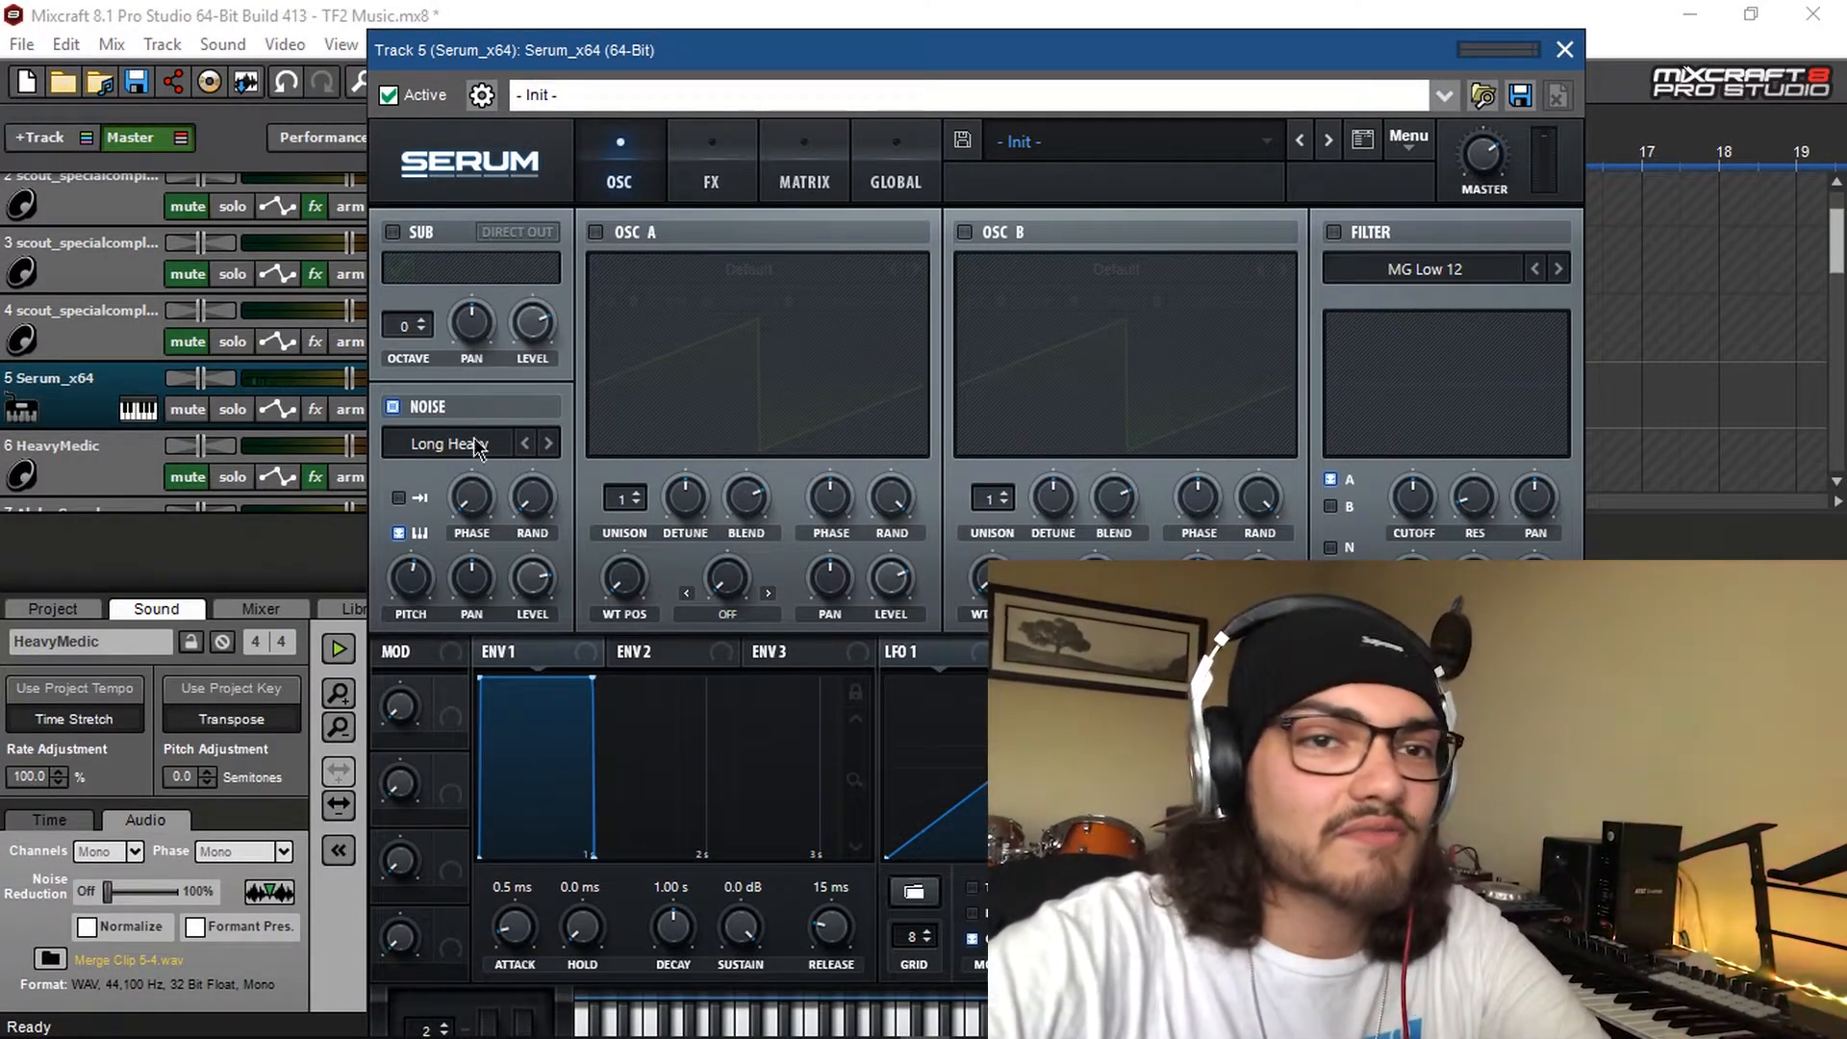
{"action": "left_click", "coordinate": [712, 180]}
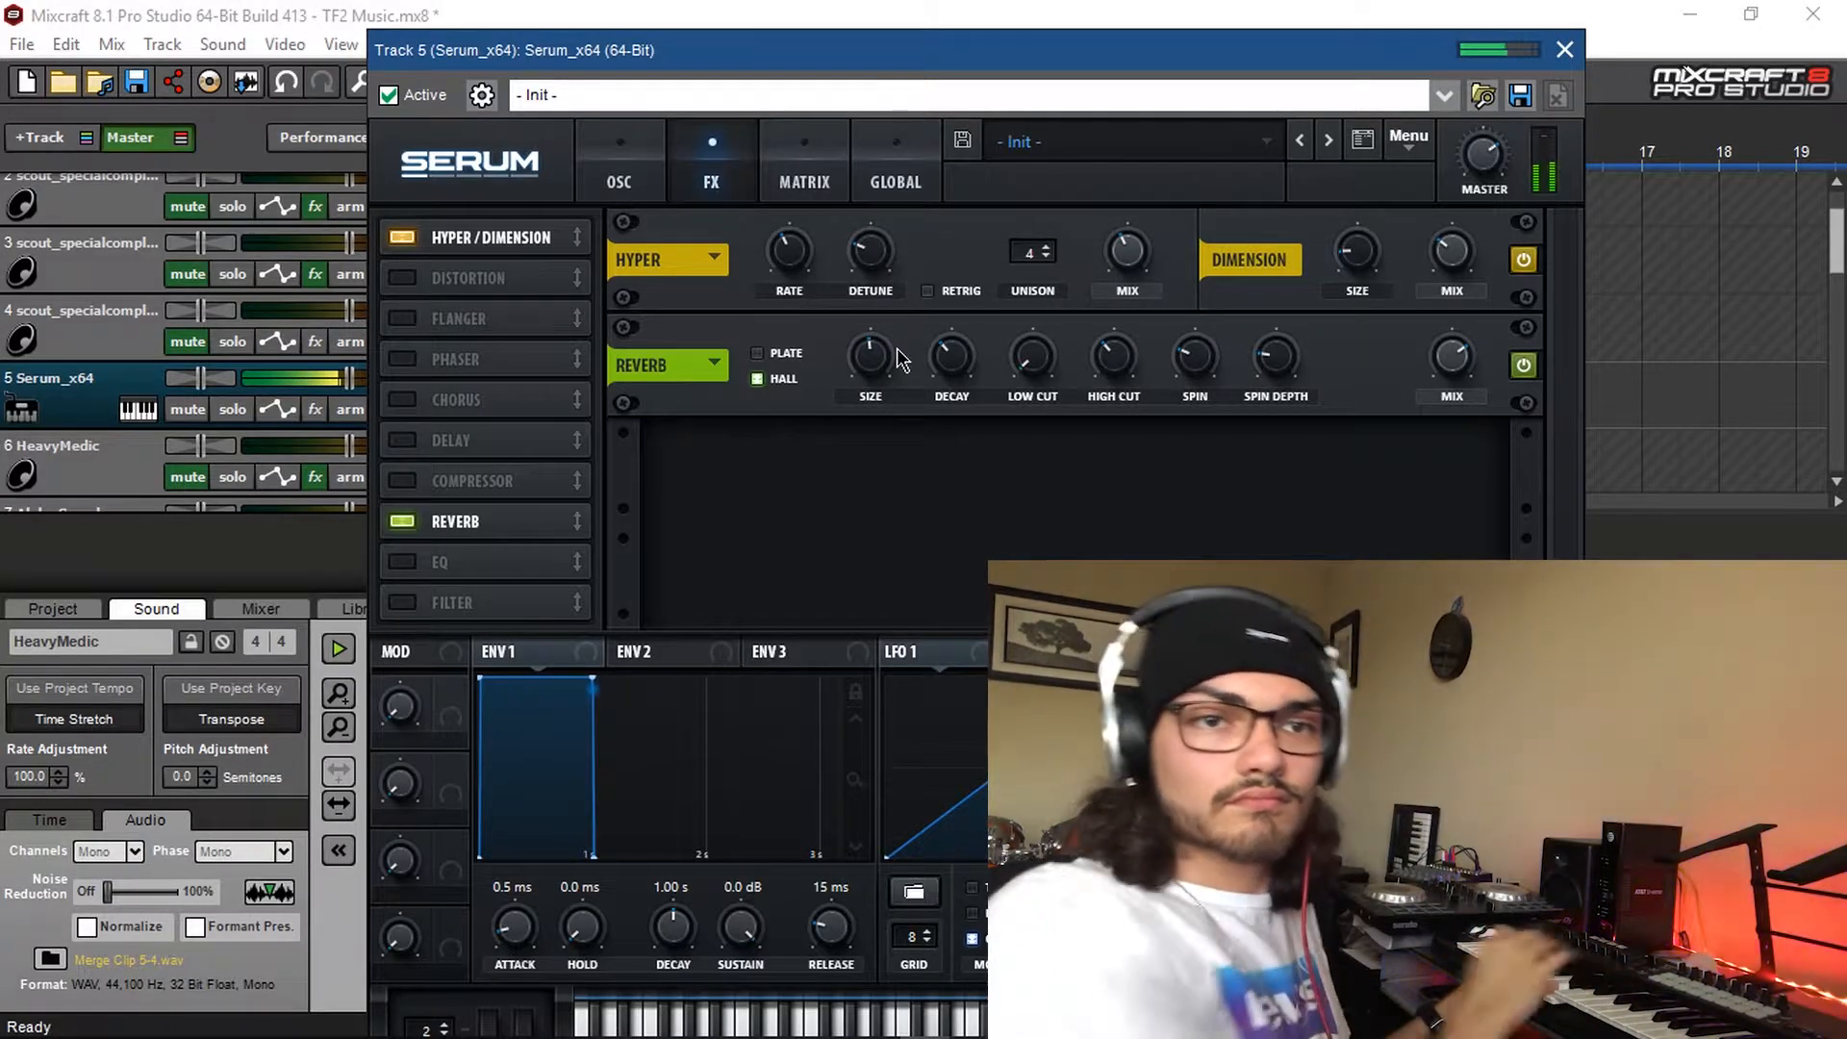
Open the source selection for the first row of Serum's modulation matrix
{"action": "left_click", "coordinate": [803, 181]}
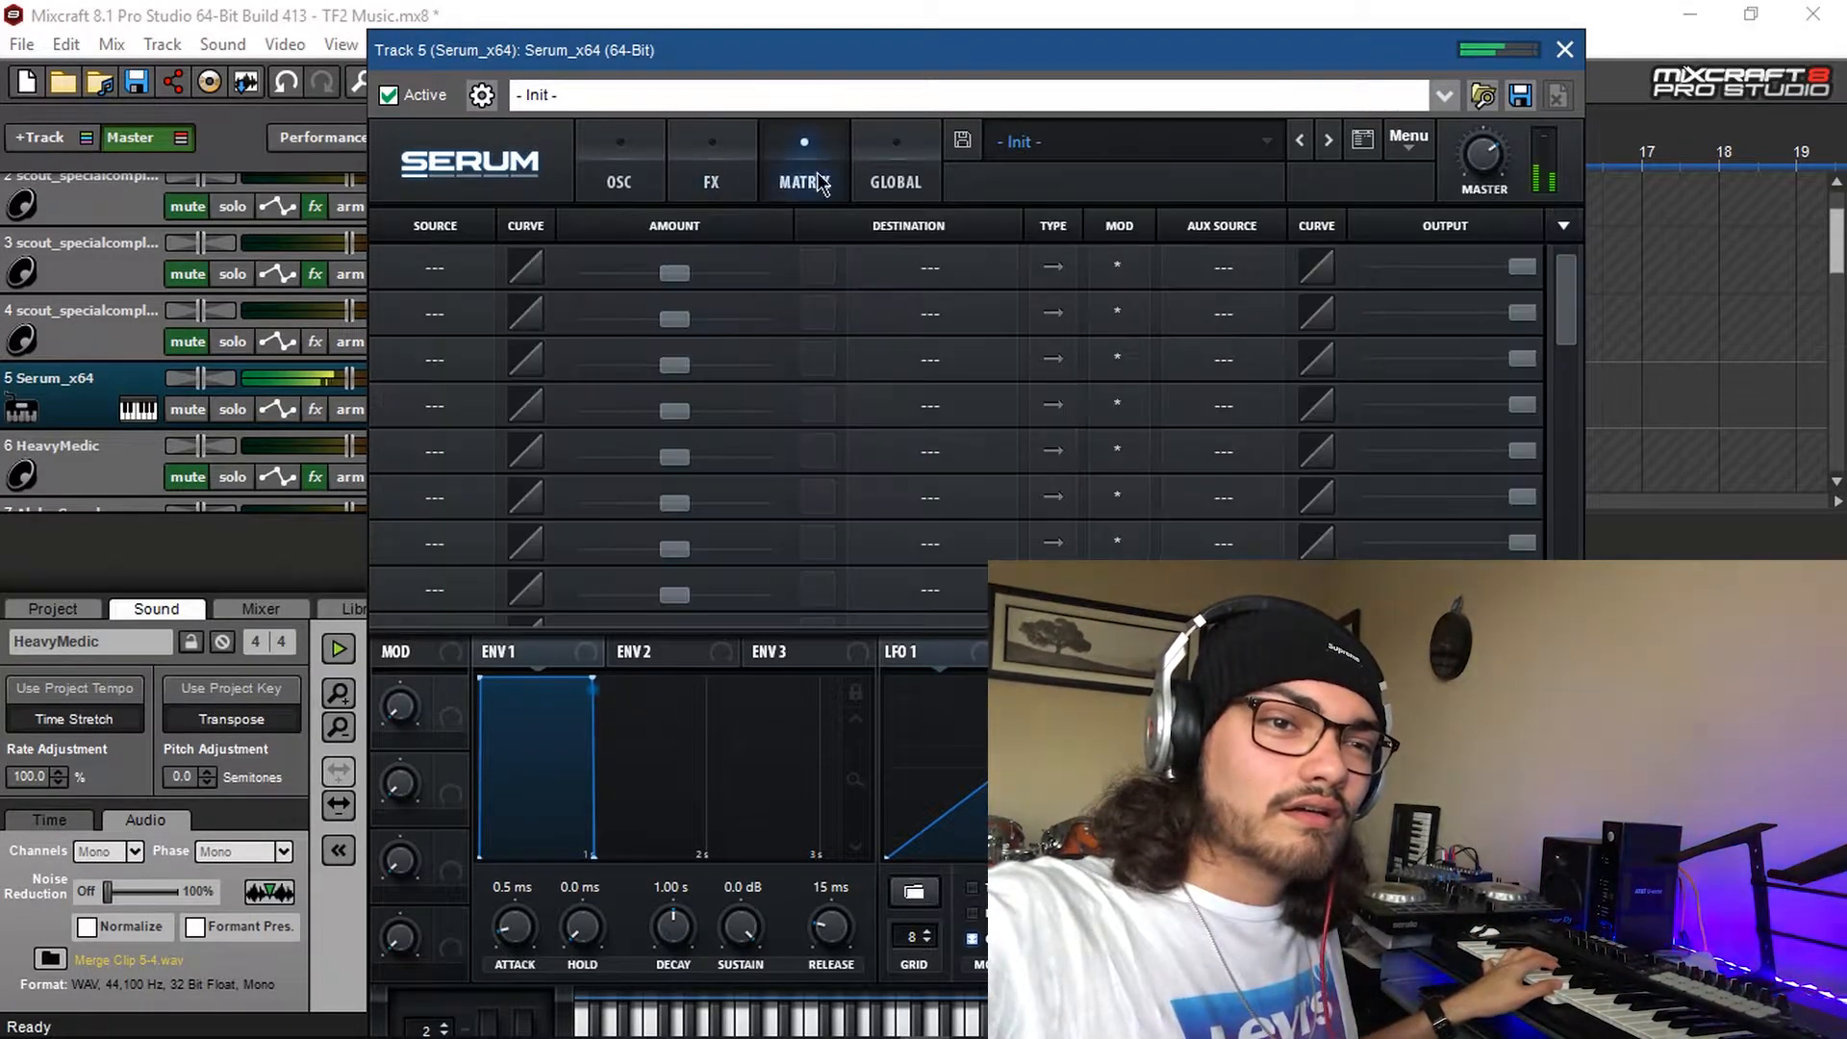
{"action": "left_click", "coordinate": [440, 272]}
{"action": "left_click", "coordinate": [433, 279]}
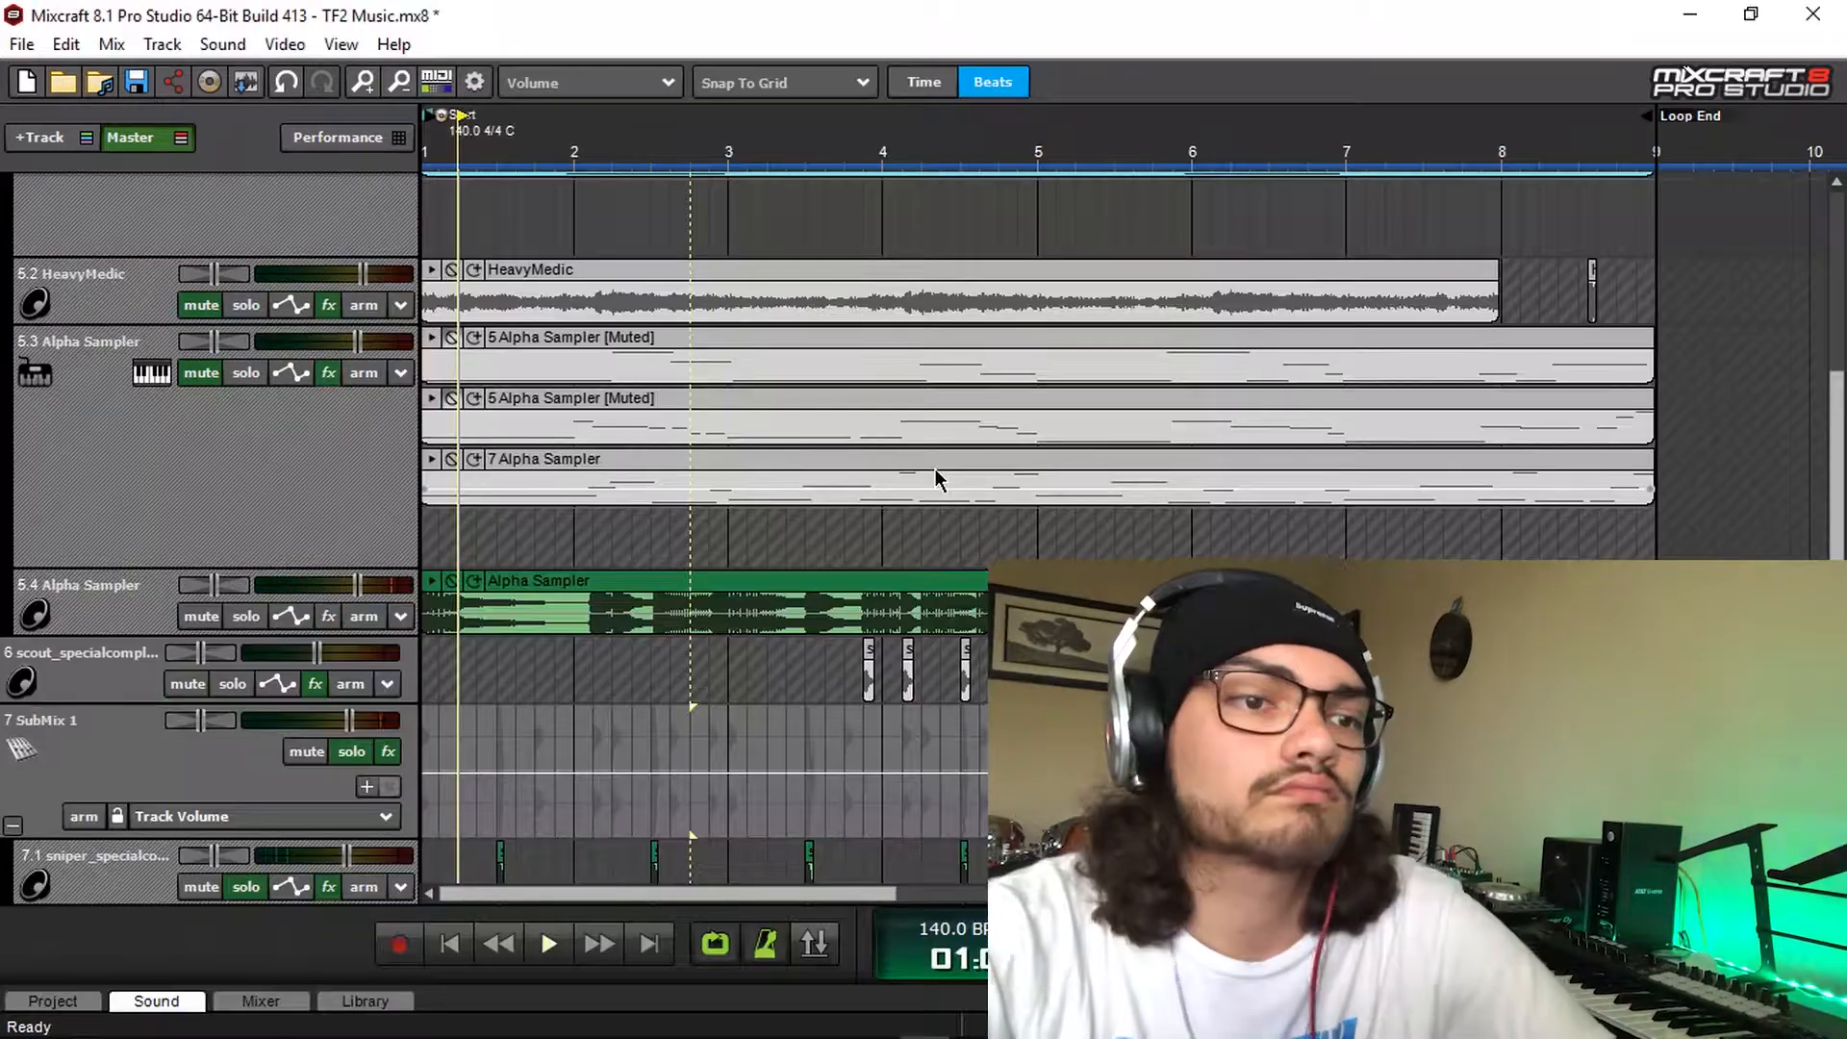
Insert a virtual instrument track from SubMix 2
{"action": "scroll", "coordinate": [935, 469], "scroll_direction": "up", "scroll_amount": 5}
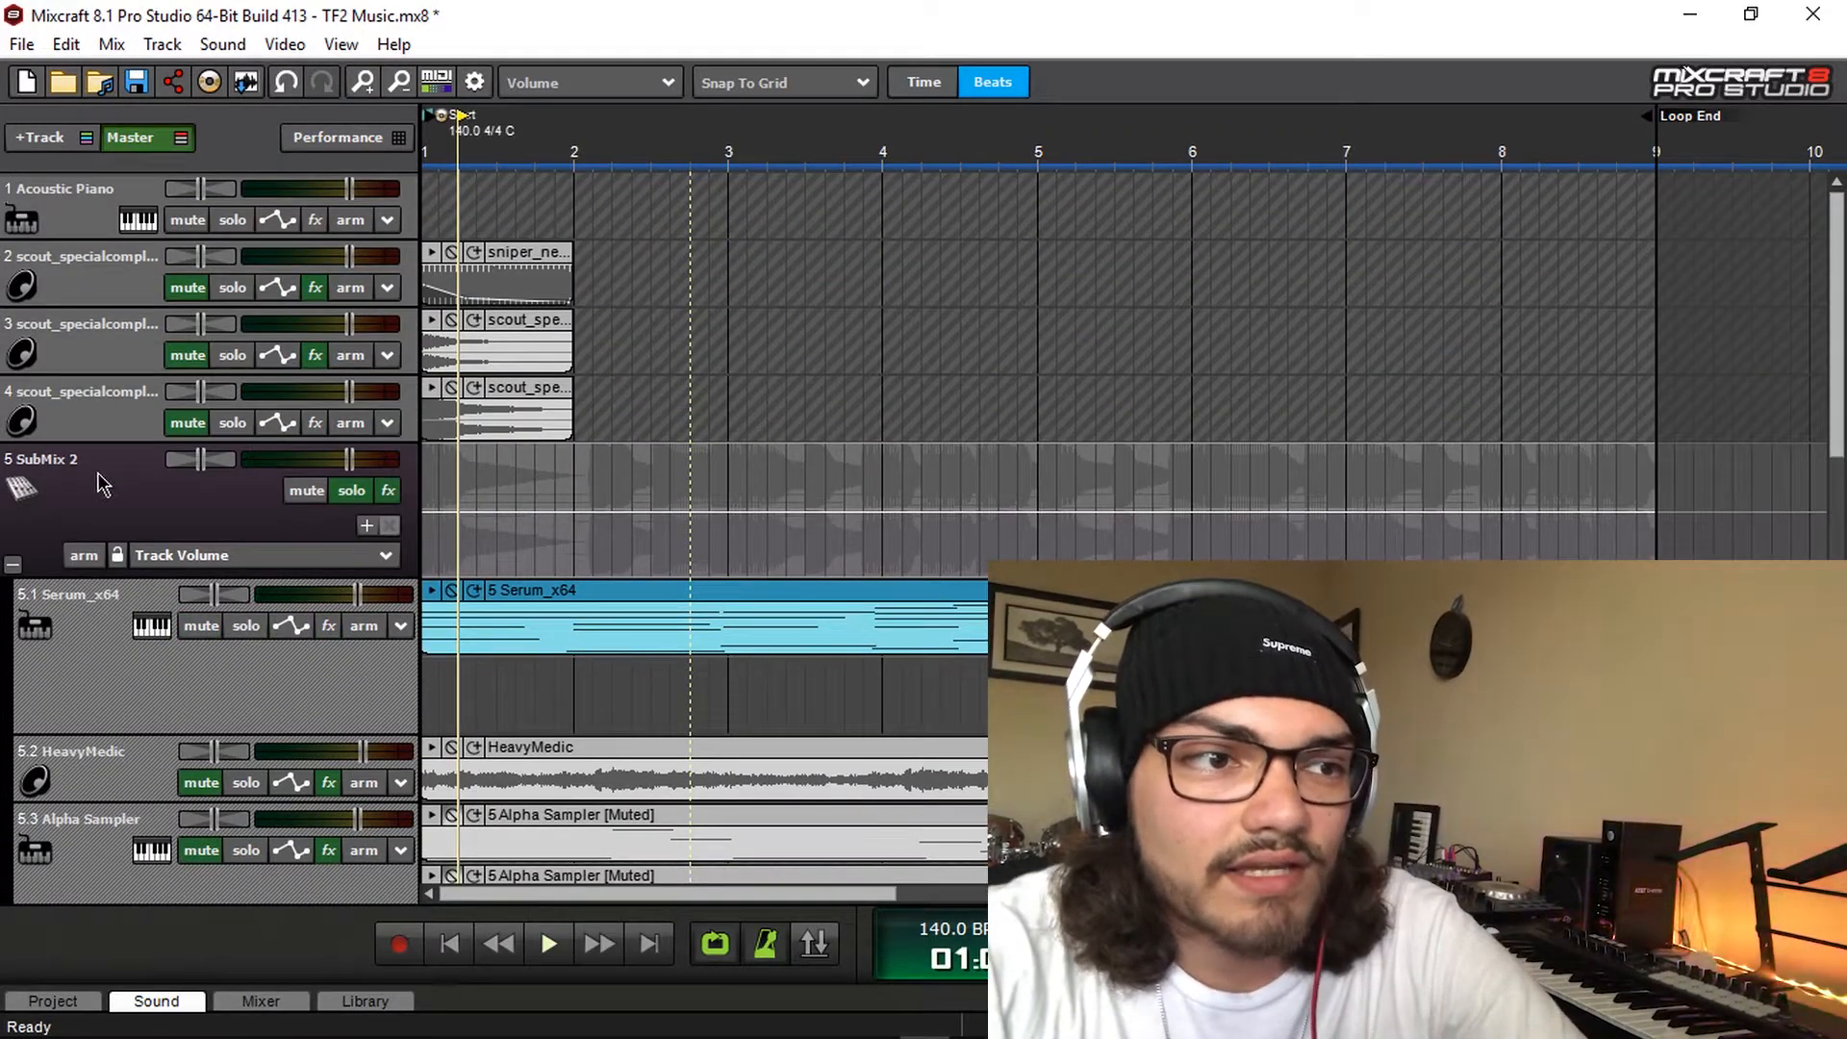
{"action": "right_click", "coordinate": [134, 484]}
{"action": "mouse_move", "coordinate": [338, 497]}
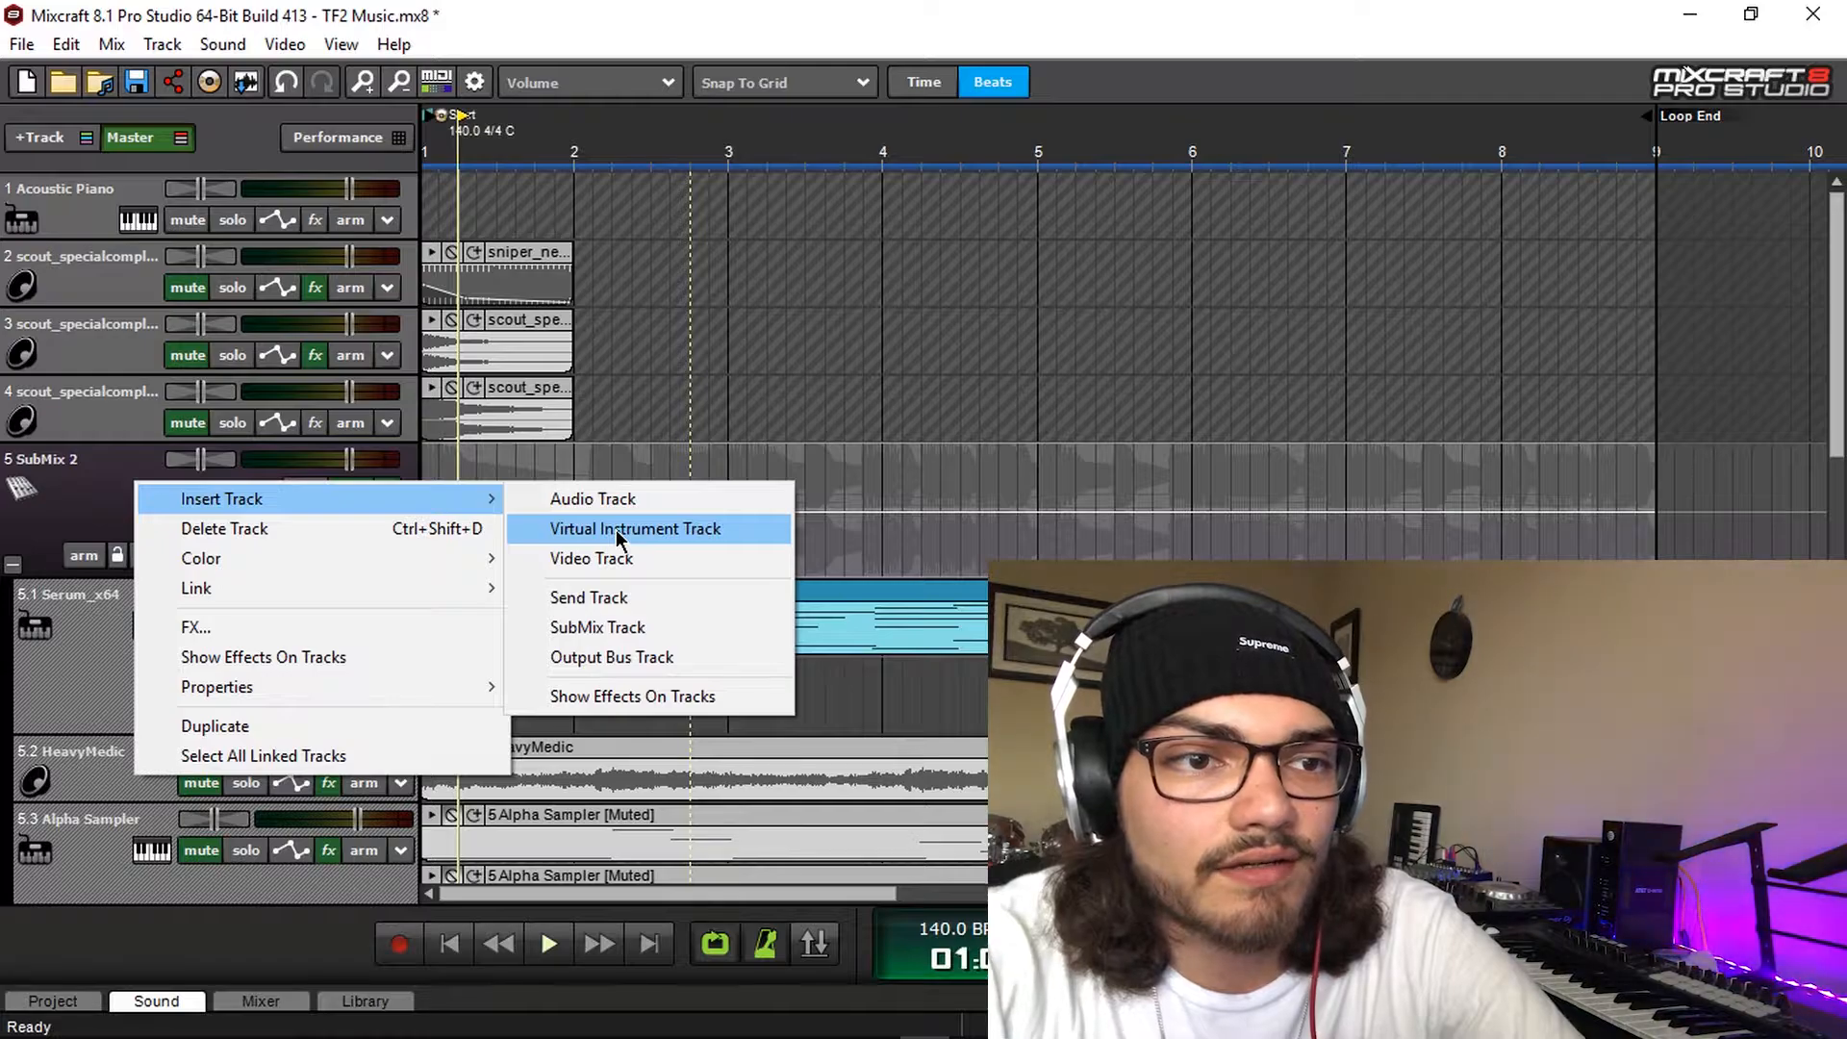
{"action": "left_click", "coordinate": [619, 529]}
{"action": "scroll", "coordinate": [216, 370], "scroll_direction": "up", "scroll_amount": 5}
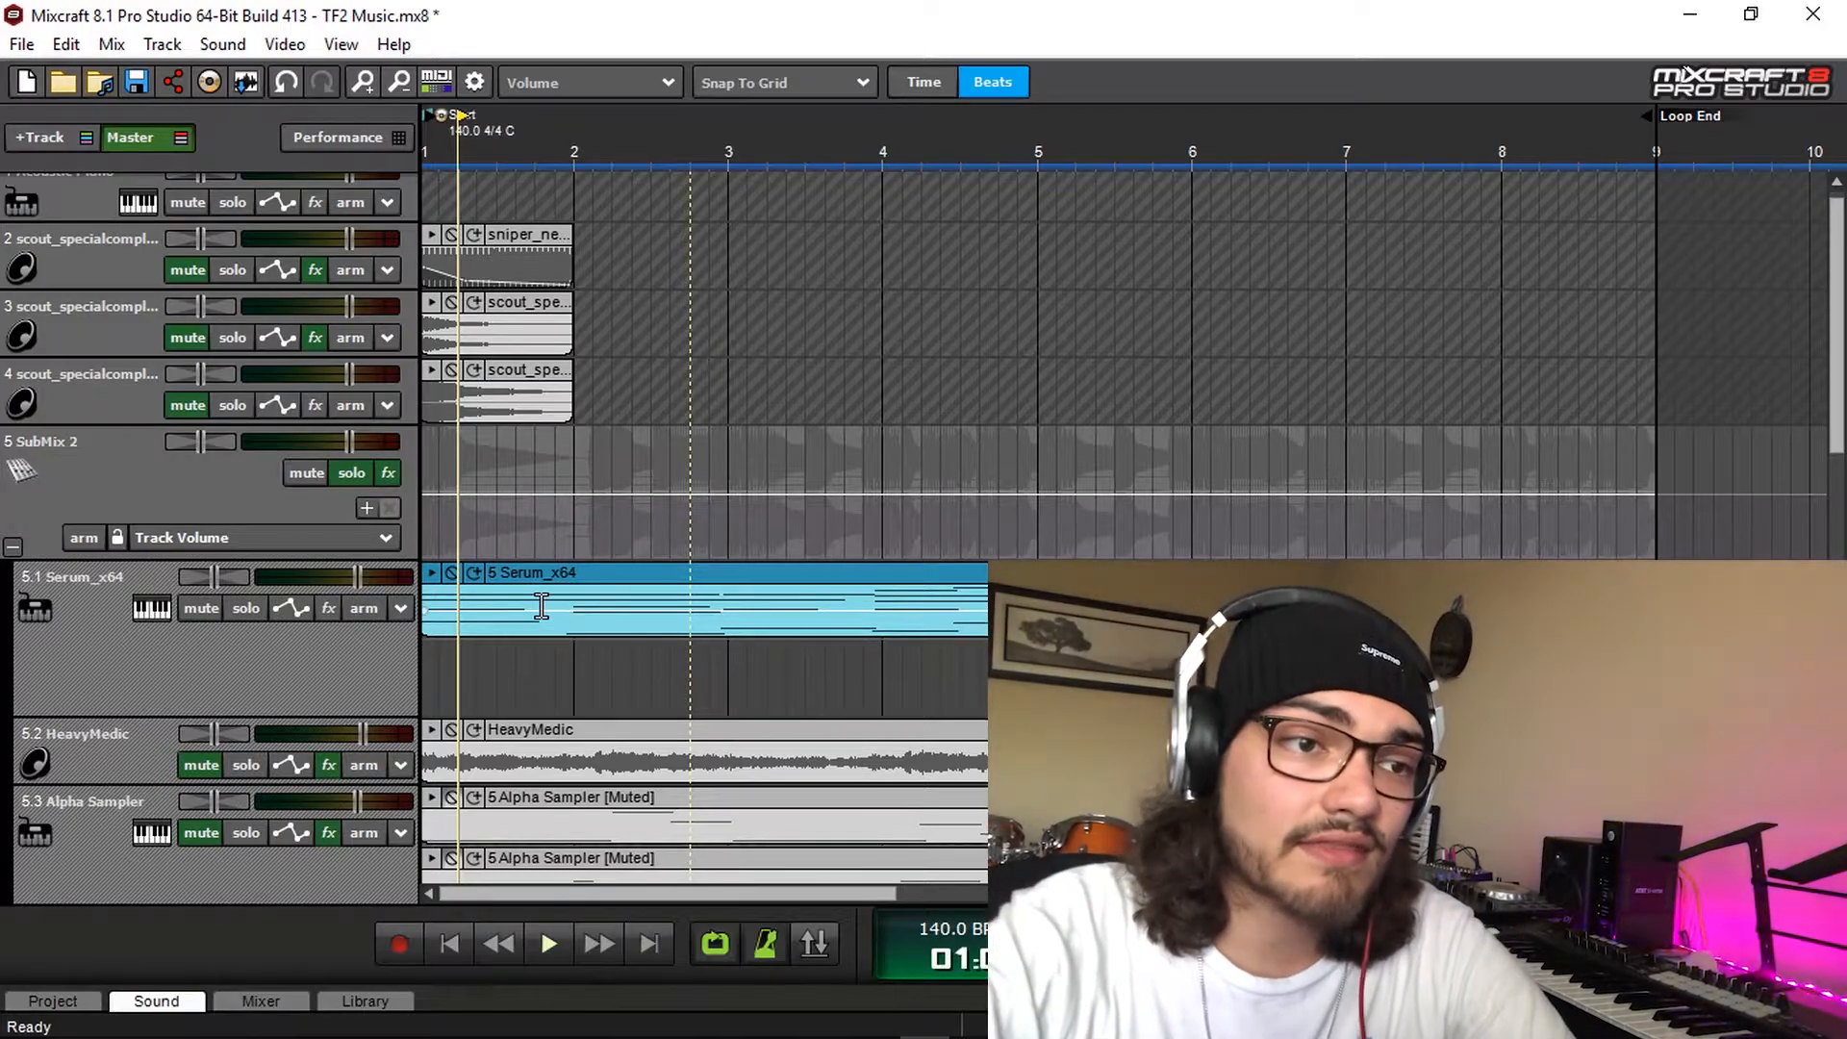
{"action": "scroll", "coordinate": [631, 597], "scroll_direction": "down", "scroll_amount": 3}
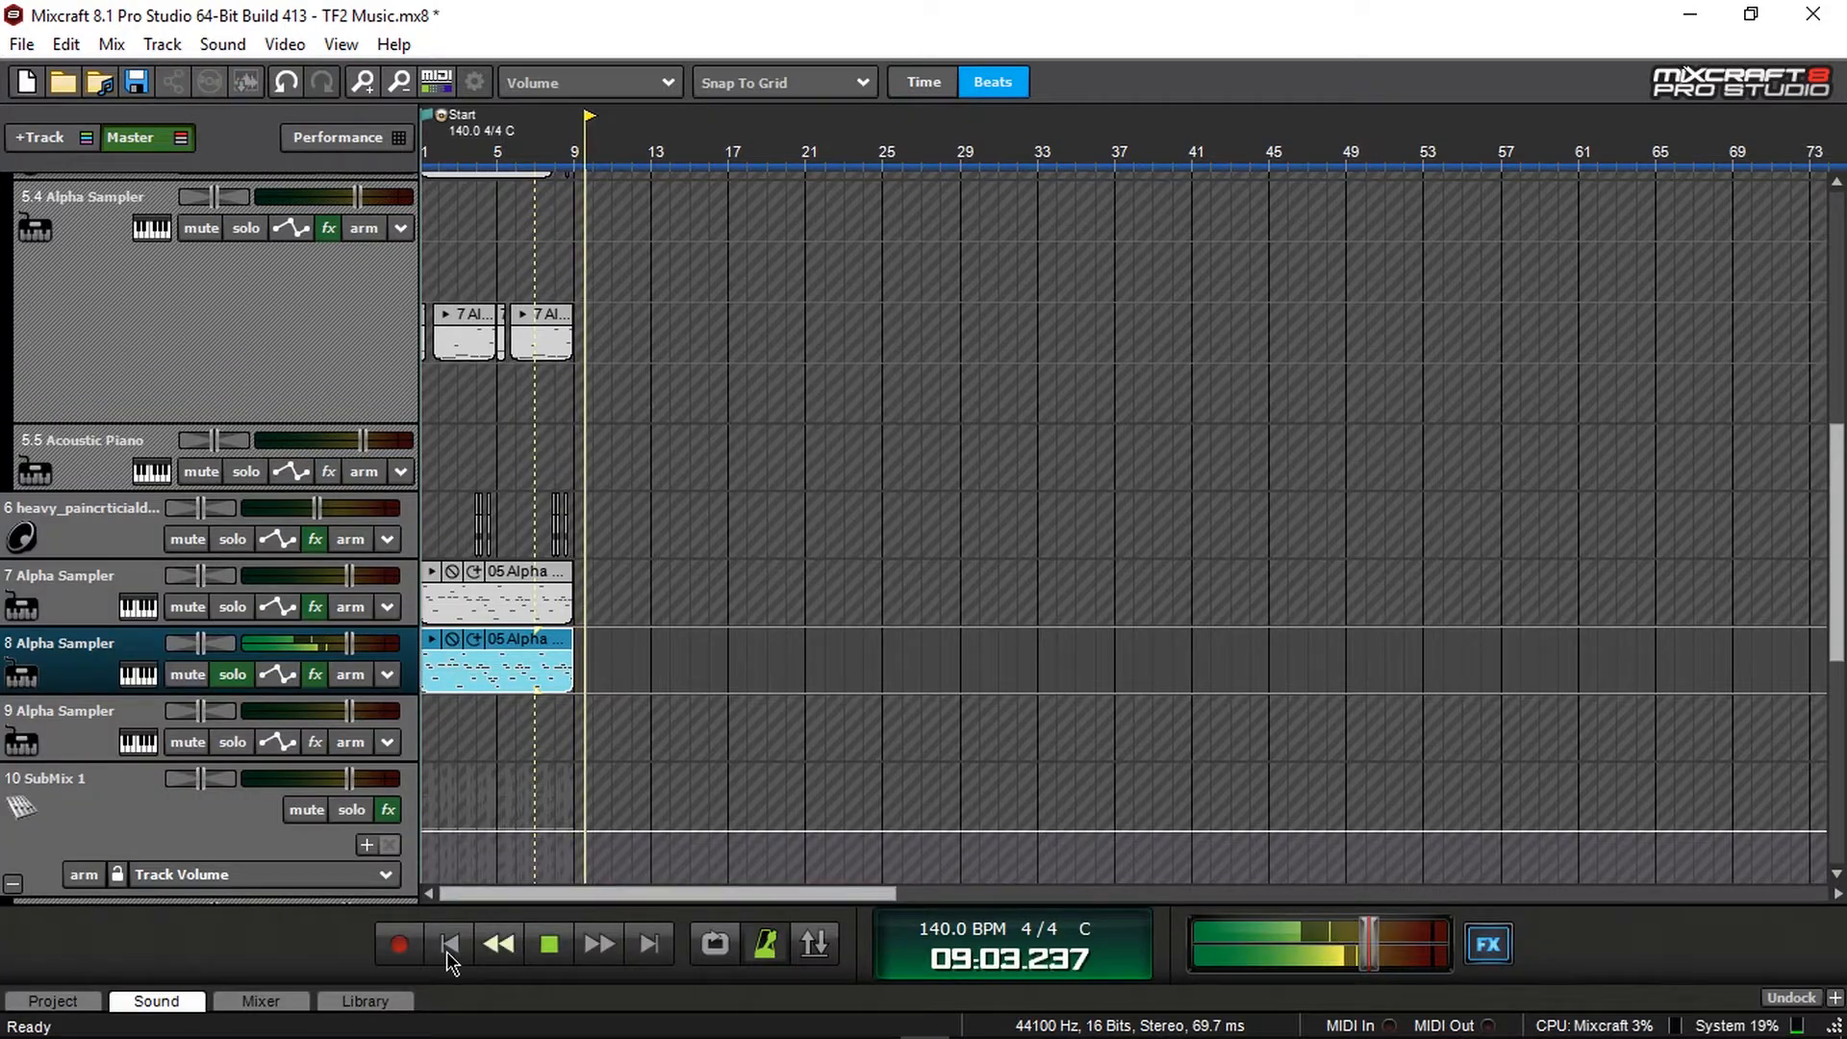
Replay the song from the start and load the Heavy Wub preset in track 8's Serum
{"action": "left_click", "coordinate": [448, 947]}
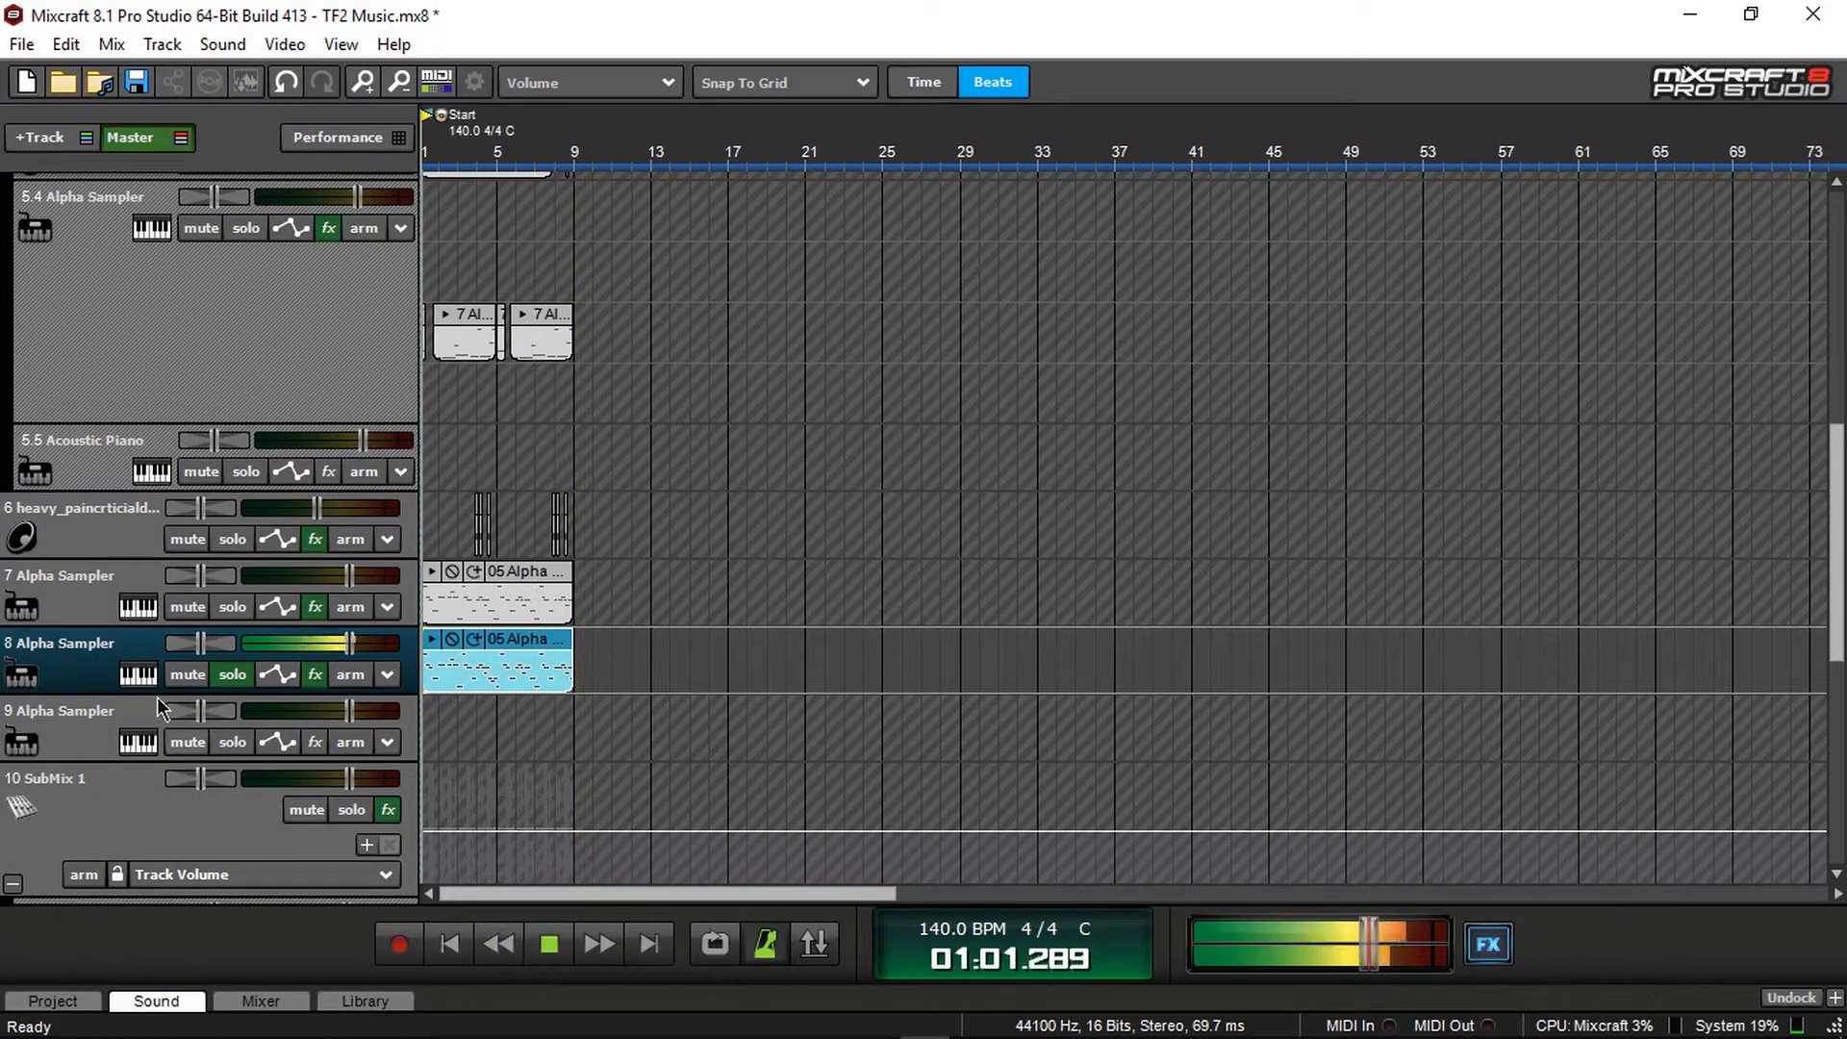
{"action": "left_click", "coordinate": [152, 675]}
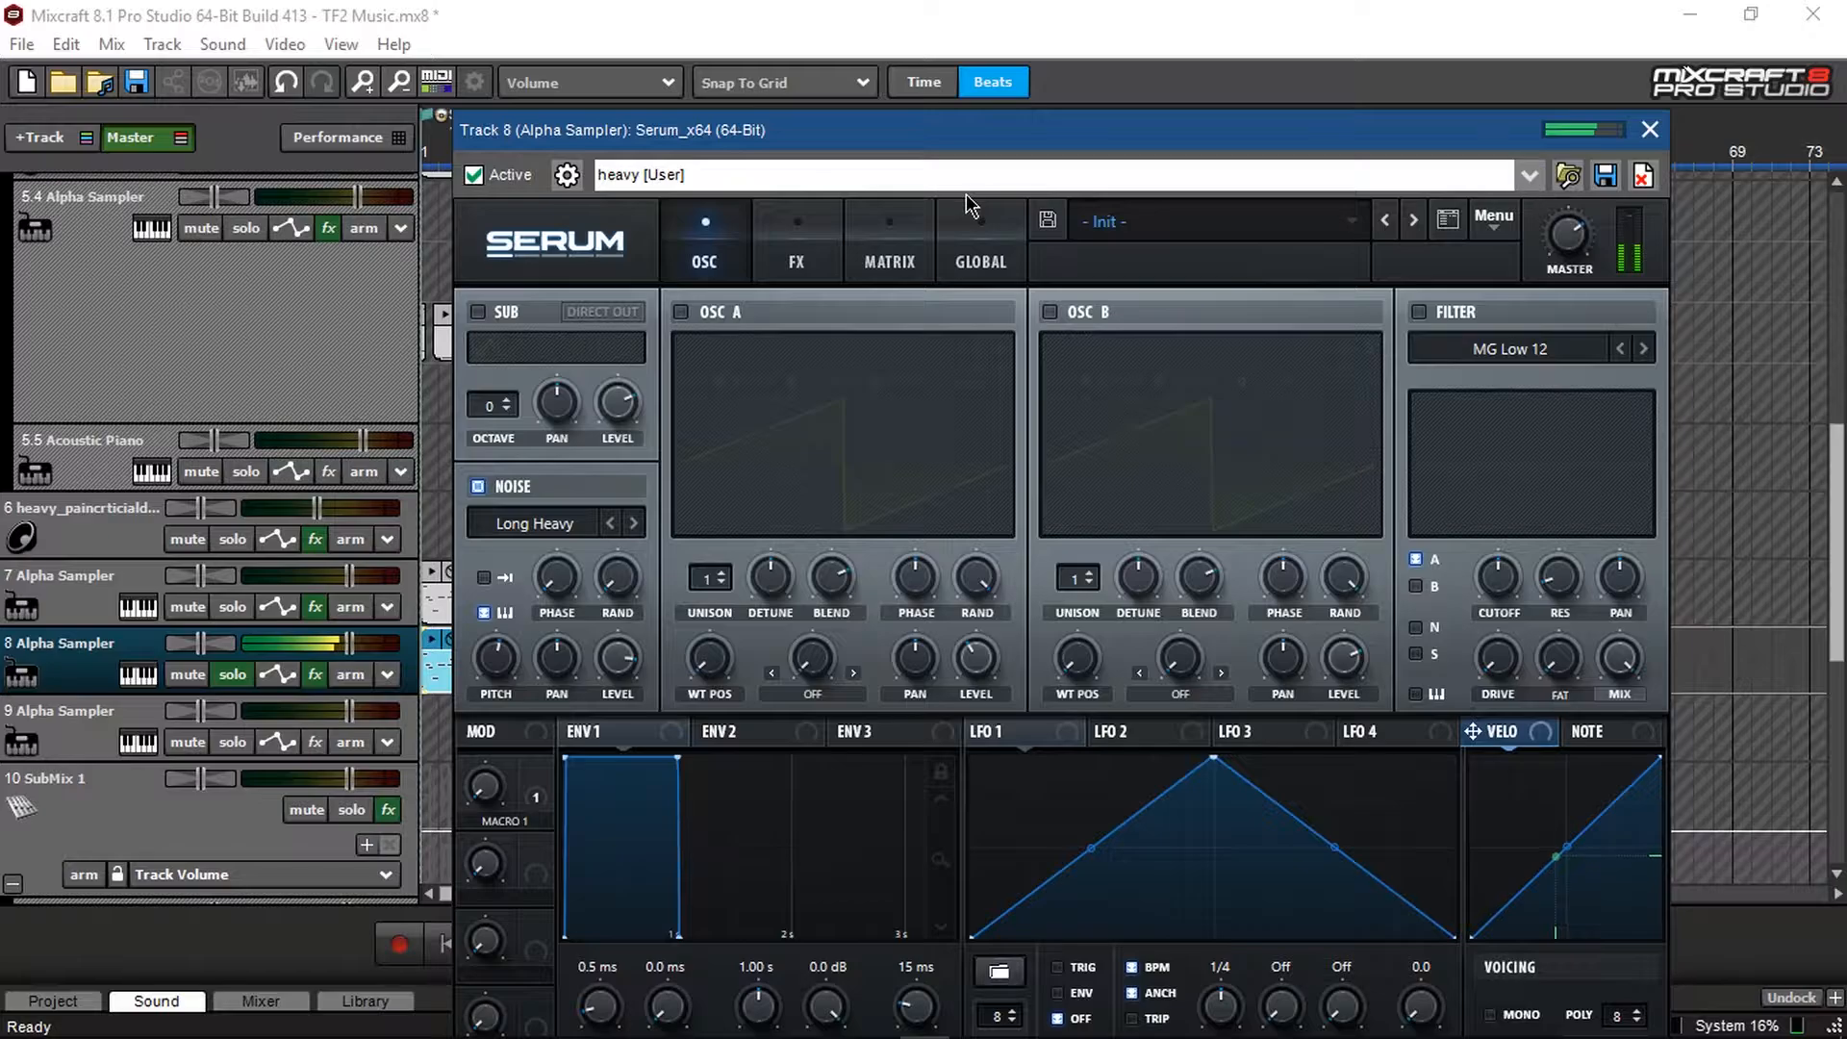
{"action": "left_click", "coordinate": [1007, 176]}
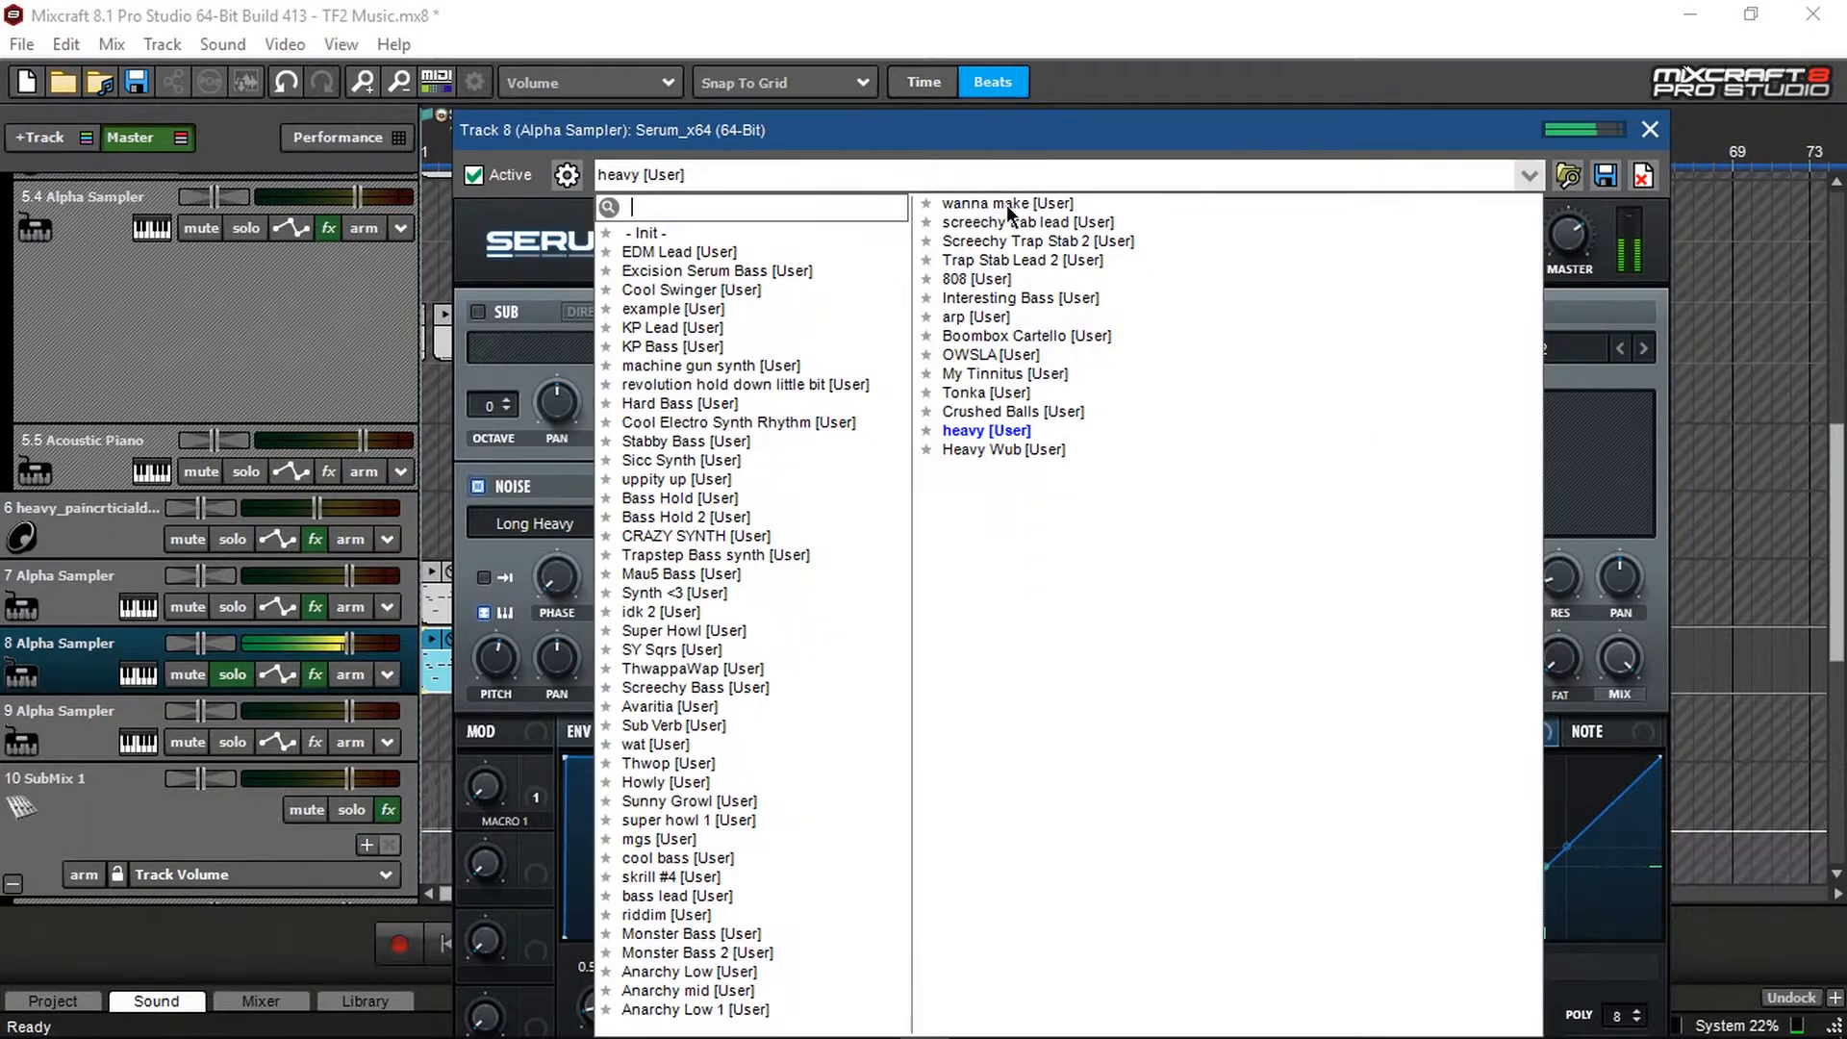
{"action": "left_click", "coordinate": [1002, 456]}
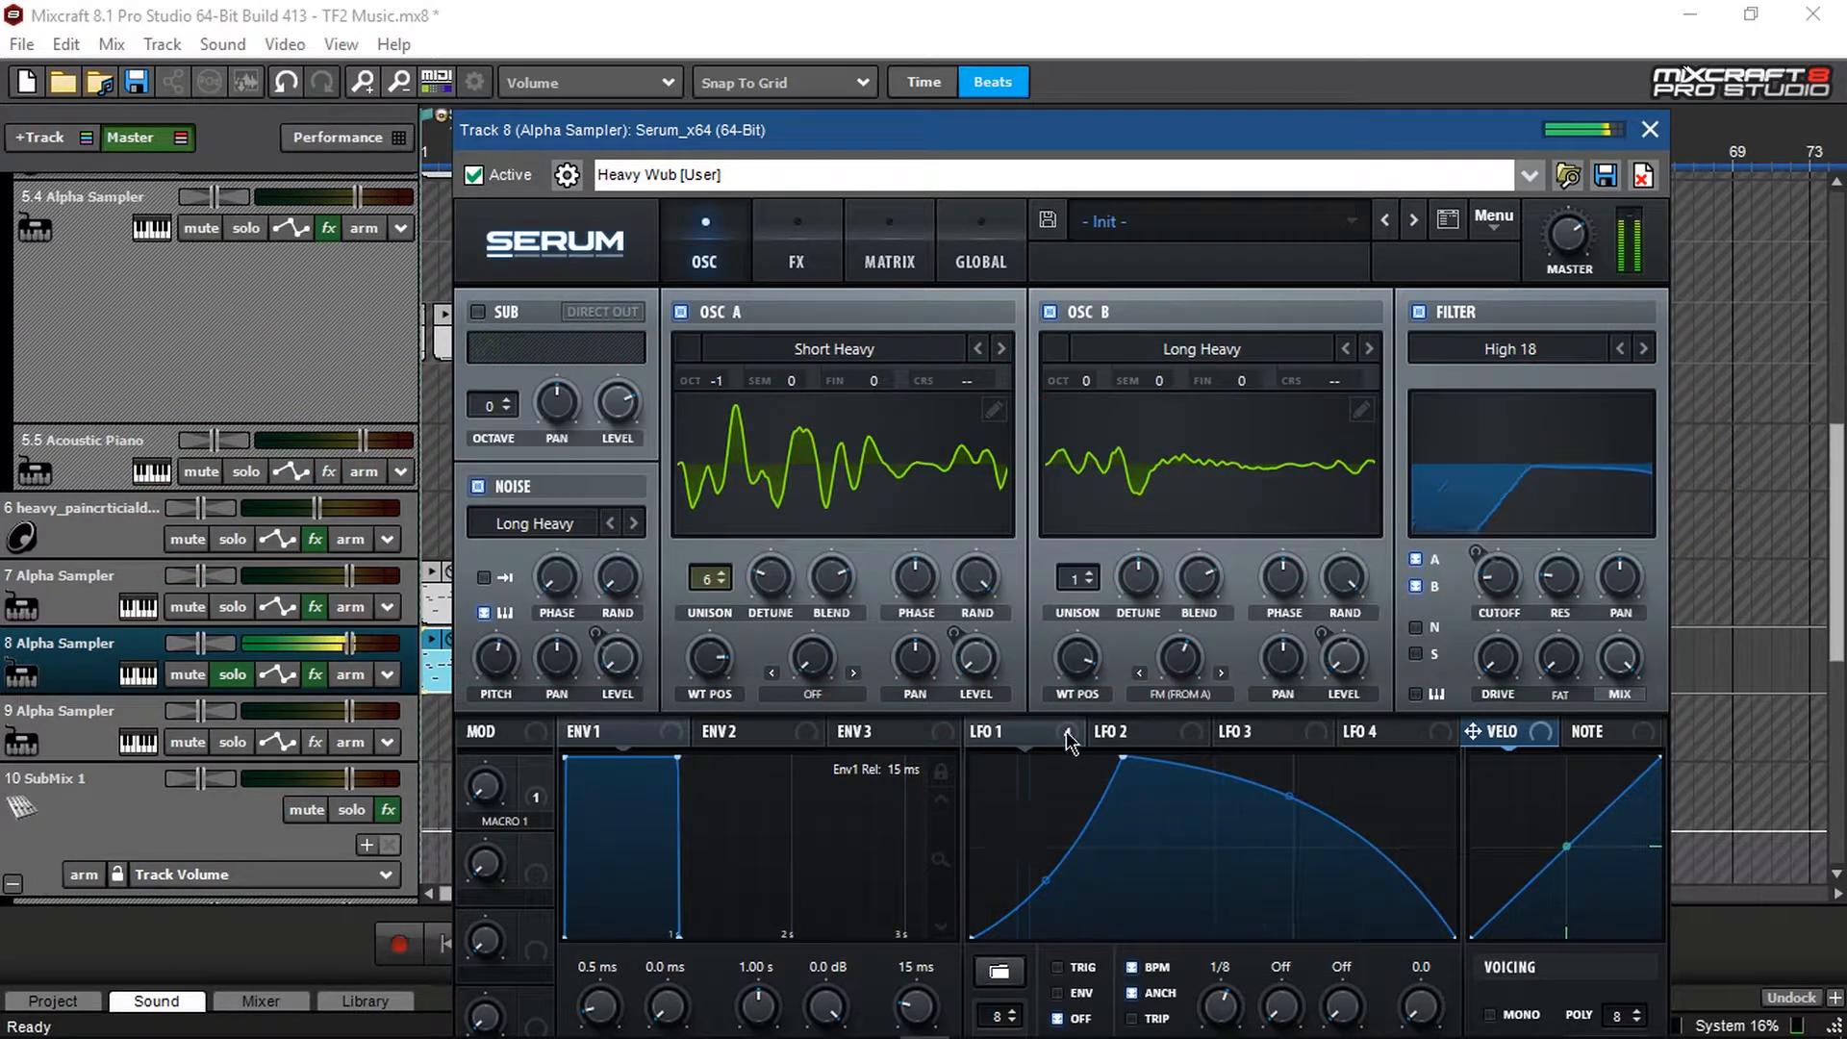
Remove all modulators from OSC A's level and the LFO 1 modulator from OSC B's level
{"action": "right_click", "coordinate": [975, 657]}
{"action": "left_click", "coordinate": [1169, 764]}
{"action": "right_click", "coordinate": [1344, 657]}
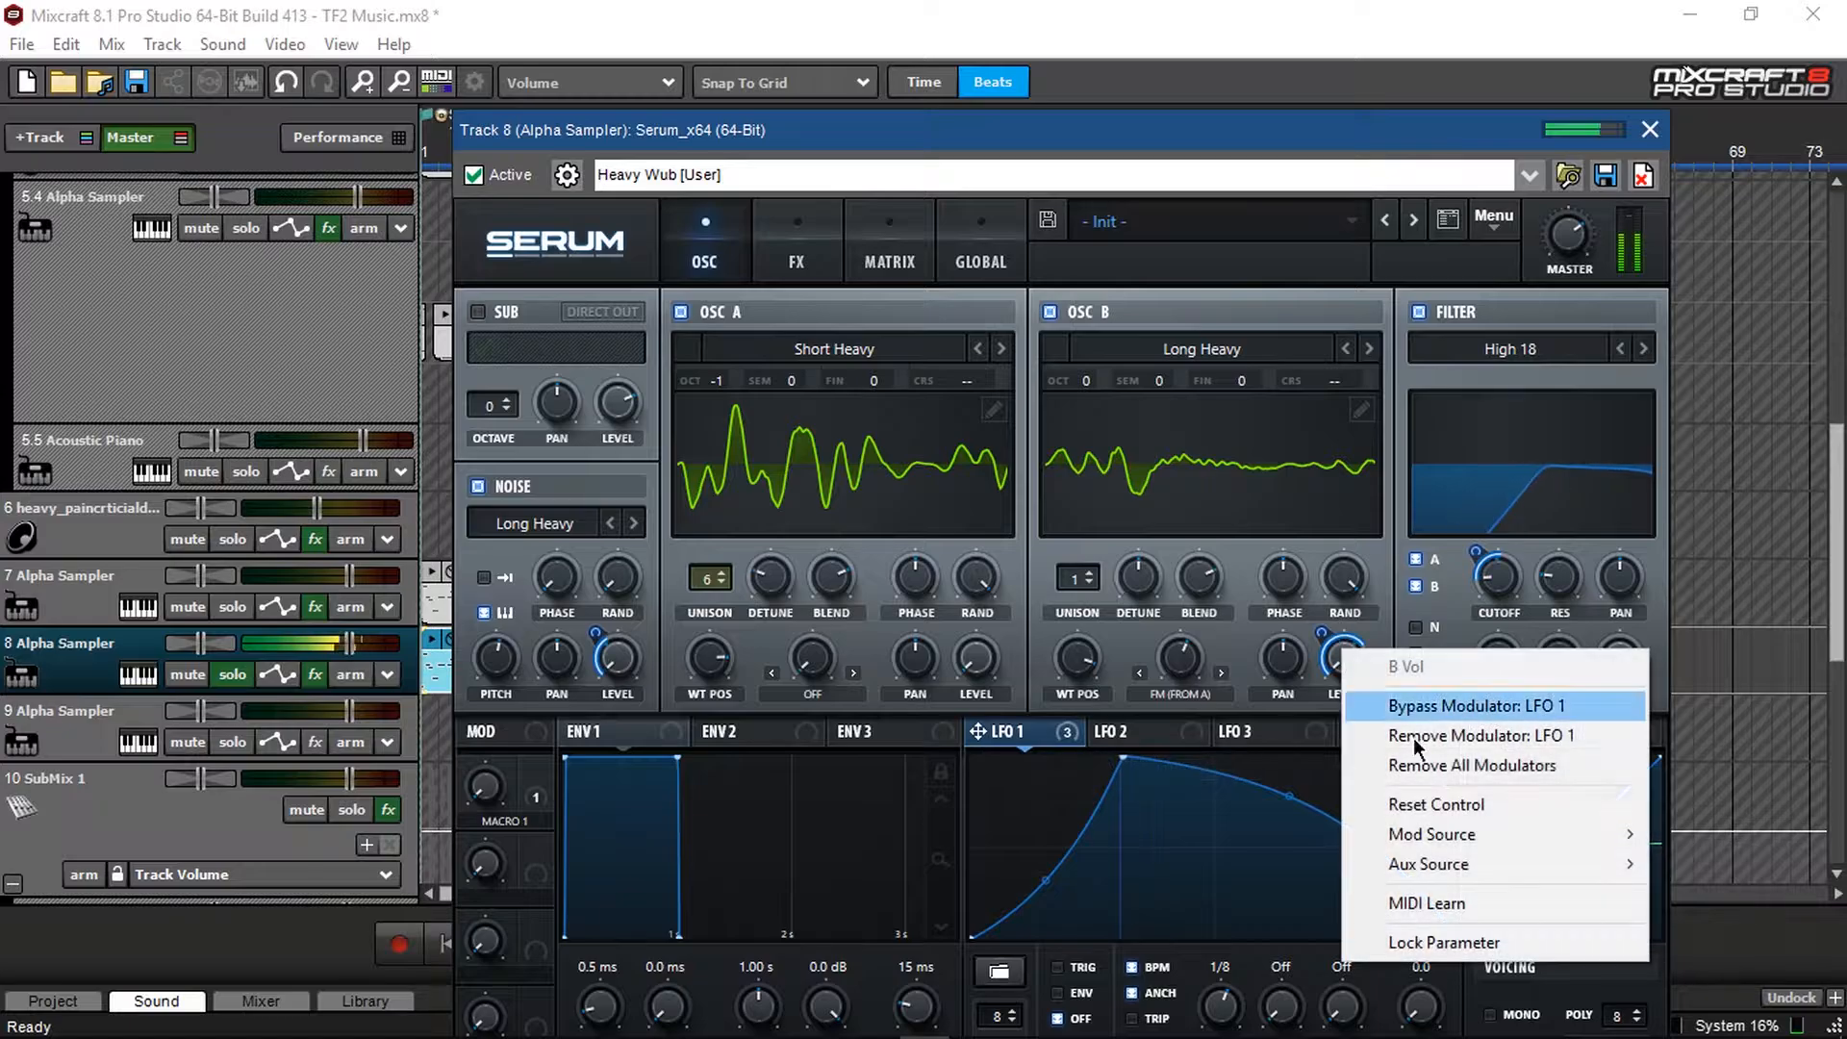
{"action": "left_click", "coordinate": [1414, 737]}
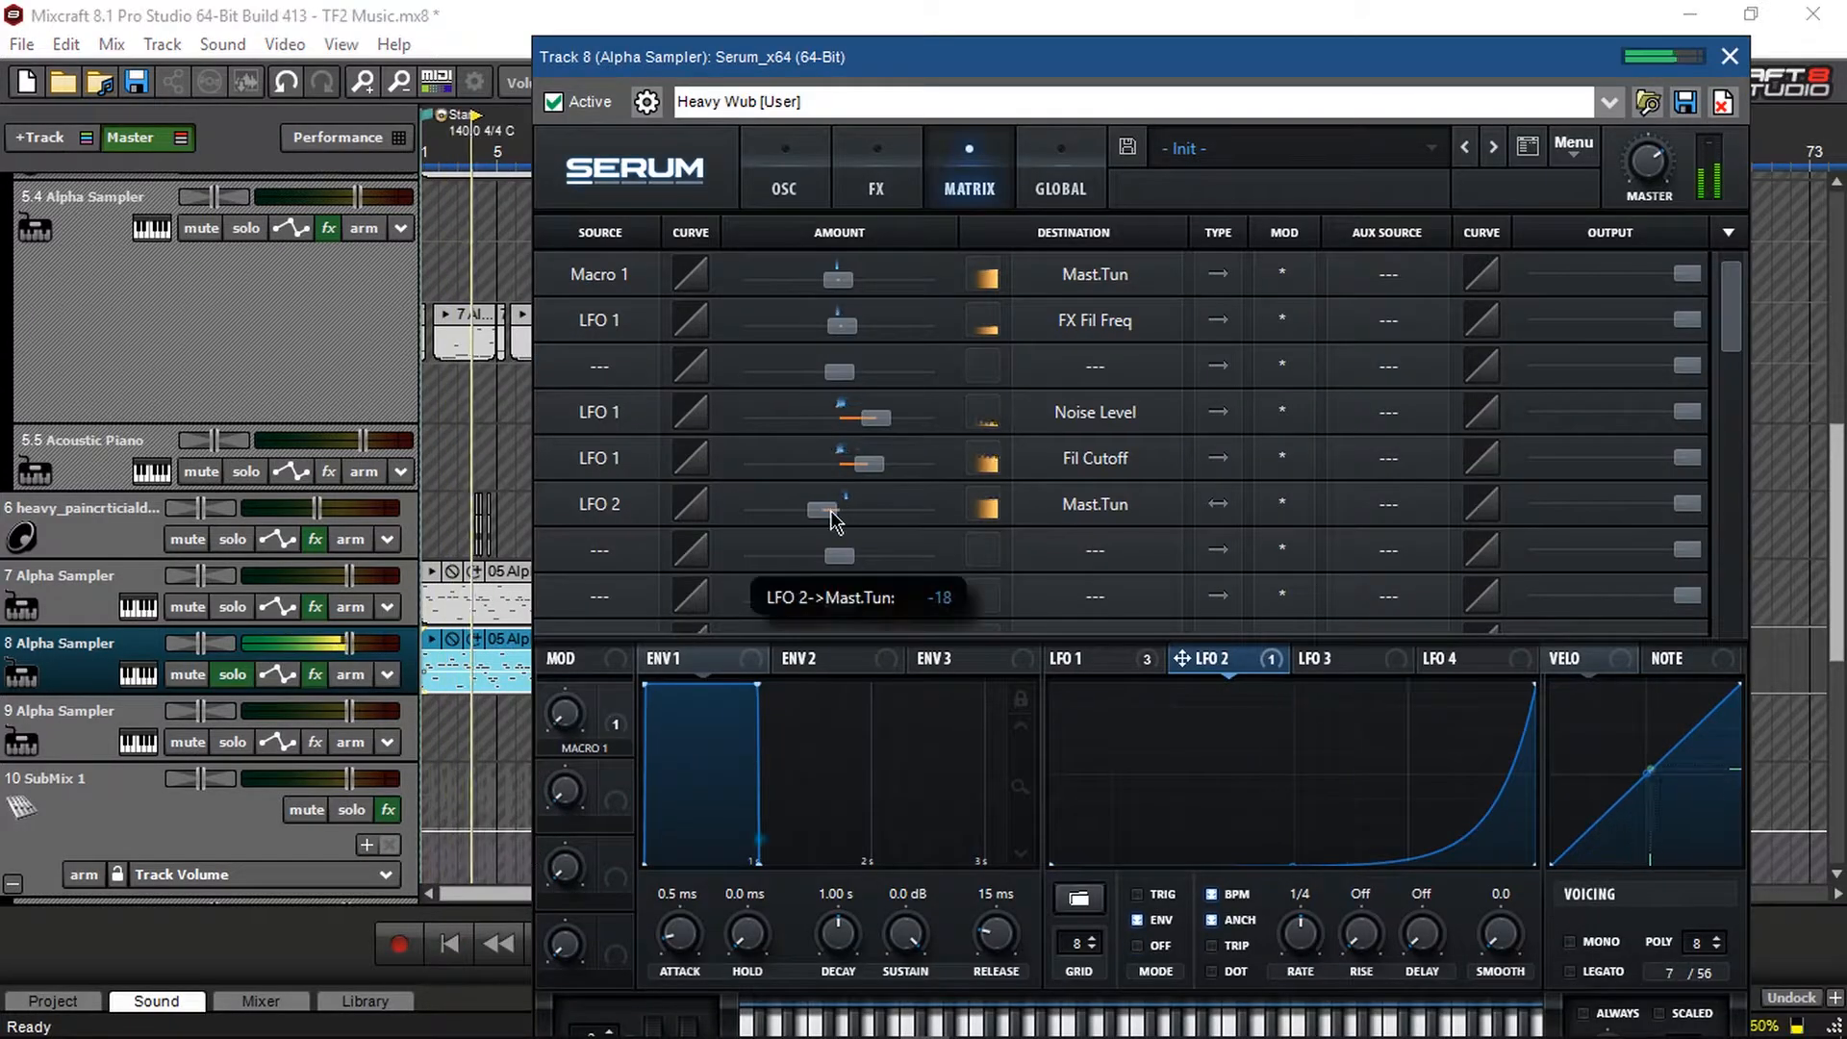
Set LFO 2's mode to Off, slow its rate to bar length, and move its peak to about a quarter of the cycle
{"action": "left_click", "coordinate": [1138, 945]}
{"action": "left_click_drag", "start_coordinate": [1300, 933], "coordinate": [1300, 958]}
{"action": "left_click_drag", "start_coordinate": [1292, 865], "coordinate": [1300, 948]}
{"action": "left_click_drag", "start_coordinate": [1536, 684], "coordinate": [1168, 682]}
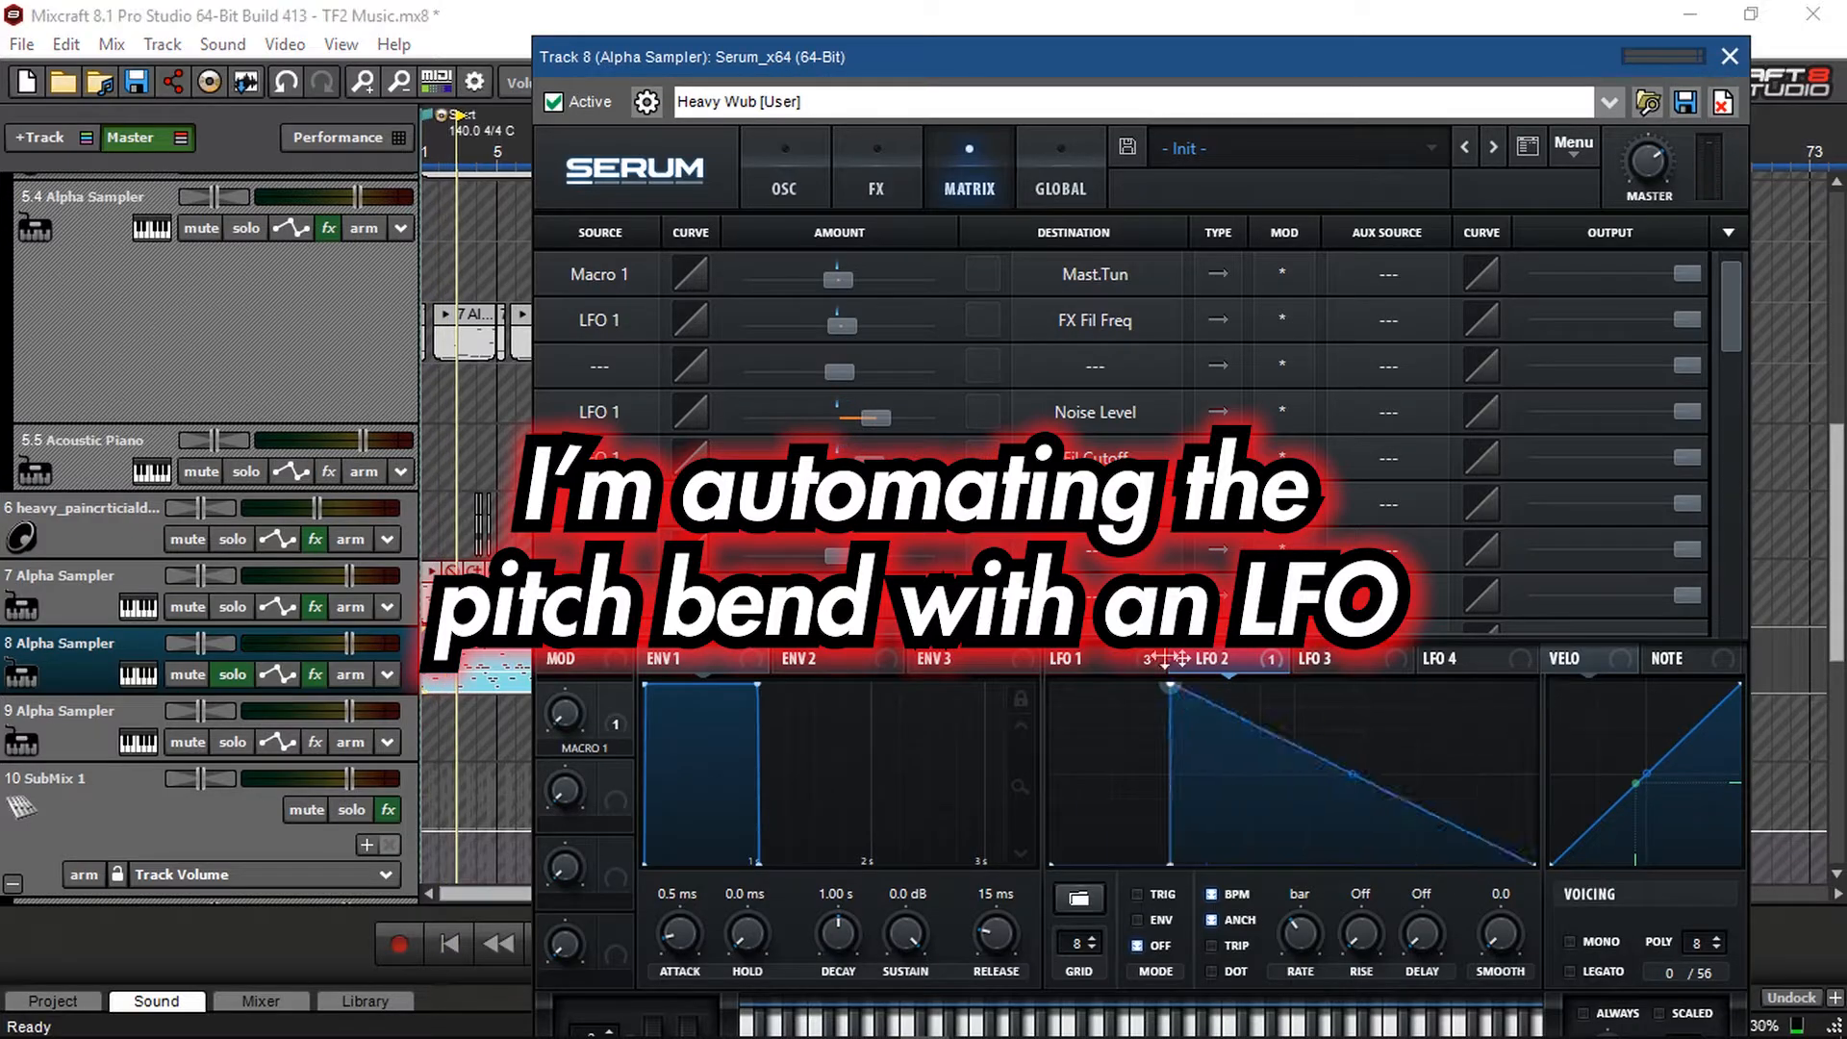
Add base points to LFO 2's curve and shape its peak into a narrow spike, restarting playback to hear it
{"action": "double_click", "coordinate": [1170, 865]}
{"action": "left_click", "coordinate": [451, 942]}
{"action": "mouse_move", "coordinate": [1171, 865]}
{"action": "left_mouse_down"}
{"action": "mouse_move", "coordinate": [1208, 883]}
{"action": "mouse_move", "coordinate": [1171, 883]}
{"action": "left_mouse_up"}
{"action": "left_click_drag", "start_coordinate": [1165, 865], "coordinate": [1280, 891]}
Add a half-height second spike near the middle of LFO 2's curve and raise a third one after it, replaying from the start
{"action": "left_click", "coordinate": [452, 946]}
{"action": "double_click", "coordinate": [1281, 865]}
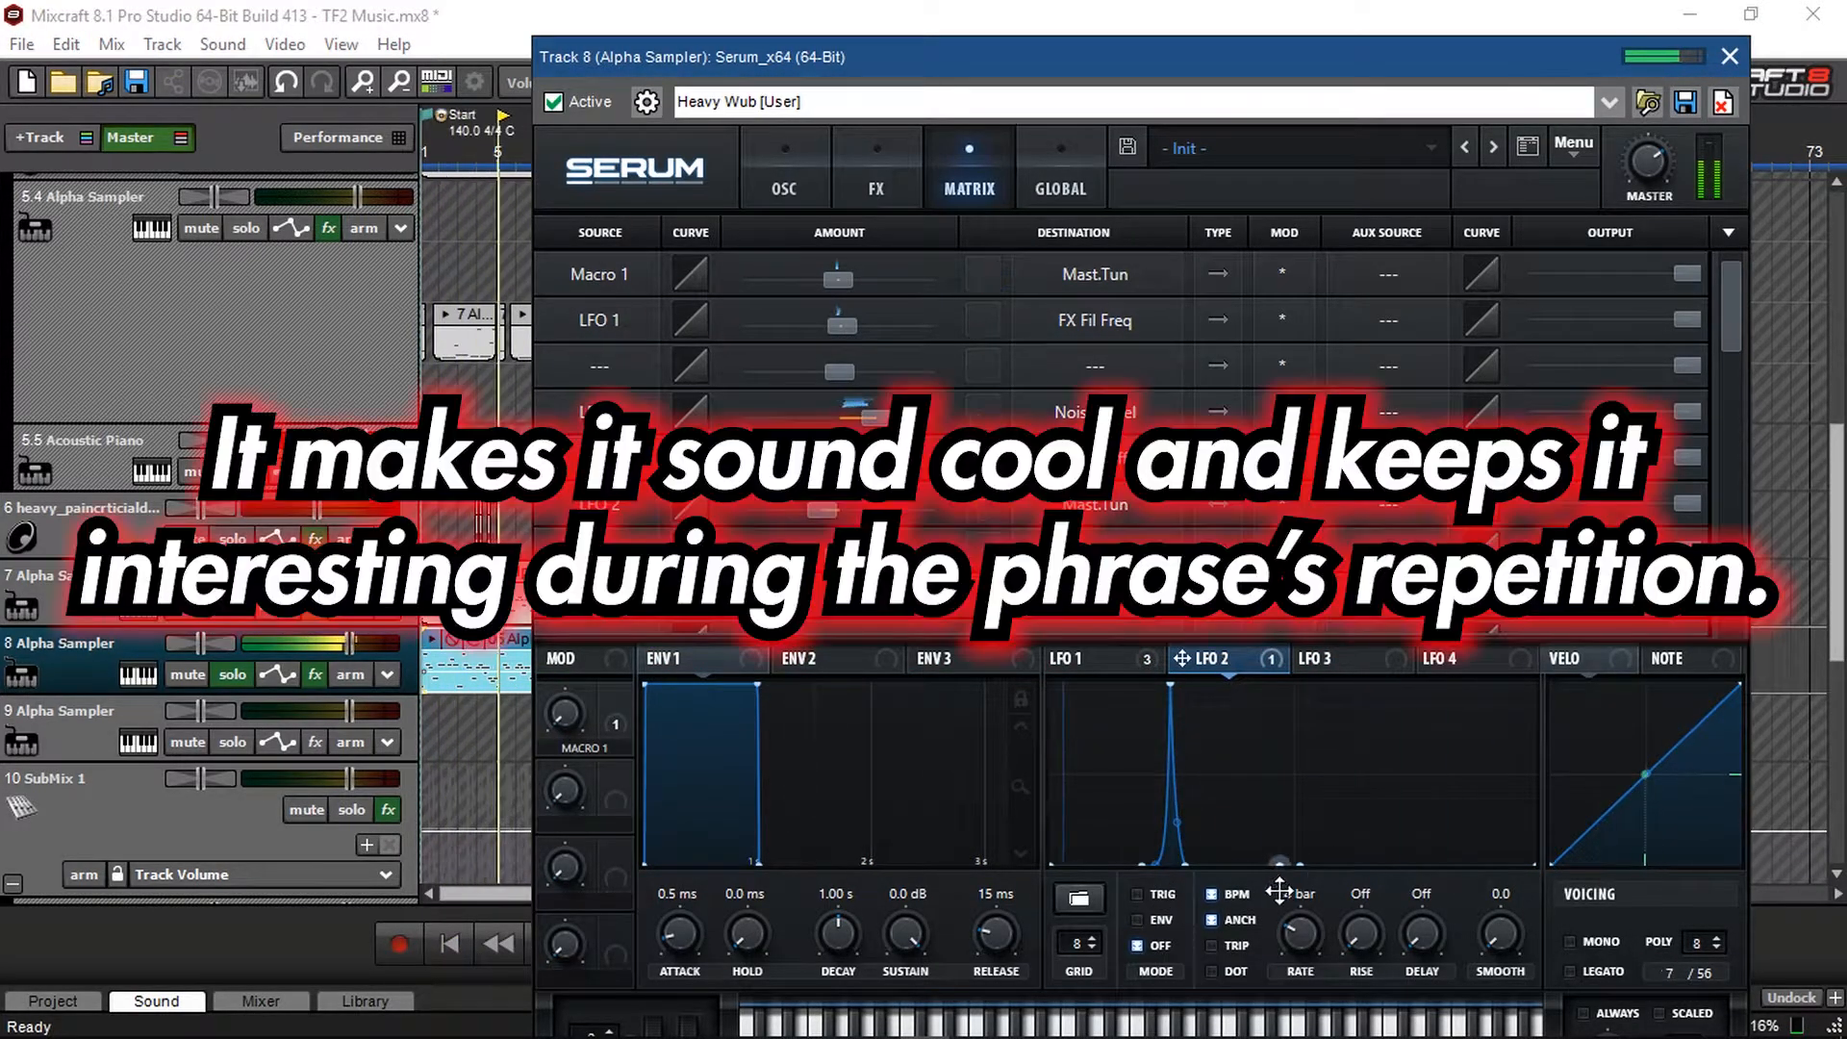
{"action": "double_click", "coordinate": [1300, 865]}
{"action": "double_click", "coordinate": [1296, 779]}
{"action": "left_click", "coordinate": [453, 945]}
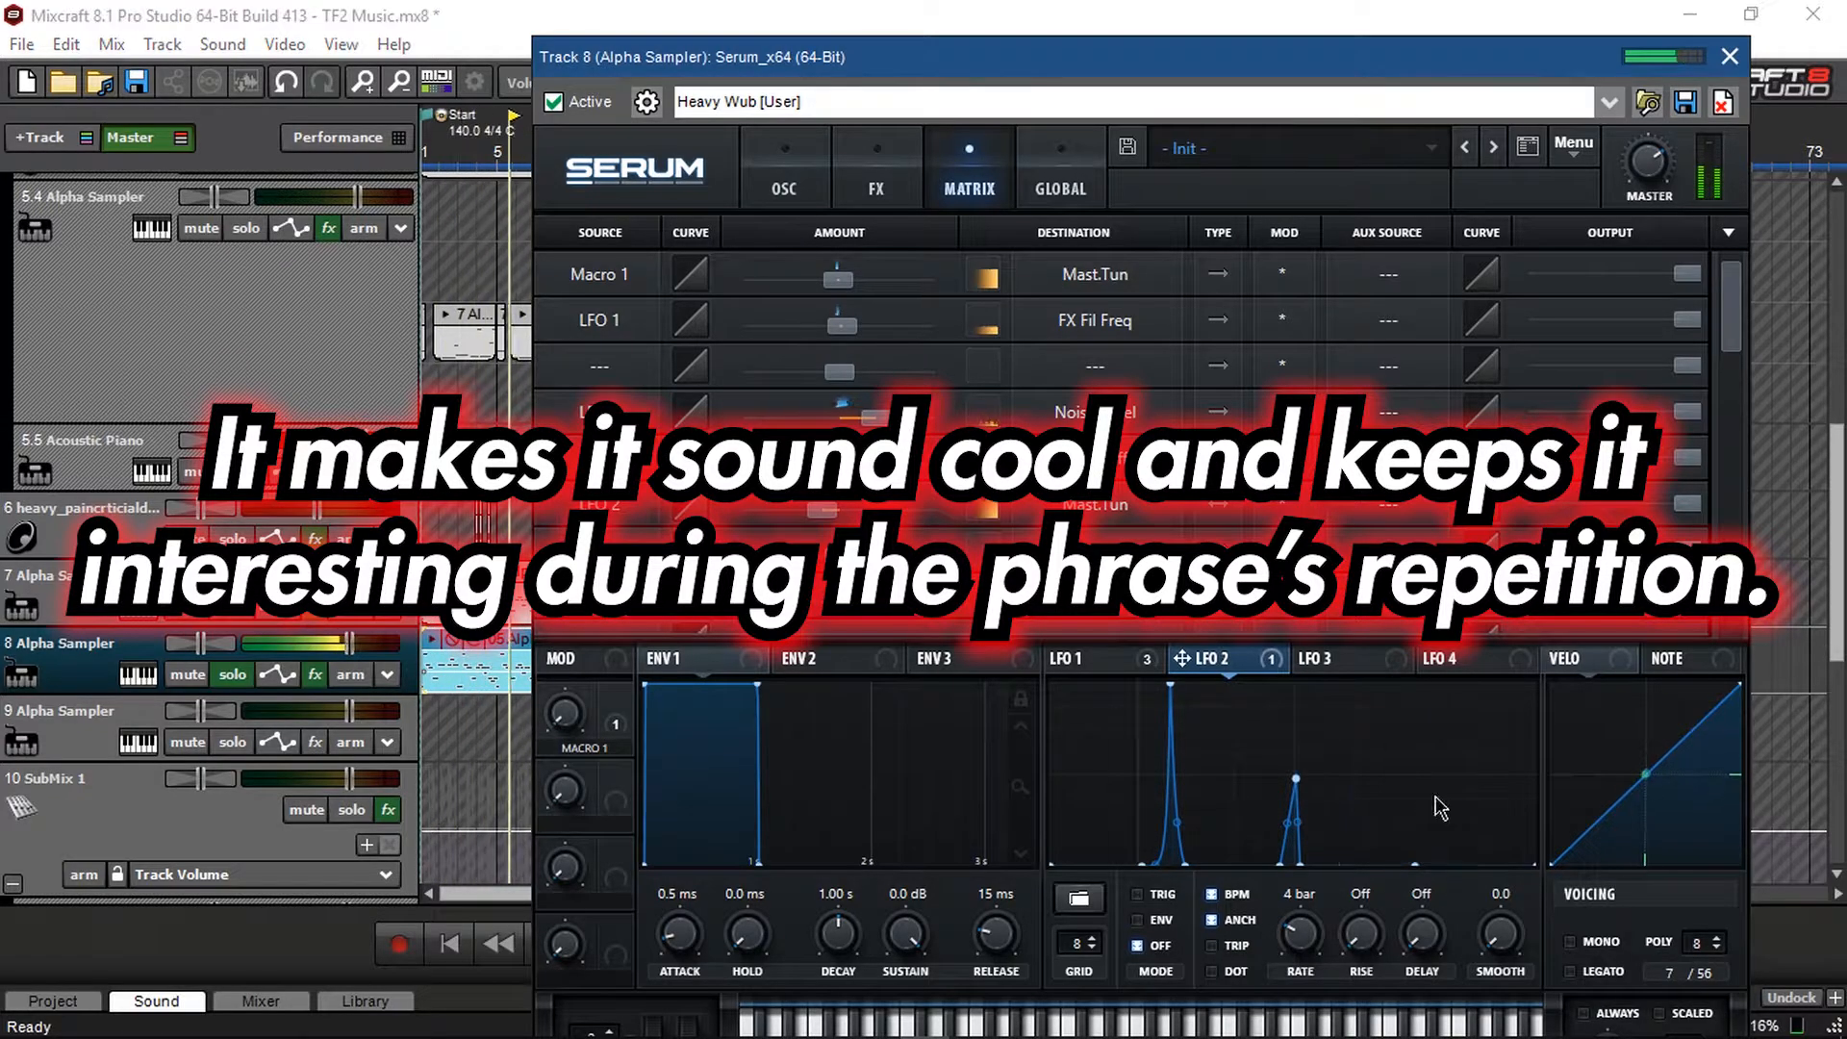
{"action": "left_click_drag", "start_coordinate": [1416, 829], "coordinate": [1429, 753]}
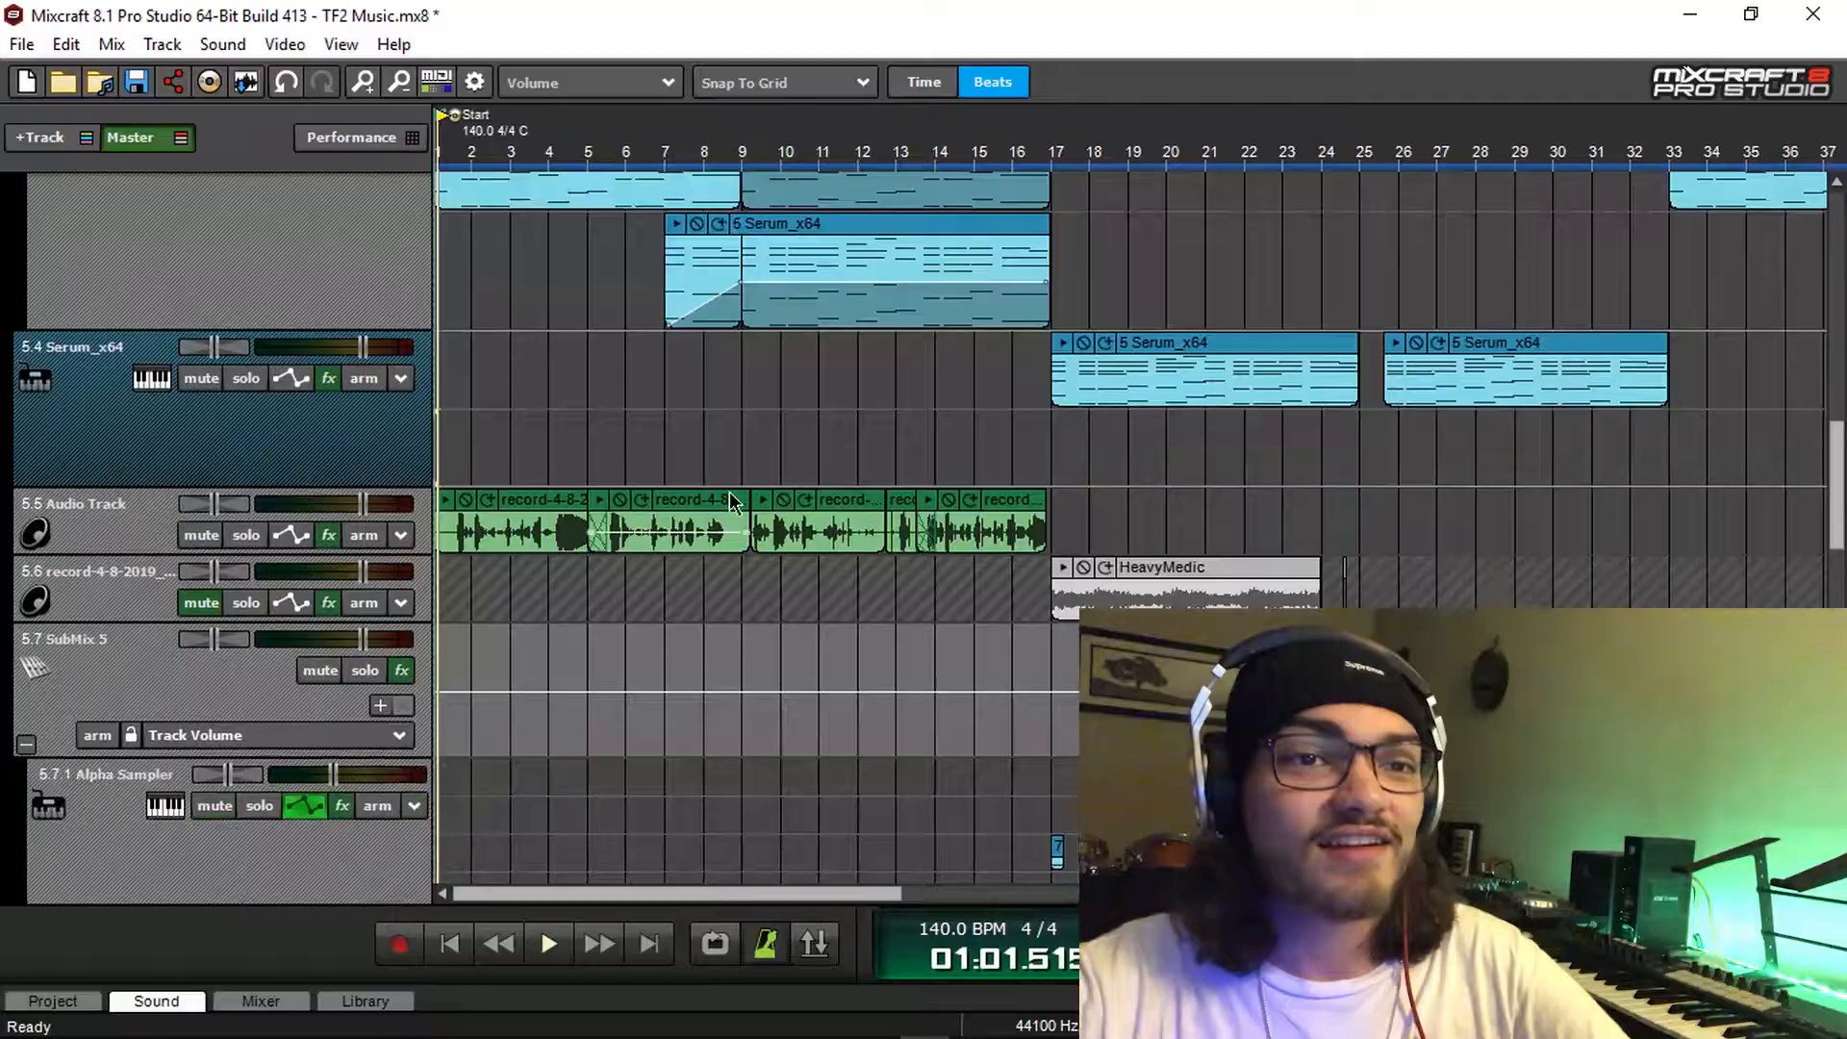
Mix the recorded voice clips on track 5.5 into a single new clip
{"action": "scroll", "coordinate": [734, 494], "scroll_direction": "up", "scroll_amount": 5}
{"action": "scroll", "coordinate": [734, 495], "scroll_direction": "down", "scroll_amount": 3}
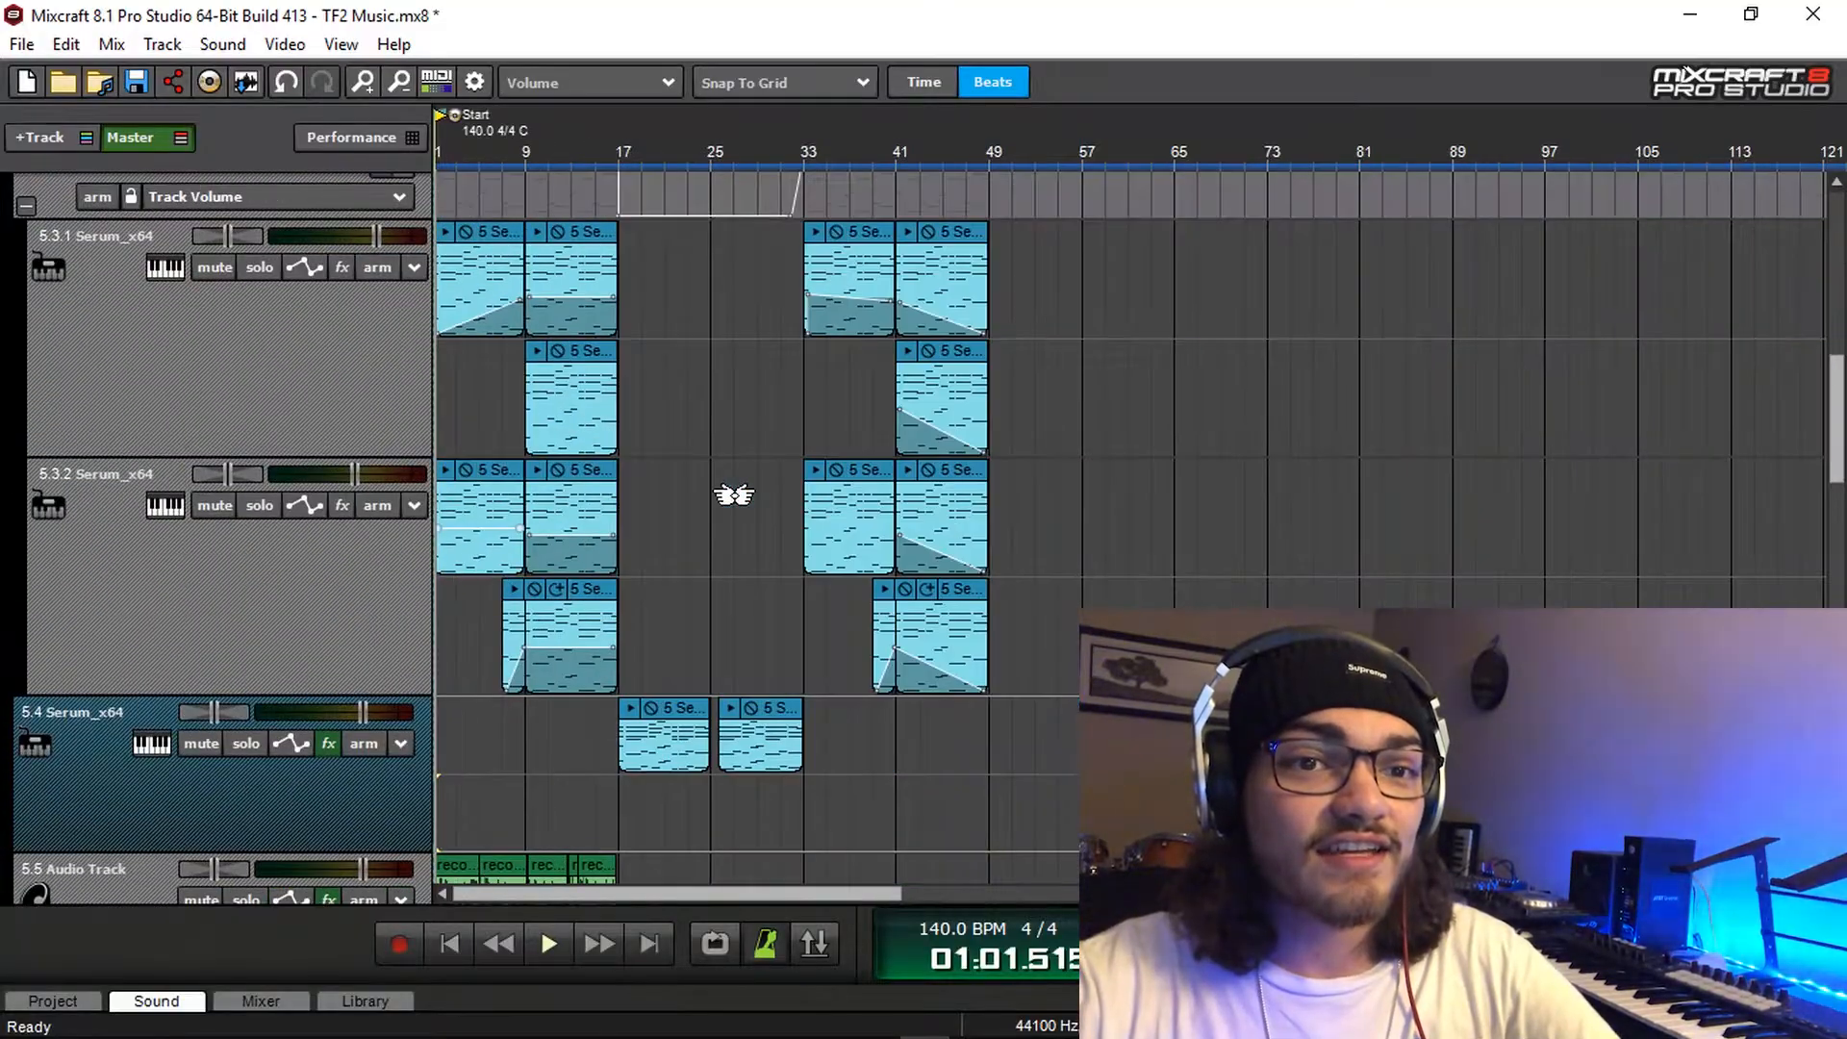
{"action": "scroll", "coordinate": [499, 501], "scroll_direction": "up", "scroll_amount": 4}
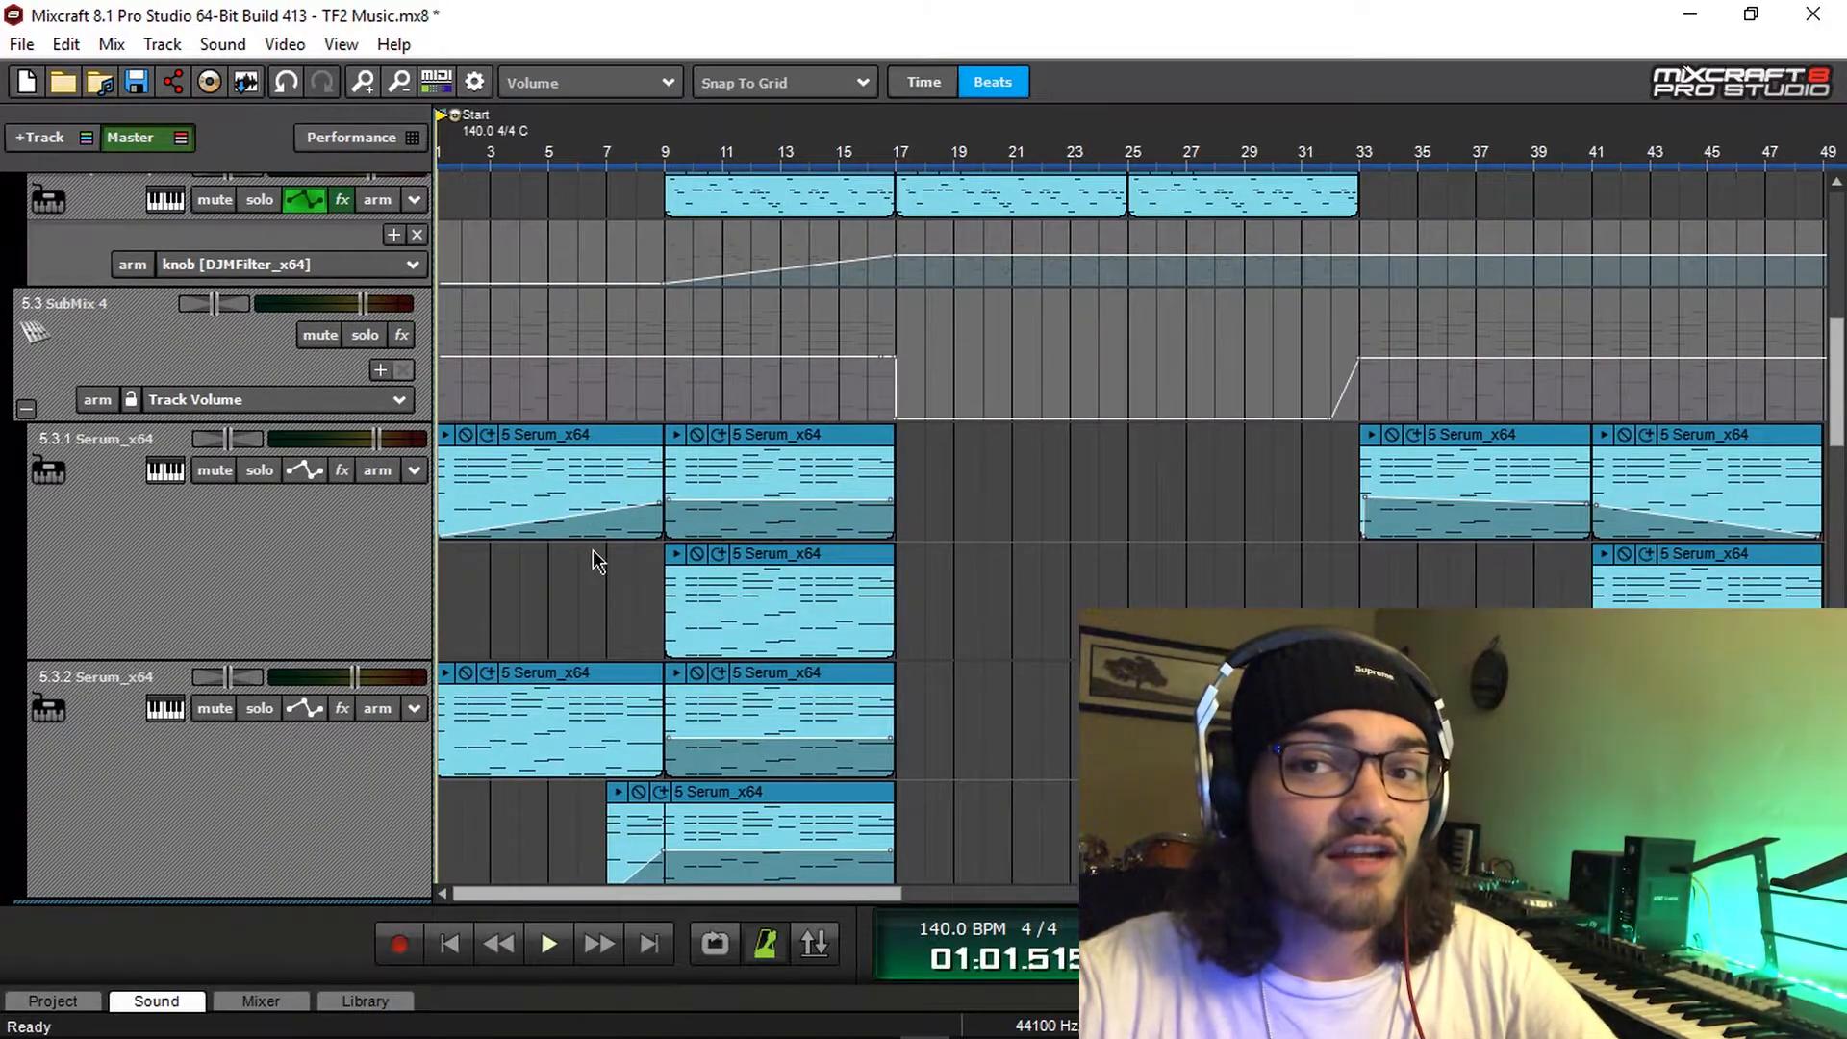
{"action": "scroll", "coordinate": [596, 561], "scroll_direction": "up", "scroll_amount": 1}
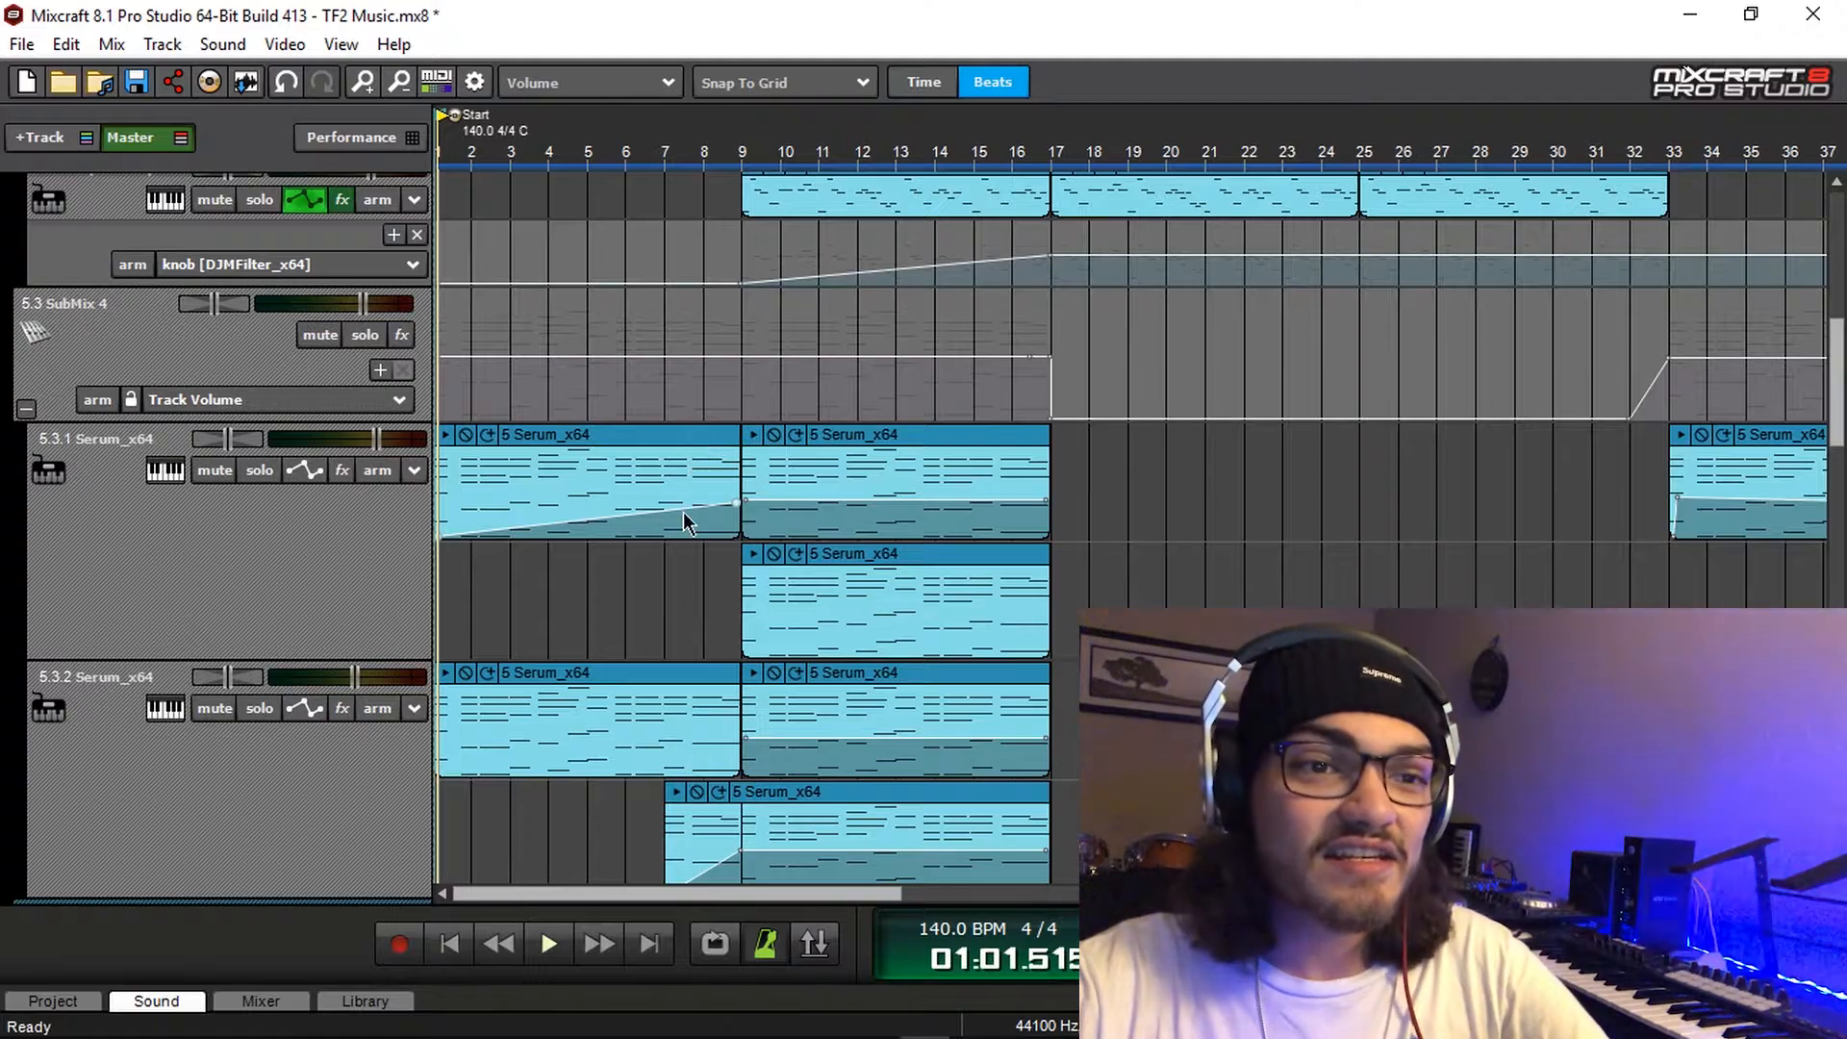
{"action": "scroll", "coordinate": [686, 523], "scroll_direction": "down", "scroll_amount": 5}
{"action": "left_click_drag", "start_coordinate": [1048, 542], "coordinate": [611, 542]}
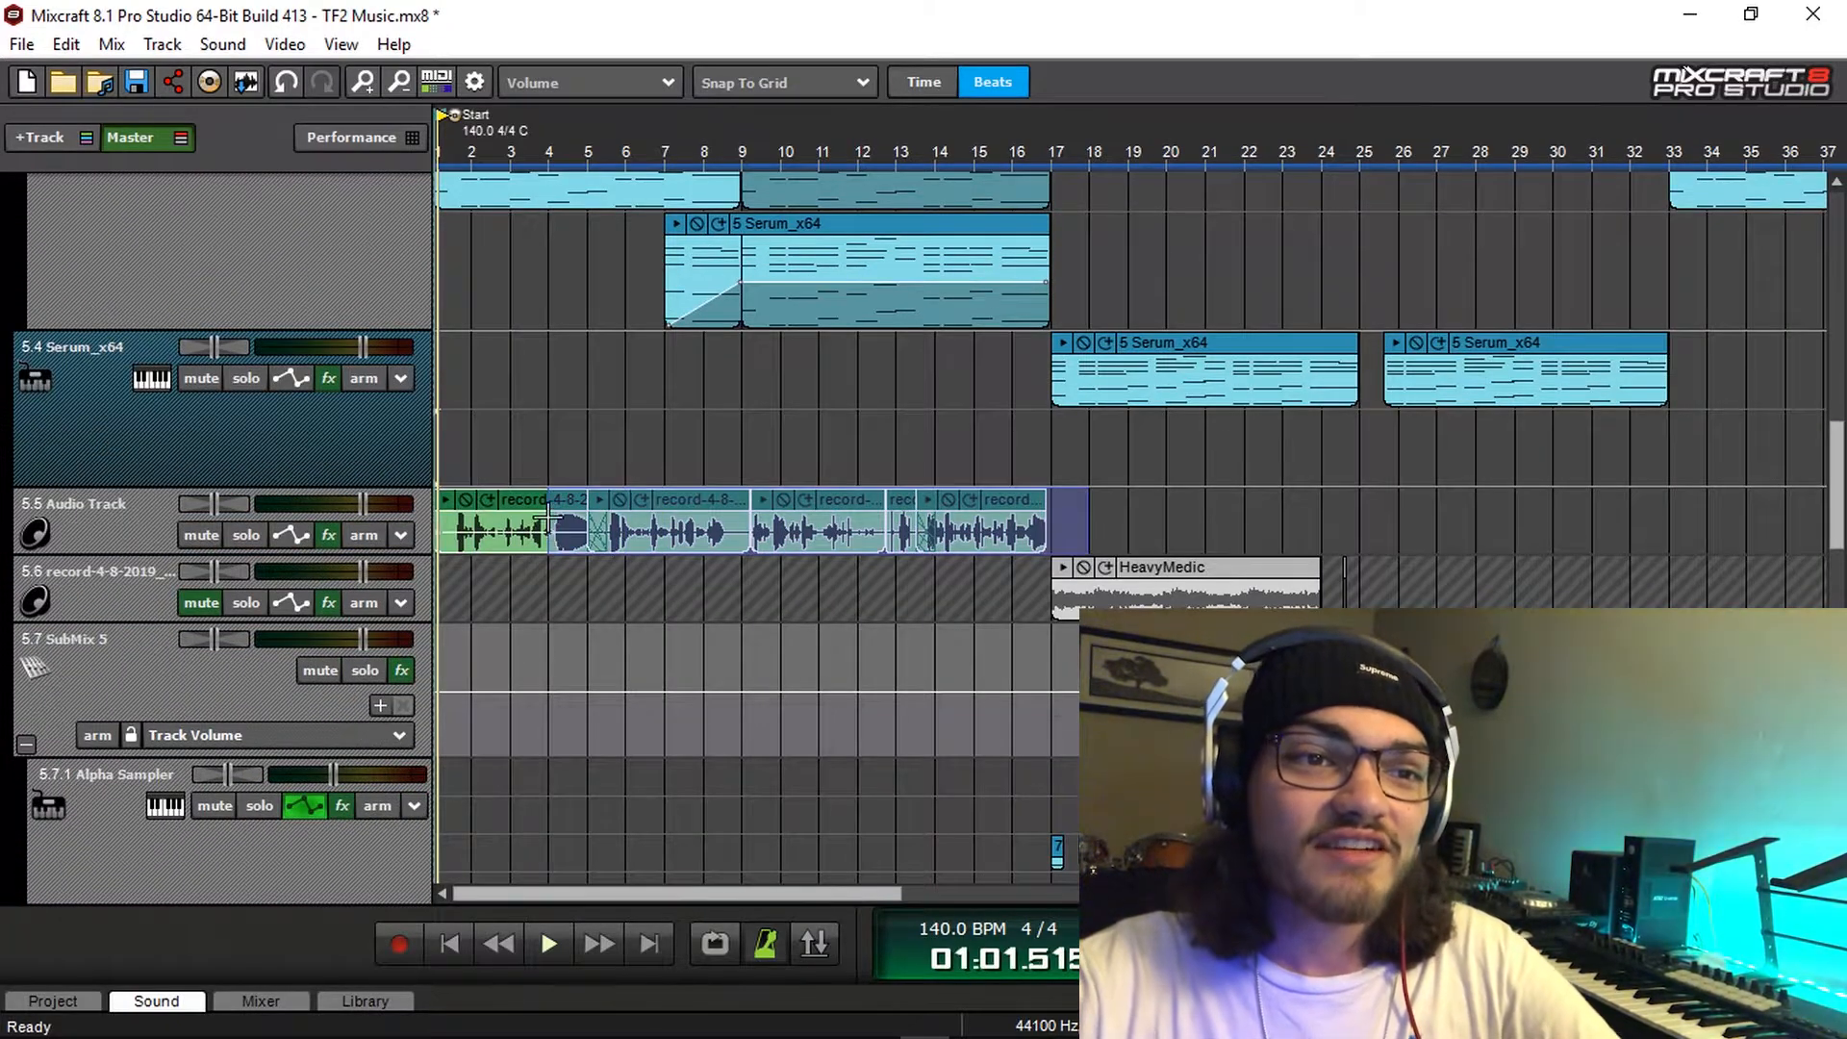
{"action": "key", "text": "ctrl+w"}
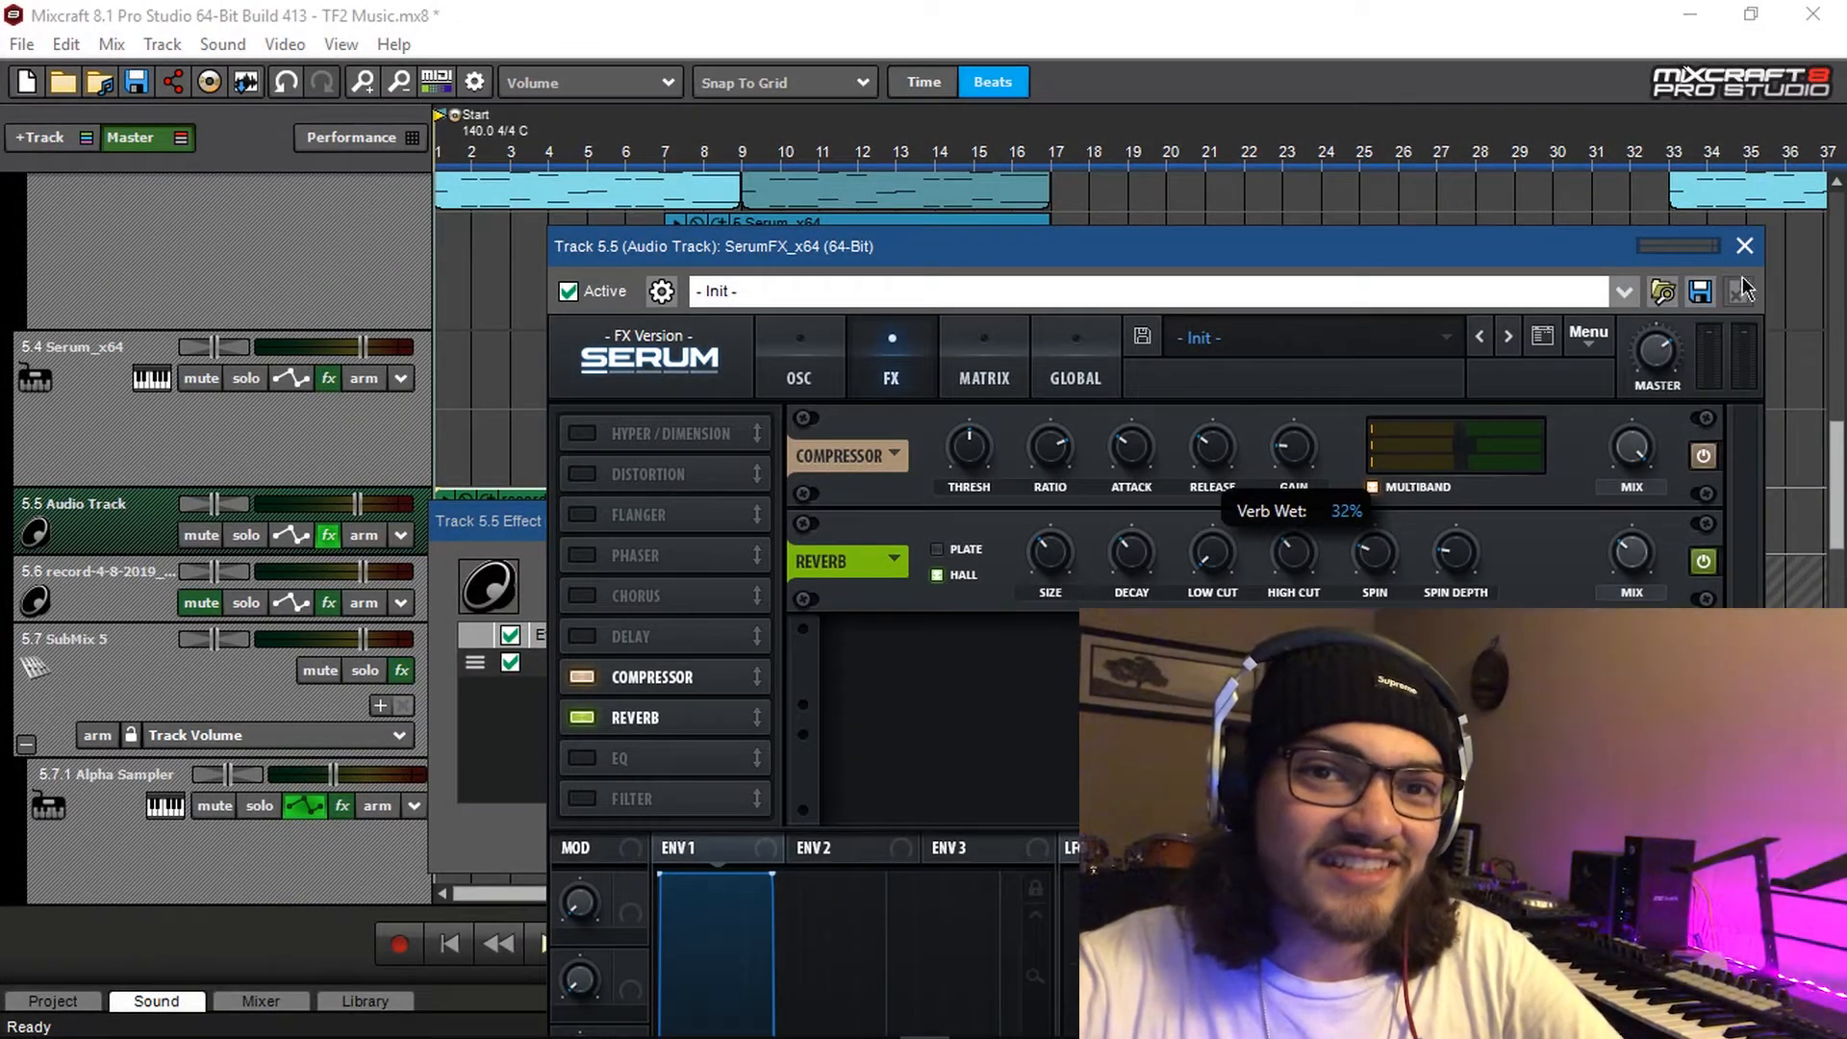
Close the SerumFX window and the effect list of track 5.5
{"action": "left_click", "coordinate": [1741, 289]}
{"action": "left_click", "coordinate": [1203, 521]}
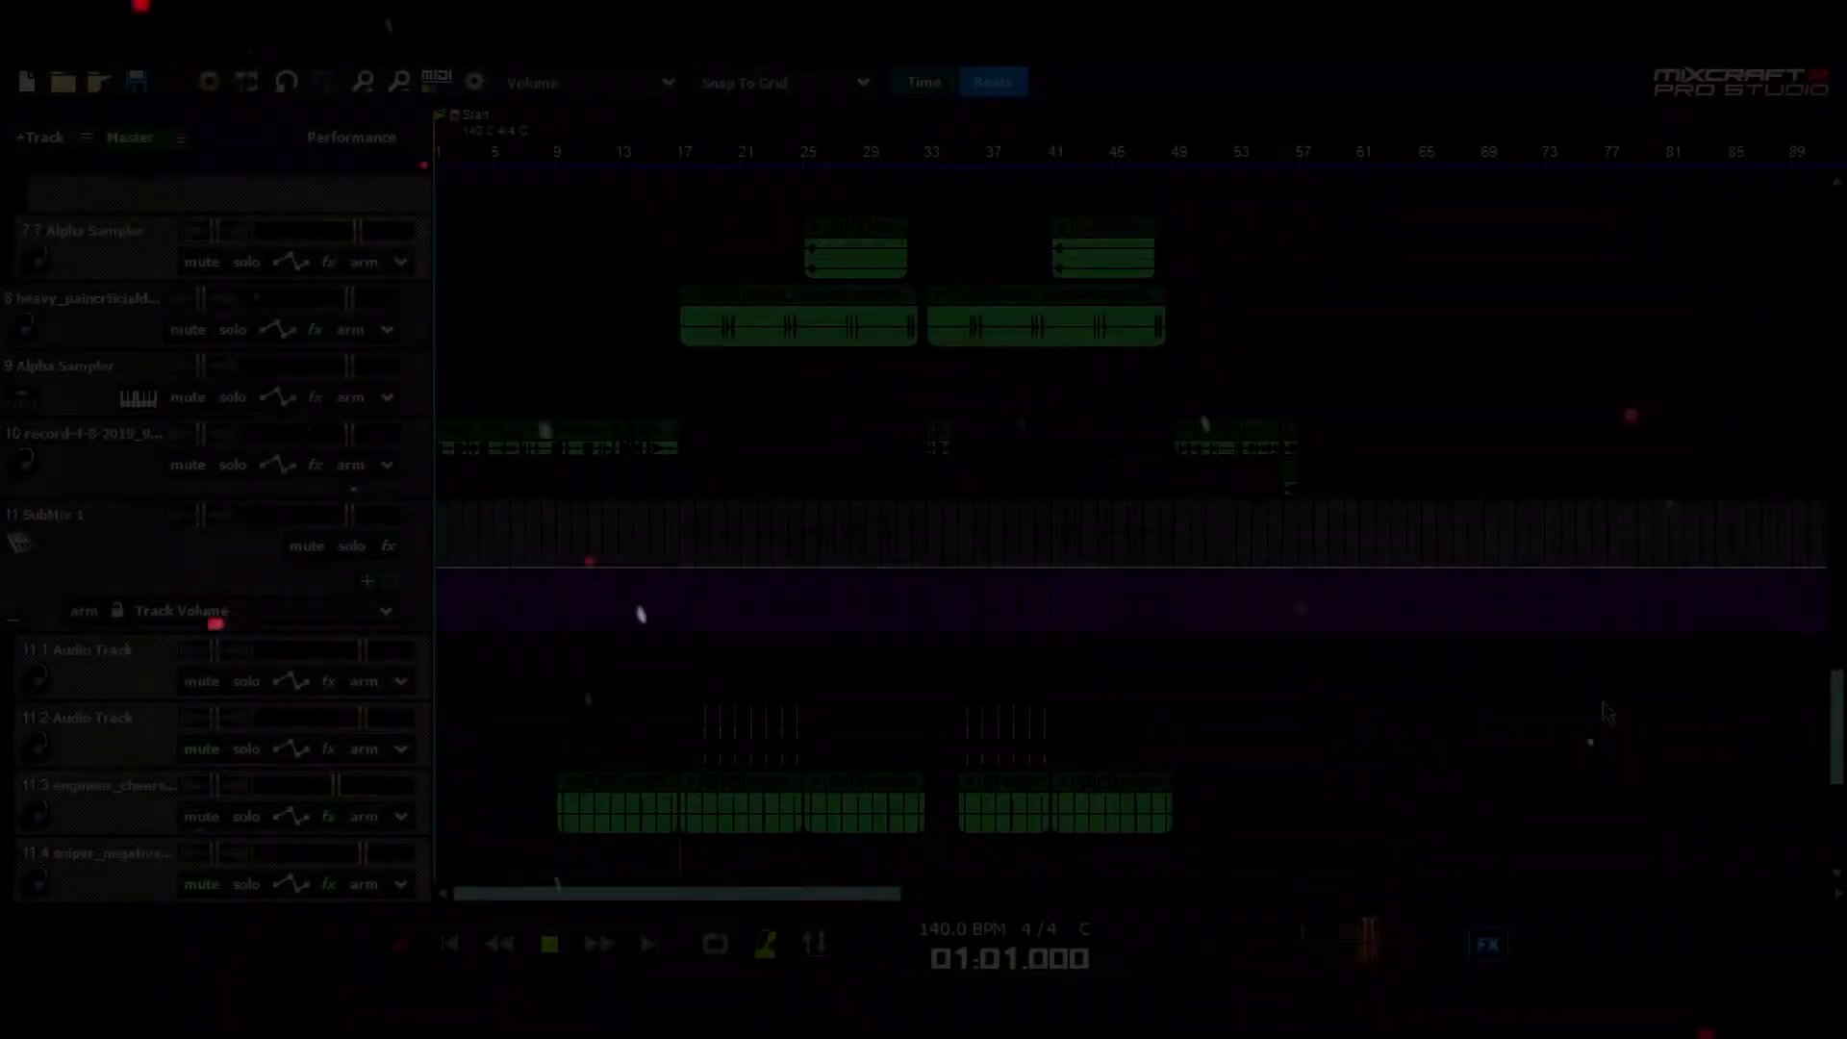
Play the finished arrangement from measure 1 and look through its tracks and submixes during playback
{"action": "key", "text": "space"}
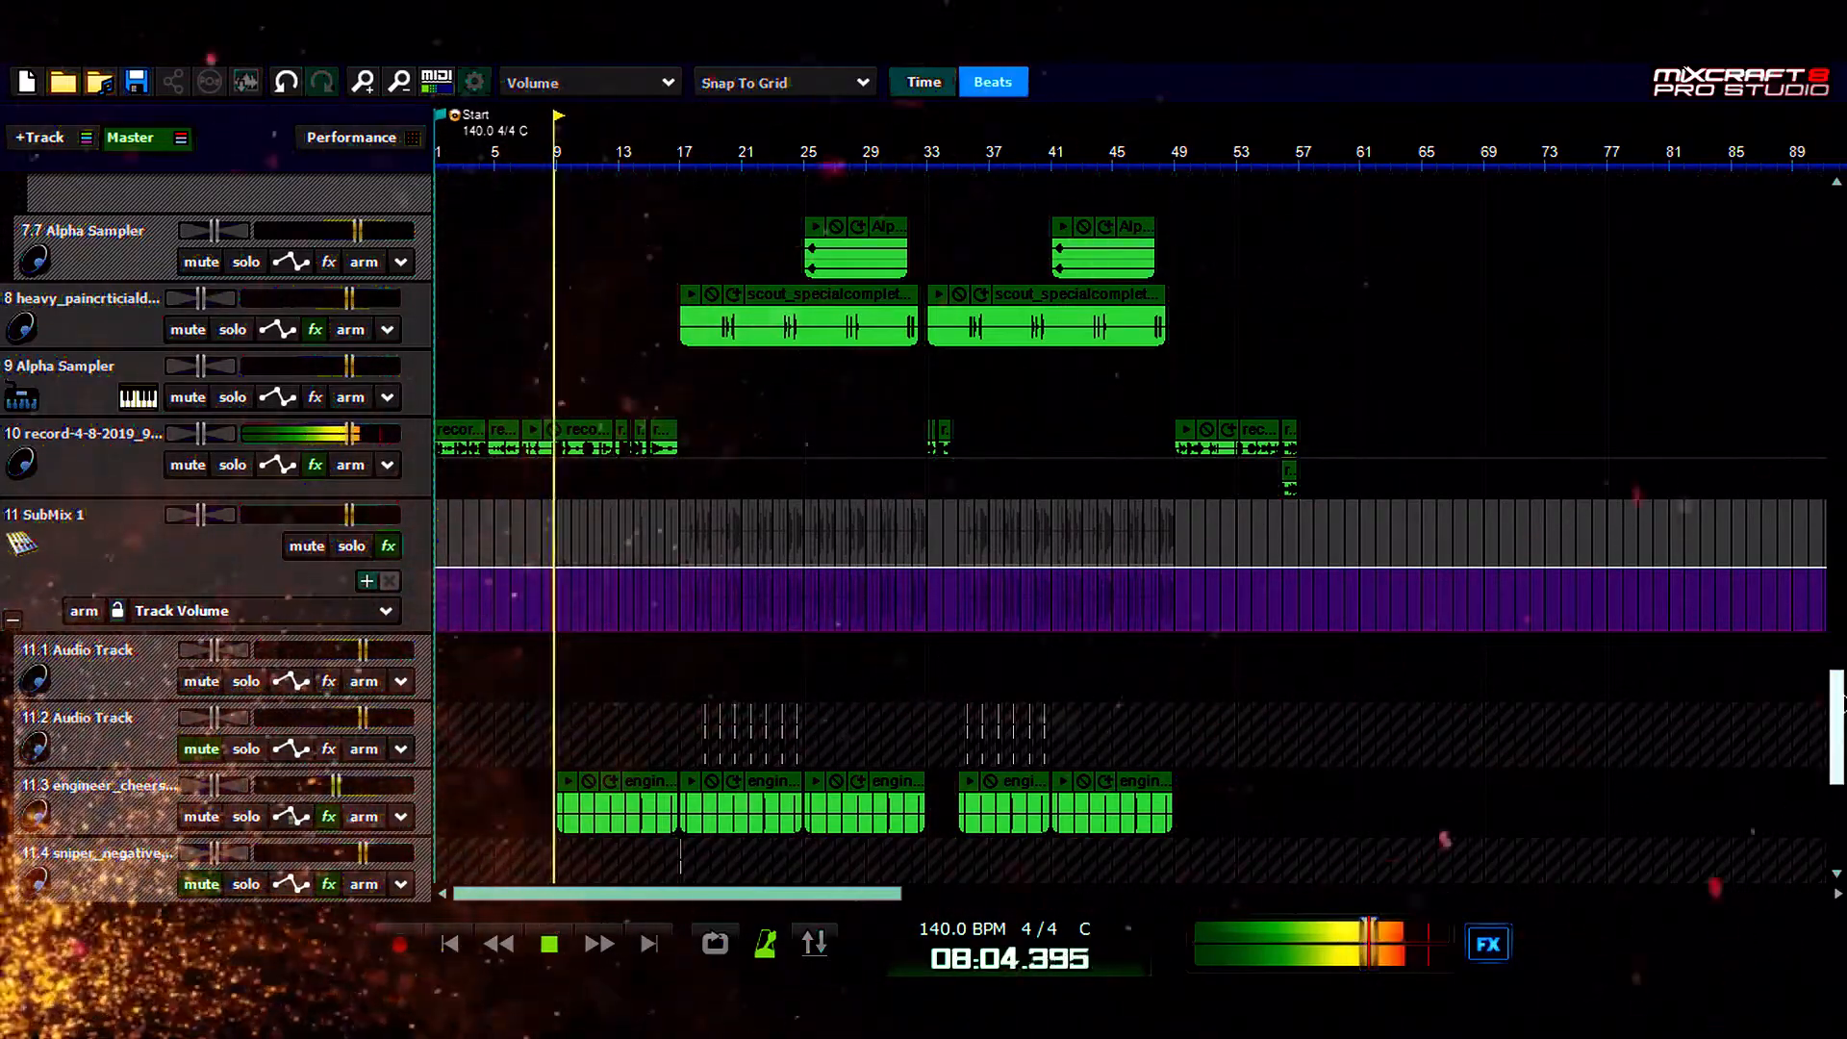
{"action": "left_click_drag", "start_coordinate": [1842, 703], "coordinate": [1842, 375]}
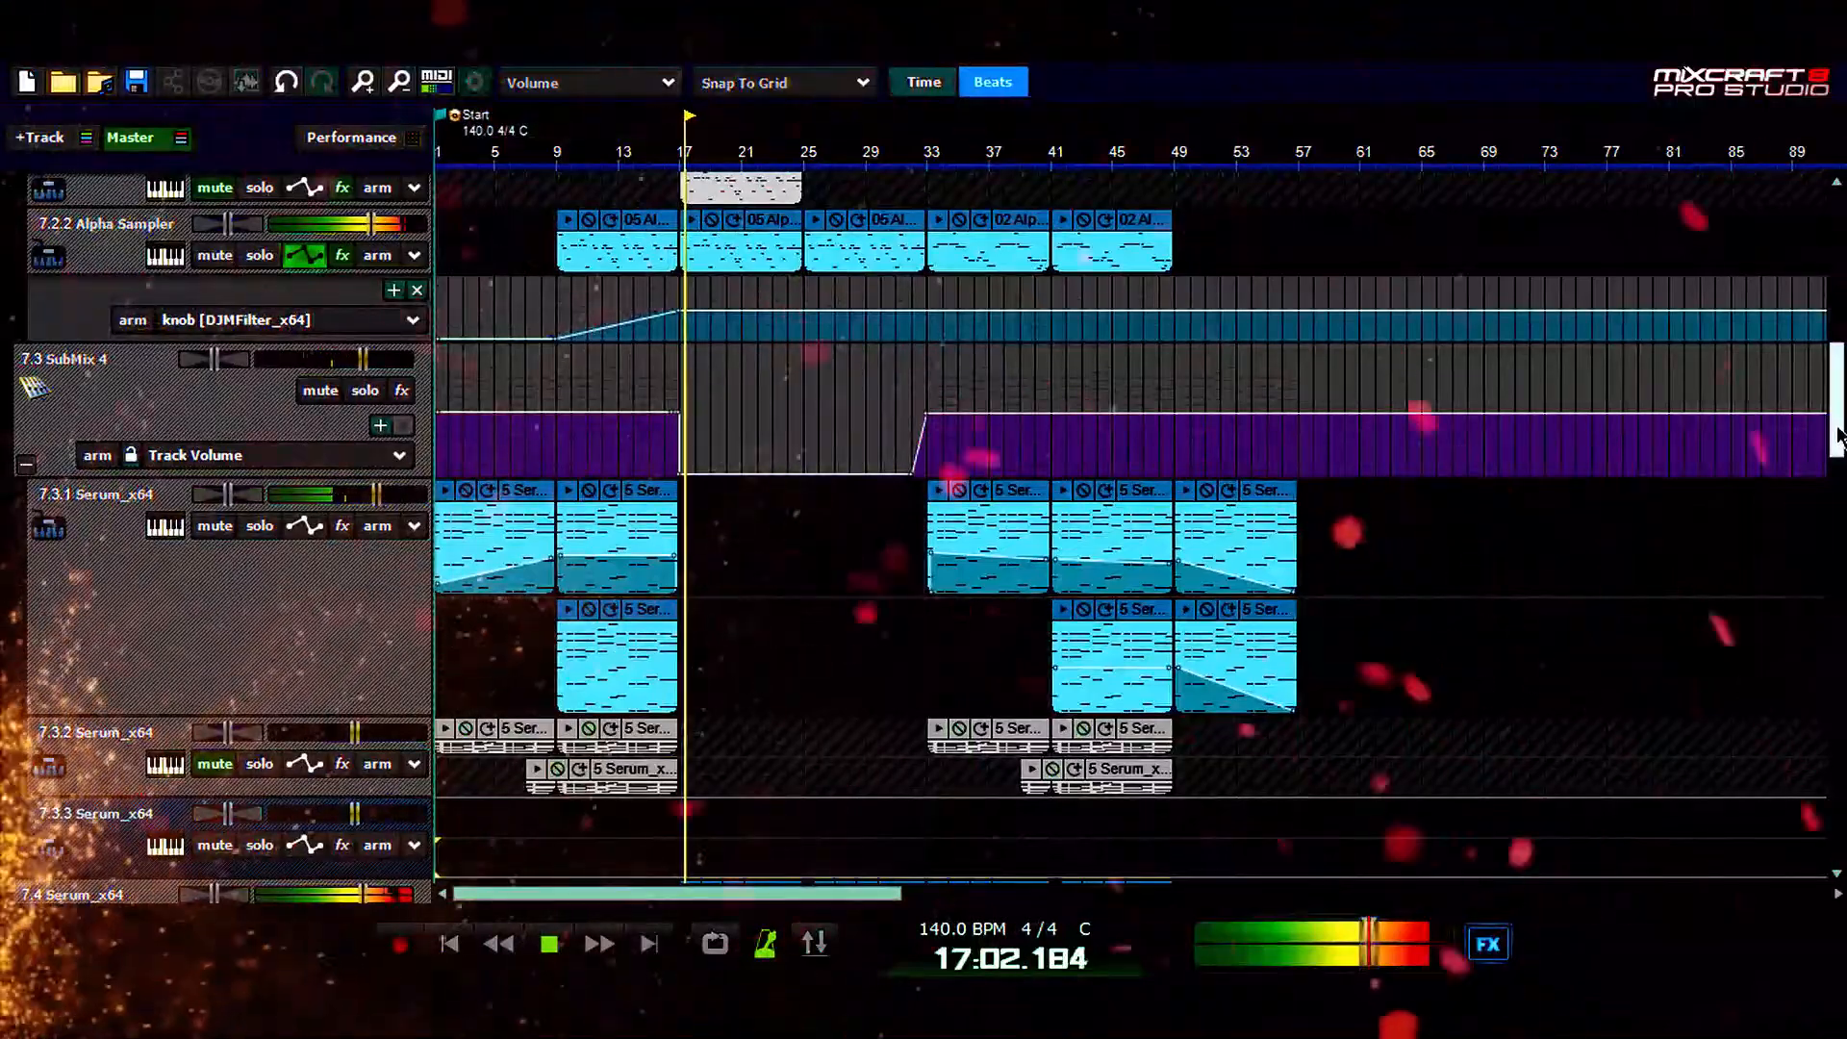
{"action": "left_click_drag", "start_coordinate": [1838, 438], "coordinate": [1817, 289]}
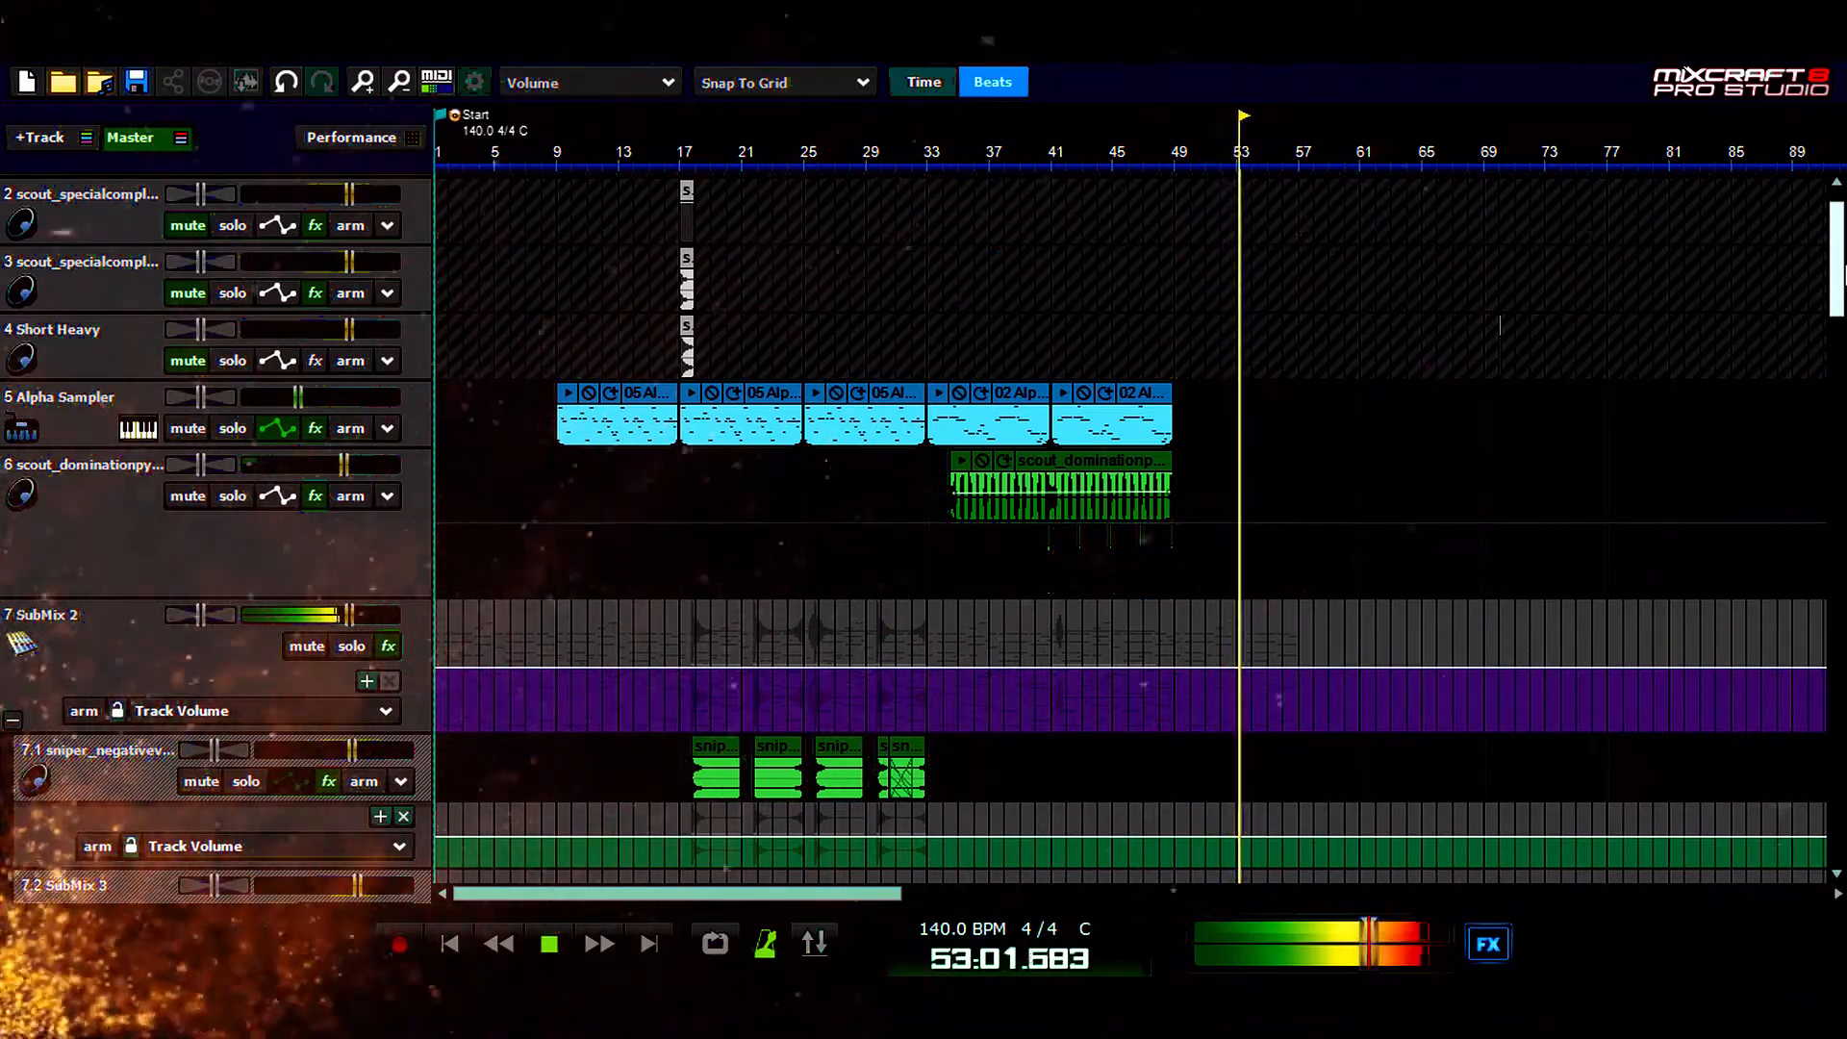
{"action": "left_click_drag", "start_coordinate": [1843, 274], "coordinate": [1843, 733]}
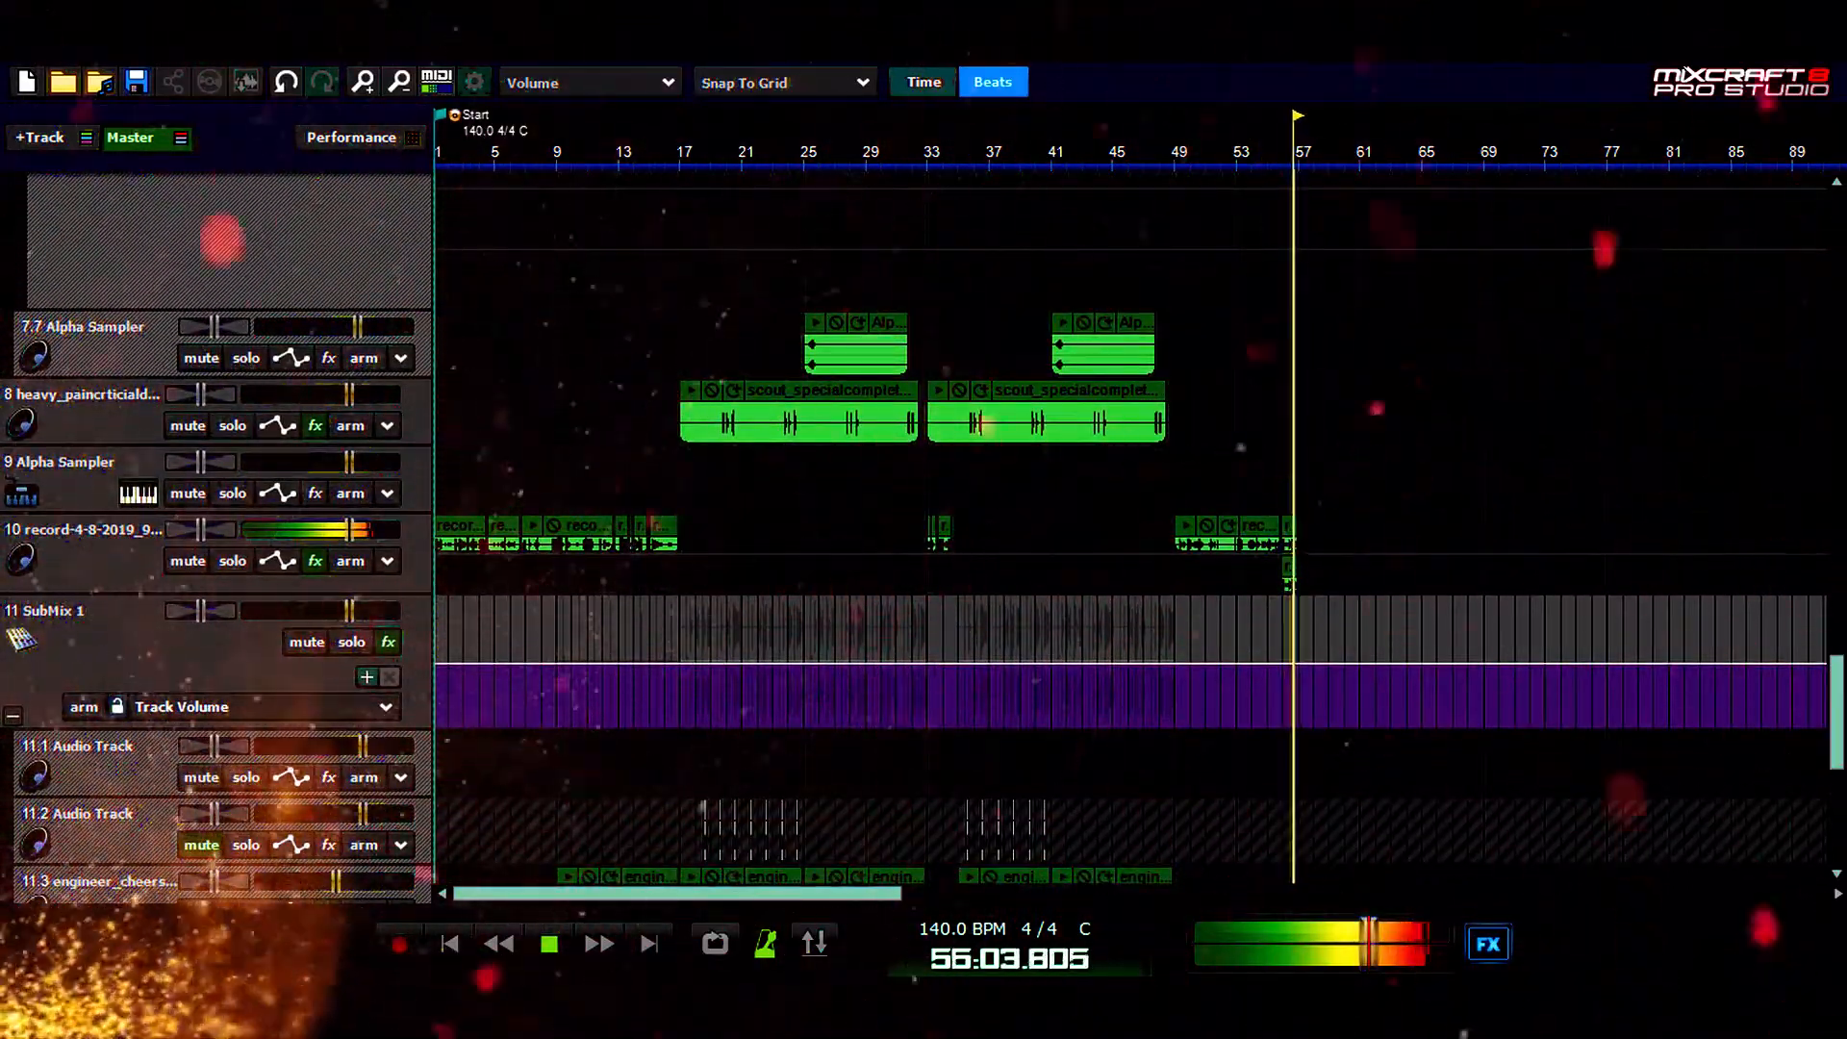